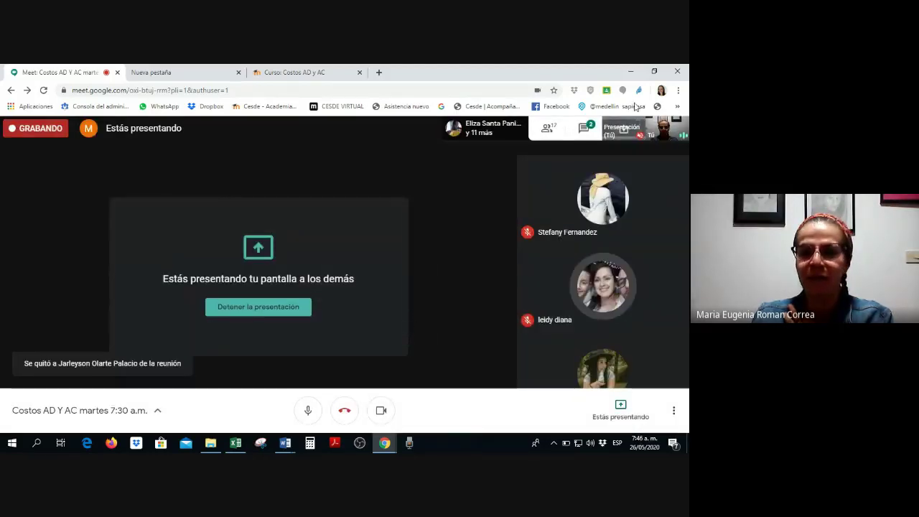
# Minimize the Chrome Google Meet window so the Word recipe document behind it shows.
pyautogui.click(631, 72)
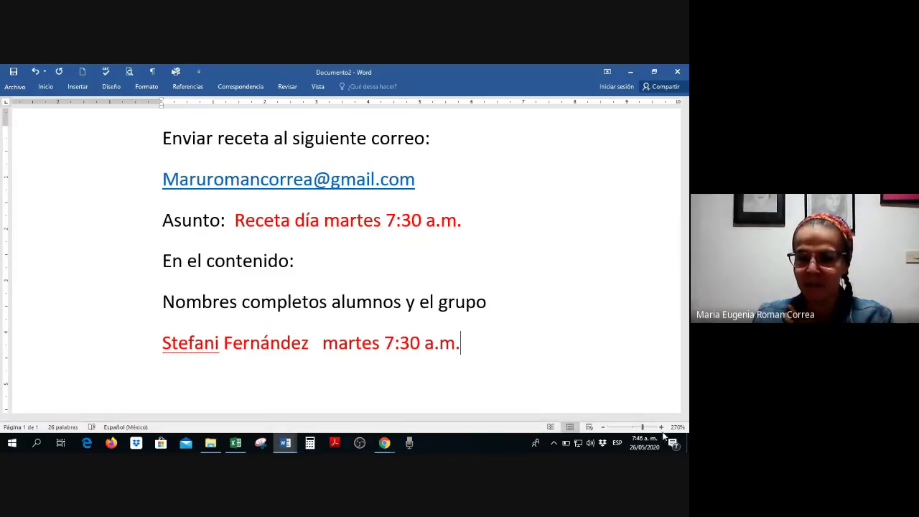
pyautogui.click(641, 448)
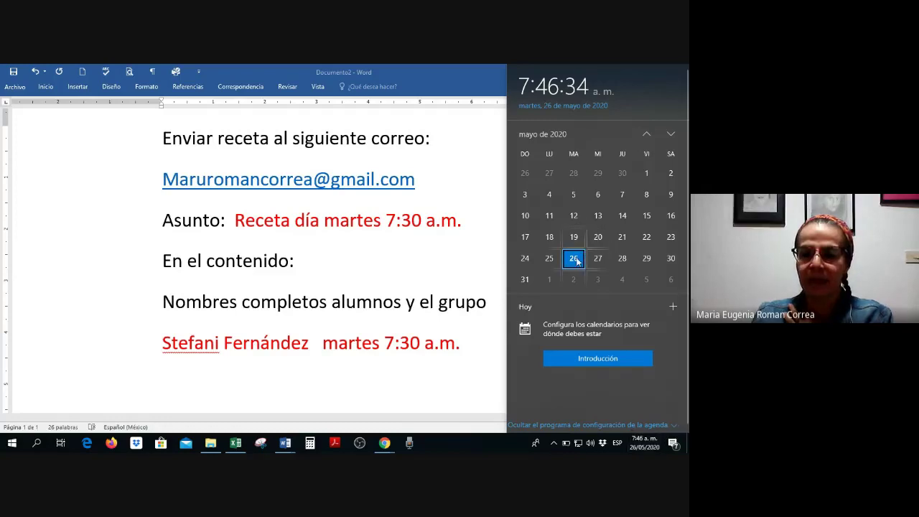
pyautogui.scroll(-1, 572, 259)
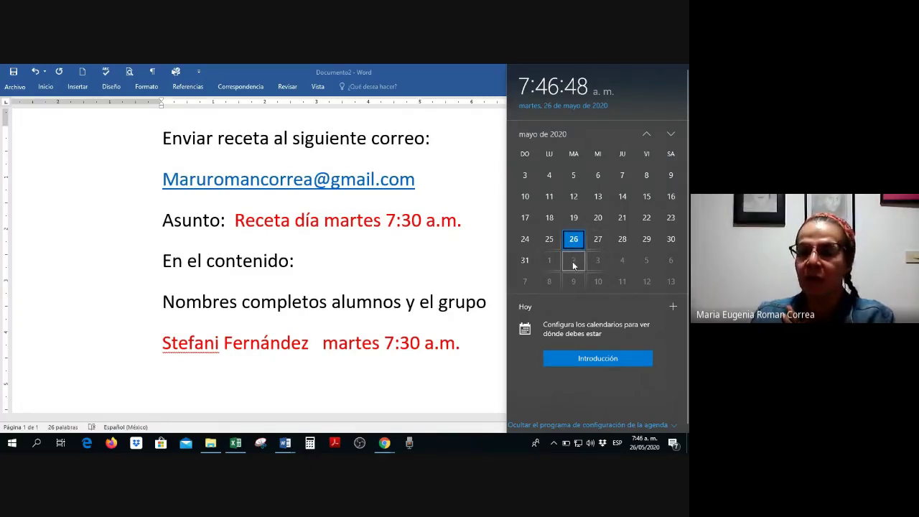
pyautogui.click(366, 256)
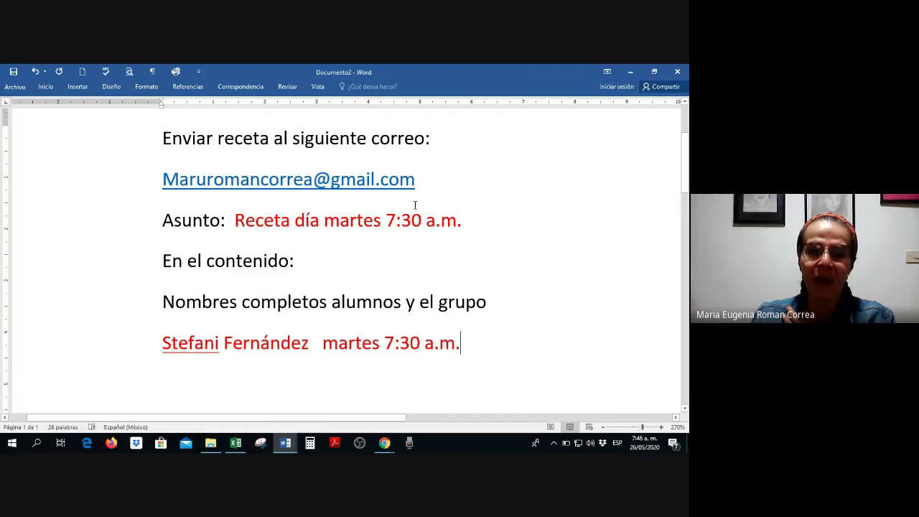
pyautogui.moveTo(423, 182); pyautogui.dragTo(148, 201)
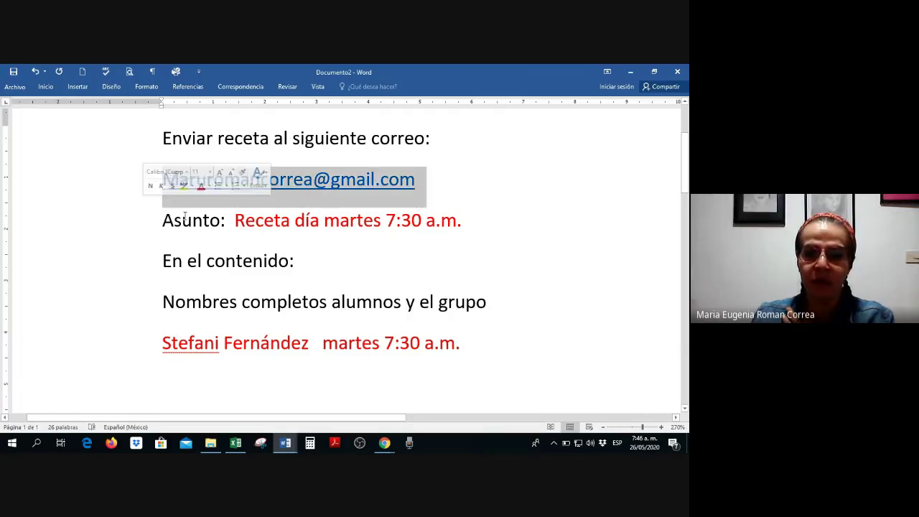
pyautogui.click(237, 219)
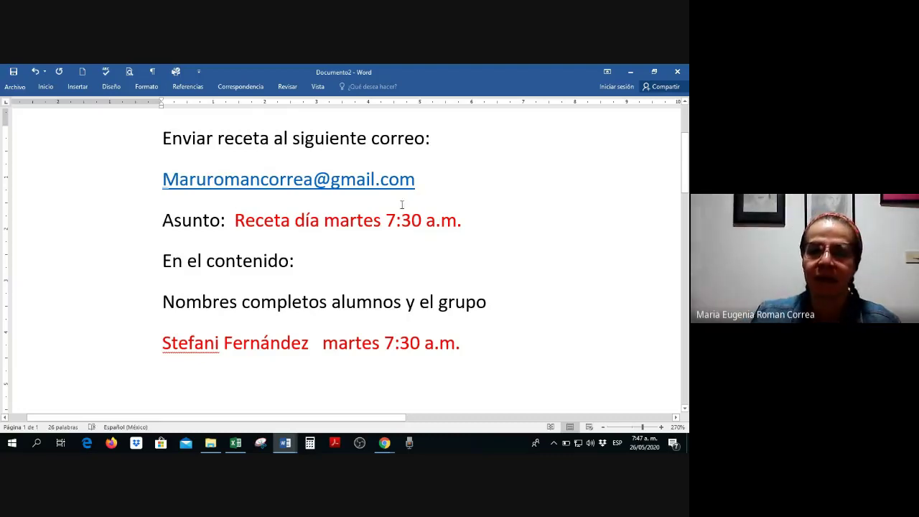
# Append 'y' to the Asunto line, then highlight the red example name-and-group line.
pyautogui.click(469, 221)
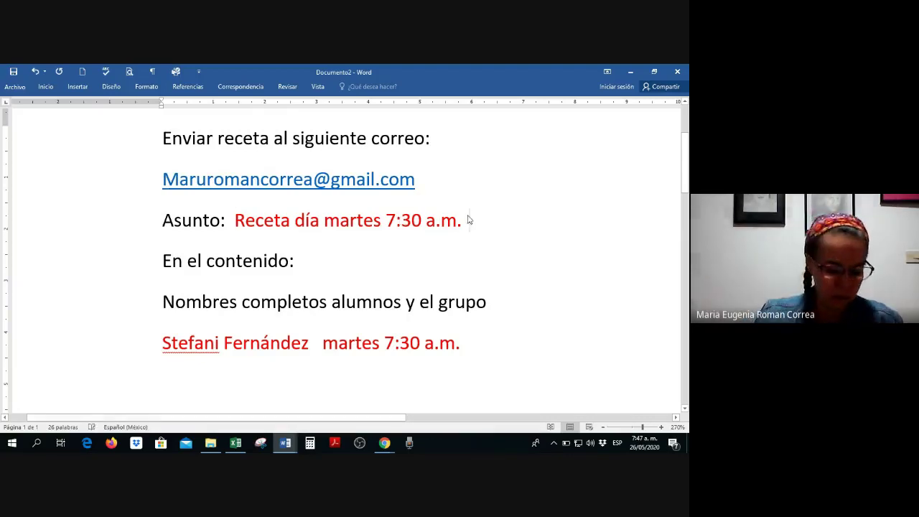
pyautogui.write('y')
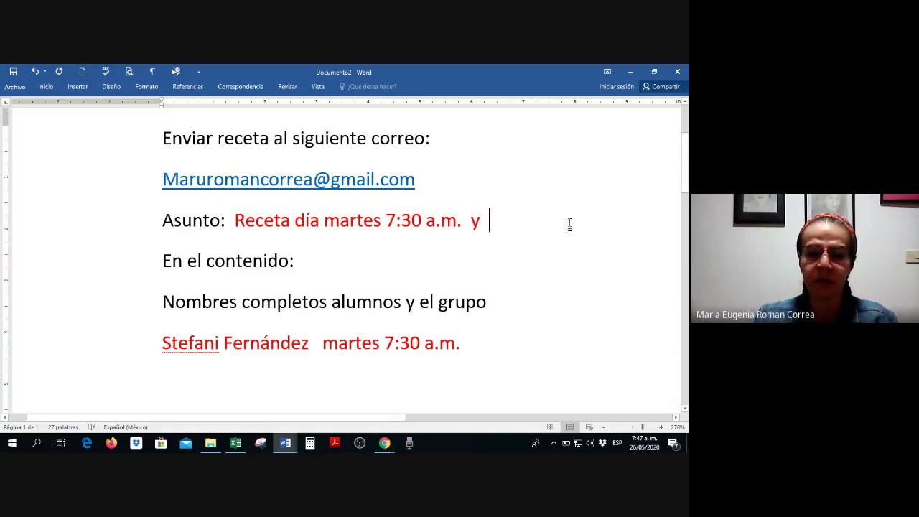
pyautogui.scroll(-1, 331, 268)
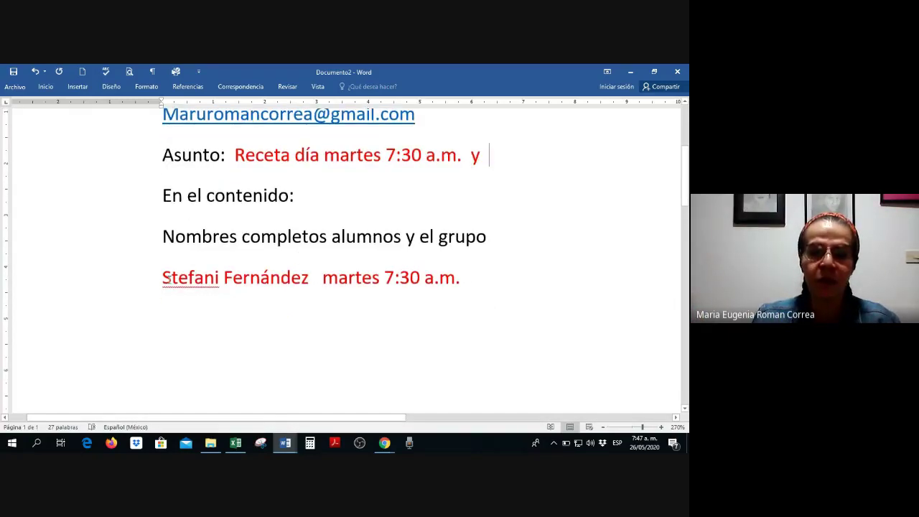
pyautogui.moveTo(165, 279); pyautogui.dragTo(504, 277)
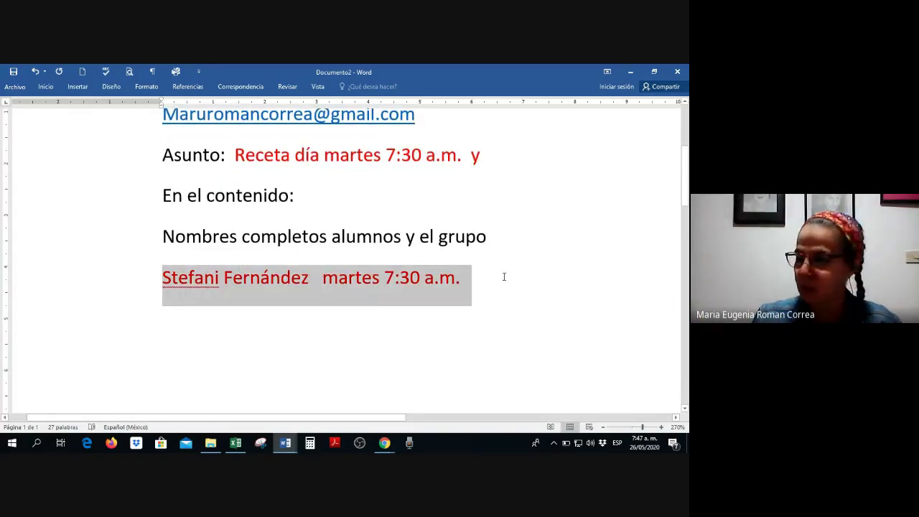
pyautogui.click(242, 278)
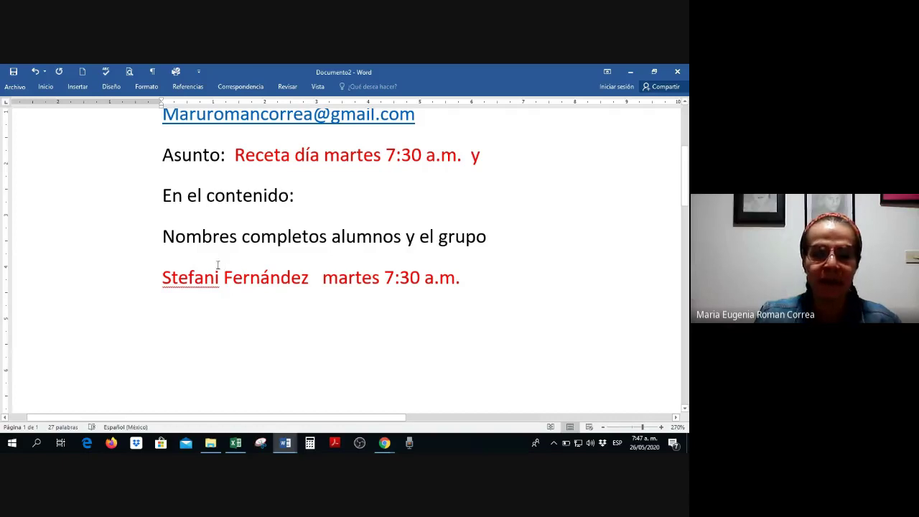
pyautogui.moveTo(160, 289); pyautogui.dragTo(474, 287)
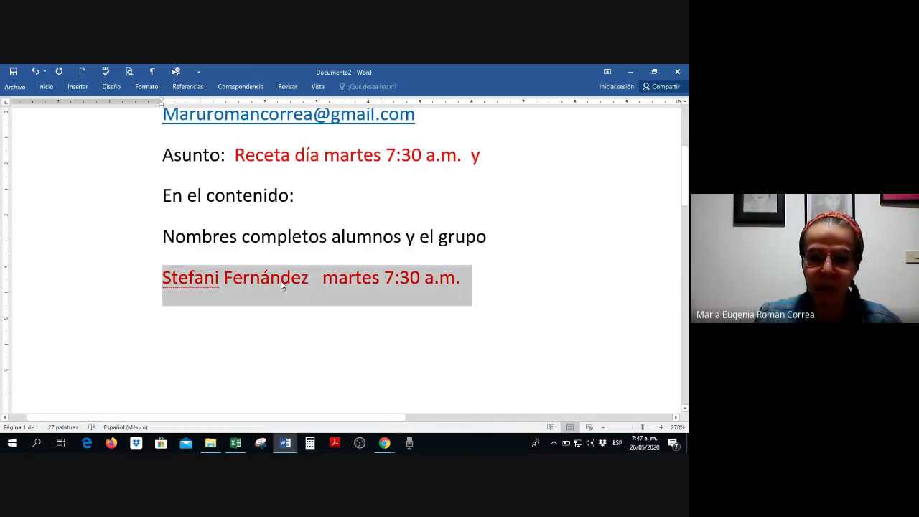
pyautogui.click(172, 280)
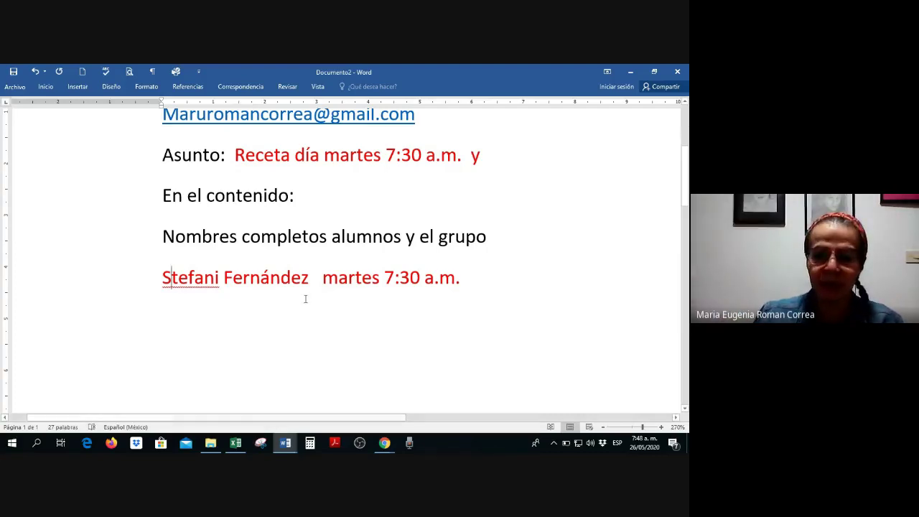
pyautogui.click(318, 279)
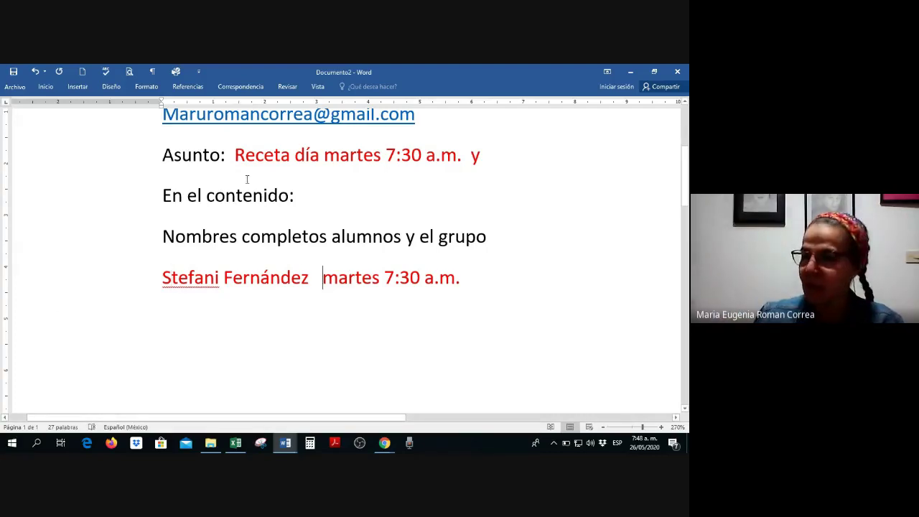
pyautogui.scroll(1, 182, 271)
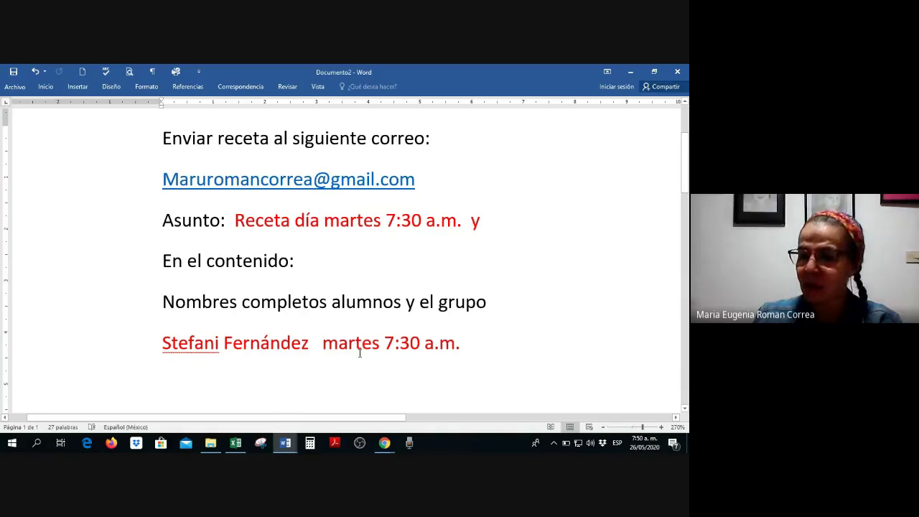
pyautogui.click(384, 443)
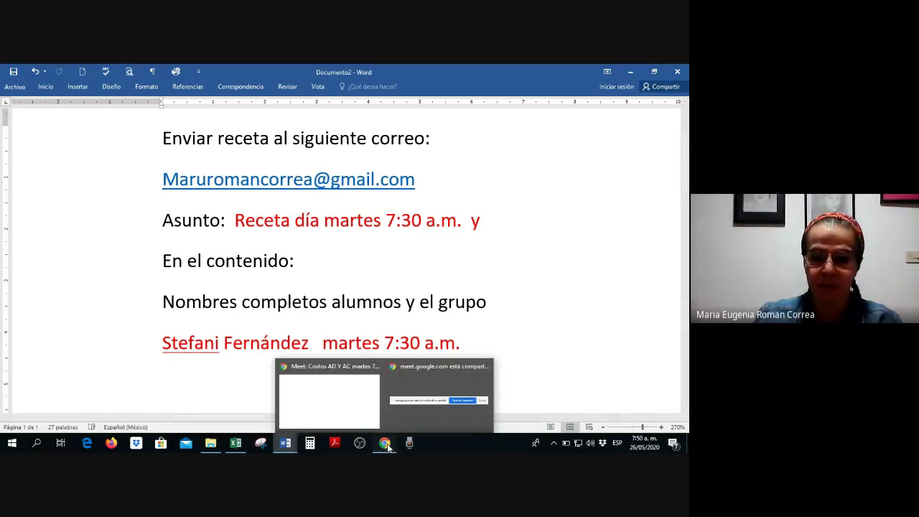
pyautogui.click(644, 443)
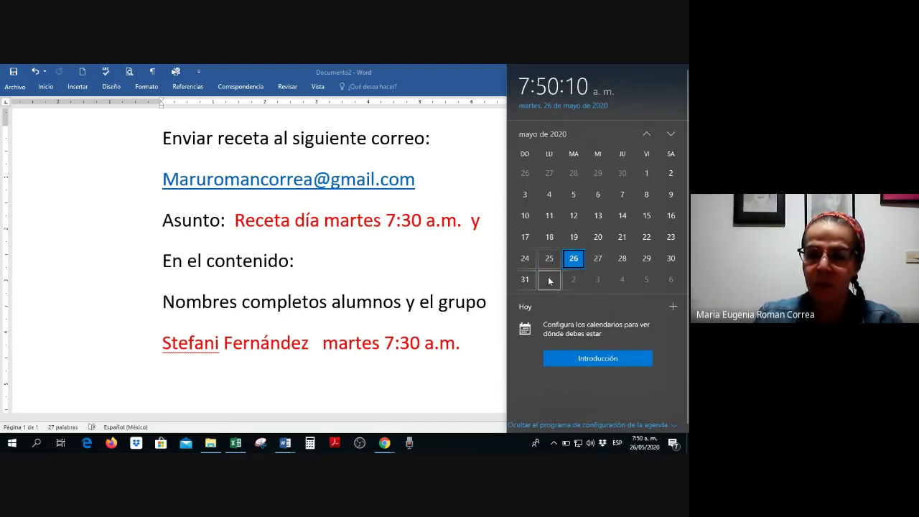
pyautogui.scroll(-1, 567, 279)
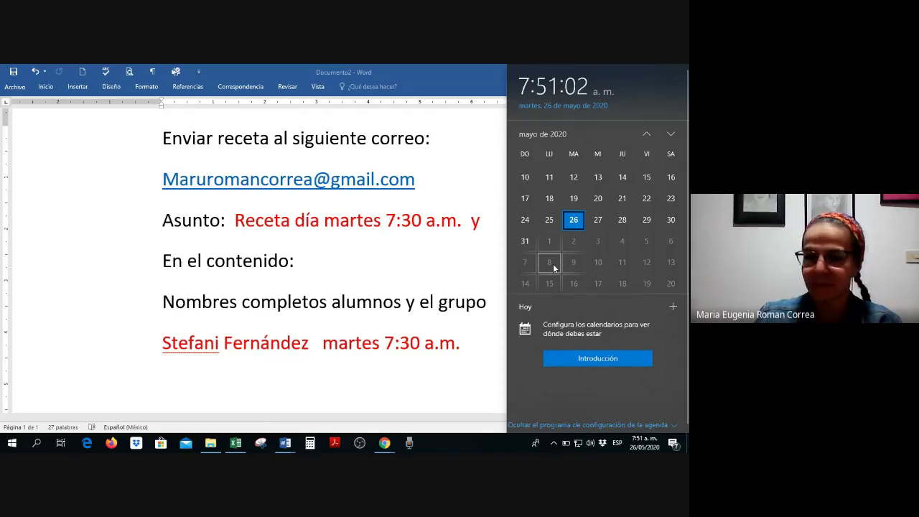
pyautogui.click(431, 281)
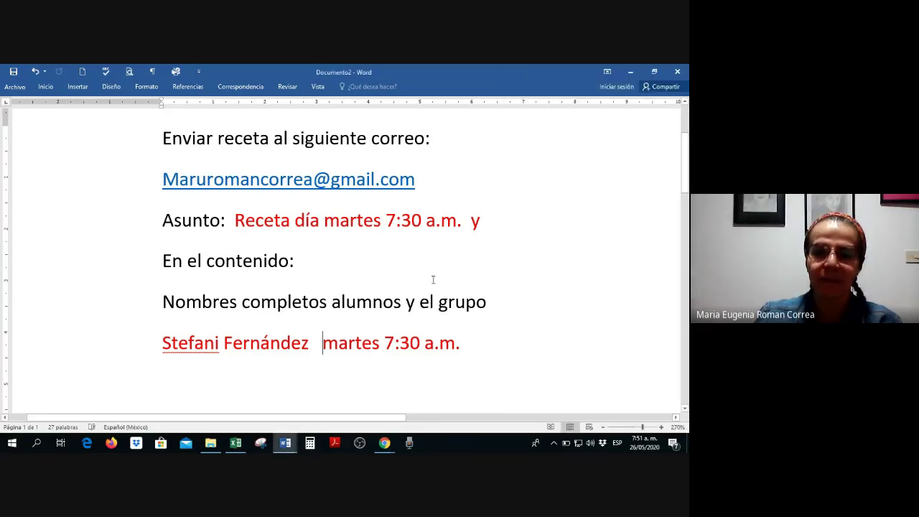
# Glance at the Excel workbook, then return to Chrome's 'Curso: Costos AD y AC' course page.
pyautogui.click(237, 444)
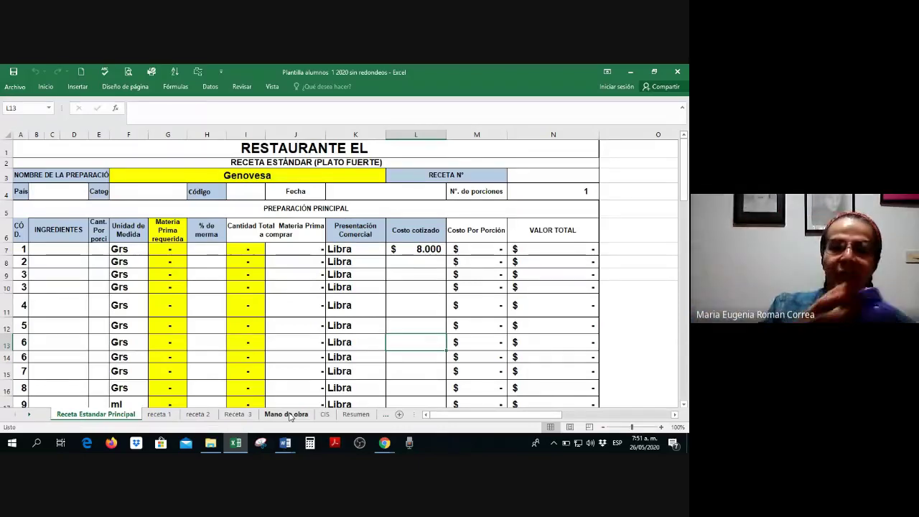
pyautogui.click(385, 443)
pyautogui.click(335, 398)
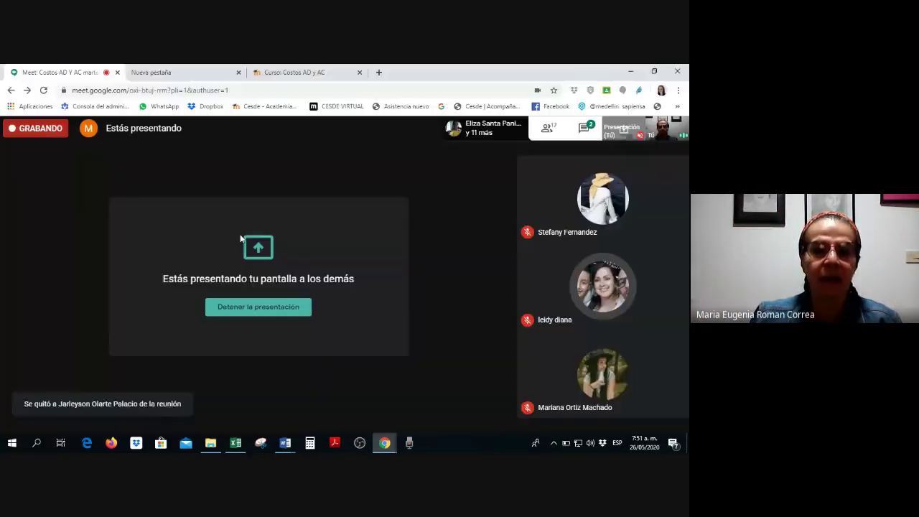
pyautogui.click(295, 73)
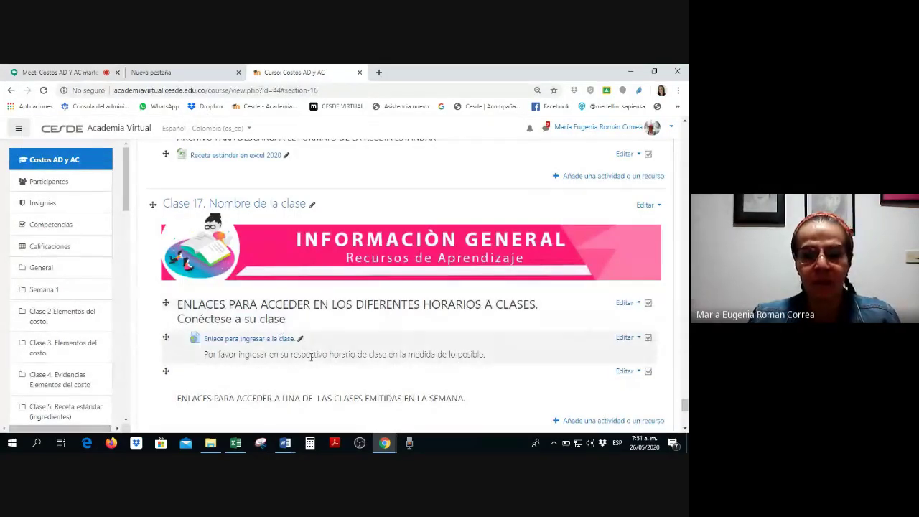
# Scroll through the Moodle course's Clase 16 links, then return to the Excel recipe template.
pyautogui.scroll(-2, 294, 323)
pyautogui.scroll(1, 335, 291)
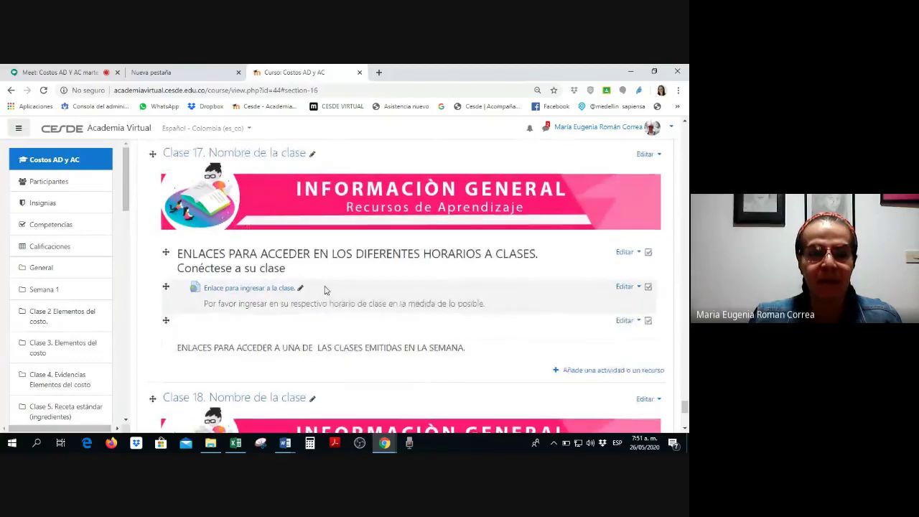
pyautogui.scroll(1, 325, 289)
pyautogui.scroll(2, 324, 289)
pyautogui.scroll(1, 325, 289)
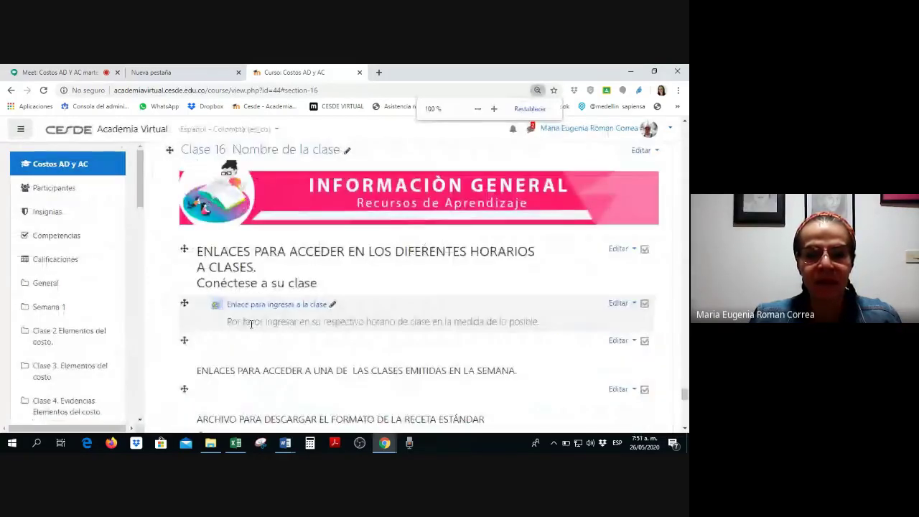
pyautogui.scroll(-1, 287, 326)
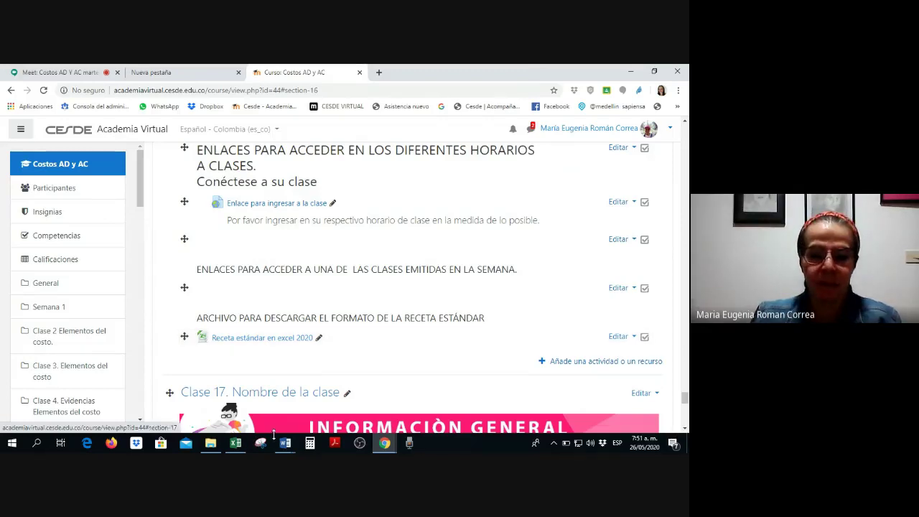
pyautogui.click(237, 444)
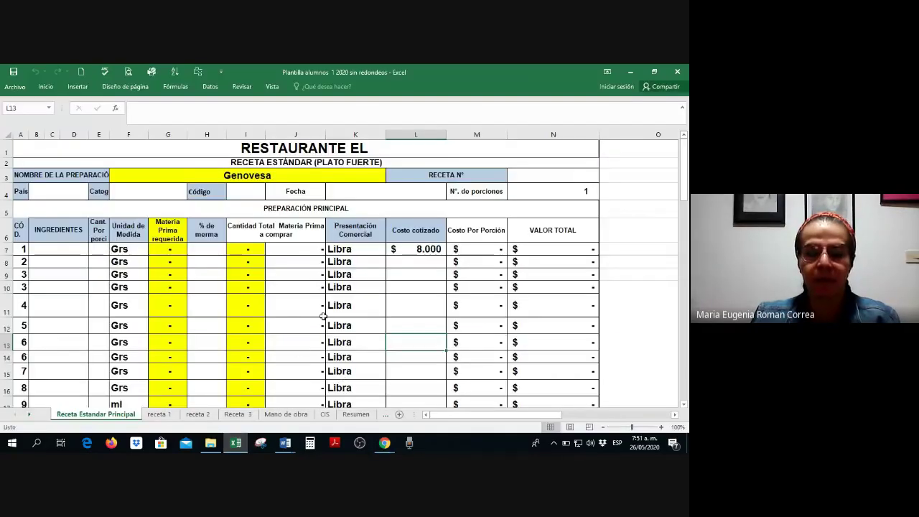
pyautogui.click(360, 124)
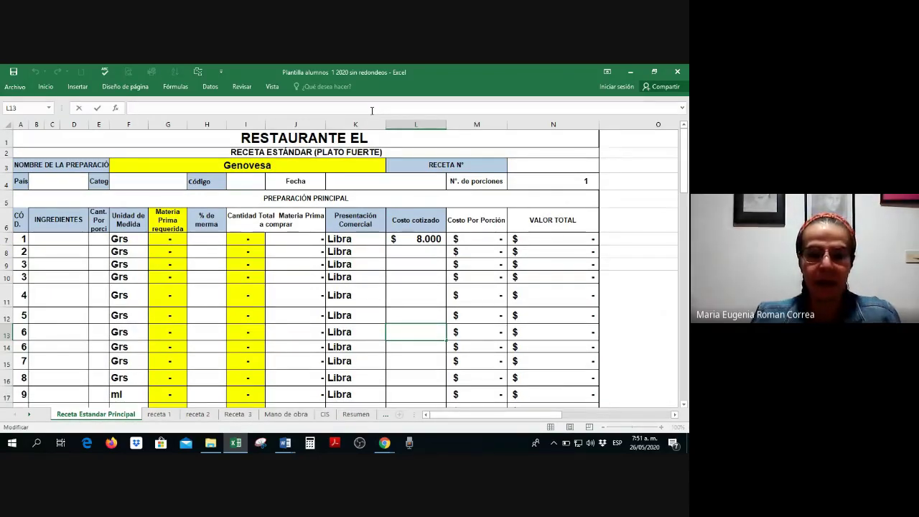
pyautogui.press('super+plus')
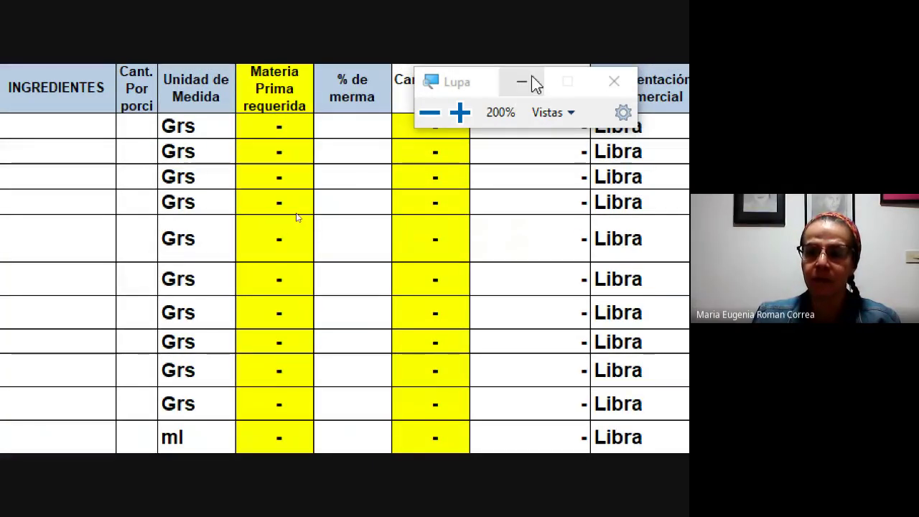
pyautogui.click(429, 115)
pyautogui.click(429, 115)
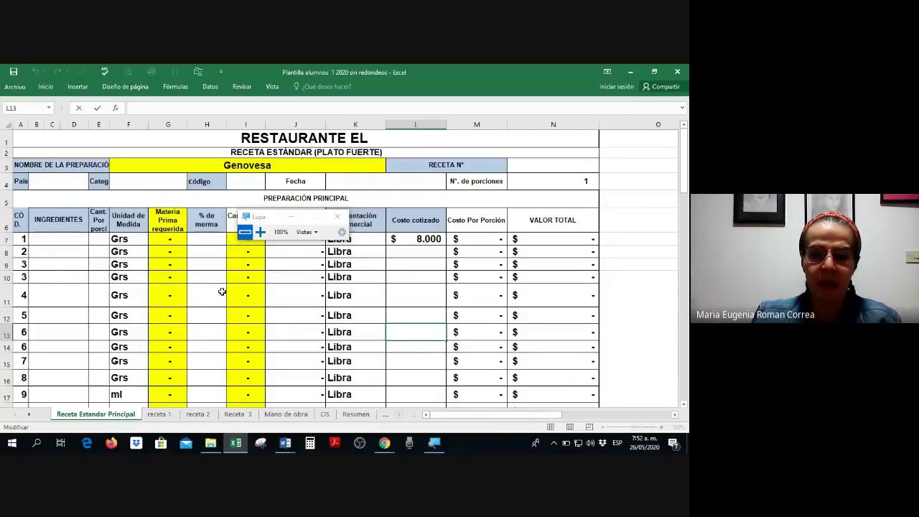
pyautogui.click(239, 416)
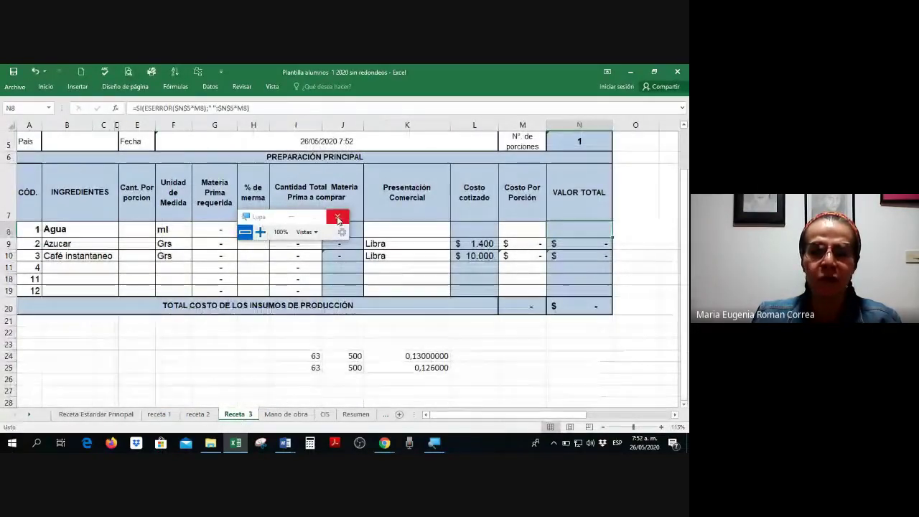
pyautogui.click(260, 231)
pyautogui.click(260, 232)
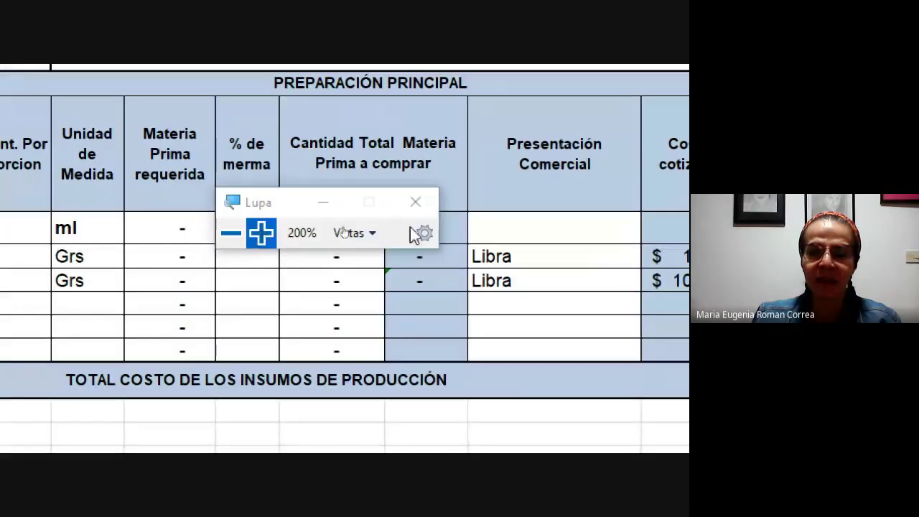
pyautogui.click(424, 212)
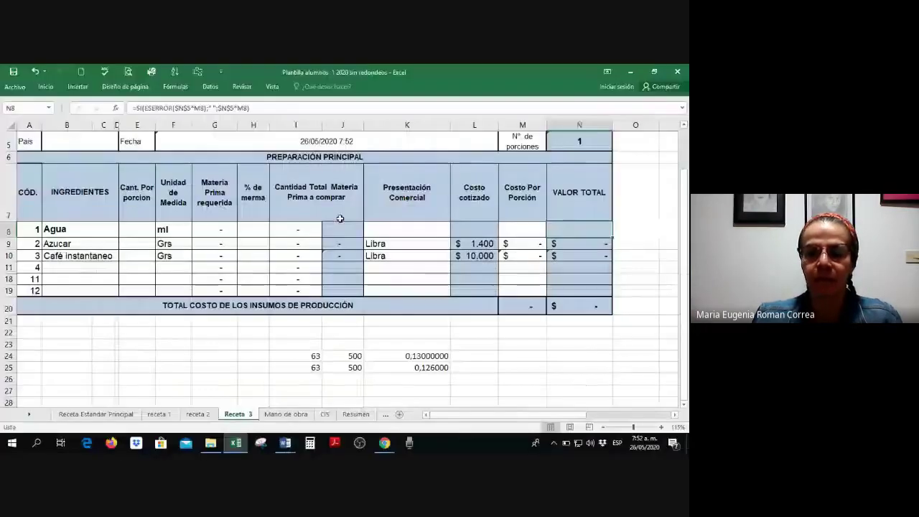
pyautogui.scroll(2, 93, 294)
pyautogui.click(82, 286)
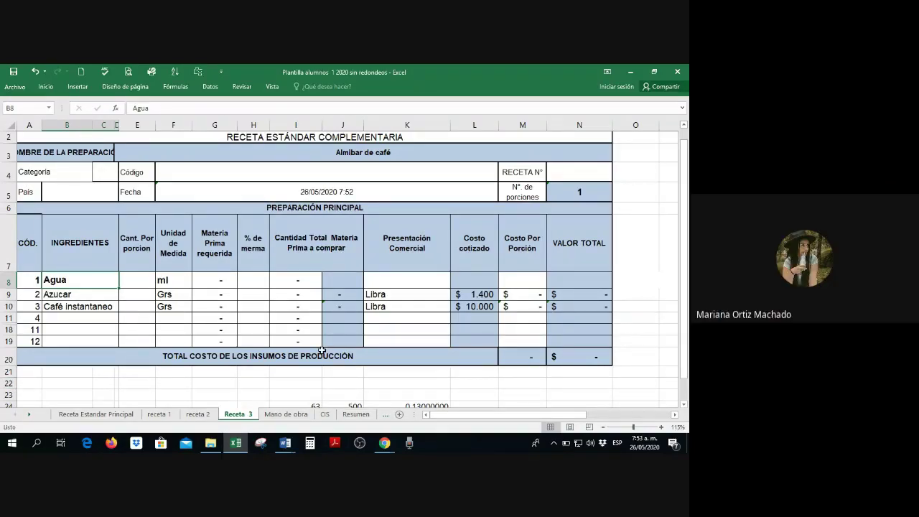
pyautogui.scroll(1, 322, 352)
pyautogui.press('super')
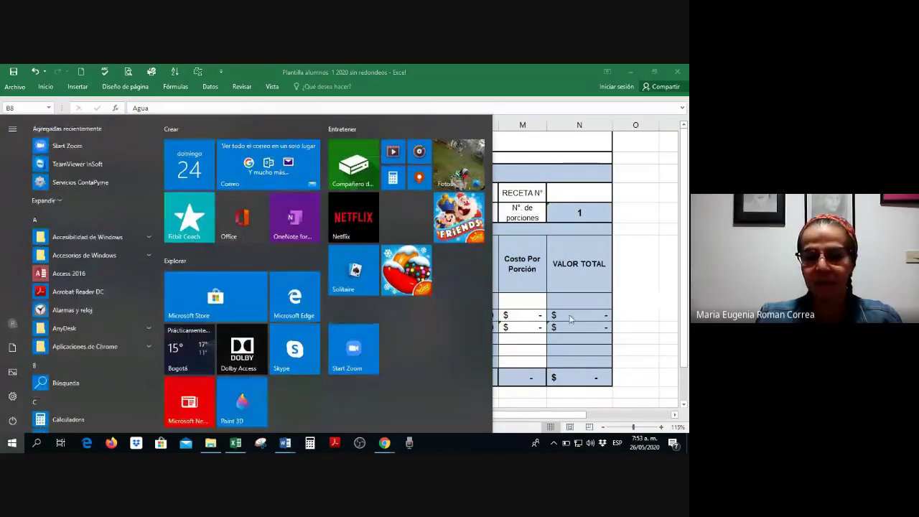
pyautogui.press('super')
pyautogui.keyDown('ctrl'); pyautogui.scroll(1, 553, 315); pyautogui.keyUp('ctrl')
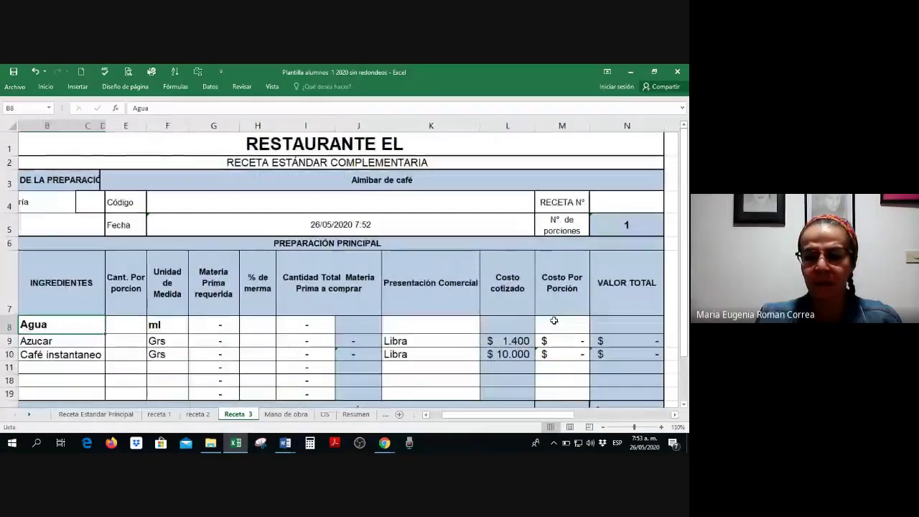
pyautogui.moveTo(568, 415); pyautogui.dragTo(515, 422)
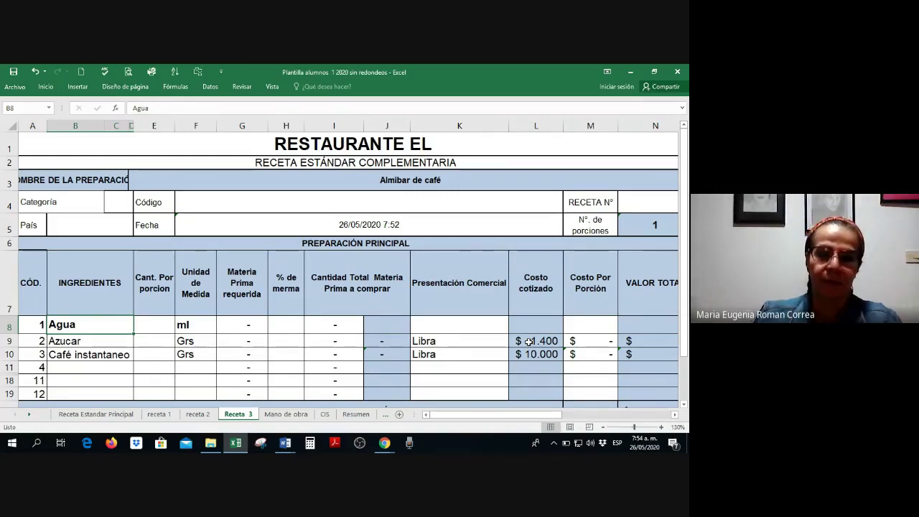
pyautogui.click(443, 181)
# Clear the old Receta 3 name and enter 'Acompañante'.
pyautogui.press('Delete')
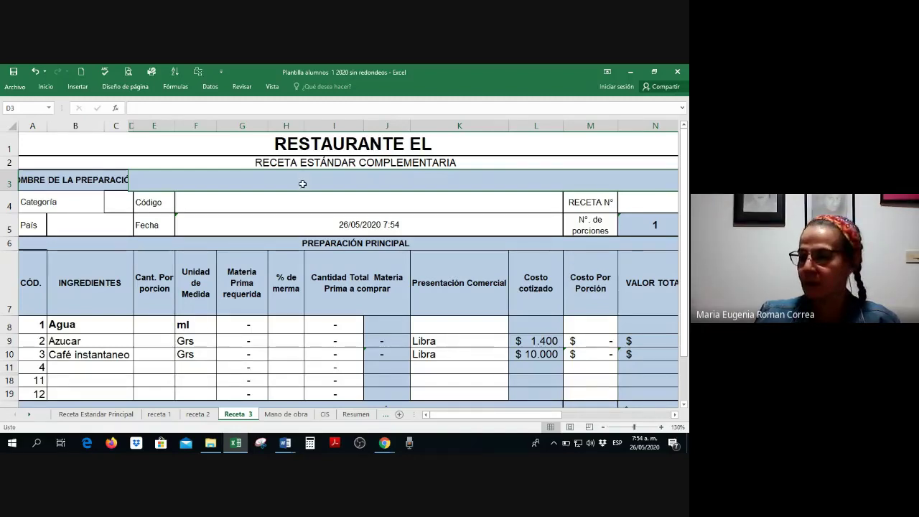
pyautogui.write('Acomp')
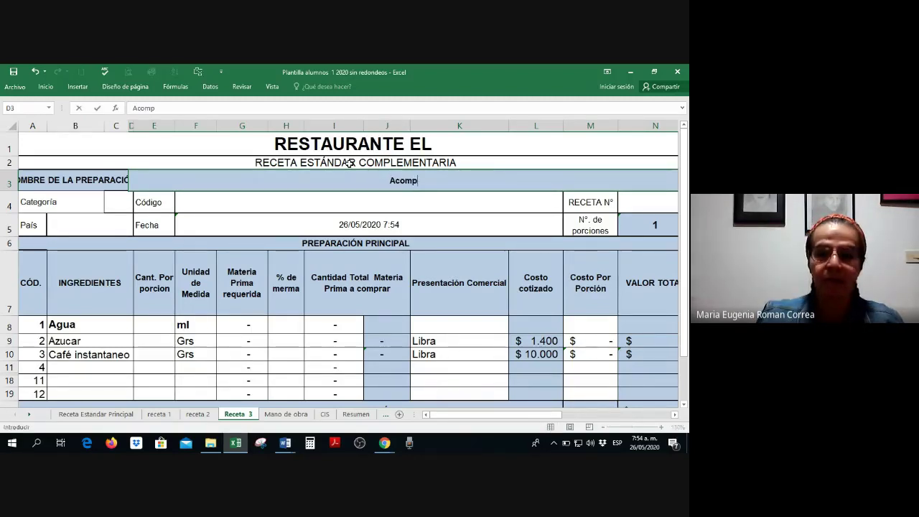
pyautogui.write('añante')
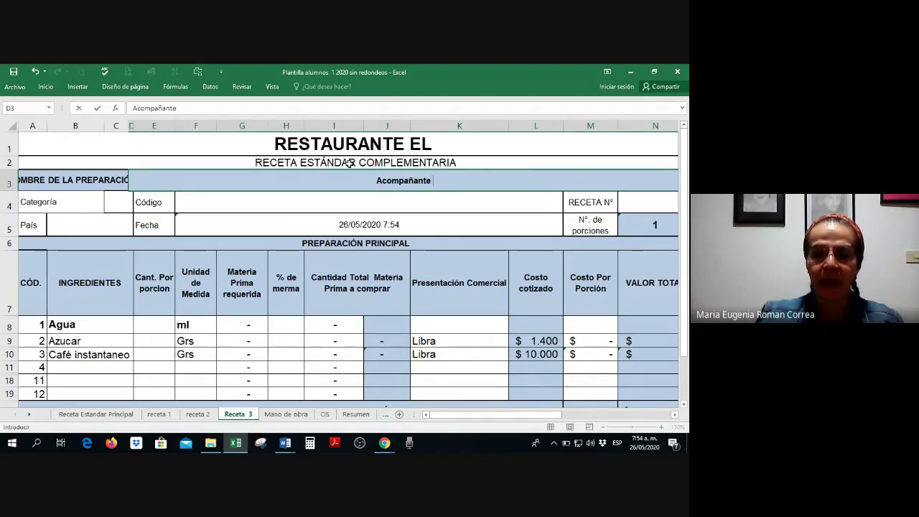
# Confirm 'Acompañante' as the recipe name and fill its cell yellow.
pyautogui.press('Return')
pyautogui.click(215, 183)
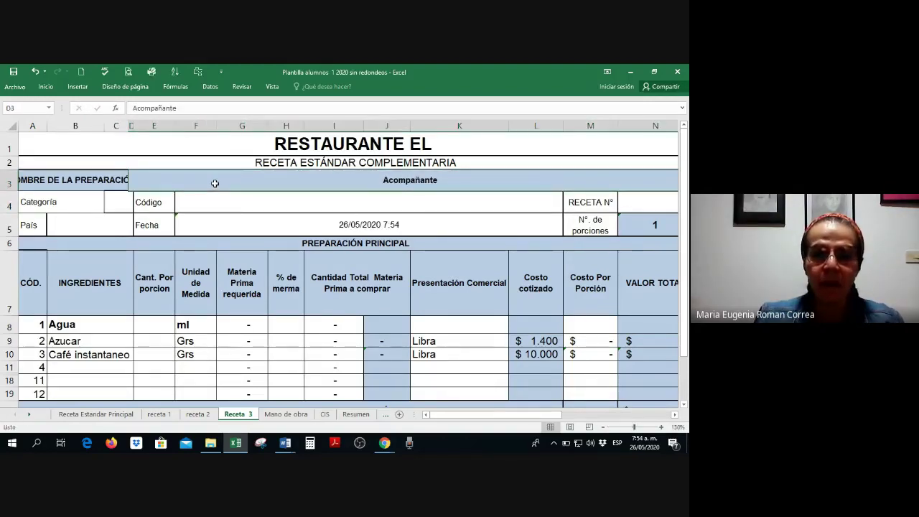
pyautogui.rightClick(215, 183)
pyautogui.click(257, 167)
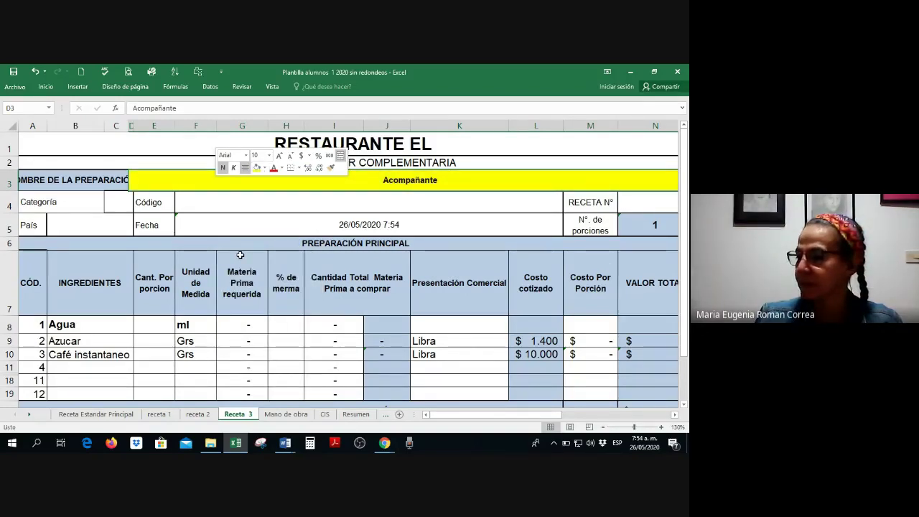
# Replace Agua with Aceite and set portion quantities 20, 5 and 8.
pyautogui.click(108, 326)
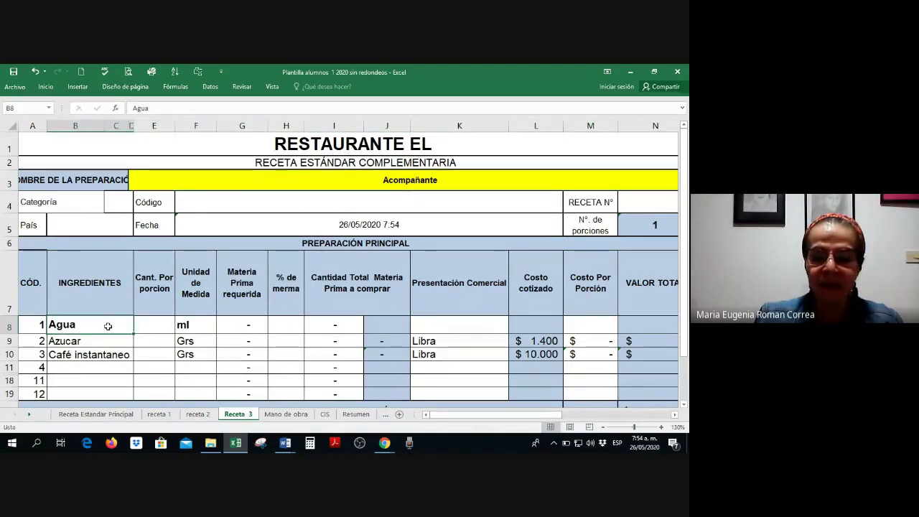
pyautogui.click(148, 324)
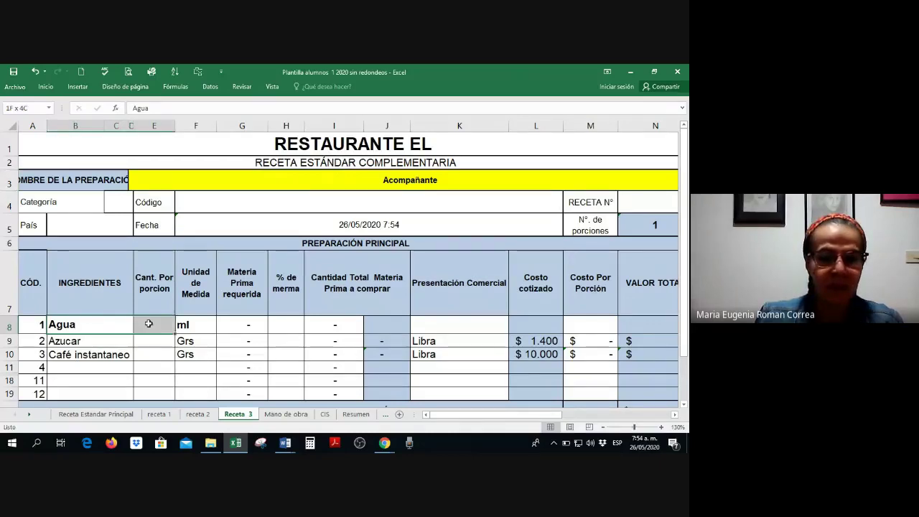
pyautogui.click(99, 328)
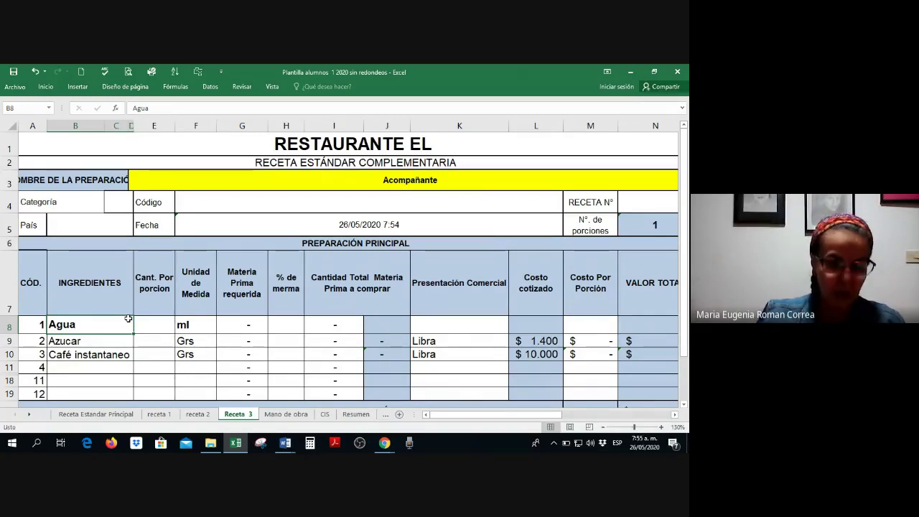
pyautogui.write('Aceit')
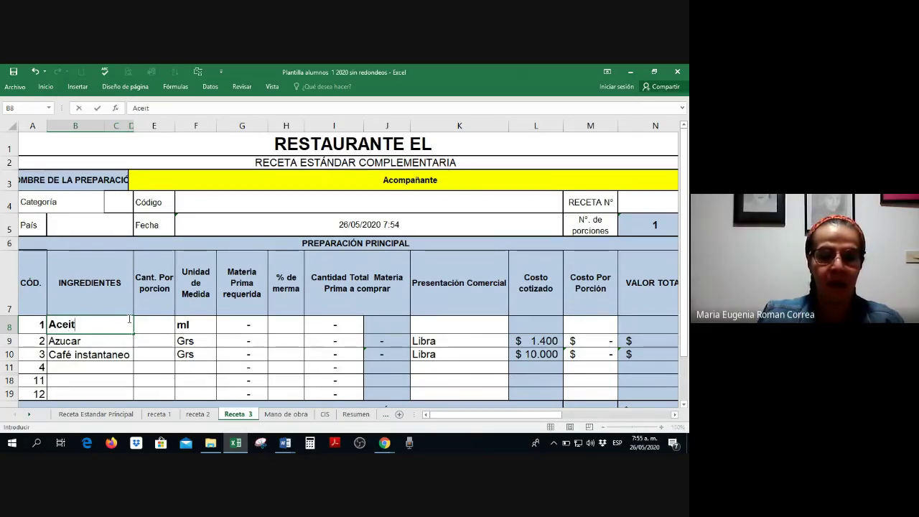
pyautogui.write('e')
pyautogui.press('Tab')
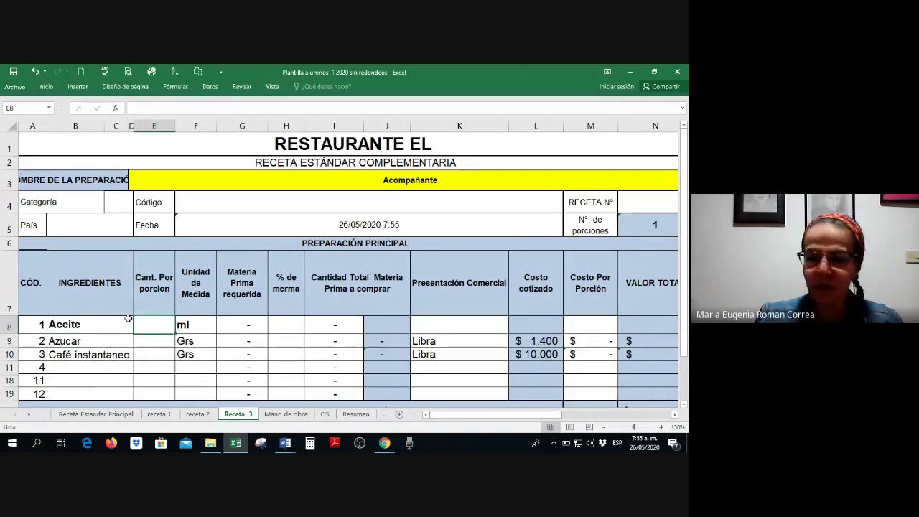
pyautogui.write('20')
pyautogui.press('Return')
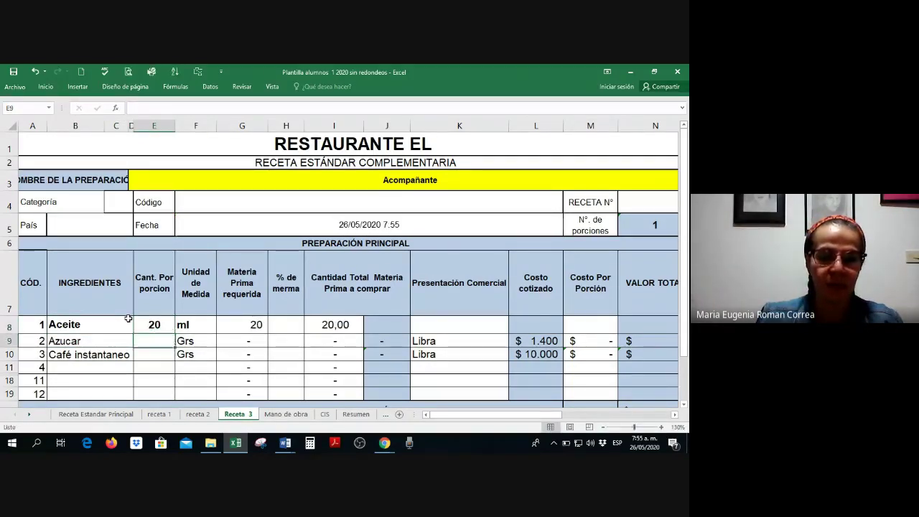
pyautogui.write('5')
pyautogui.press('Return')
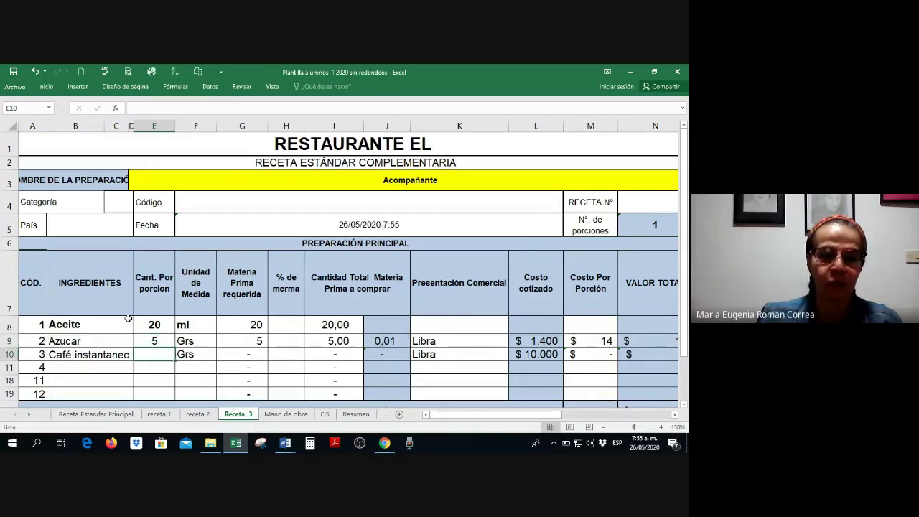
pyautogui.write('8')
pyautogui.press('Return')
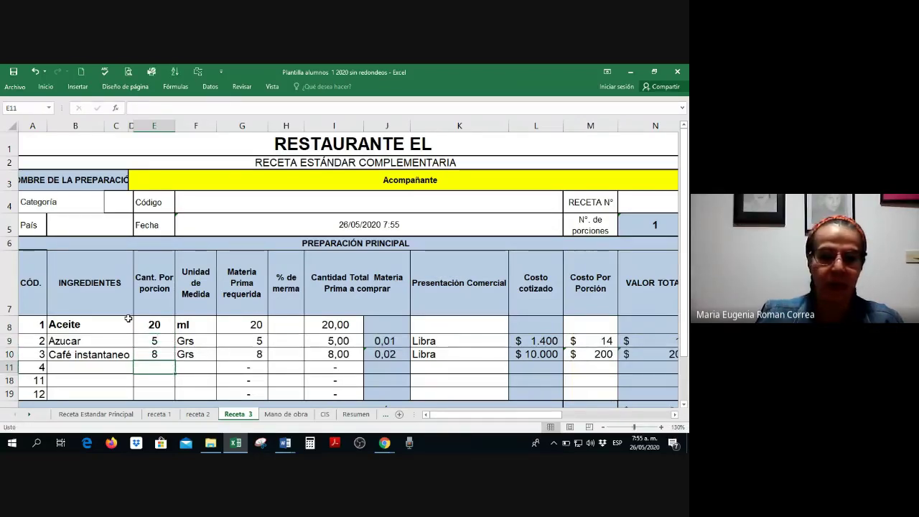
# Copy Azucar's Grs unit into Aceite's unit cell, replacing ml.
pyautogui.press('Up')
pyautogui.press('Up')
pyautogui.press('Right')
pyautogui.press('Up')
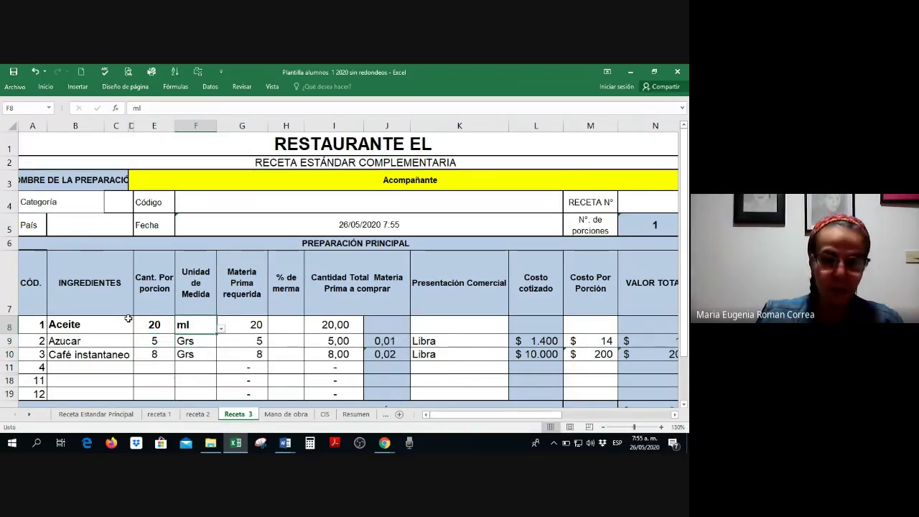
pyautogui.press('Down')
pyautogui.hotkey('ctrl', 'c')
pyautogui.press('Up')
pyautogui.hotkey('ctrl', 'v')
pyautogui.press('Escape')
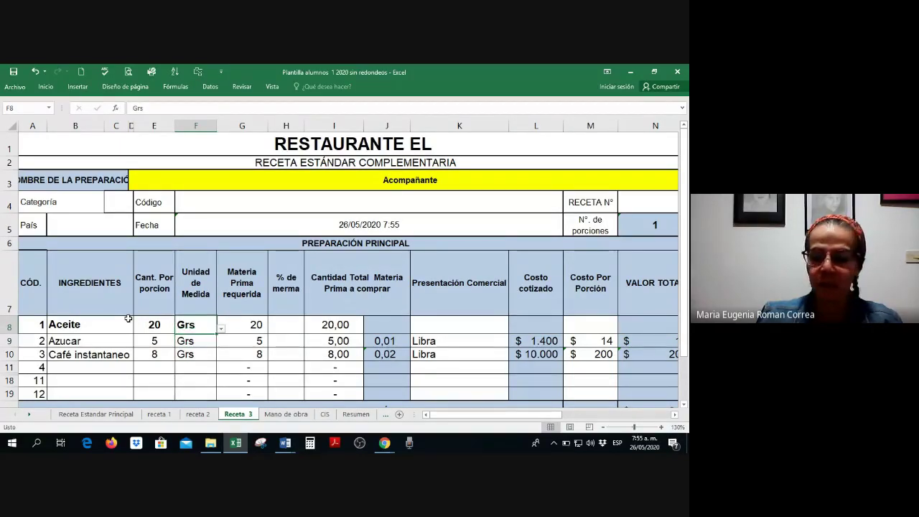
pyautogui.press('Down')
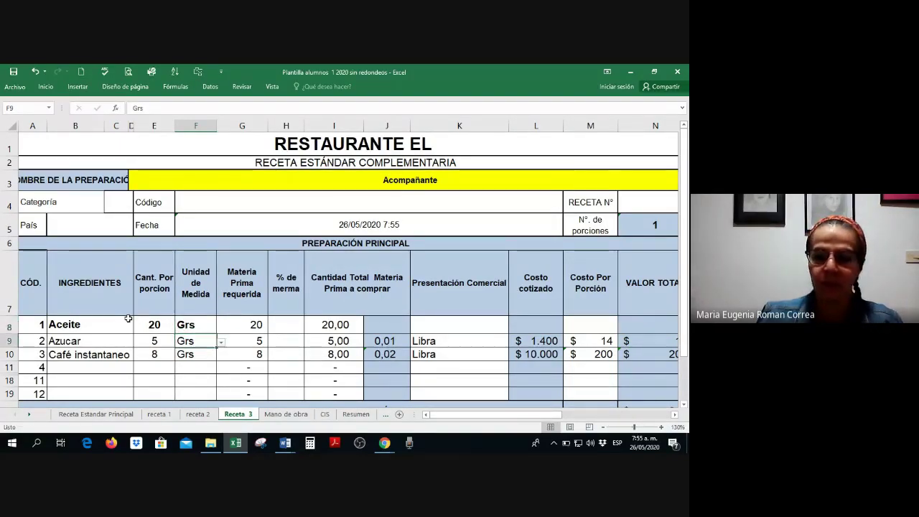
# Check where N5's portion count comes from, then go to the Receta Estandar Principal sheet.
pyautogui.moveTo(459, 415); pyautogui.dragTo(485, 421)
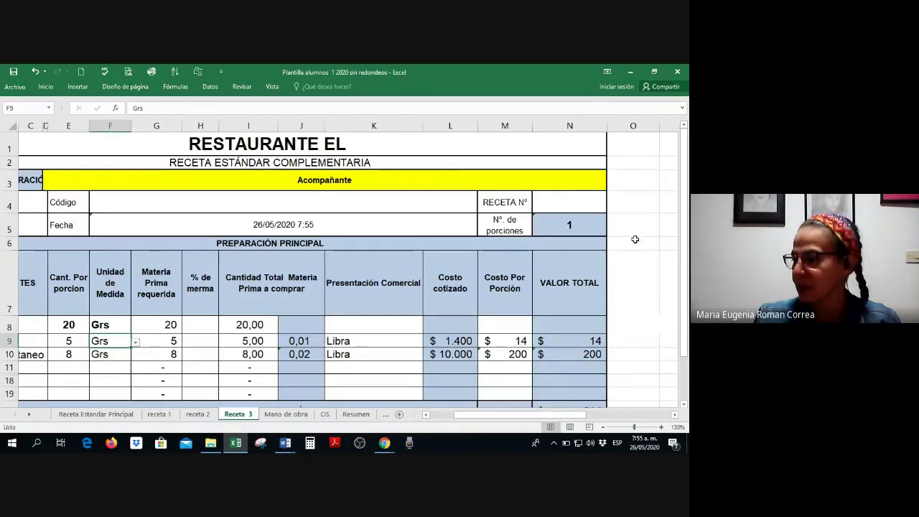
pyautogui.click(570, 226)
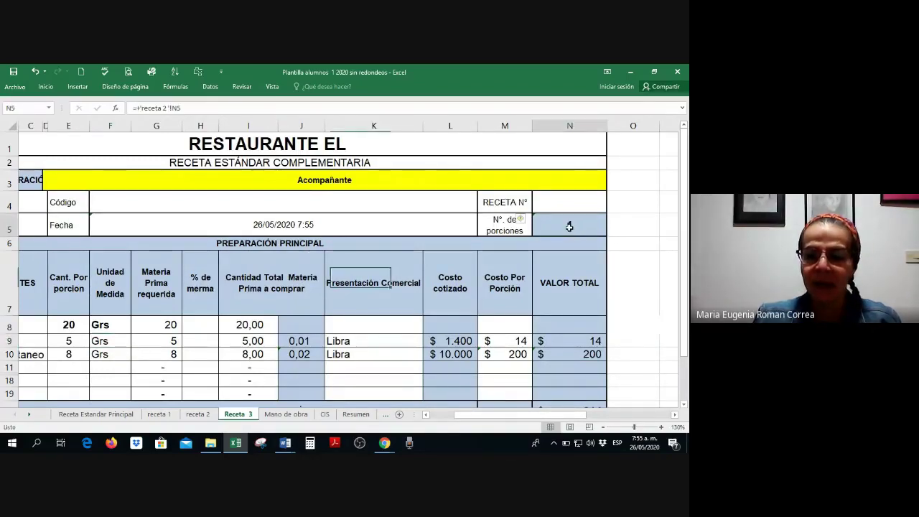
pyautogui.click(96, 414)
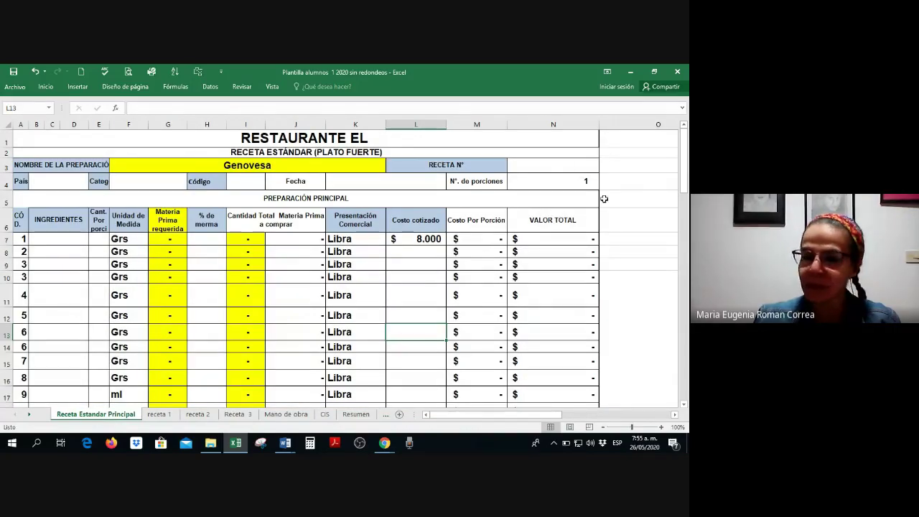
# Enter 50 as the Genovesa recipe's number of portions in N4, replacing 200.
pyautogui.click(547, 180)
pyautogui.write('20')
pyautogui.press('Return')
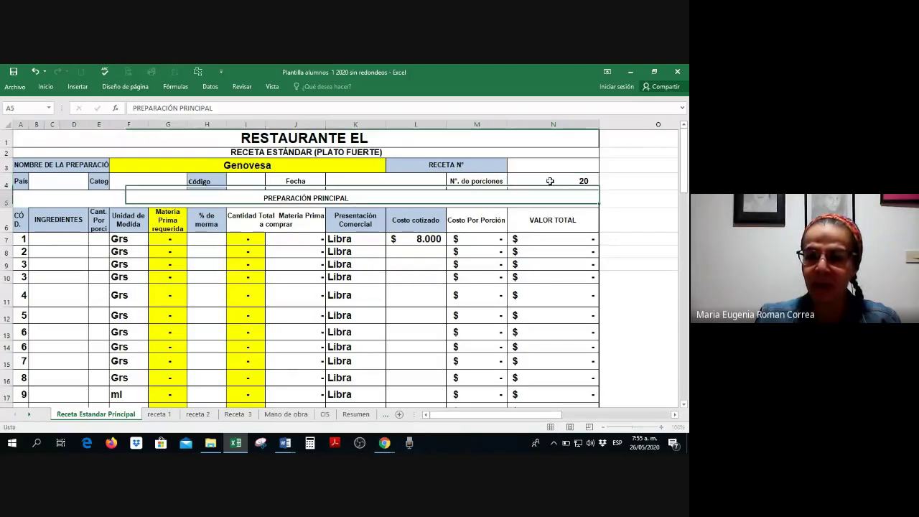
pyautogui.click(550, 181)
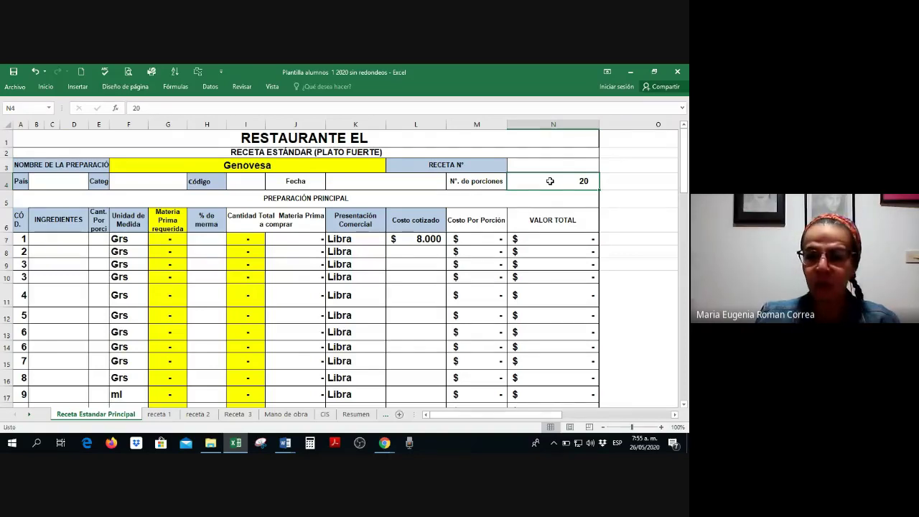
pyautogui.doubleClick(550, 181)
pyautogui.write('0')
pyautogui.press('Return')
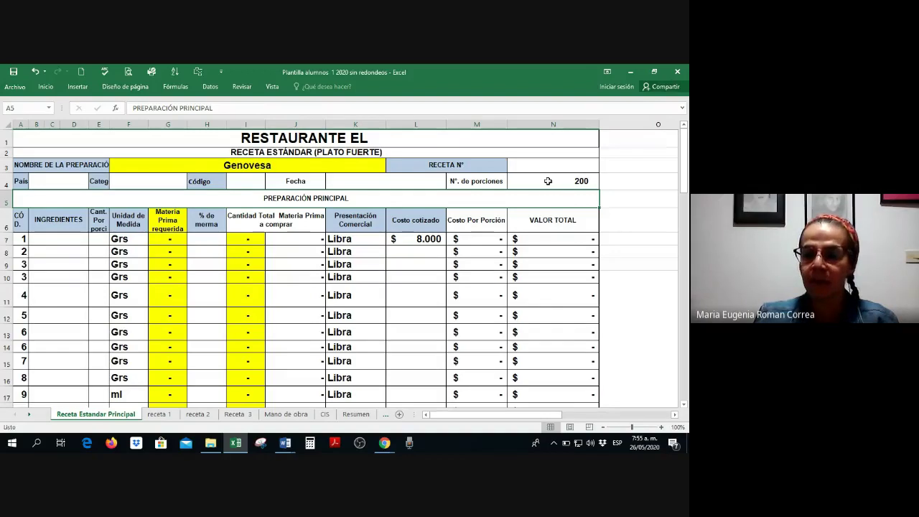
pyautogui.click(552, 185)
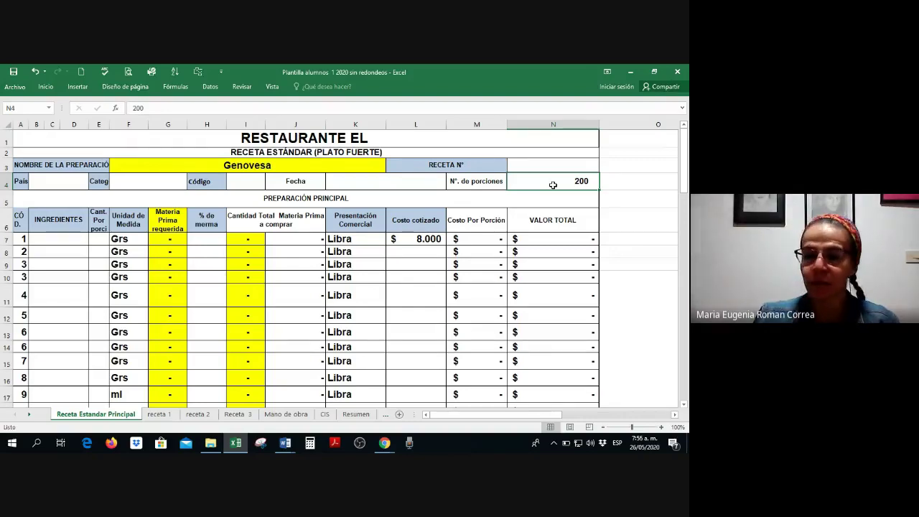
pyautogui.write('50')
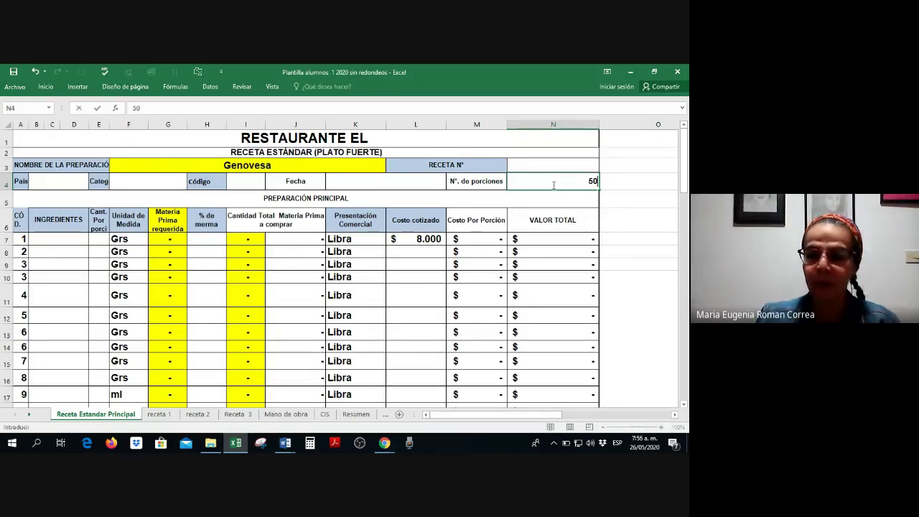
pyautogui.press('Return')
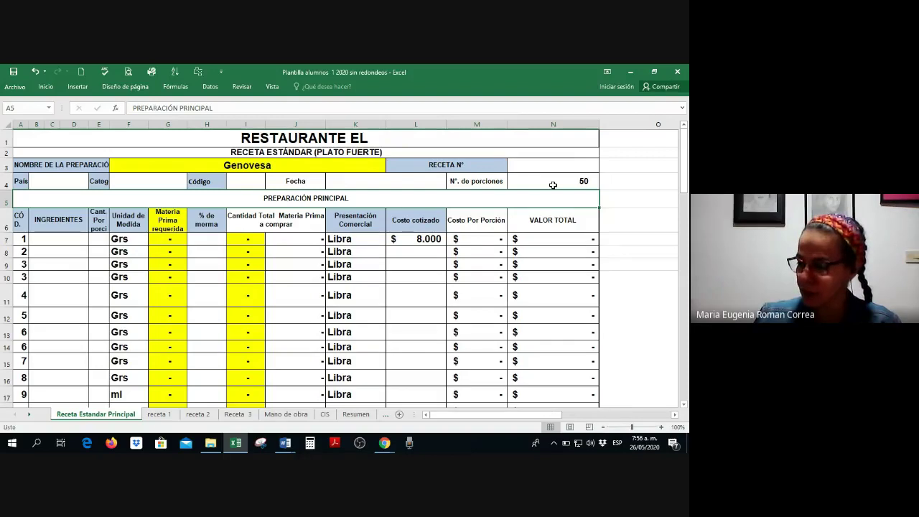
pyautogui.click(553, 186)
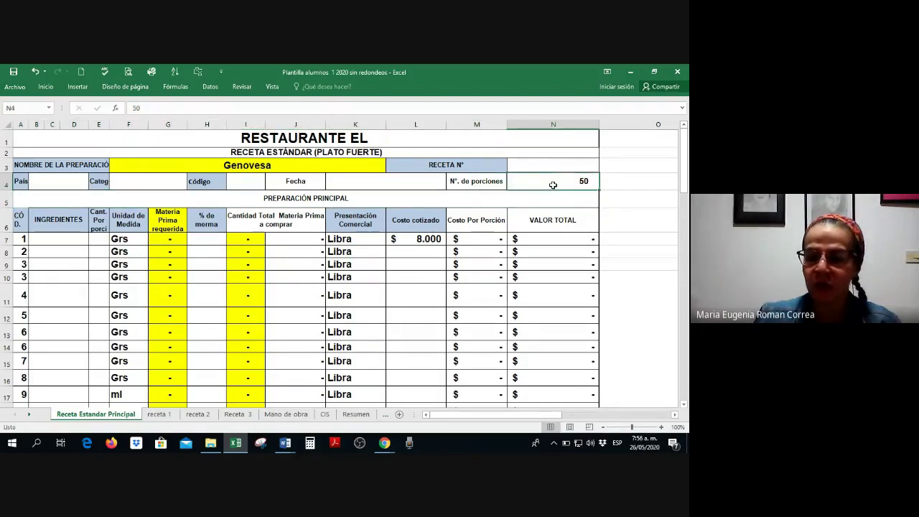
# On Receta 3, widen column I and colour ingredient names and quantities B8:E10 red.
pyautogui.click(237, 414)
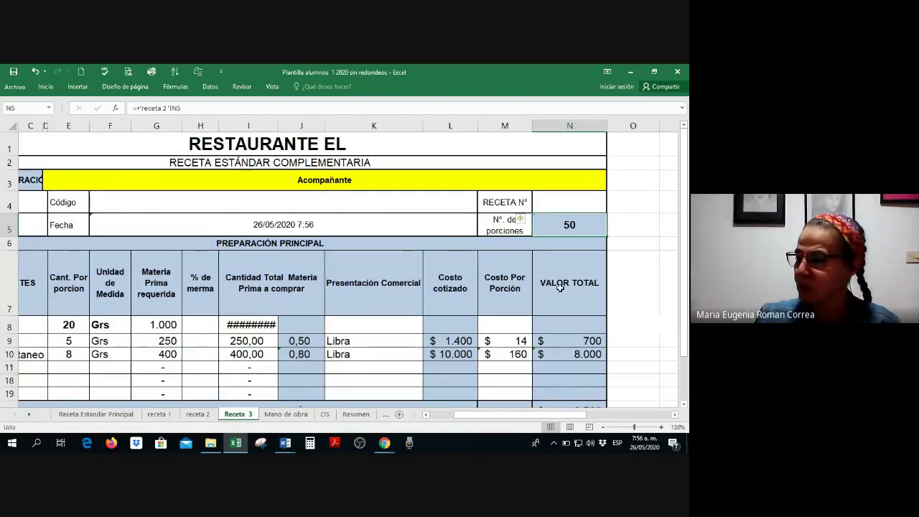
pyautogui.click(302, 341)
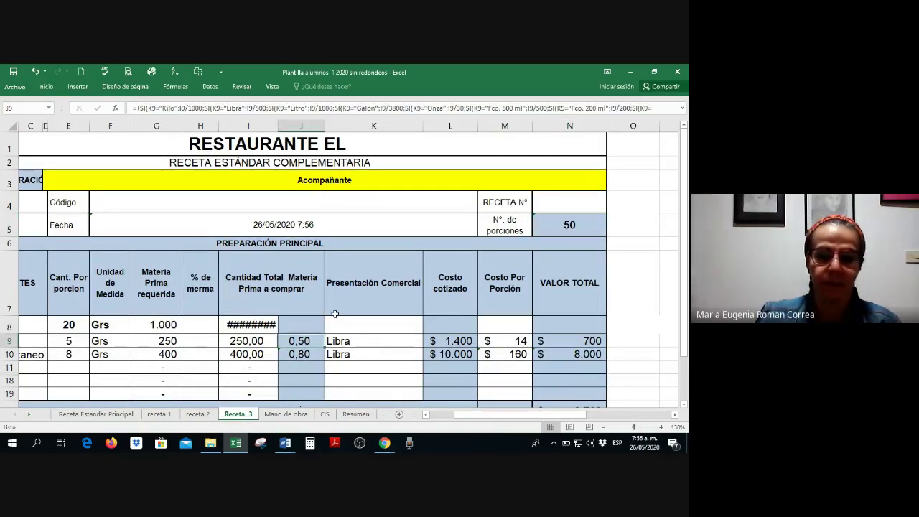
pyautogui.moveTo(278, 126); pyautogui.dragTo(307, 126)
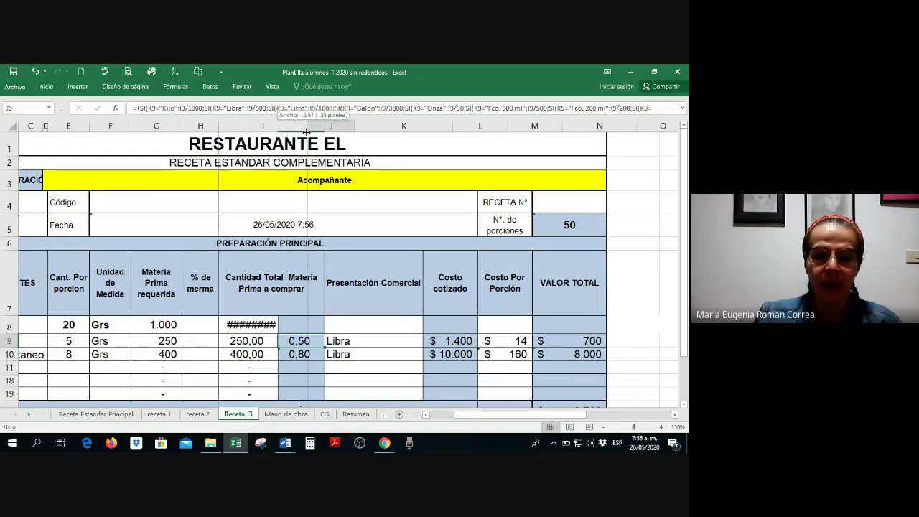
pyautogui.click(48, 339)
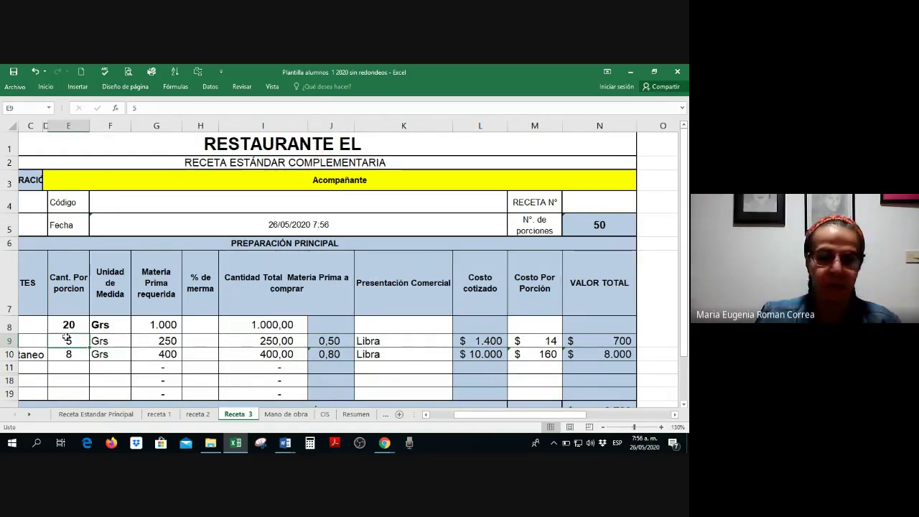
pyautogui.moveTo(51, 324); pyautogui.dragTo(145, 358)
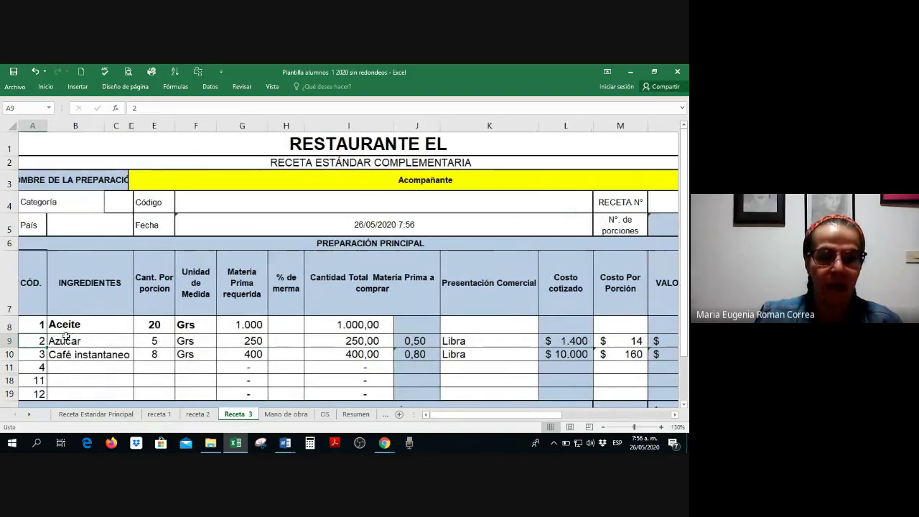
pyautogui.rightClick(146, 357)
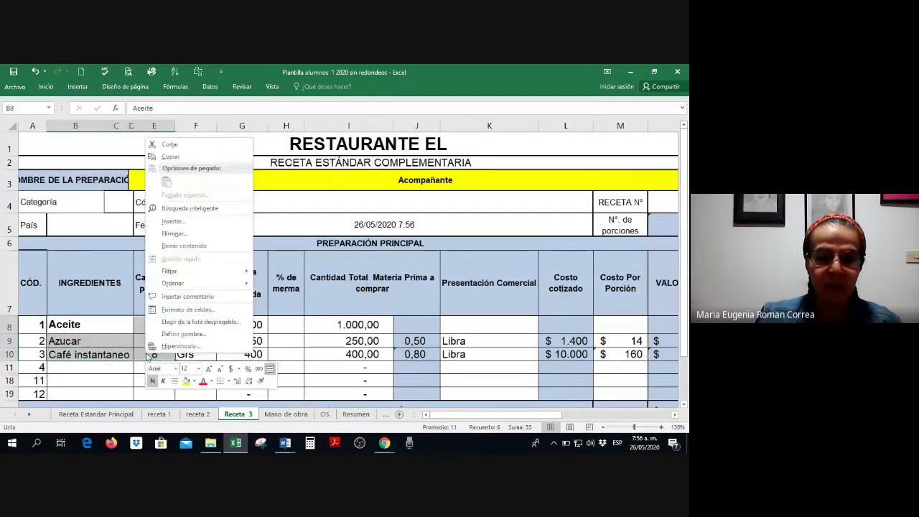
pyautogui.click(203, 380)
pyautogui.click(101, 381)
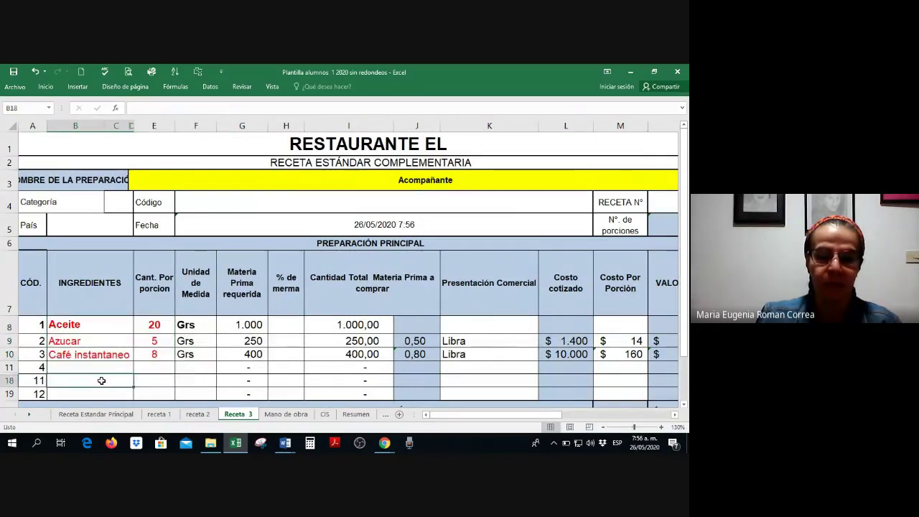
# Give Aceite and Azucar 5% waste each in column H.
pyautogui.moveTo(285, 327); pyautogui.dragTo(288, 335)
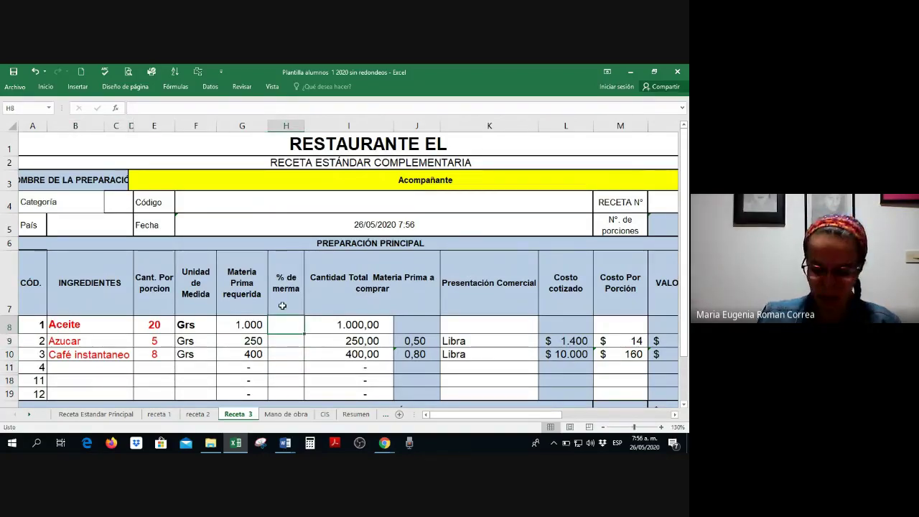
pyautogui.write('5%')
pyautogui.press('Return')
pyautogui.write('5%')
pyautogui.press('Return')
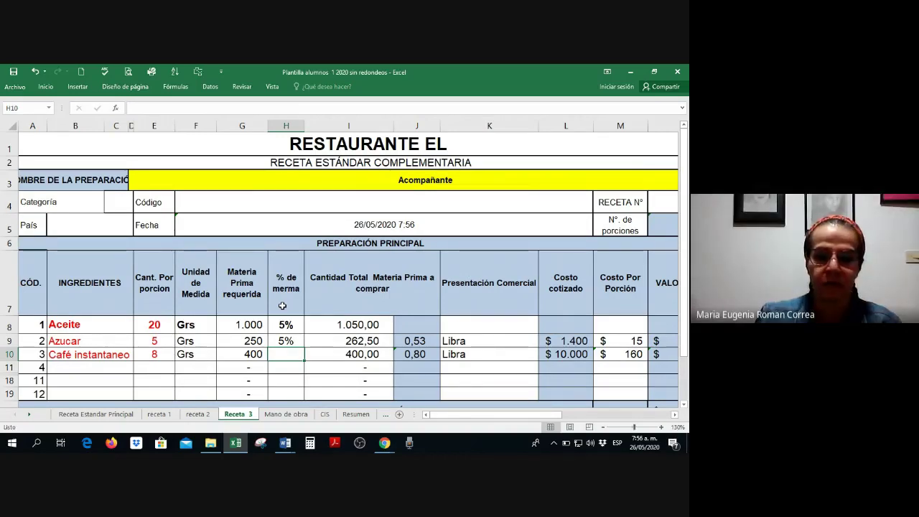
# Colour the waste percentages in column H red.
pyautogui.moveTo(286, 325); pyautogui.dragTo(284, 371)
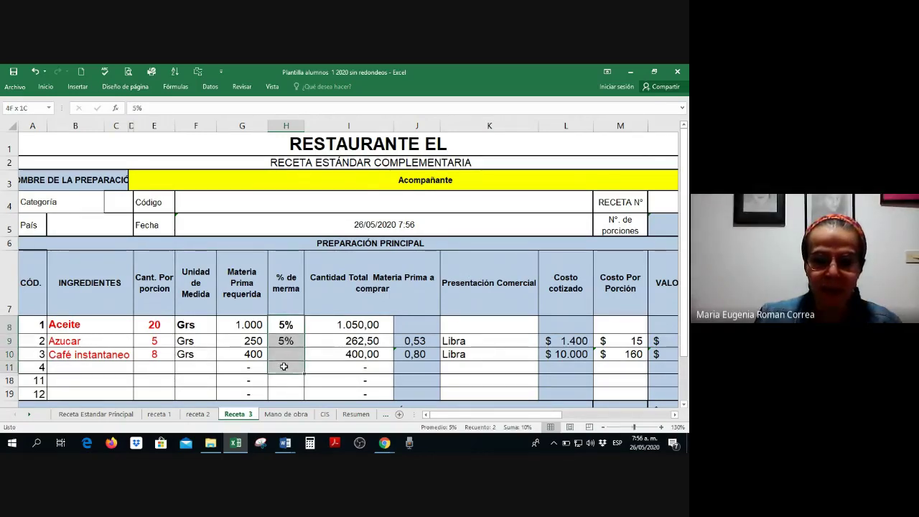
pyautogui.rightClick(284, 370)
pyautogui.click(342, 395)
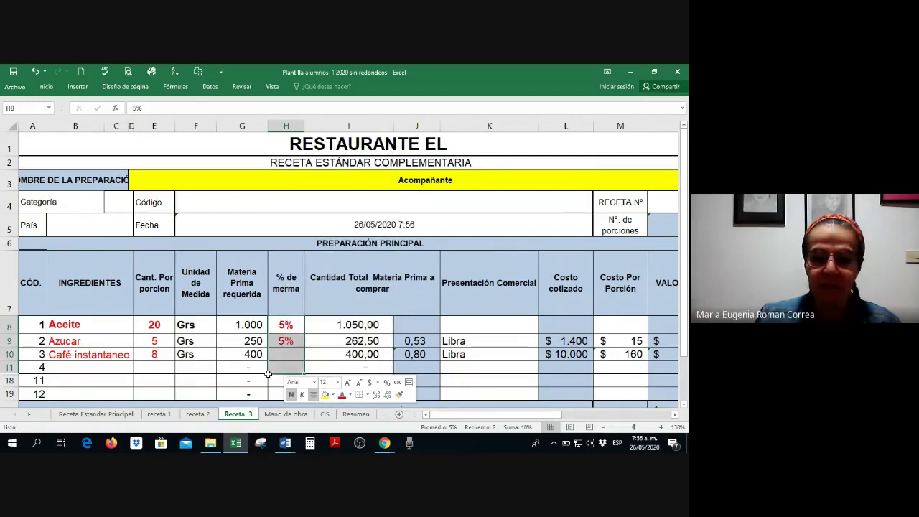
pyautogui.click(281, 358)
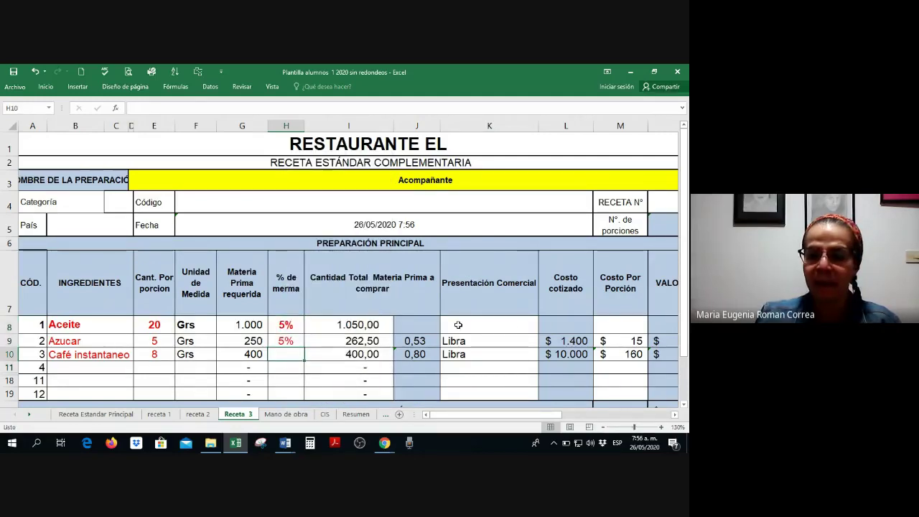
# Set Aceite's commercial presentation to Litro with a quoted cost of $6.000.
pyautogui.click(489, 326)
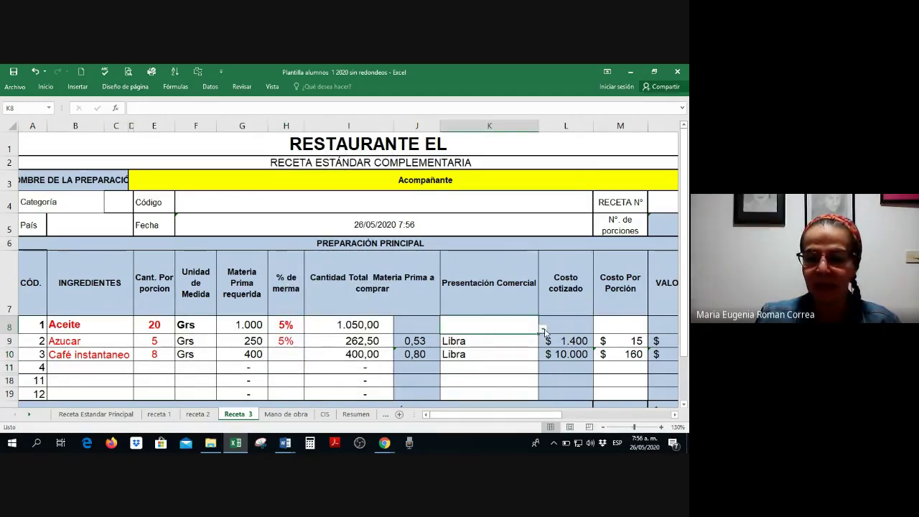
pyautogui.click(544, 328)
pyautogui.click(425, 373)
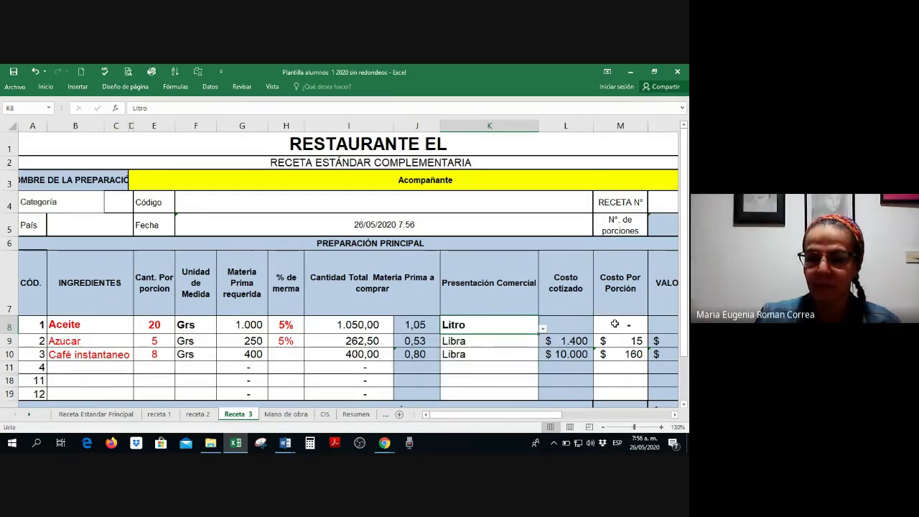
pyautogui.click(565, 325)
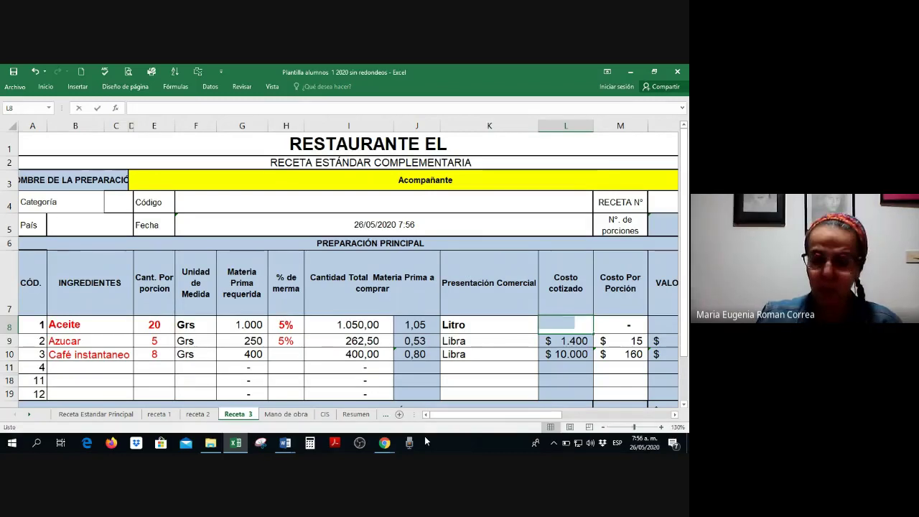
pyautogui.write('6000')
pyautogui.press('Return')
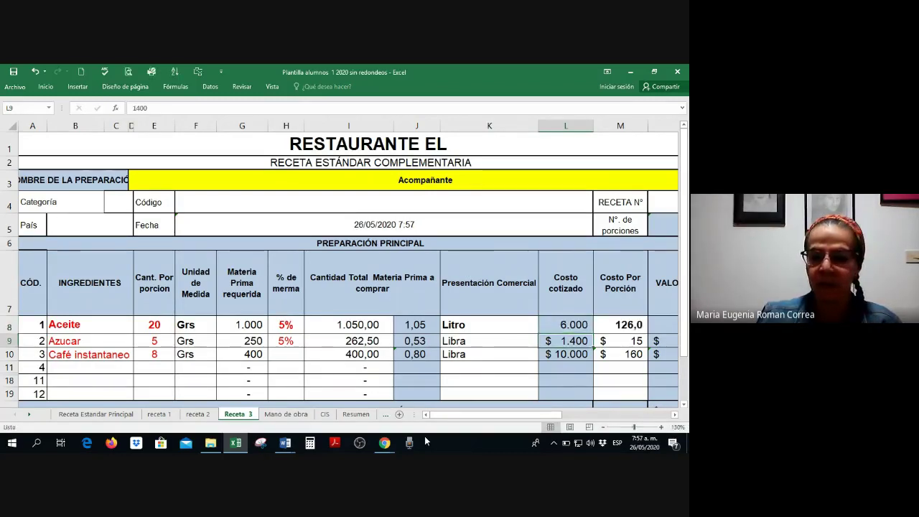
# Colour the presentation and quoted cost cells of all three ingredients red.
pyautogui.moveTo(473, 321); pyautogui.dragTo(559, 355)
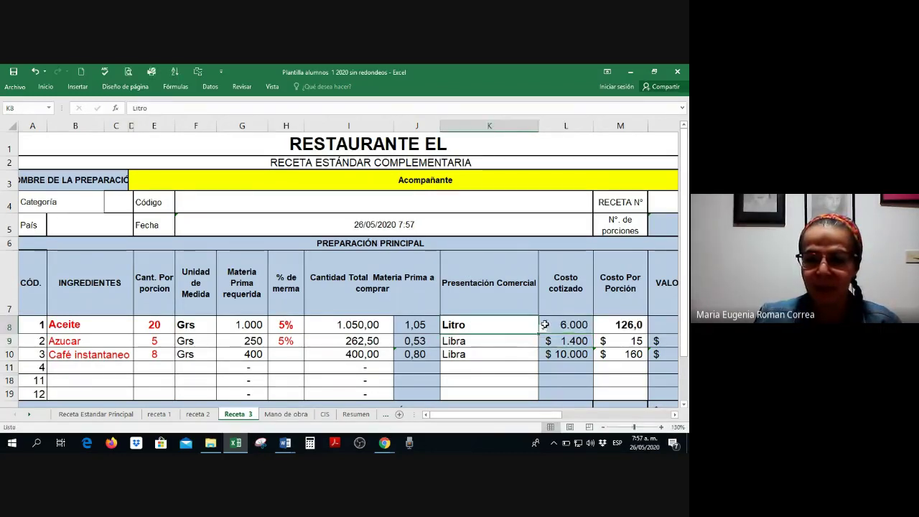
pyautogui.rightClick(559, 354)
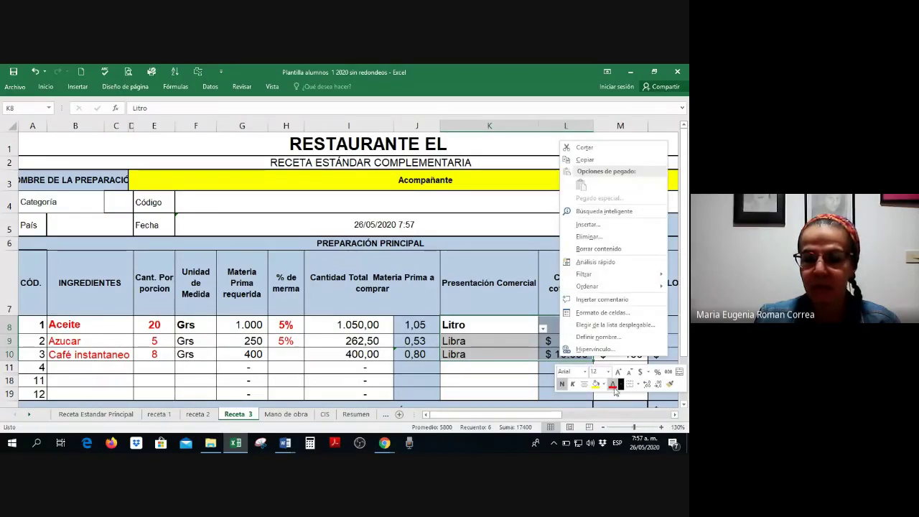
pyautogui.click(612, 384)
pyautogui.click(474, 390)
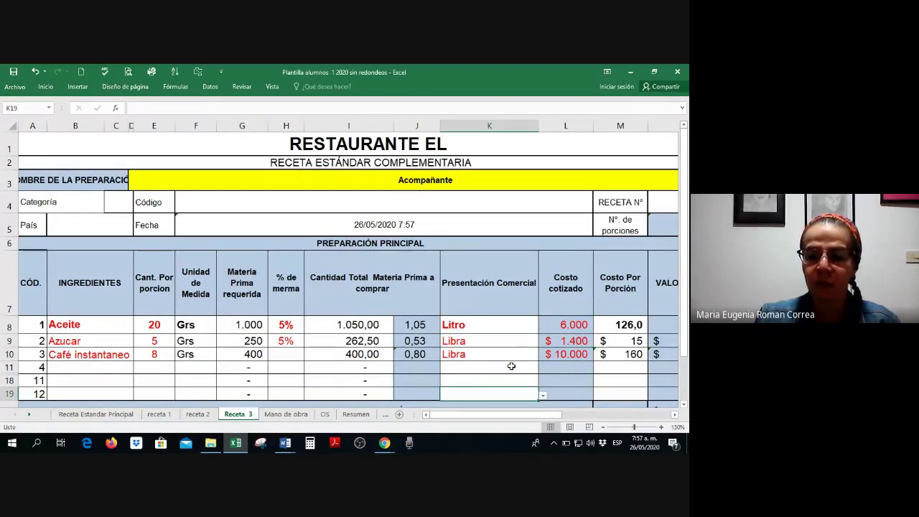
# Give Café instantaneo 0% waste in H10.
pyautogui.scroll(-1, 503, 362)
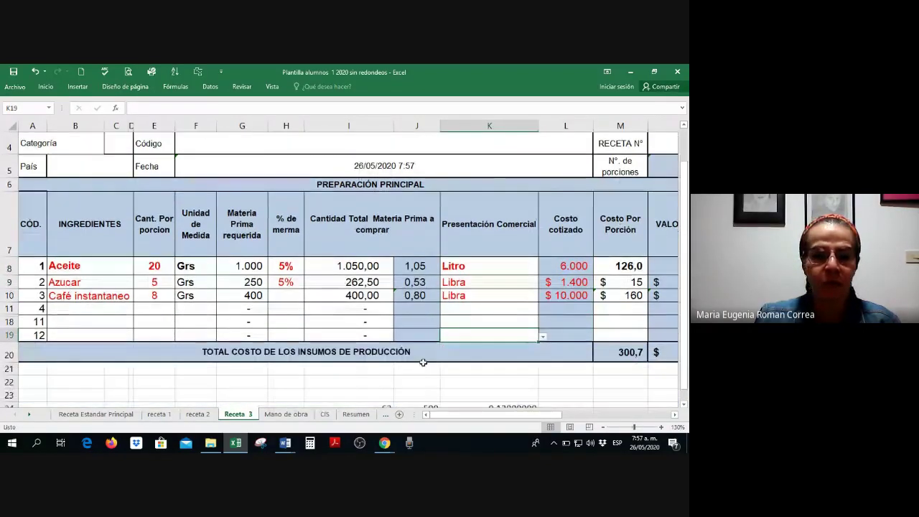
pyautogui.click(96, 265)
pyautogui.moveTo(154, 266); pyautogui.dragTo(146, 307)
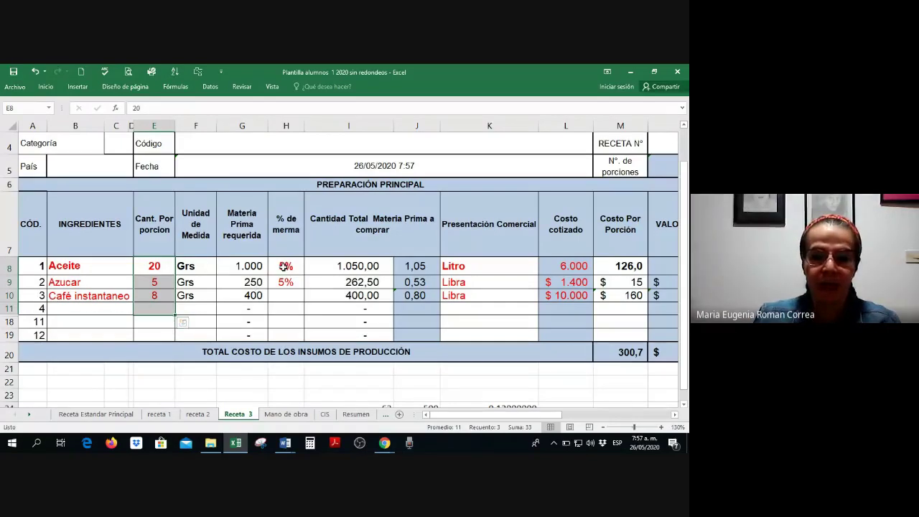
pyautogui.moveTo(286, 266); pyautogui.dragTo(286, 295)
pyautogui.click(288, 292)
pyautogui.write('0')
pyautogui.press('Return')
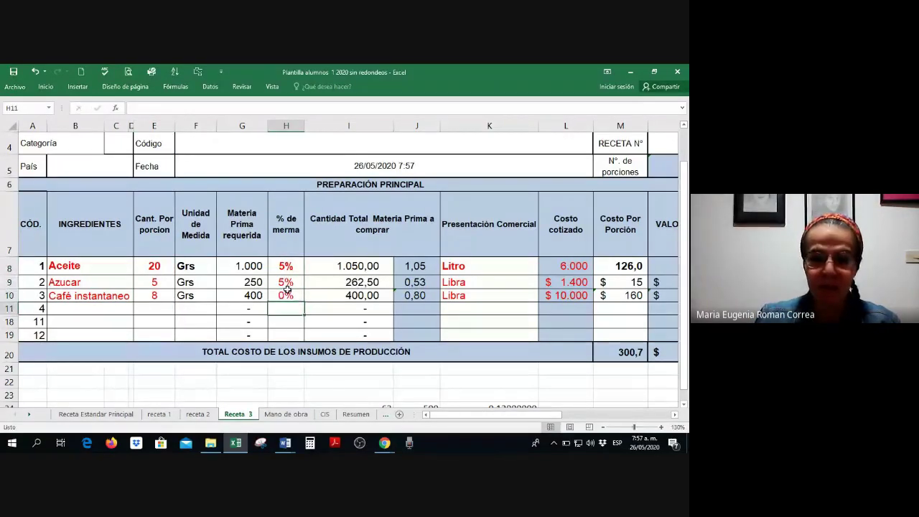
# Apply currency format to the quoted costs L8:L10, keeping Aceite's unit as Litro.
pyautogui.moveTo(475, 270); pyautogui.dragTo(503, 309)
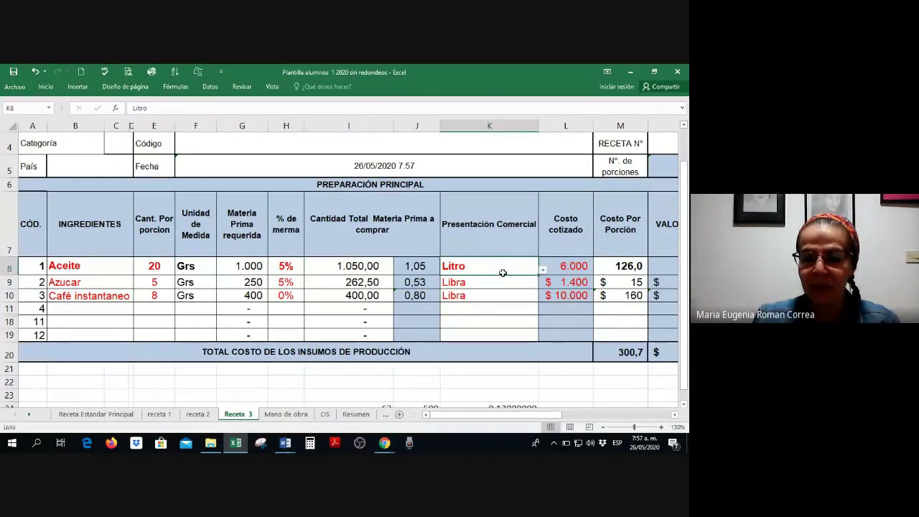
pyautogui.click(543, 271)
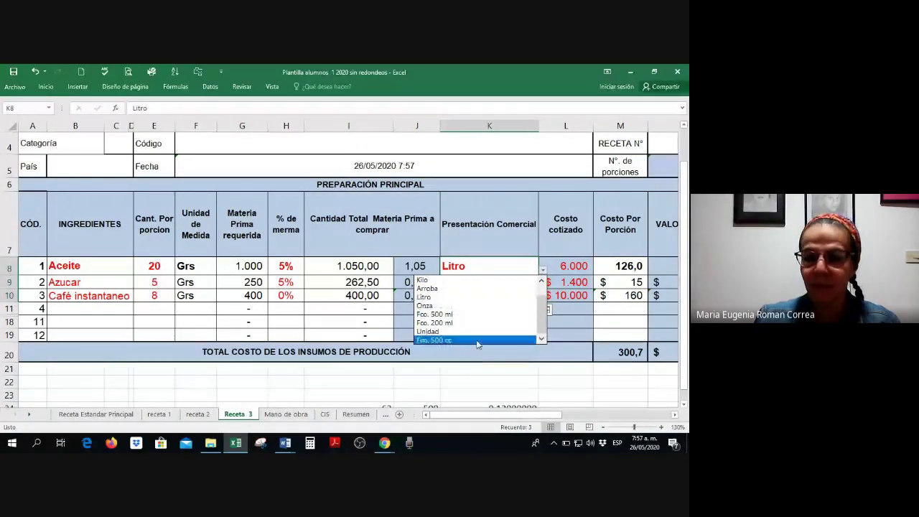
pyautogui.click(575, 309)
pyautogui.moveTo(573, 265); pyautogui.dragTo(574, 303)
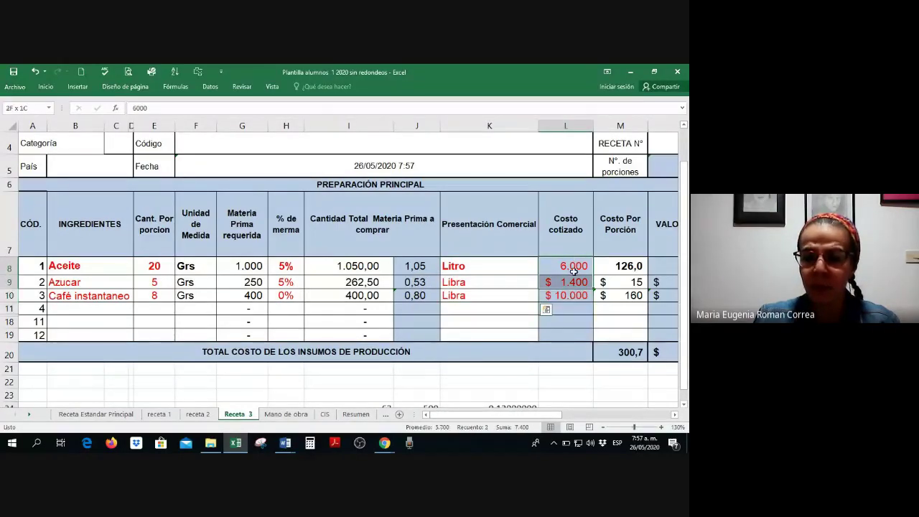
pyautogui.rightClick(567, 301)
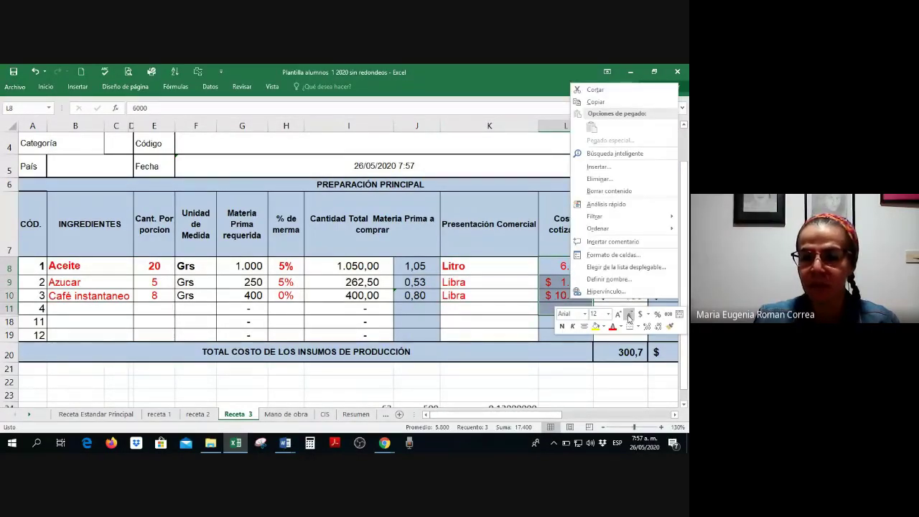
pyautogui.click(532, 313)
pyautogui.click(496, 307)
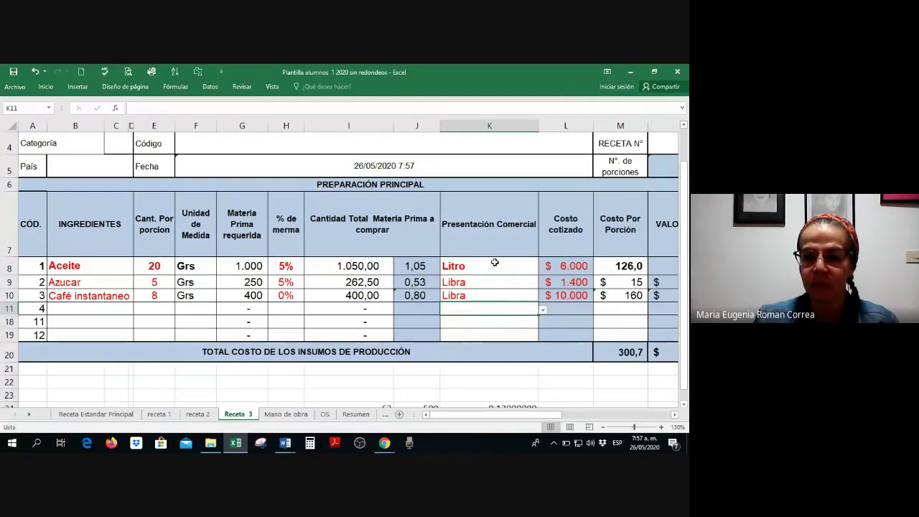
pyautogui.click(573, 306)
pyautogui.press('Right')
pyautogui.press('Right')
pyautogui.press('Right')
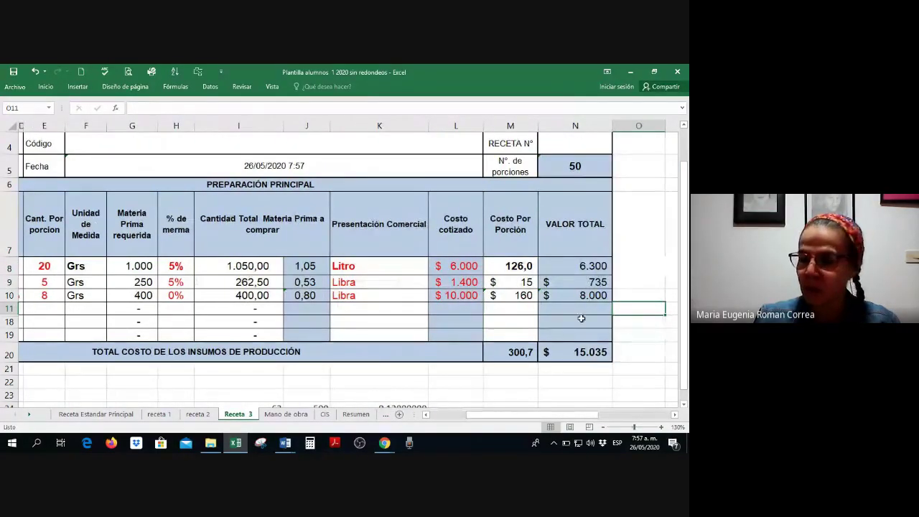
# Retitle the recipe in D3 to 'Acompañante café'.
pyautogui.scroll(2, 579, 355)
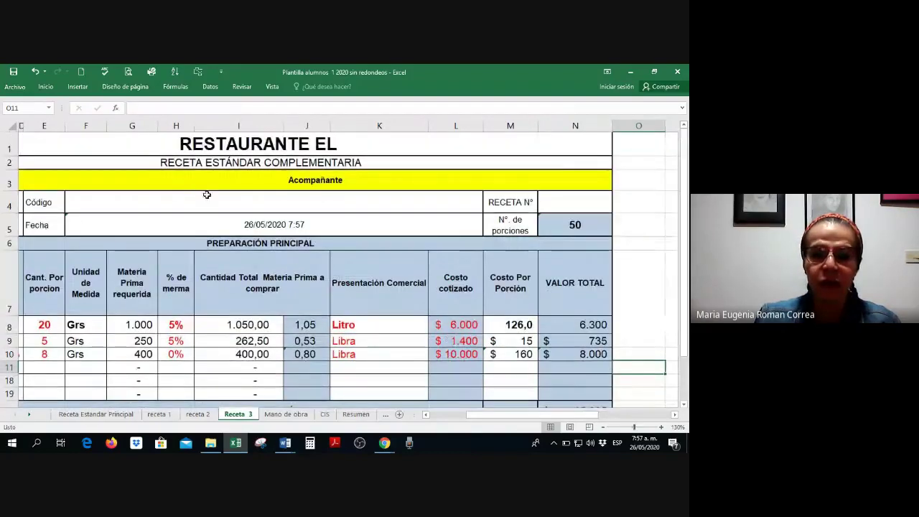
pyautogui.click(319, 179)
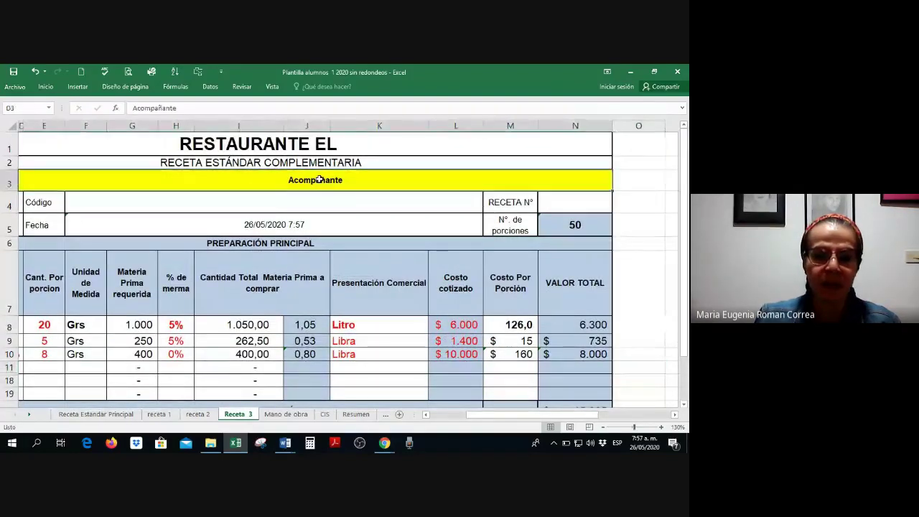
pyautogui.click(209, 108)
pyautogui.write('café')
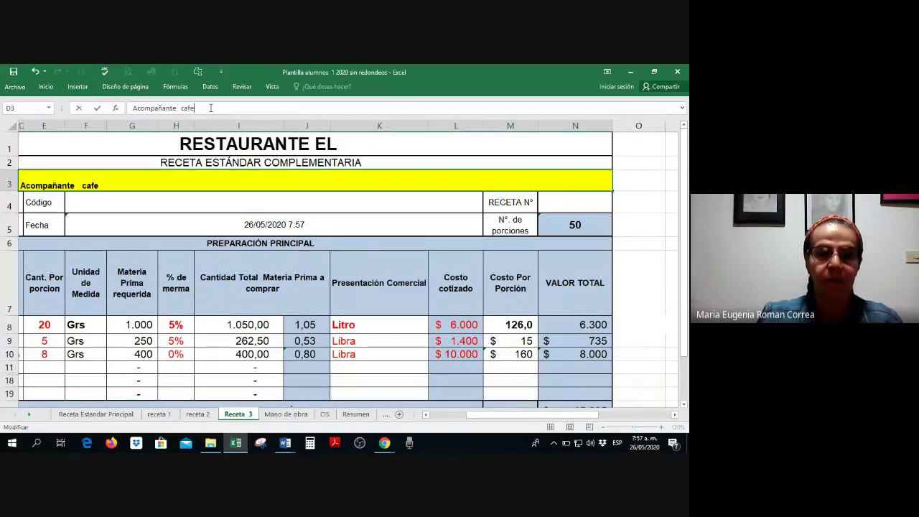
pyautogui.press('Return')
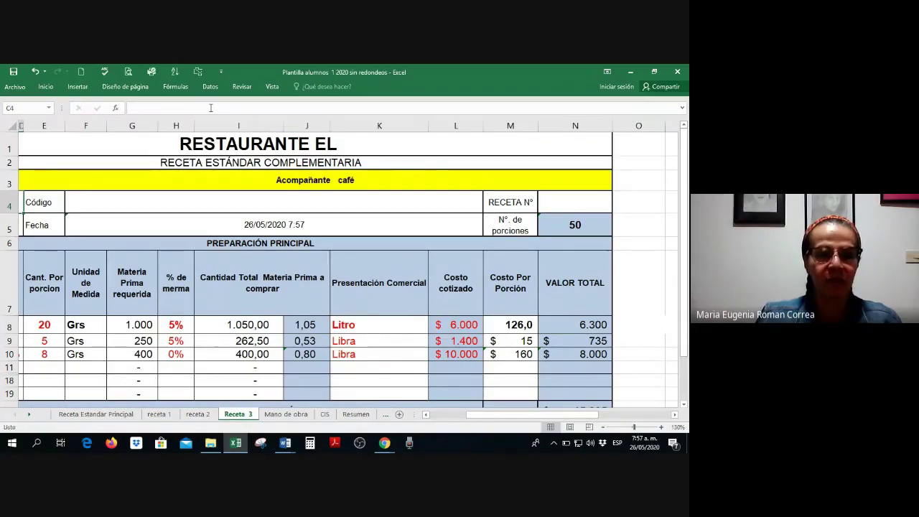
# Replace the first ingredient with Leche at 50 per portion.
pyautogui.press('Left')
pyautogui.press('Left')
pyautogui.press('Down')
pyautogui.press('Down')
pyautogui.press('Down')
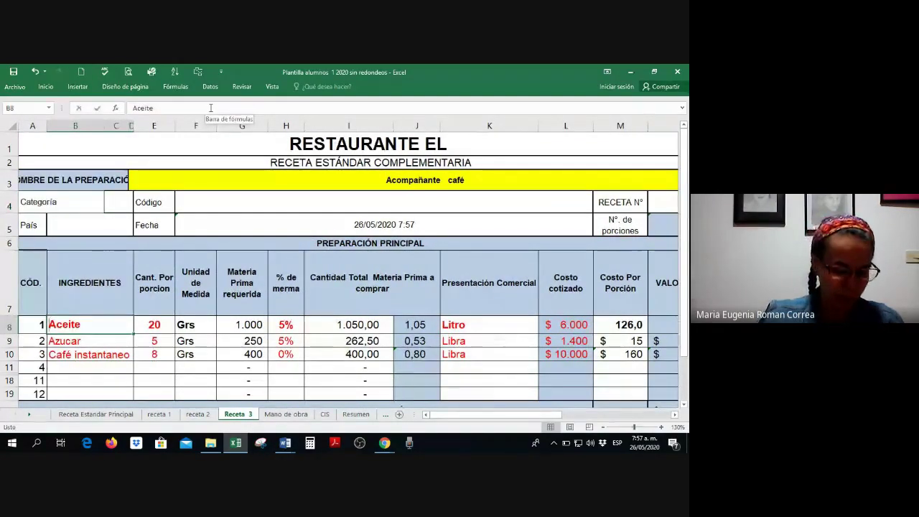
pyautogui.write('Leche')
pyautogui.press('Tab')
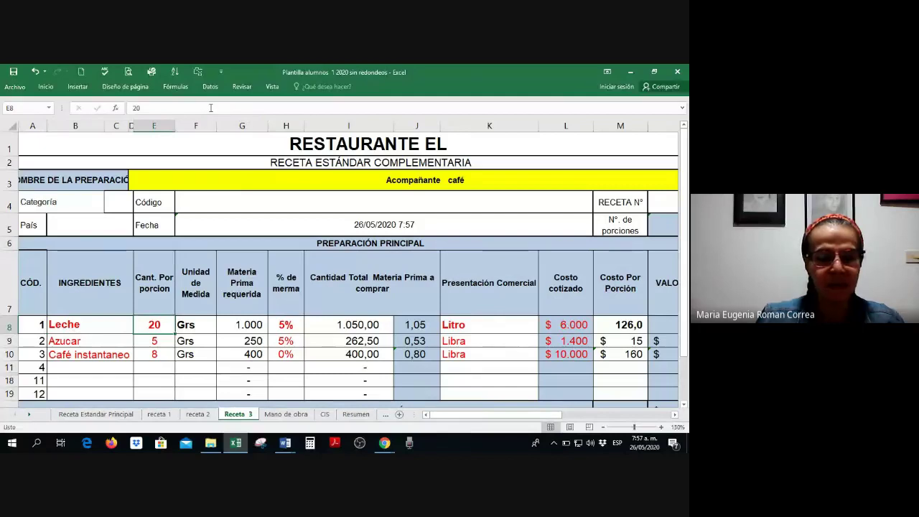
pyautogui.write('50')
pyautogui.press('Return')
# Set Leche's unit to ml, retrying after the validation error.
pyautogui.press('Left')
pyautogui.press('Left')
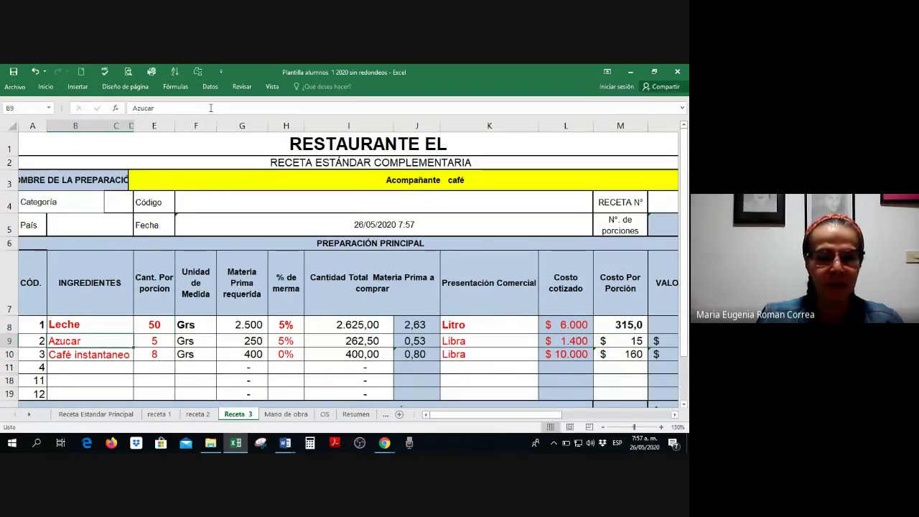
pyautogui.press('Up')
pyautogui.press('Right')
pyautogui.press('Right')
pyautogui.write('ml')
pyautogui.press('Return')
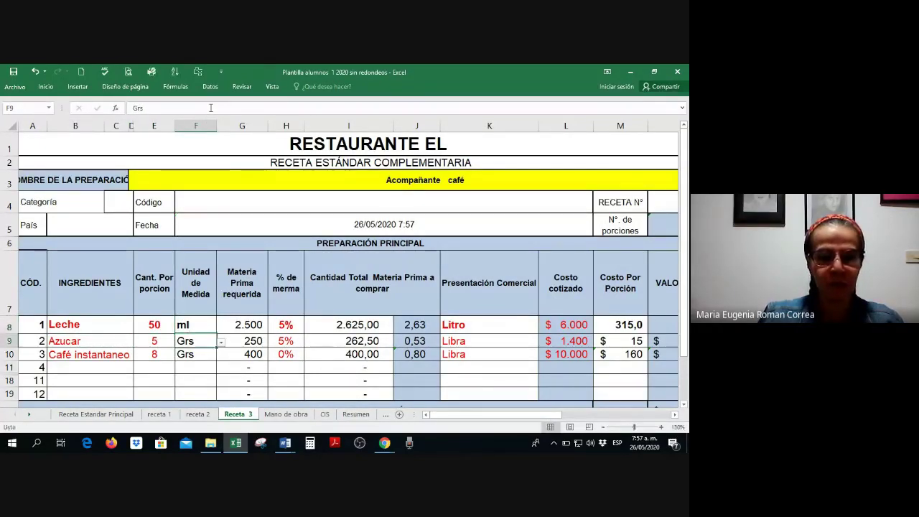
pyautogui.press('Up')
pyautogui.write('Ml')
pyautogui.press('Return')
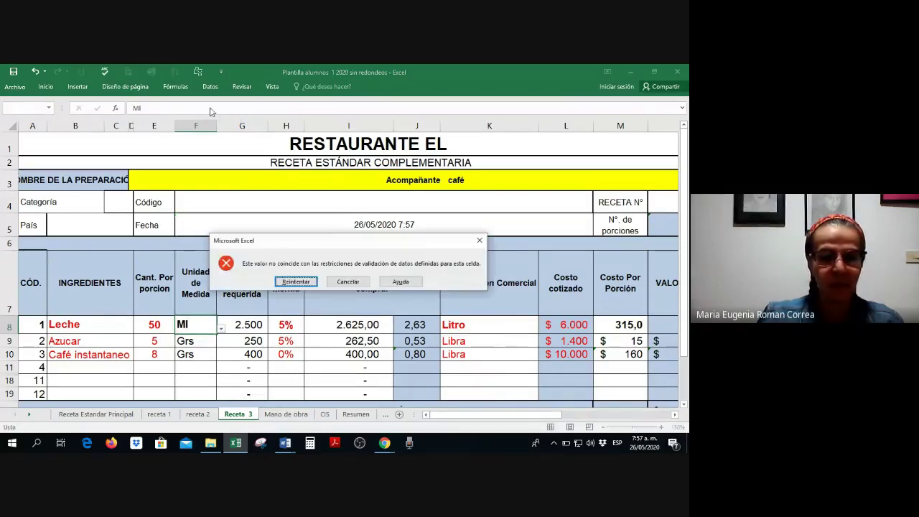
pyautogui.press('Return')
pyautogui.write('ml')
pyautogui.press('Return')
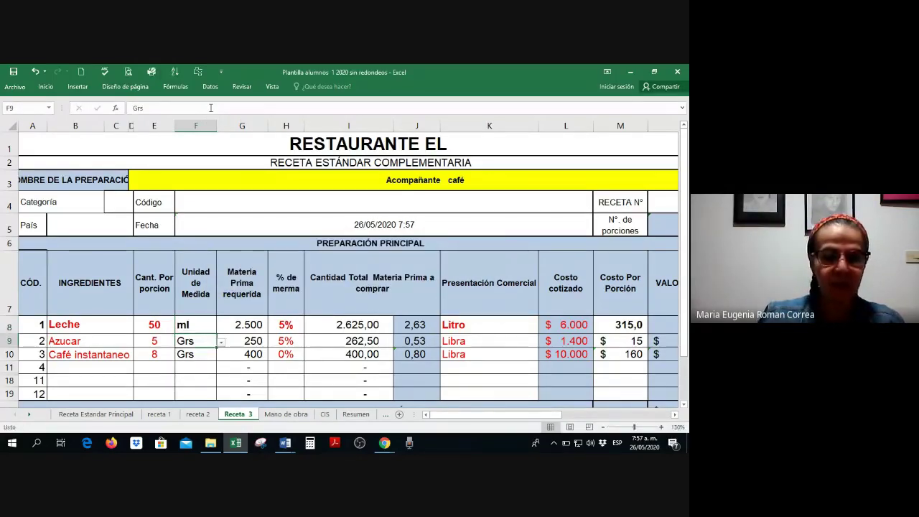
# Check the Café instantaneo total quantity formula.
pyautogui.press('Left')
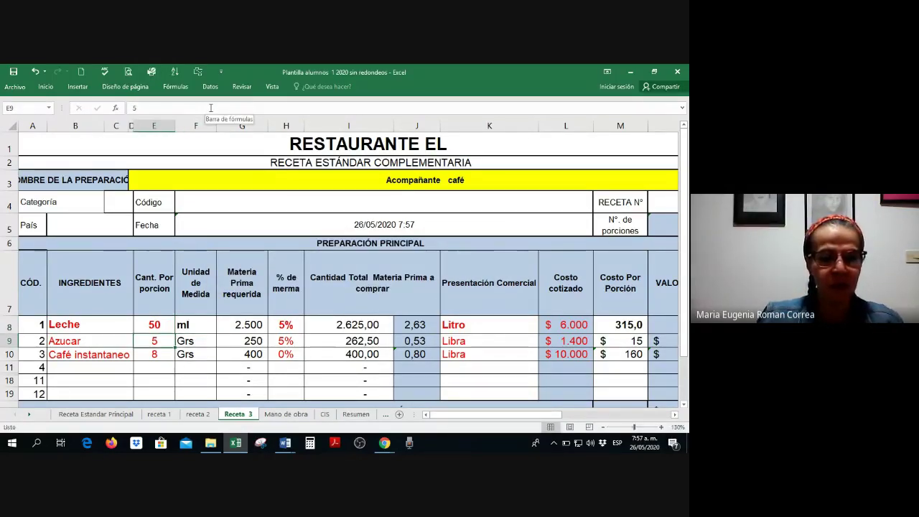
pyautogui.press('Down')
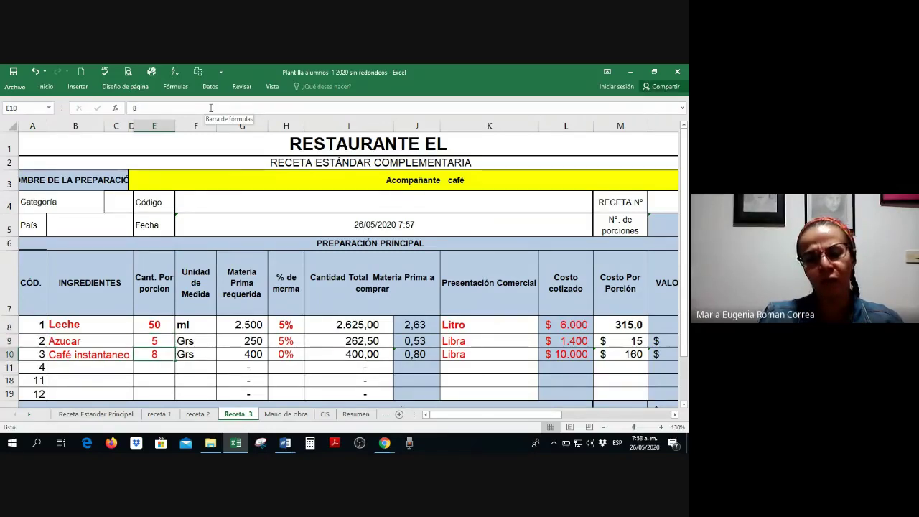
pyautogui.press('Right')
pyautogui.press('Right')
pyautogui.press('Right')
pyautogui.press('Right')
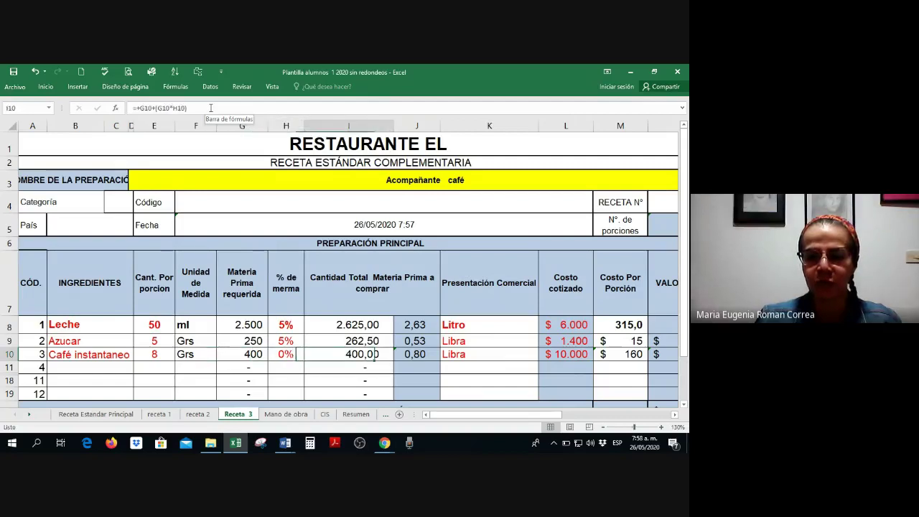
pyautogui.press('Right')
pyautogui.press('Right')
pyautogui.press('Right')
# Enter quoted costs of 2.400 for Leche, 2.000 for Azucar and 8.000 for Café instantaneo.
pyautogui.press('Up')
pyautogui.press('Up')
pyautogui.write('2')
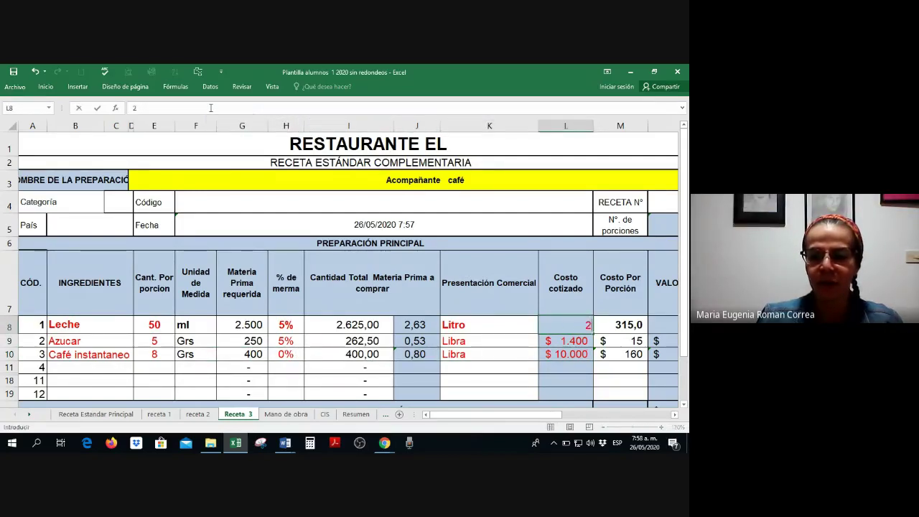
pyautogui.write('.400')
pyautogui.press('Return')
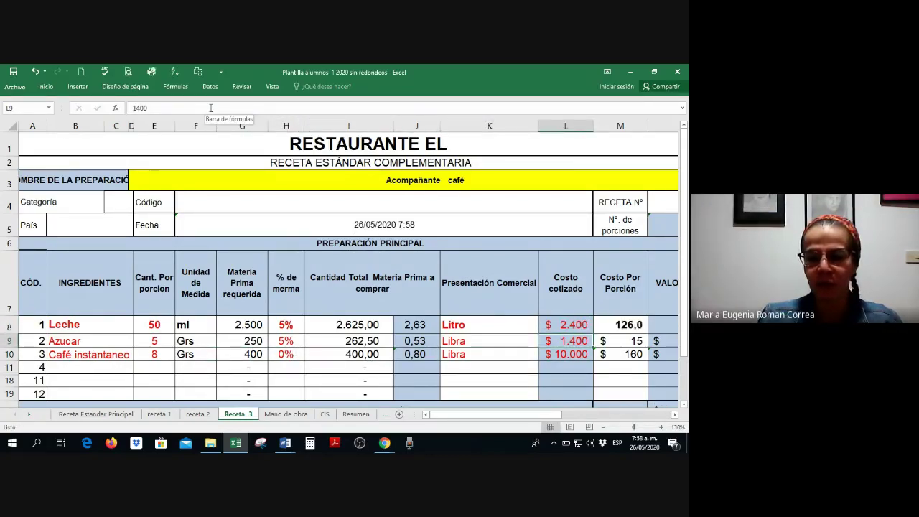
pyautogui.write('2000')
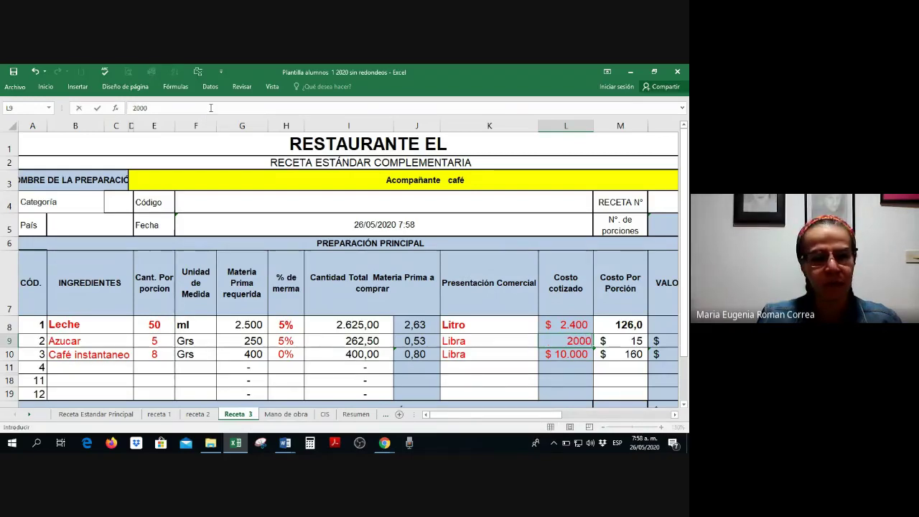
pyautogui.press('Return')
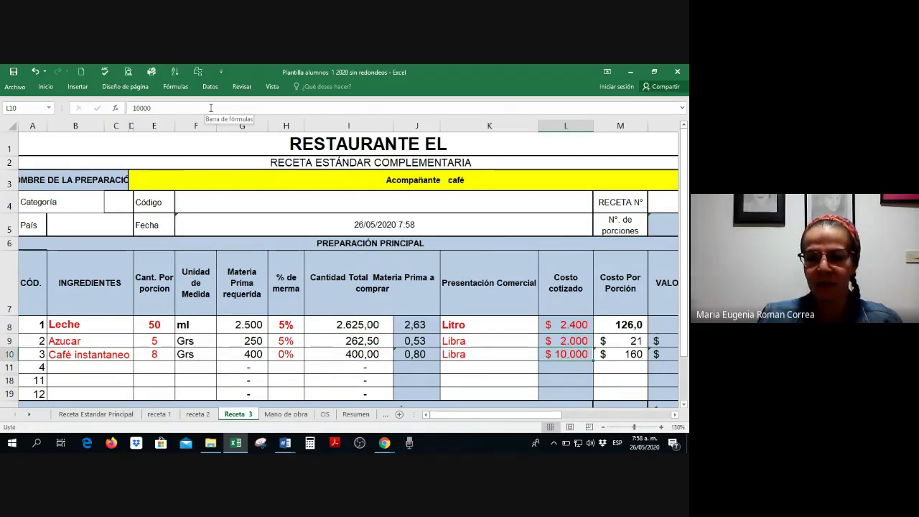
pyautogui.write('8000')
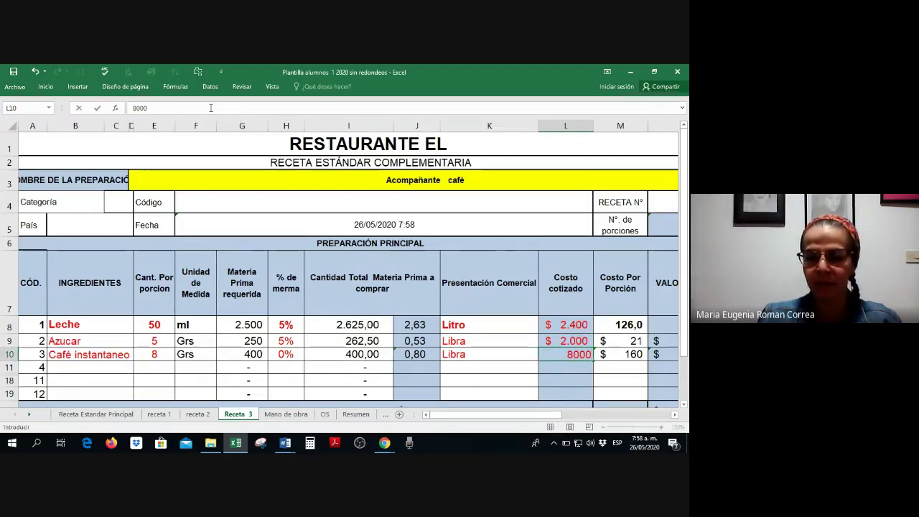
pyautogui.press('Return')
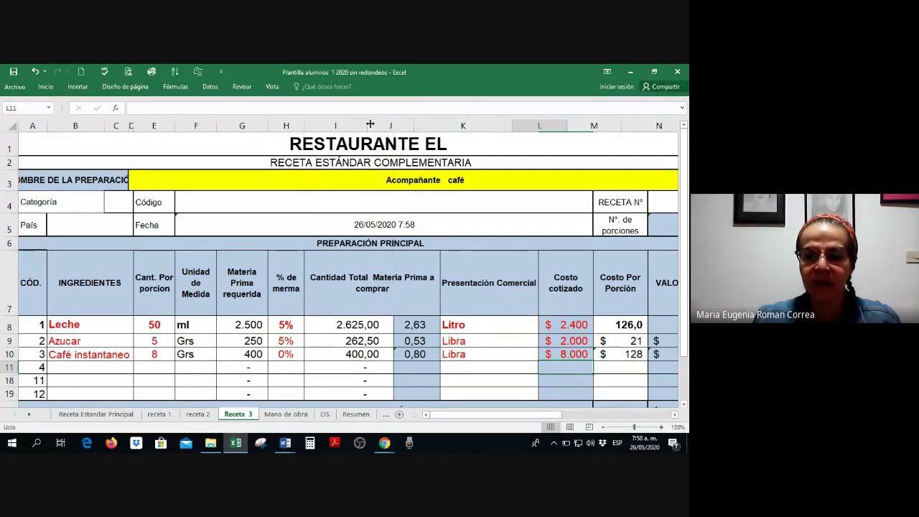
pyautogui.moveTo(394, 126); pyautogui.dragTo(373, 126)
# Select the quoted costs L8:L11, then reselect Leche's quoted cost in L8.
pyautogui.moveTo(545, 325); pyautogui.dragTo(547, 371)
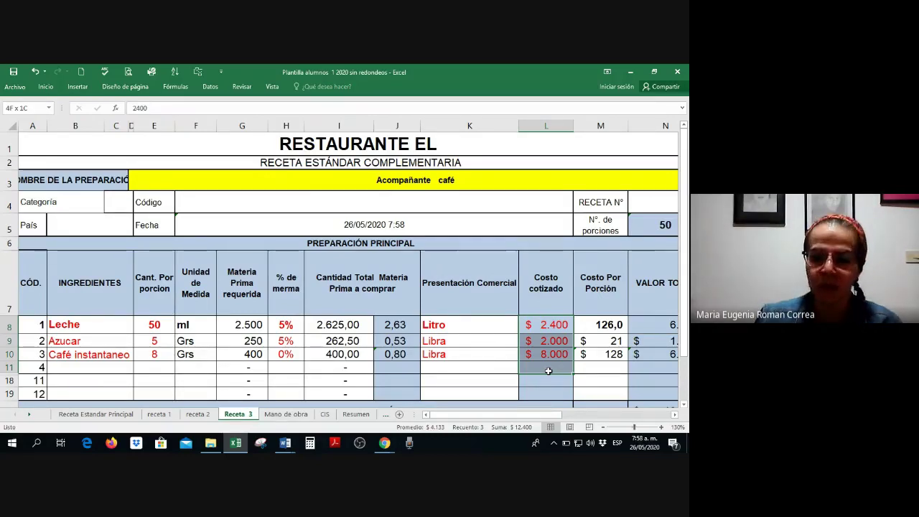
pyautogui.click(481, 379)
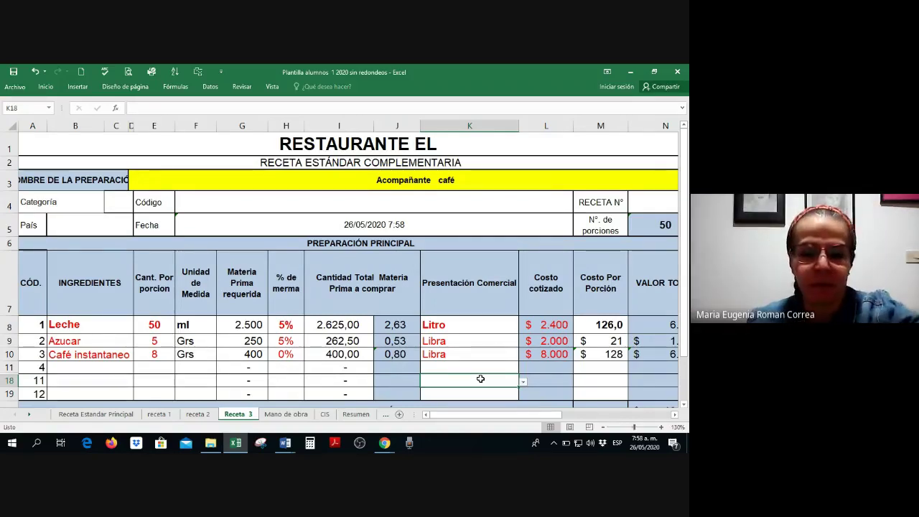
pyautogui.click(524, 325)
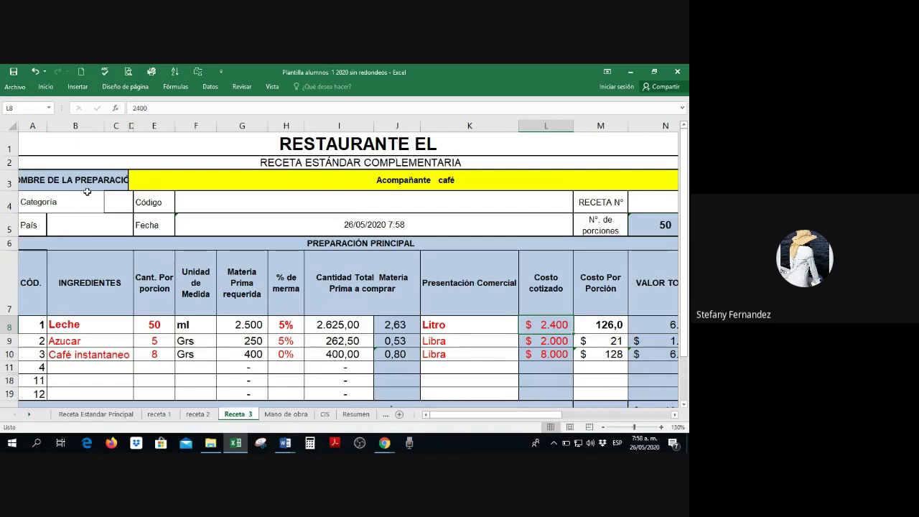
# Enter $25.000 as Leche's quoted cost after magnifying and resetting the screen zoom.
pyautogui.press('super+plus')
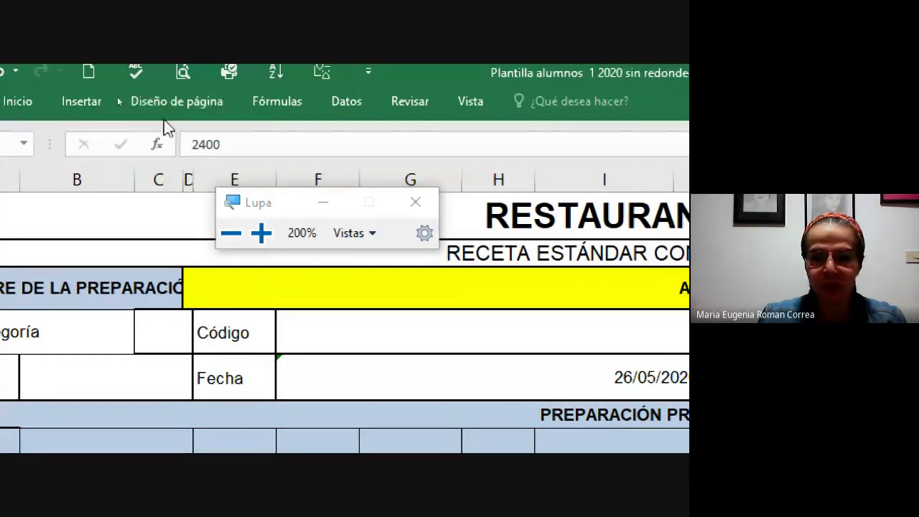
pyautogui.click(170, 182)
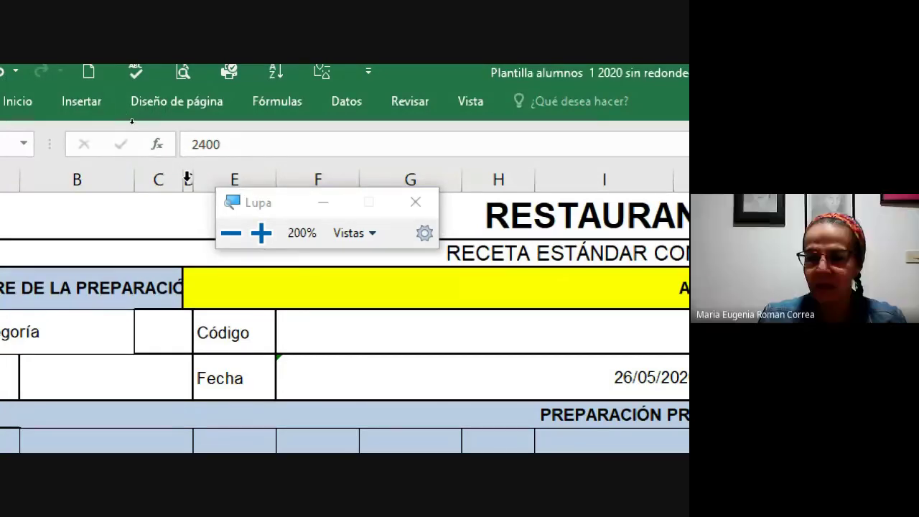
pyautogui.click(229, 243)
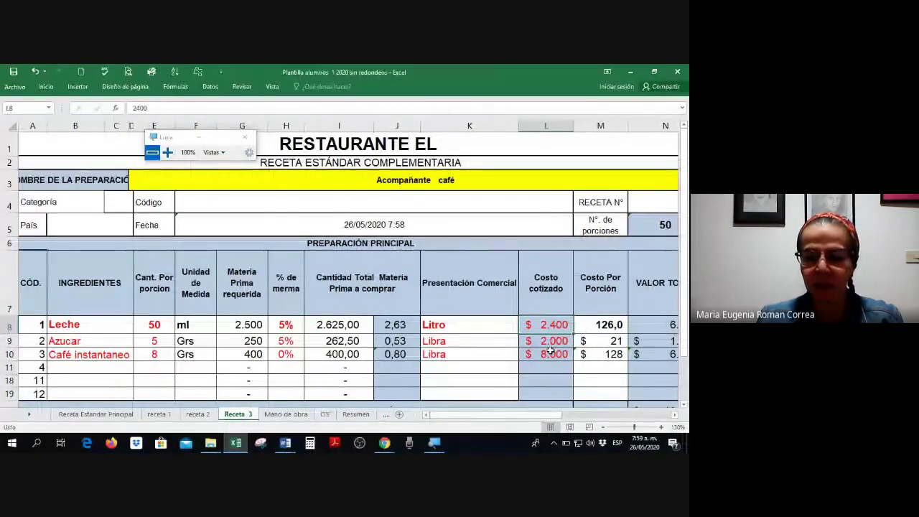
pyautogui.write('25.')
pyautogui.write('000')
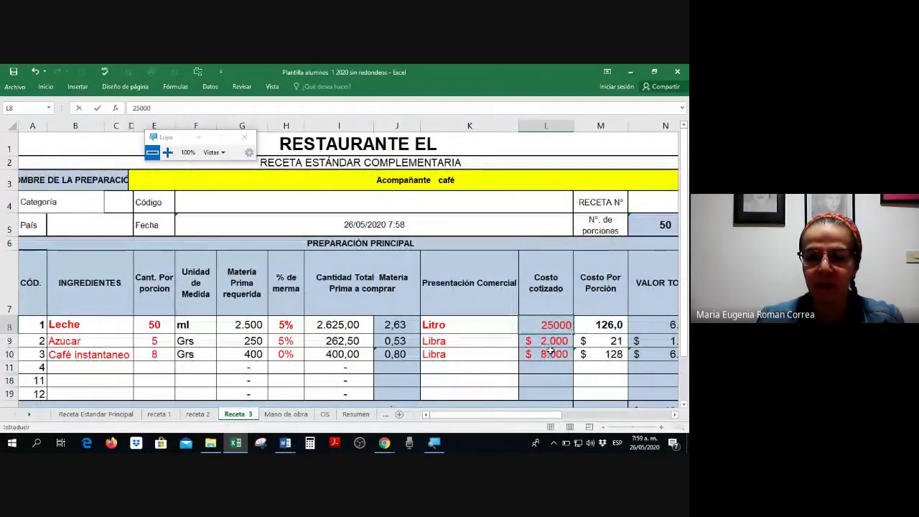
pyautogui.press('Return')
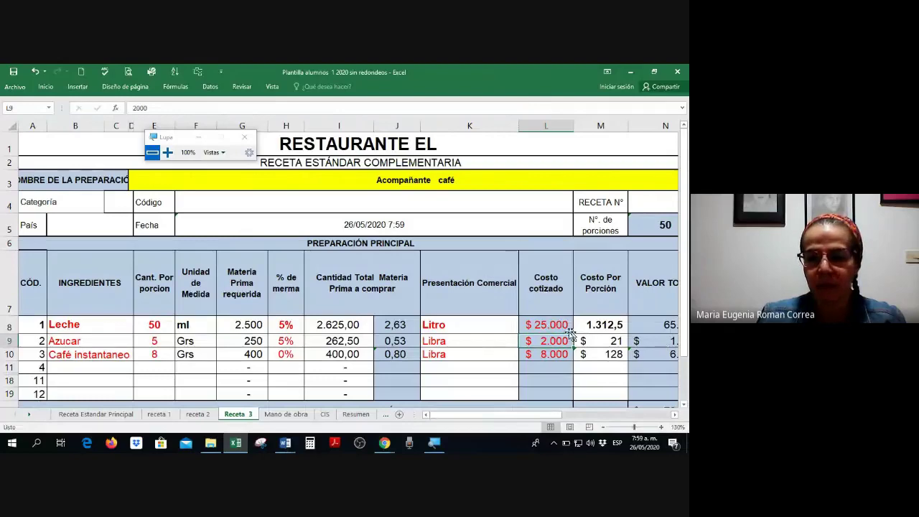
pyautogui.click(549, 327)
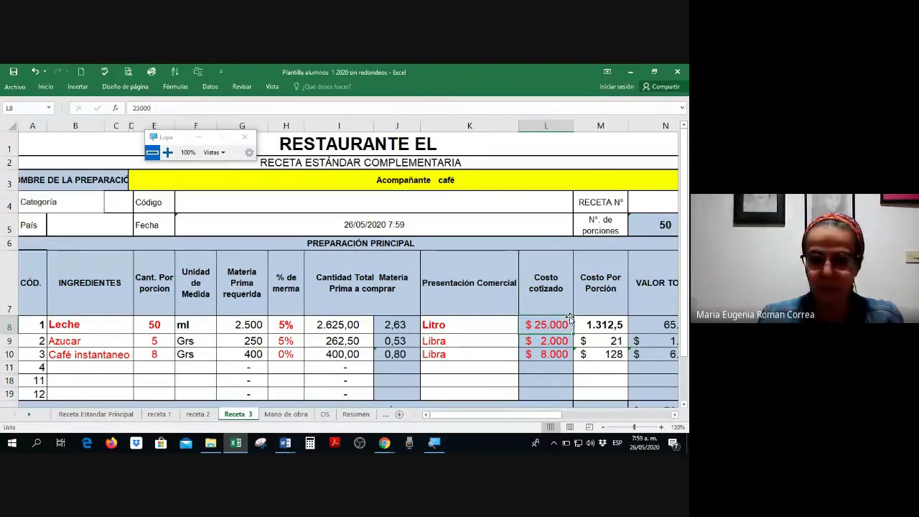
# Magnify the screen again, reposition the Magnifier window, then close it.
pyautogui.press('super+plus')
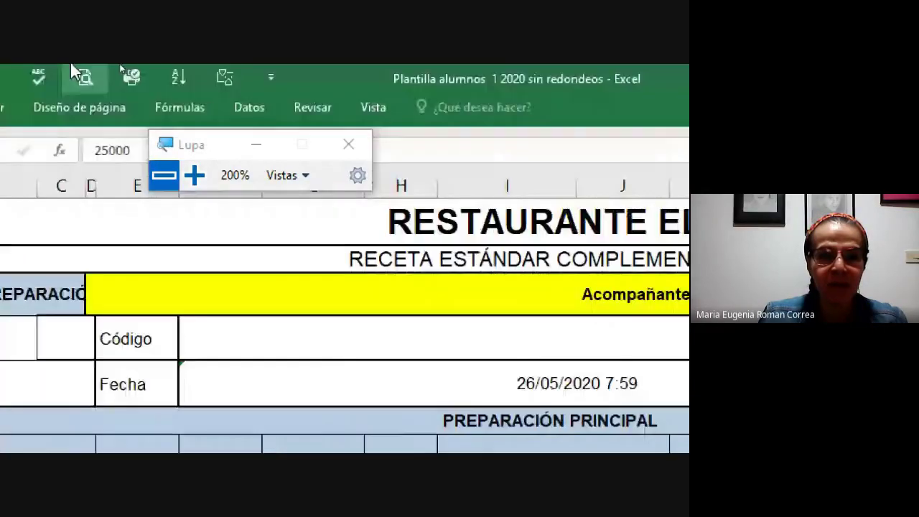
pyautogui.moveTo(205, 147); pyautogui.dragTo(196, 278)
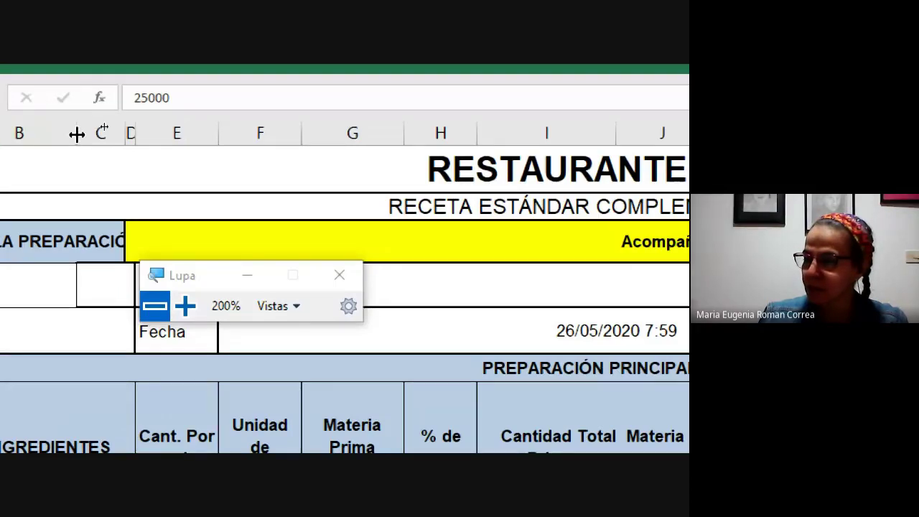
pyautogui.click(341, 277)
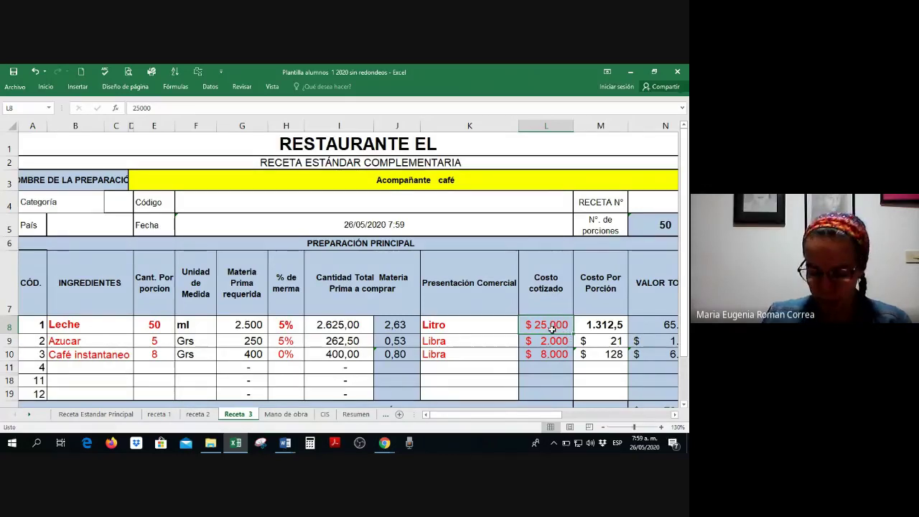
# Set Leche's cost to 2.400, retitle the dish 'Café', and select receta 2's dish name.
pyautogui.write('2400')
pyautogui.press('Return')
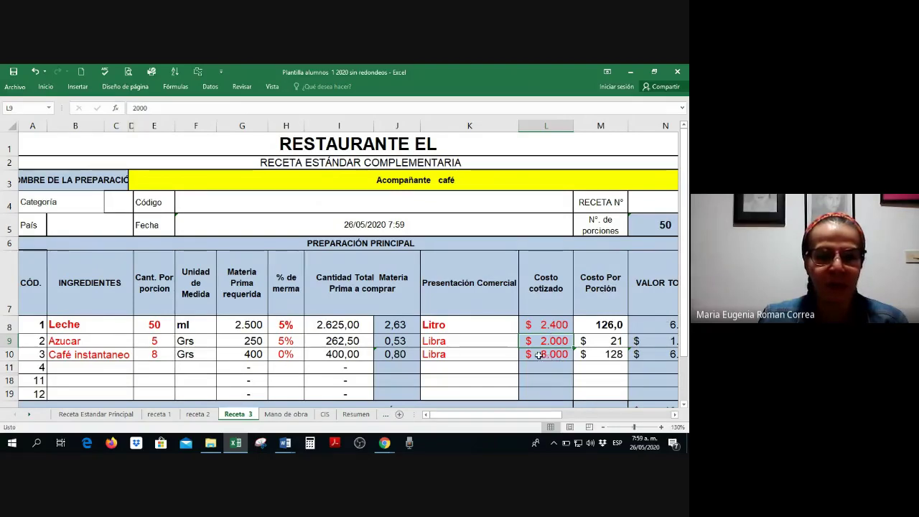
pyautogui.click(424, 182)
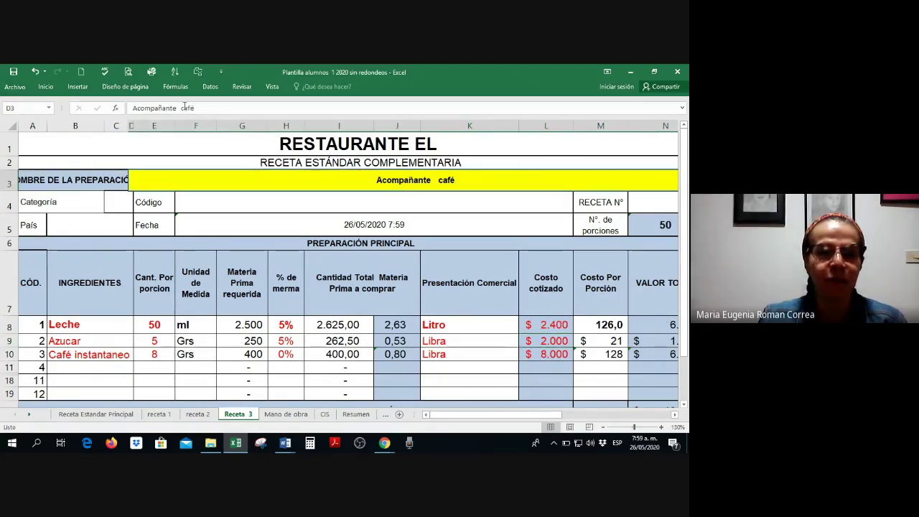
pyautogui.moveTo(181, 108); pyautogui.dragTo(73, 105)
pyautogui.press('BackSpace')
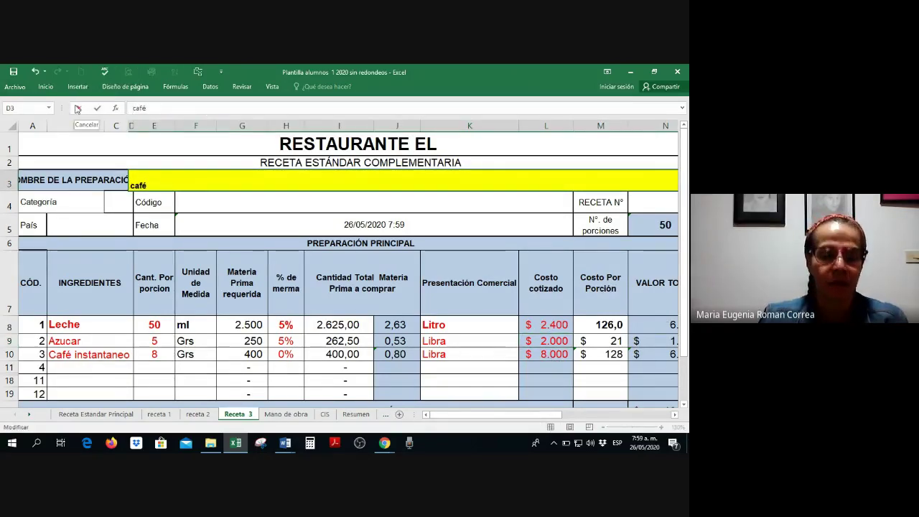
pyautogui.press('Delete')
pyautogui.write('C')
pyautogui.press('Return')
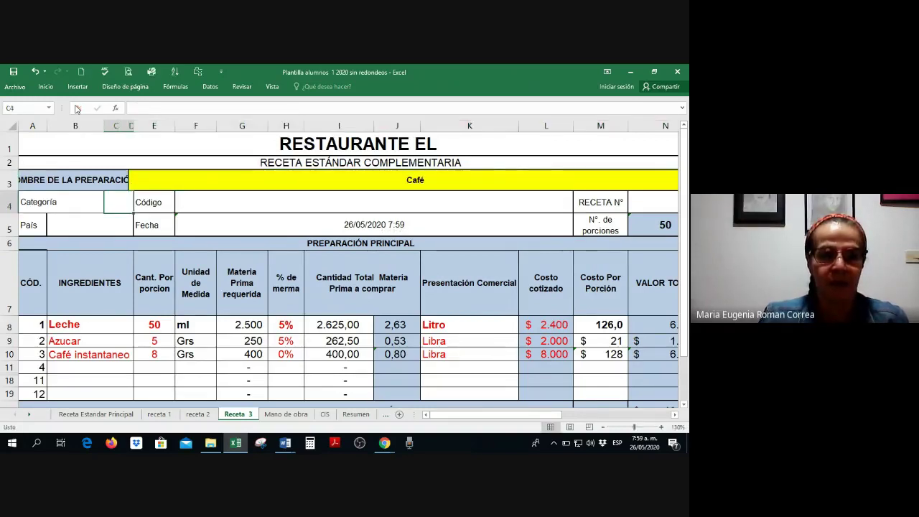
pyautogui.click(198, 414)
pyautogui.click(321, 177)
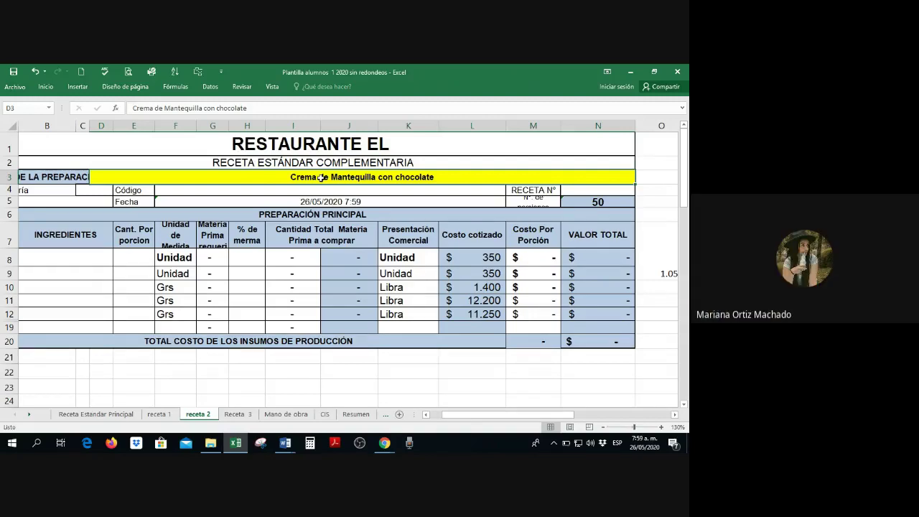
# Rename the receta 2 dish to 'Pan'.
pyautogui.write('Pan')
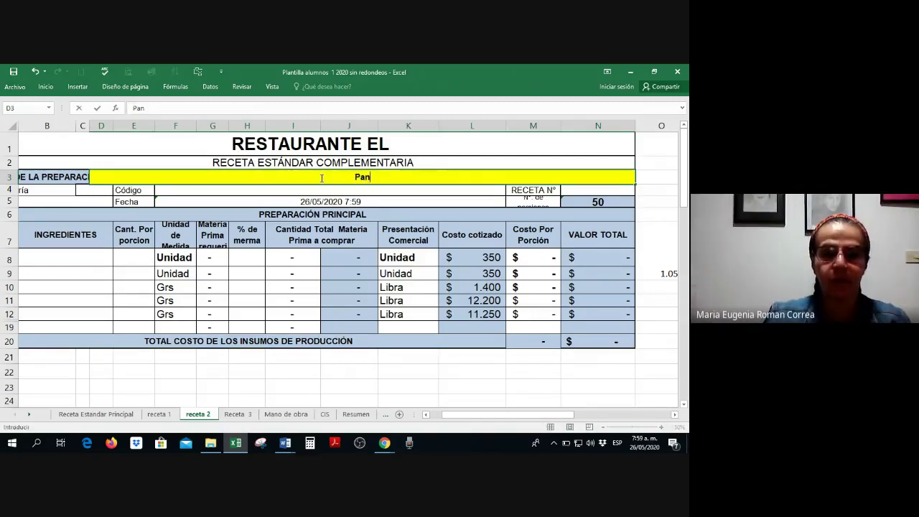
pyautogui.press('Return')
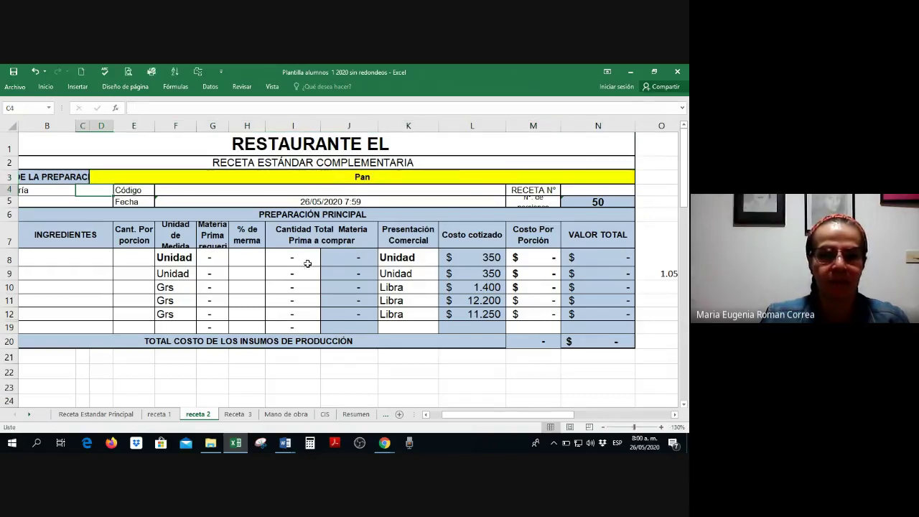
pyautogui.click(145, 257)
pyautogui.press('Left')
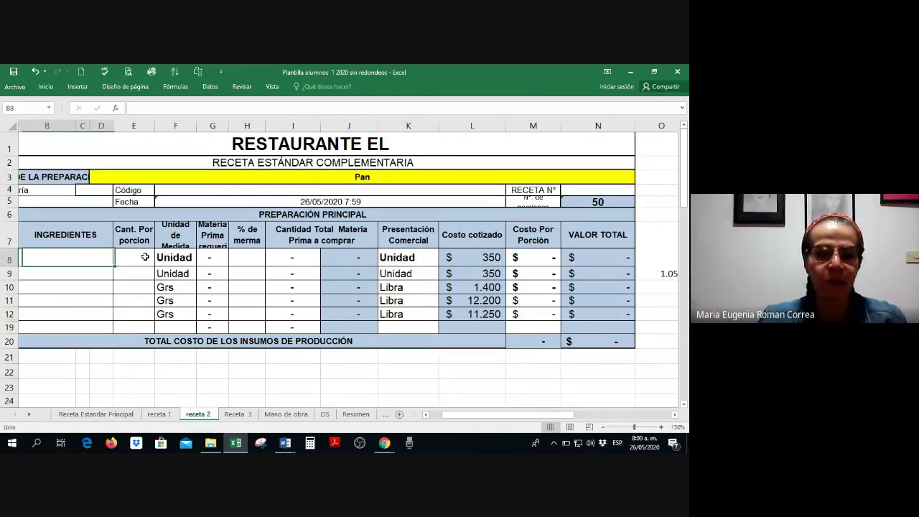
pyautogui.press('Left')
pyautogui.press('Right')
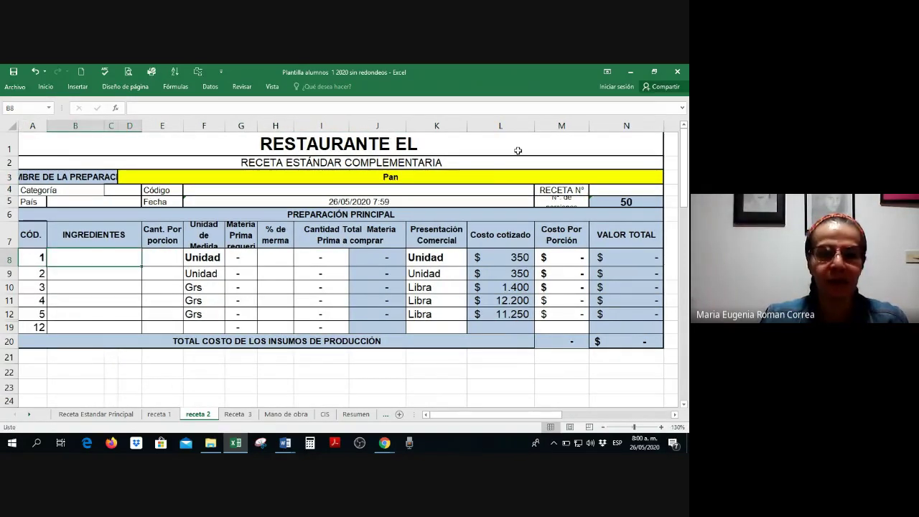
pyautogui.click(413, 180)
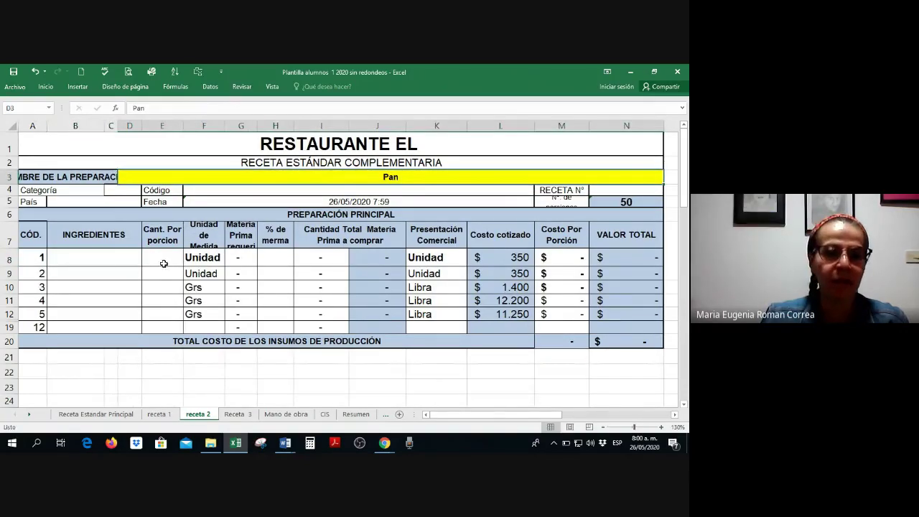
pyautogui.moveTo(122, 257); pyautogui.dragTo(165, 327)
pyautogui.rightClick(164, 328)
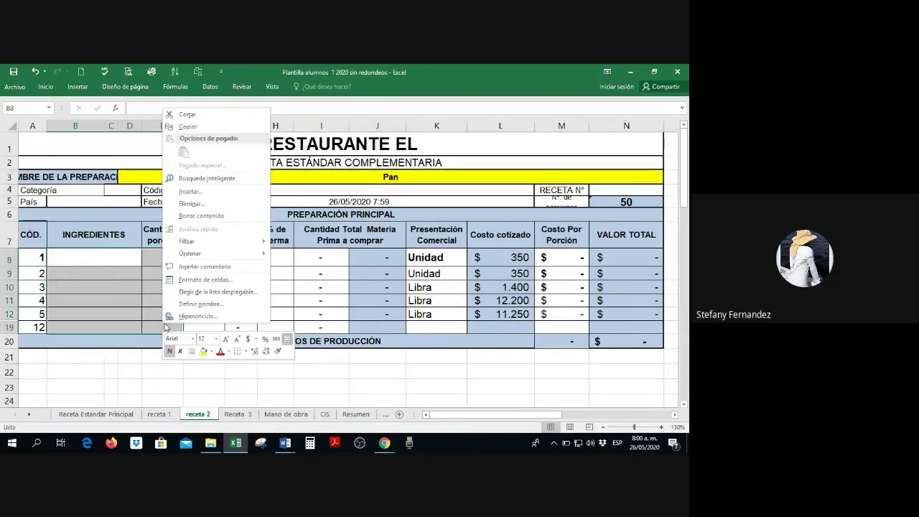
pyautogui.press('Escape')
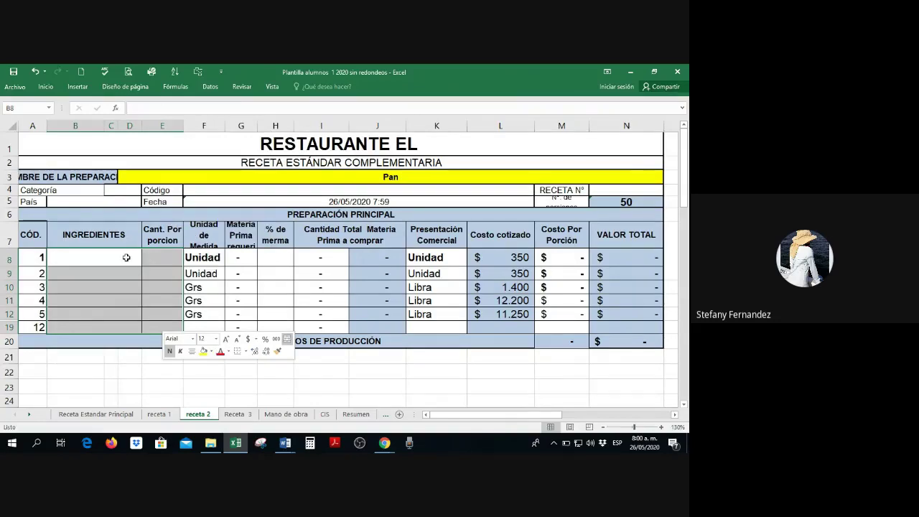
# Enter Harina as the first ingredient in B8.
pyautogui.click(126, 257)
pyautogui.write('harina')
pyautogui.press('Return')
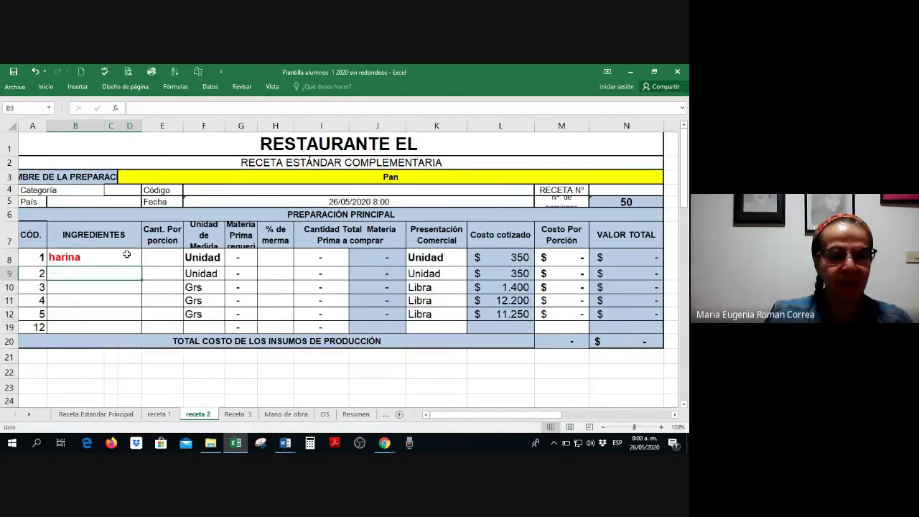
pyautogui.write('Le')
pyautogui.click(126, 254)
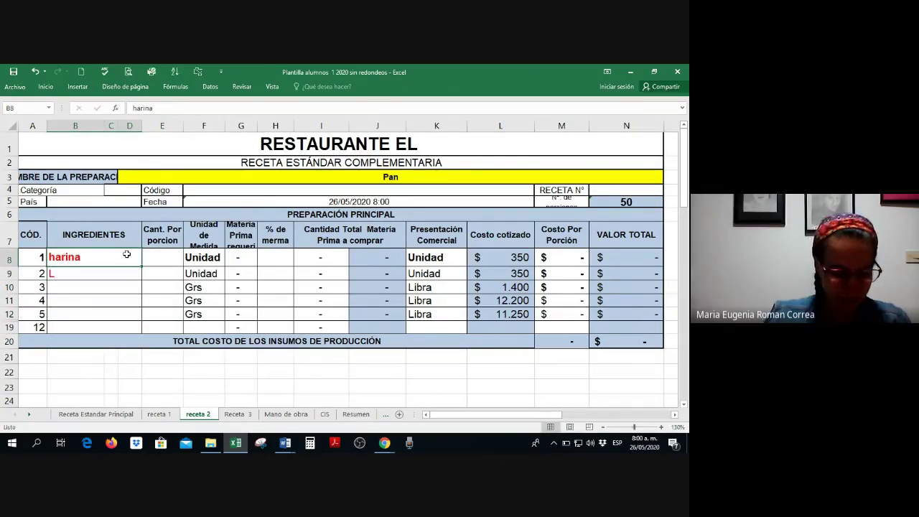
pyautogui.write('Hari')
pyautogui.press('Return')
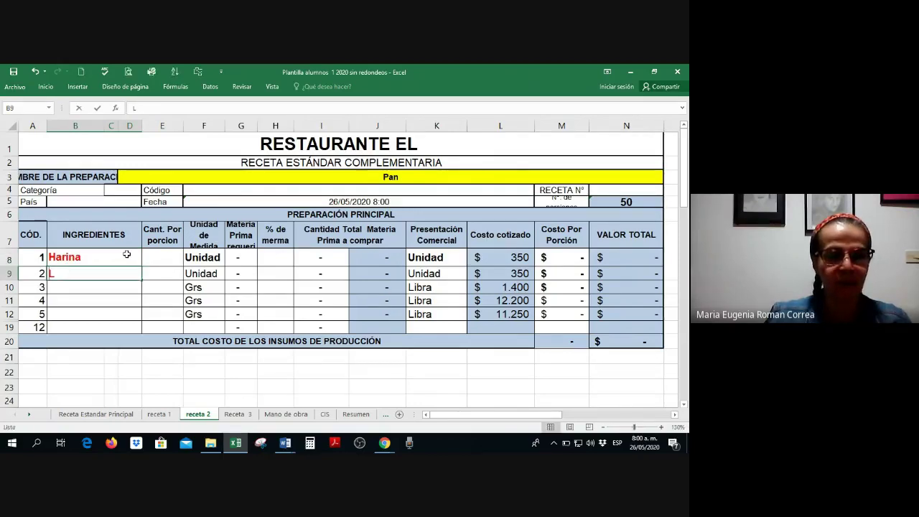
# List Levadura, Sal, Mantequilla and Agua as the remaining ingredients.
pyautogui.write('Levadura')
pyautogui.press('Return')
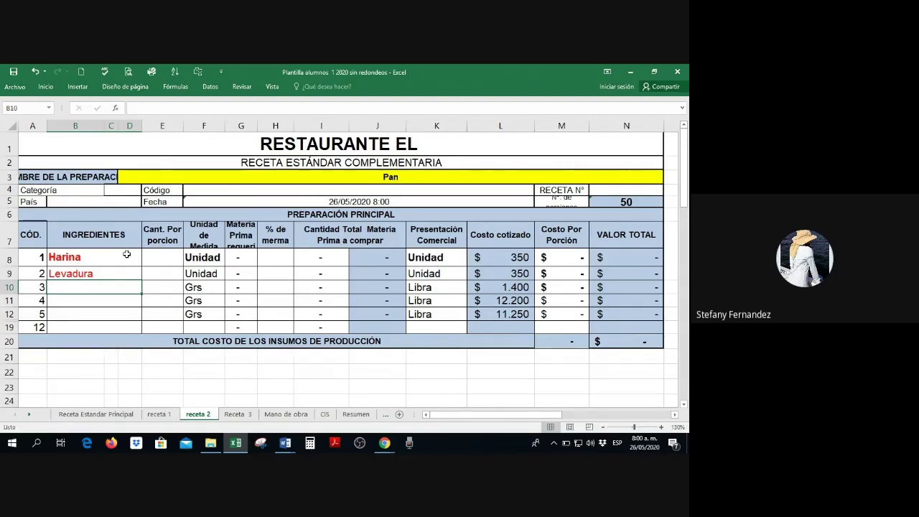
pyautogui.write('Sal')
pyautogui.press('Return')
pyautogui.write('Man')
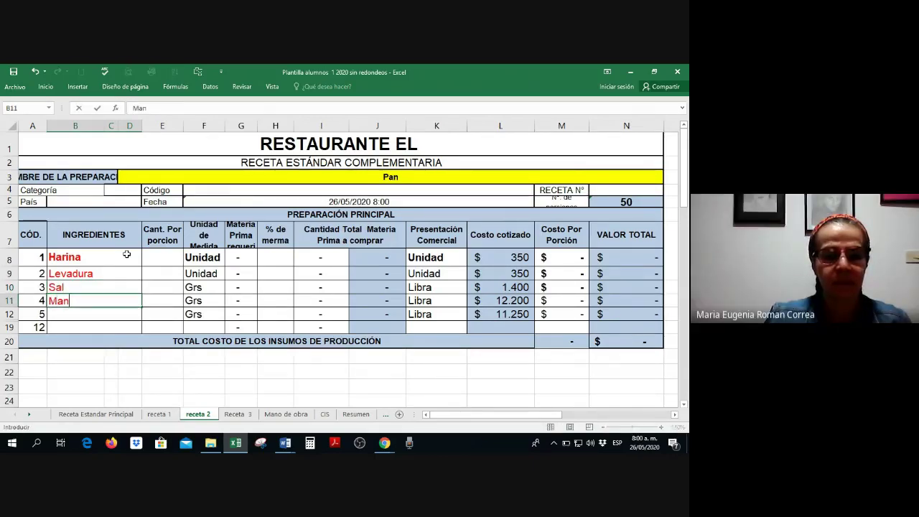
pyautogui.write('teq')
pyautogui.write('tequi')
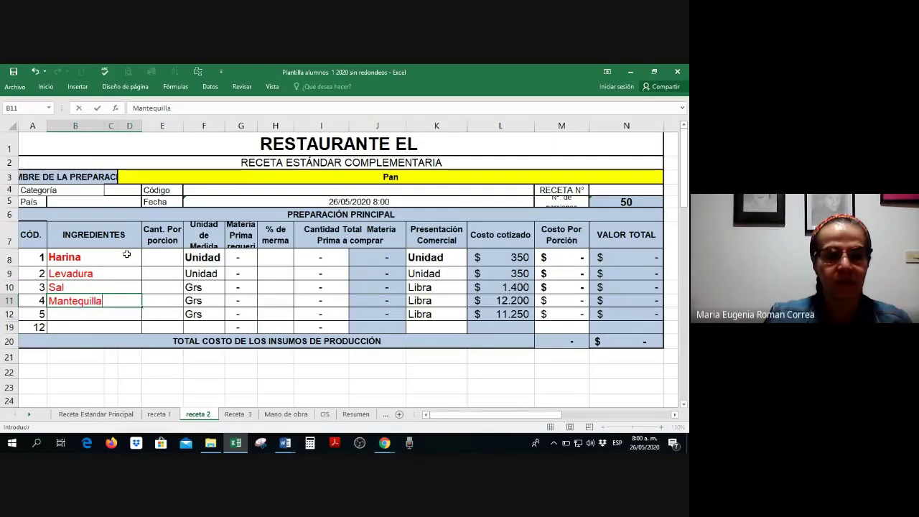
pyautogui.press('Return')
pyautogui.write('A')
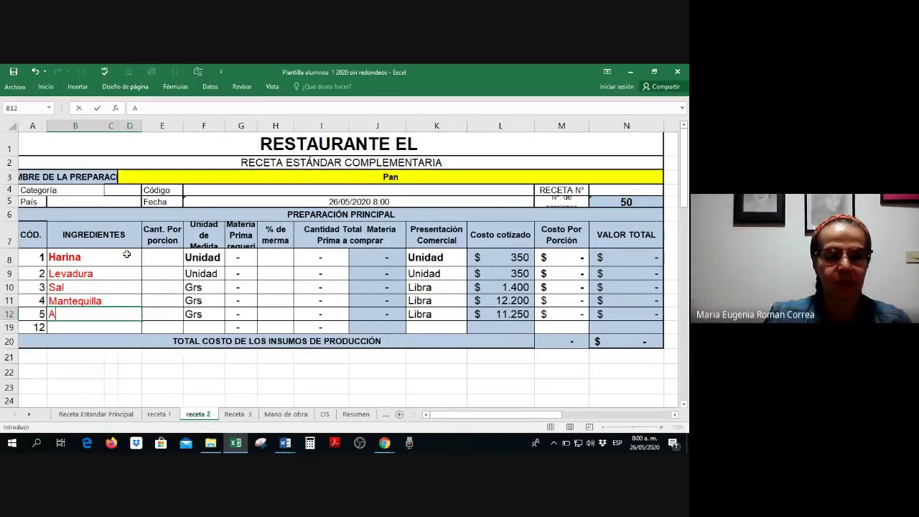
pyautogui.write('gua')
pyautogui.press('Tab')
pyautogui.press('Up')
pyautogui.press('Up')
pyautogui.press('Up')
pyautogui.press('Up')
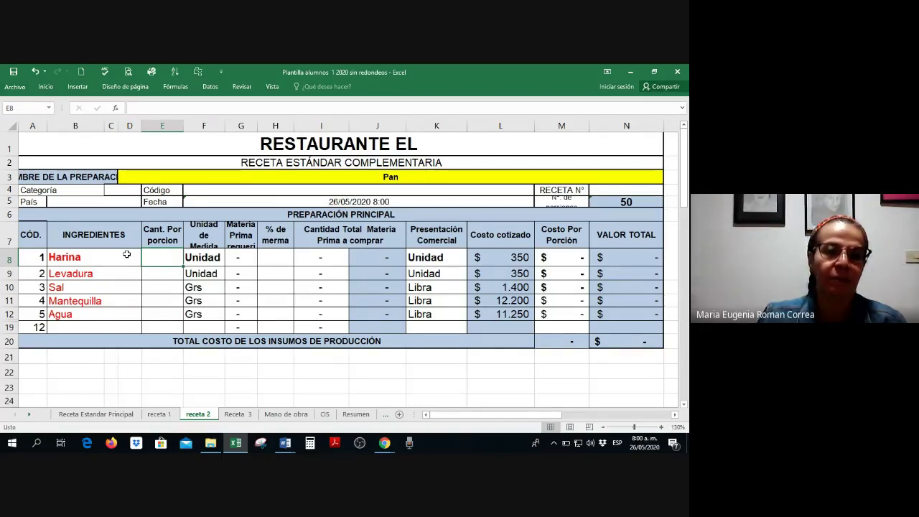
# Give Harina 25 per portion and turn the quantity and unit cells red.
pyautogui.write('25')
pyautogui.press('Return')
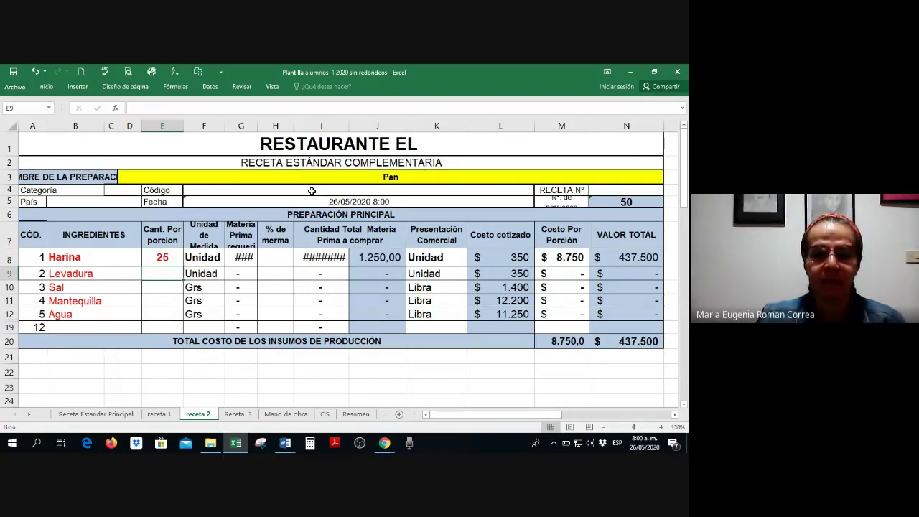
pyautogui.moveTo(214, 254); pyautogui.dragTo(174, 324)
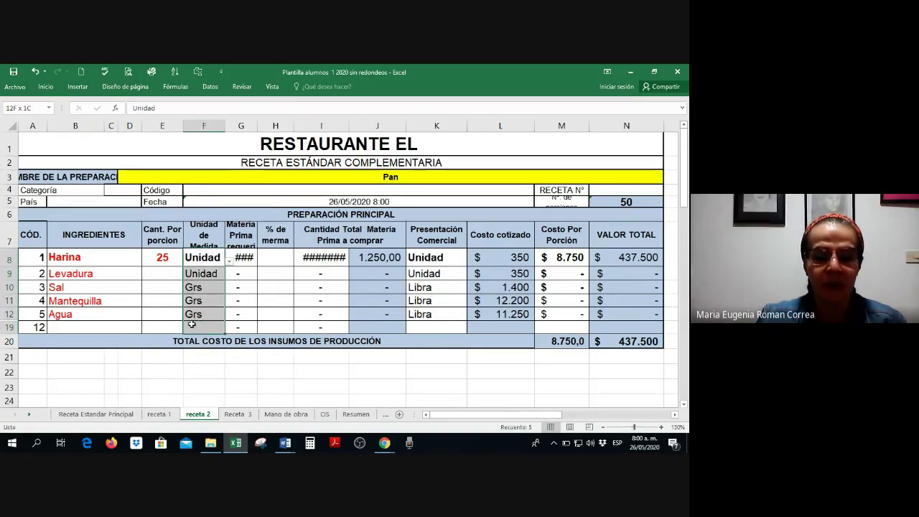
pyautogui.rightClick(174, 325)
pyautogui.click(231, 351)
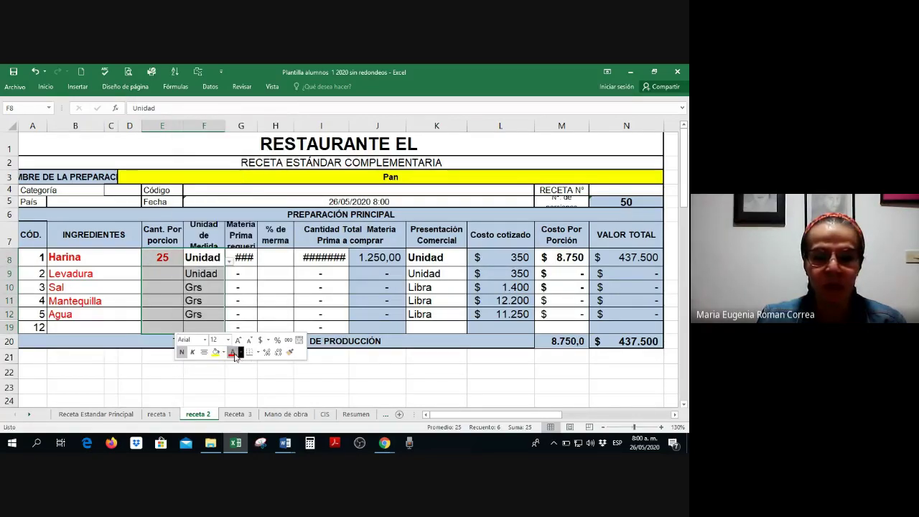
# Make the presentation and quoted cost cells red.
pyautogui.moveTo(275, 257); pyautogui.dragTo(280, 326)
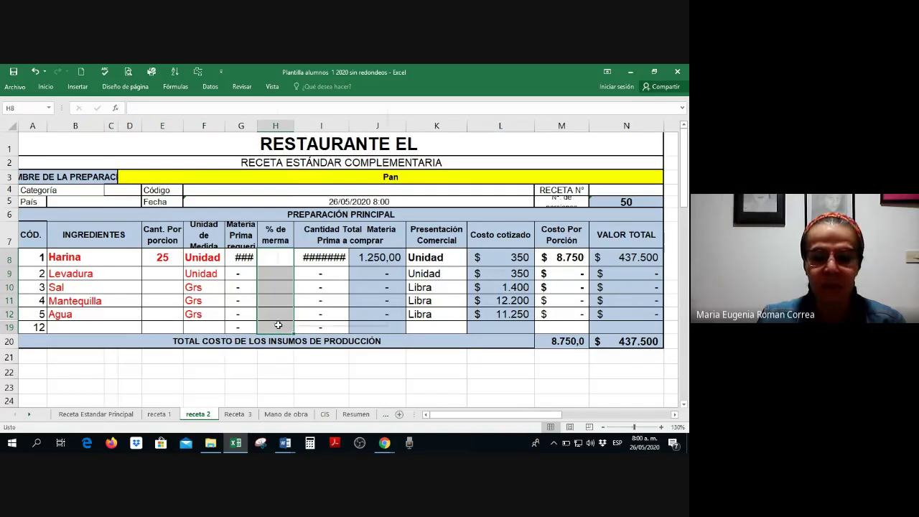
pyautogui.rightClick(280, 327)
pyautogui.moveTo(438, 257); pyautogui.dragTo(499, 326)
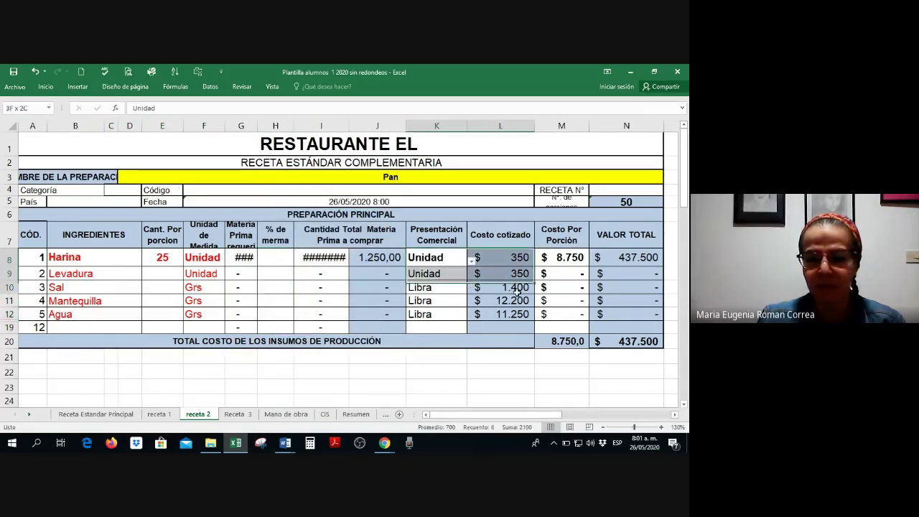
pyautogui.rightClick(496, 326)
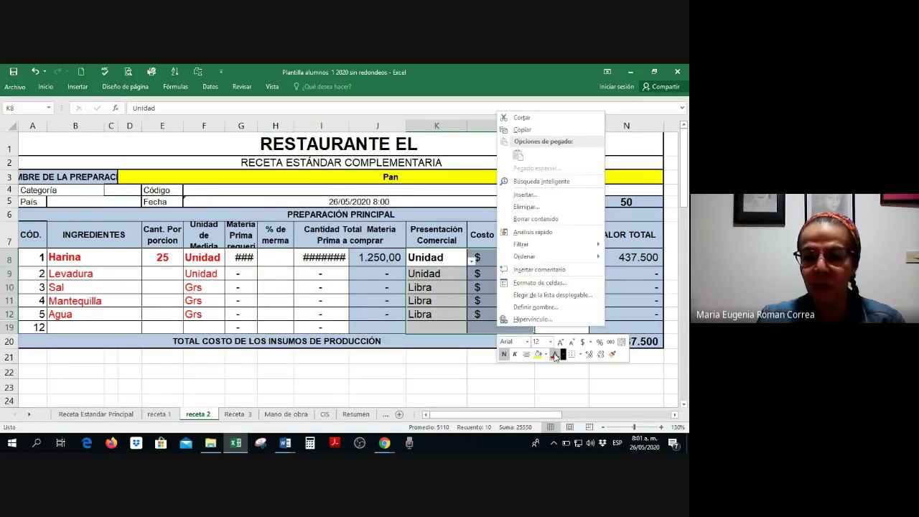
pyautogui.click(555, 353)
pyautogui.click(437, 300)
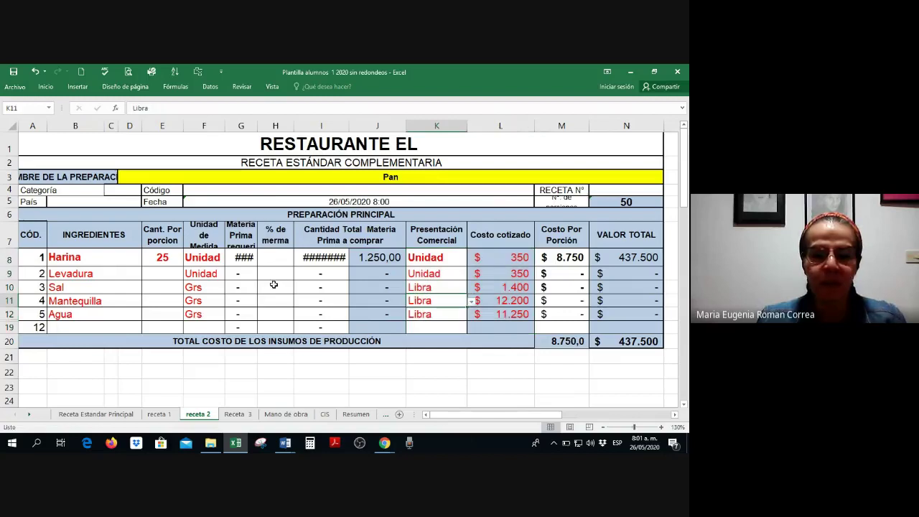
# Set Harina's unit to Grs and Levadura to 1 Grs after the validation error.
pyautogui.click(199, 257)
pyautogui.write('Grs')
pyautogui.press('Return')
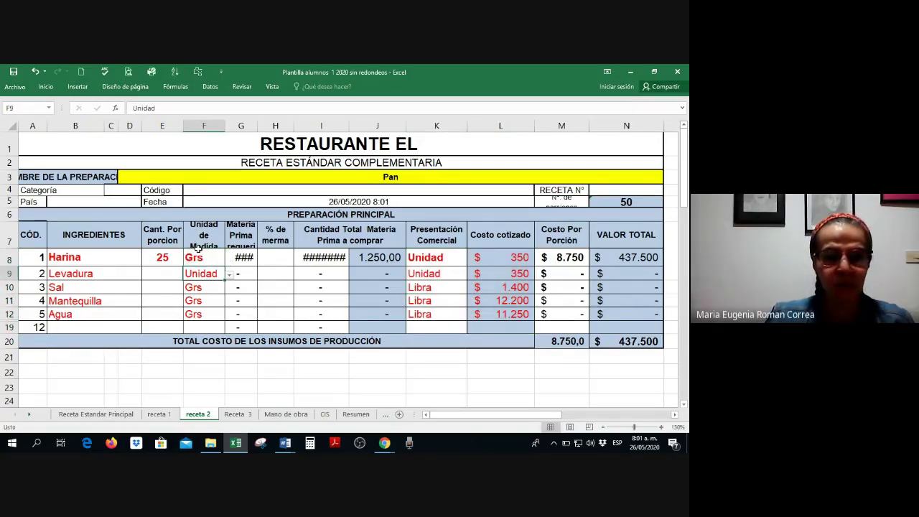
pyautogui.press('Left')
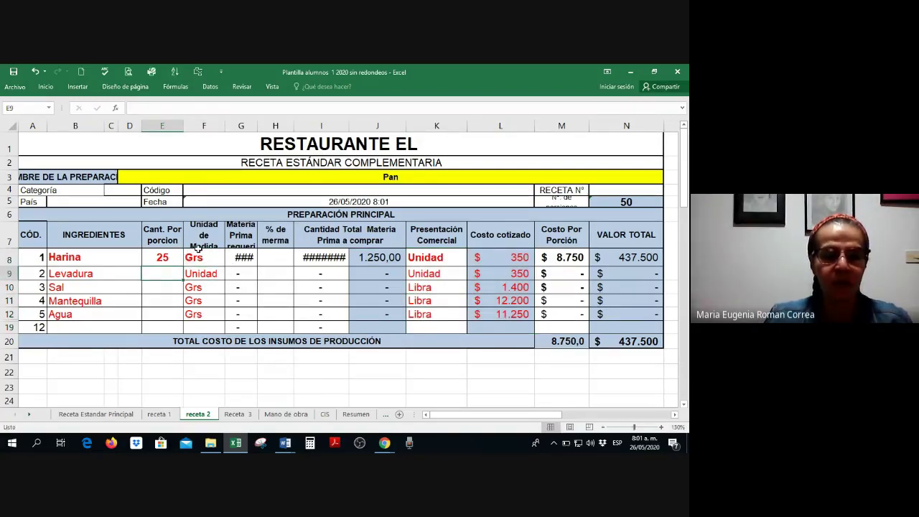
pyautogui.write('1')
pyautogui.press('Tab')
pyautogui.write('Gra')
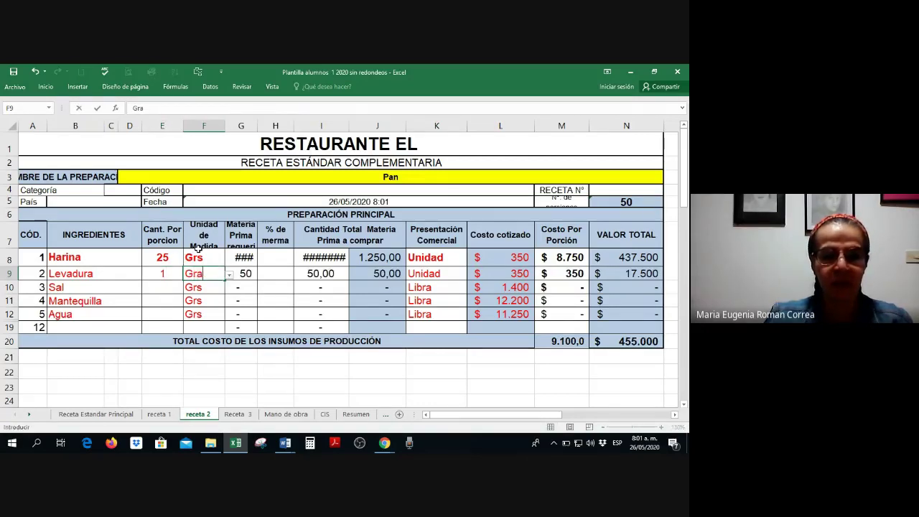
pyautogui.press('Return')
pyautogui.press('Escape')
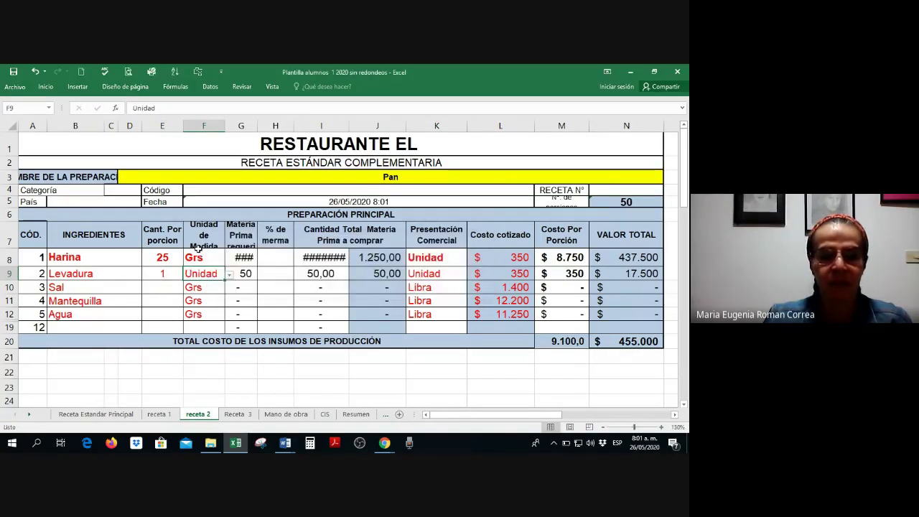
pyautogui.write('Grs')
pyautogui.press('Return')
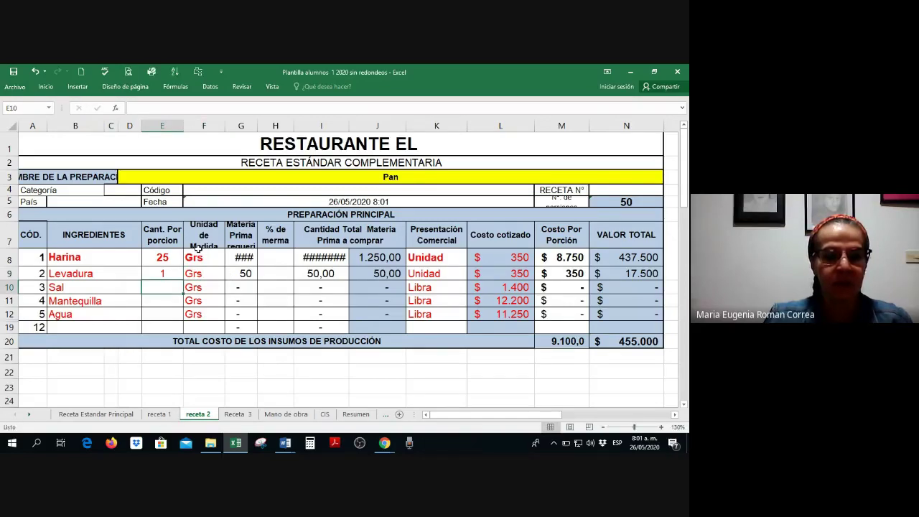
# Set Sal's portion quantity to 0,2.
pyautogui.write(',0')
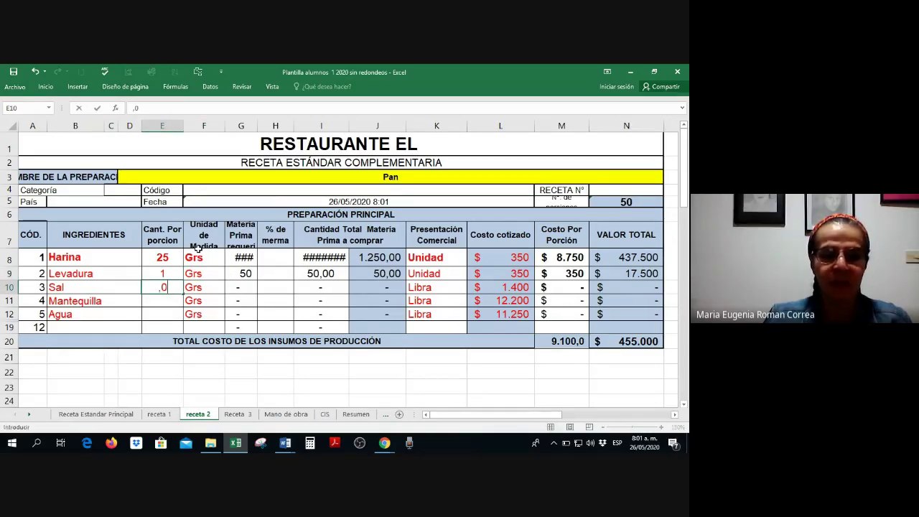
pyautogui.write('2')
pyautogui.press('Return')
pyautogui.press('Up')
pyautogui.write(',2')
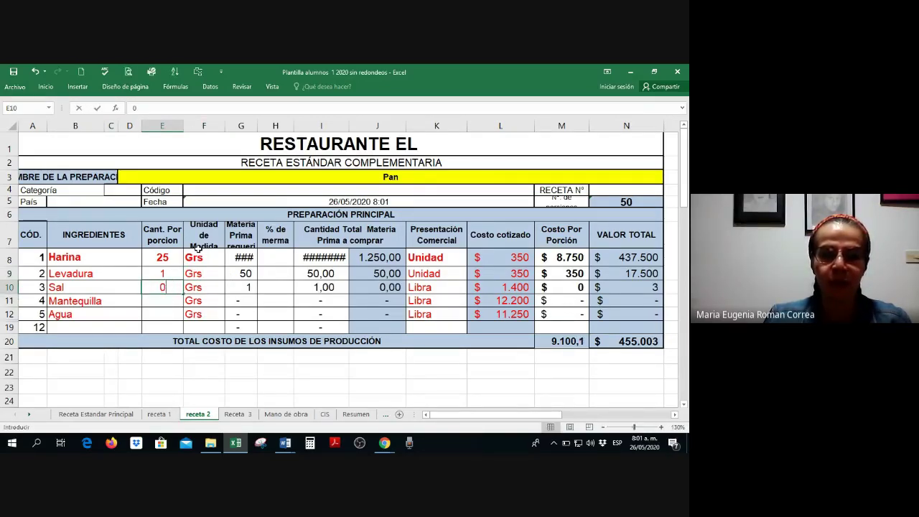
pyautogui.press('Return')
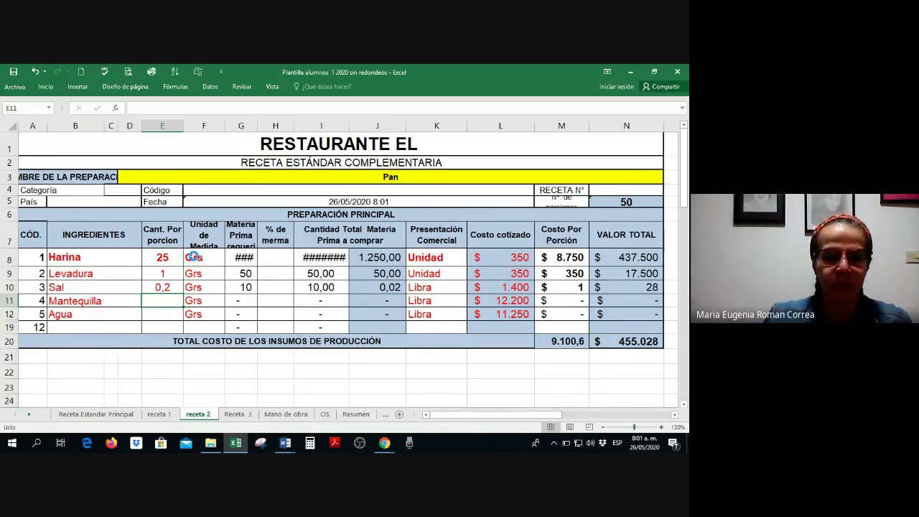
# Review the Harina, Sal and Levadura portion quantities on the Pan sheet.
pyautogui.keyDown('ctrl'); pyautogui.scroll(1, 192, 256); pyautogui.keyUp('ctrl')
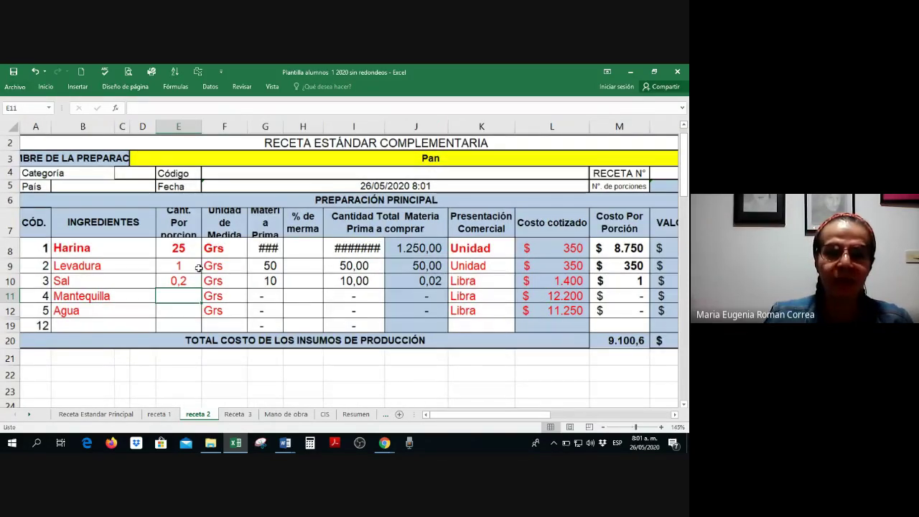
pyautogui.keyDown('ctrl'); pyautogui.scroll(2, 198, 267); pyautogui.keyUp('ctrl')
pyautogui.click(19, 316)
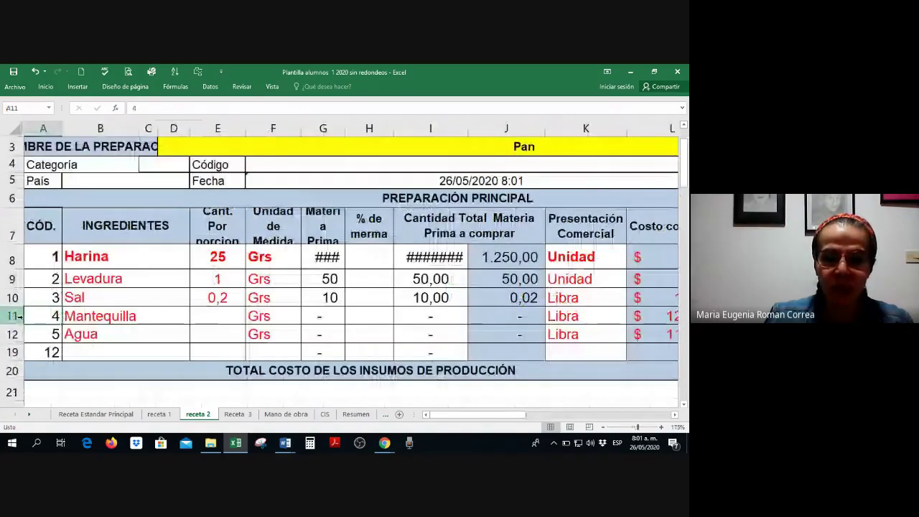
pyautogui.scroll(1, 227, 175)
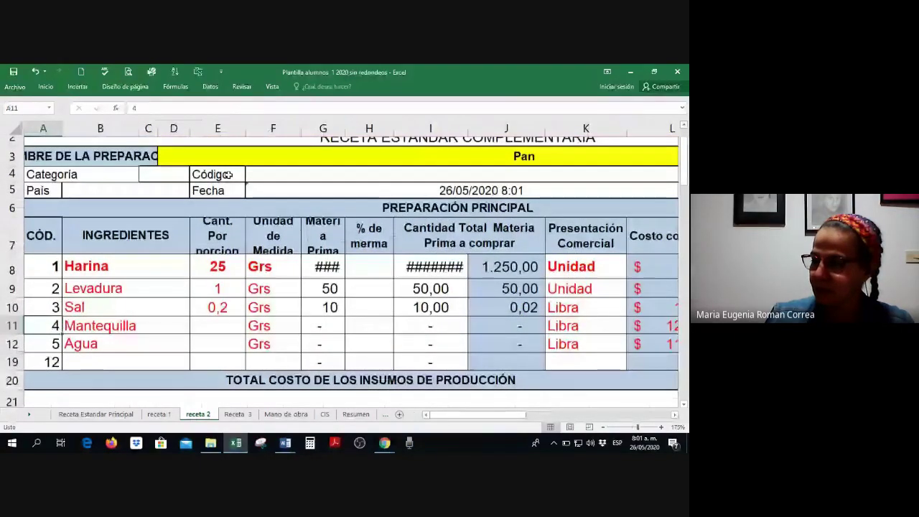
pyautogui.scroll(1, 223, 273)
pyautogui.click(216, 348)
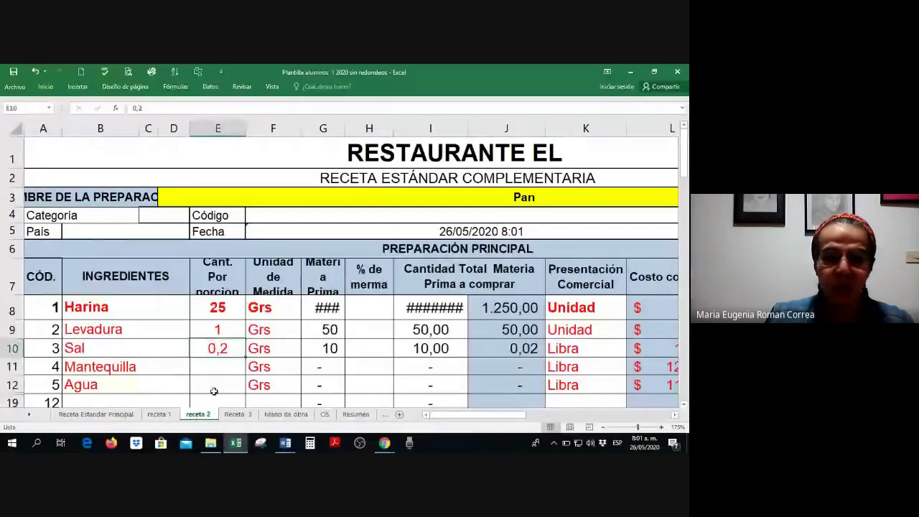
pyautogui.click(225, 305)
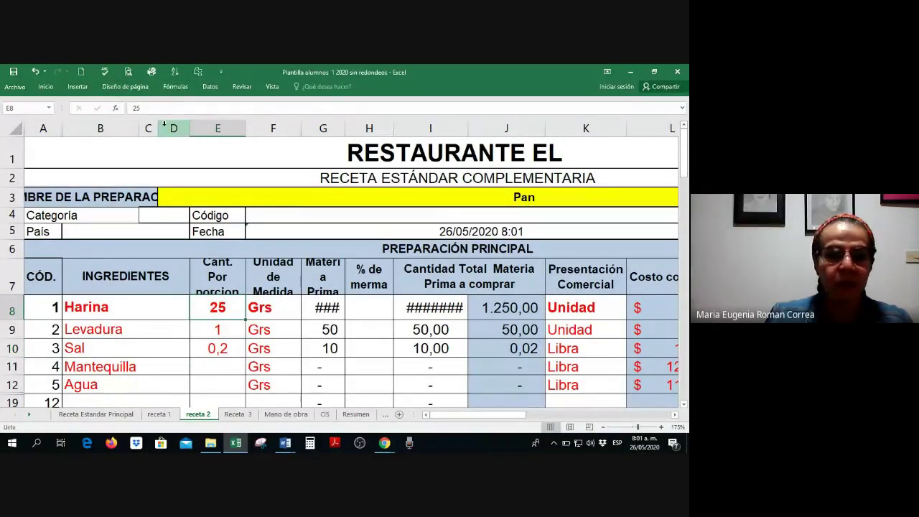
pyautogui.keyDown('ctrl'); pyautogui.scroll(1, 164, 127); pyautogui.keyUp('ctrl')
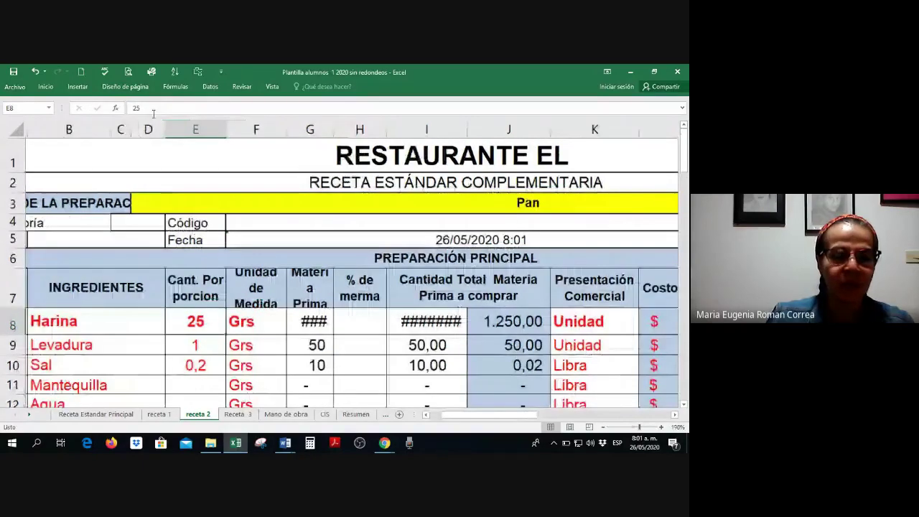
pyautogui.click(127, 220)
pyautogui.hscroll(-1, 126, 220)
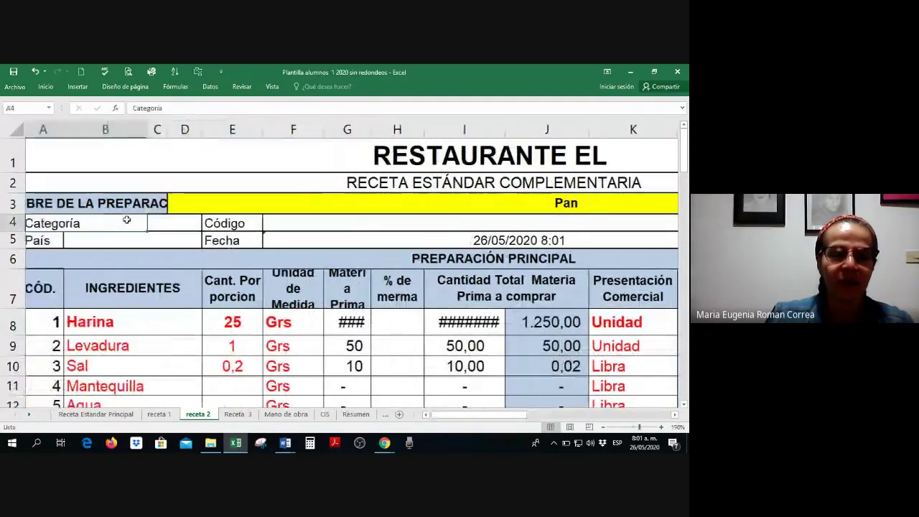
pyautogui.click(237, 324)
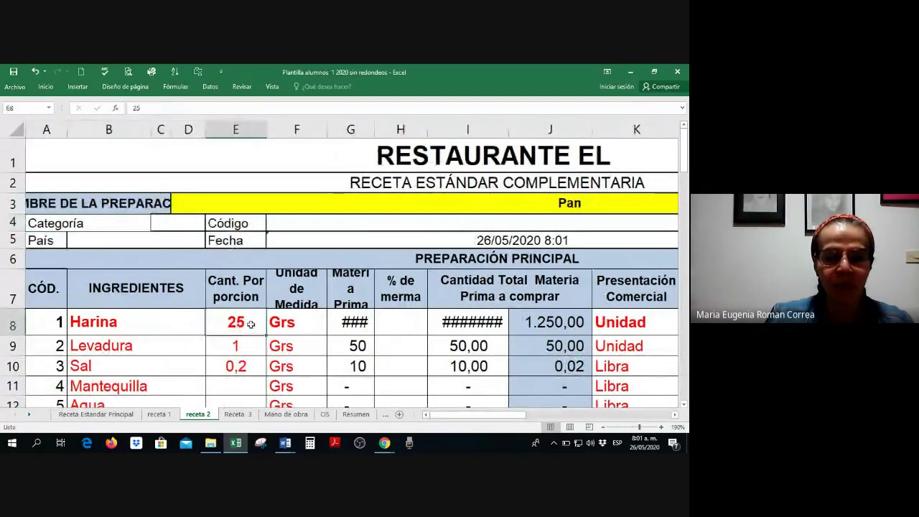
pyautogui.click(250, 349)
# Widen the Materia Prima requerida and Cantidad Total columns.
pyautogui.scroll(-1, 251, 350)
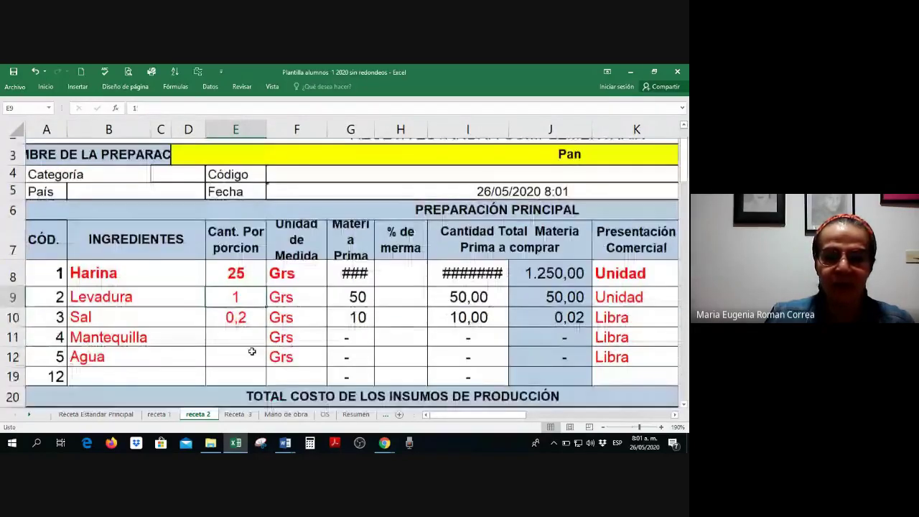
pyautogui.scroll(-1, 252, 351)
pyautogui.click(242, 292)
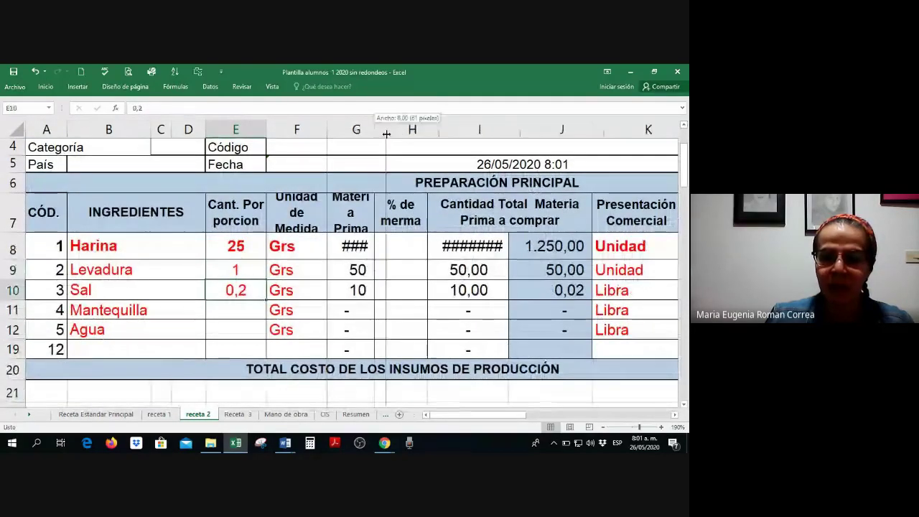
pyautogui.moveTo(389, 135); pyautogui.dragTo(390, 135)
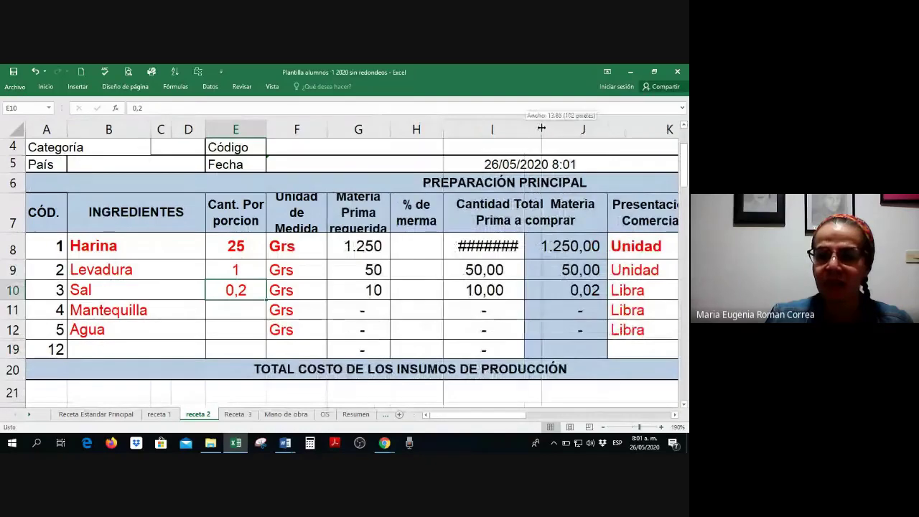
pyautogui.moveTo(524, 130); pyautogui.dragTo(540, 129)
# Give Mantequilla 25 and Agua 5 per portion.
pyautogui.click(226, 307)
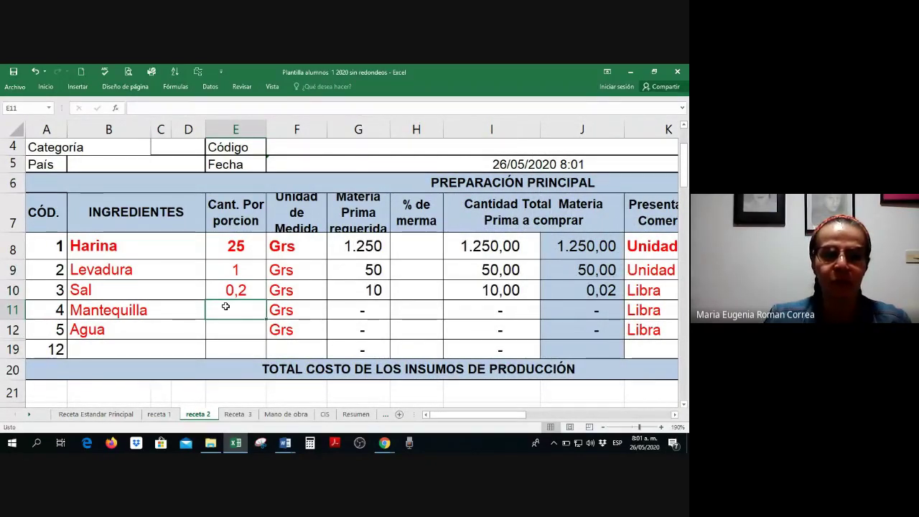
pyautogui.write('25')
pyautogui.press('Return')
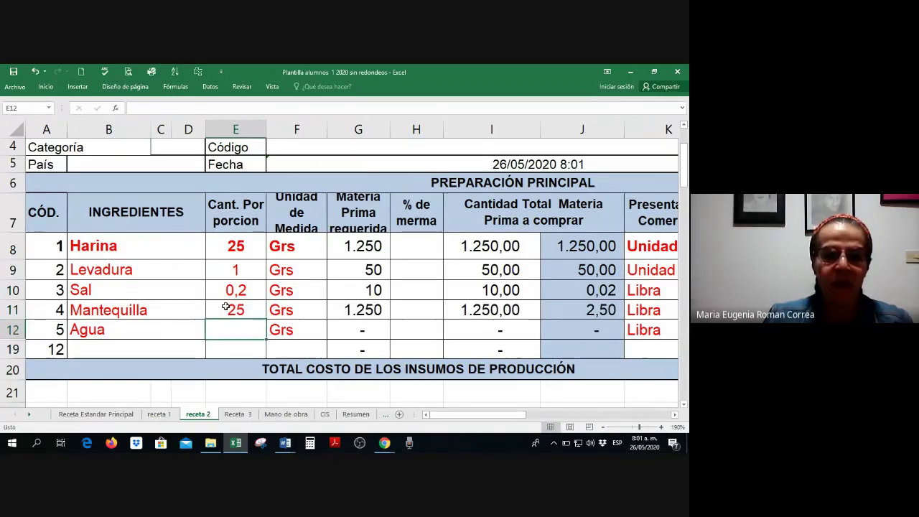
pyautogui.write('5')
pyautogui.press('Tab')
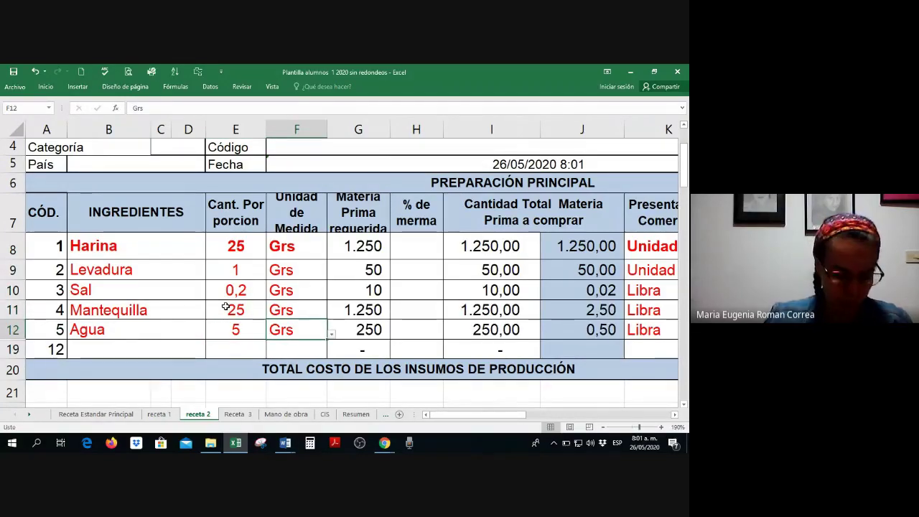
# Set Agua's unit to ml after the validation error.
pyautogui.write('Ml')
pyautogui.press('Return')
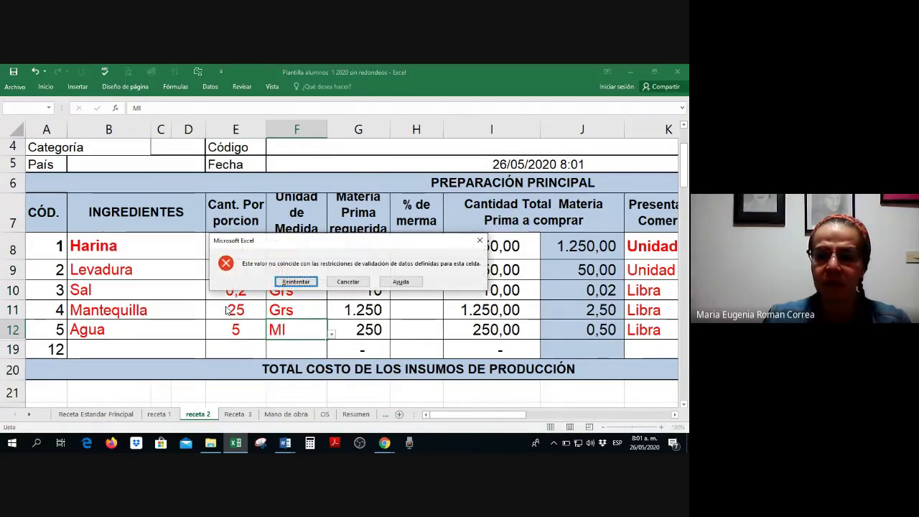
pyautogui.press('Return')
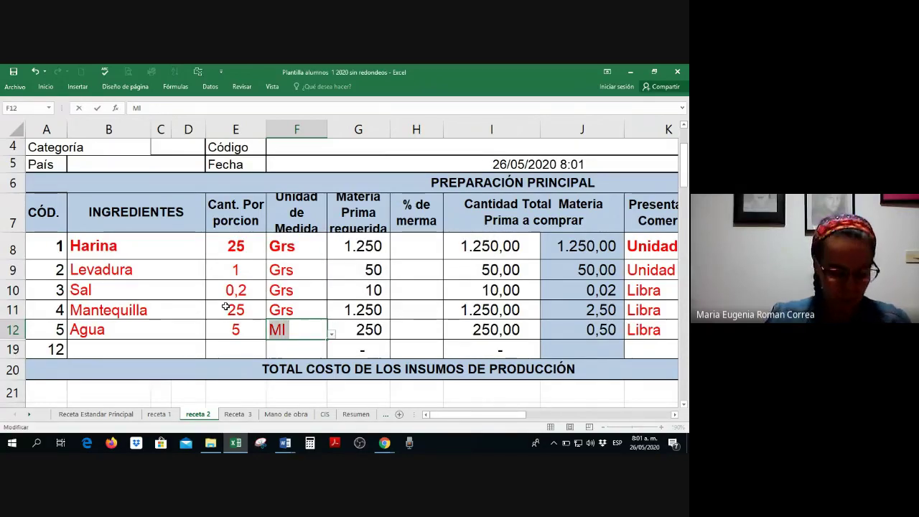
pyautogui.press('BackSpace')
pyautogui.write('ml')
pyautogui.press('Tab')
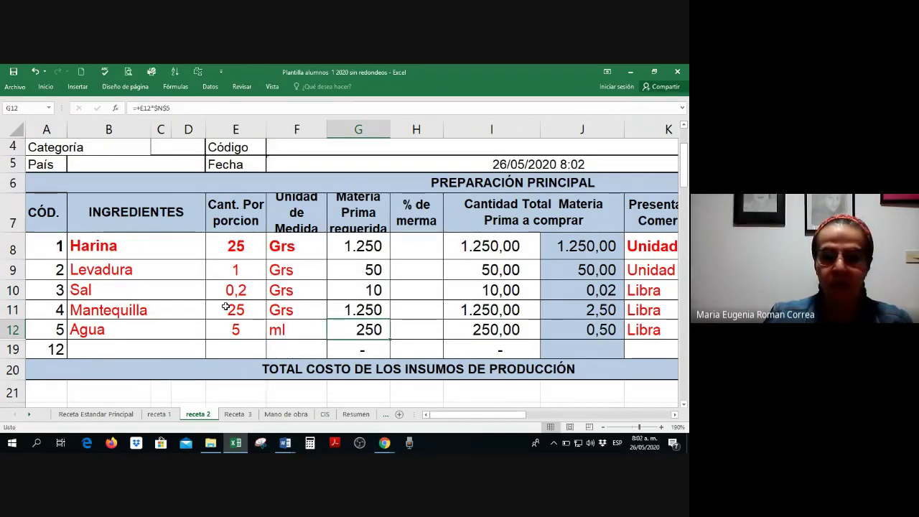
pyautogui.press('Up')
pyautogui.press('Up')
pyautogui.press('Up')
pyautogui.press('Up')
pyautogui.press('Right')
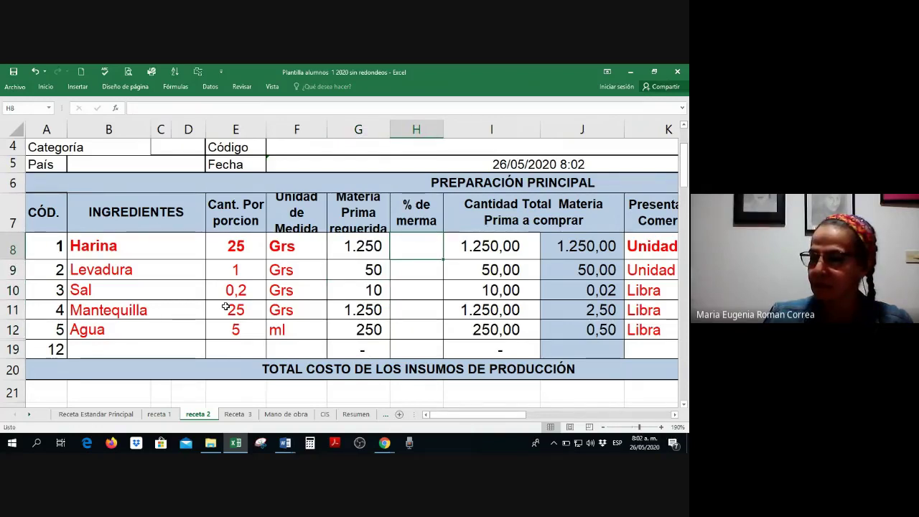
pyautogui.write('5%')
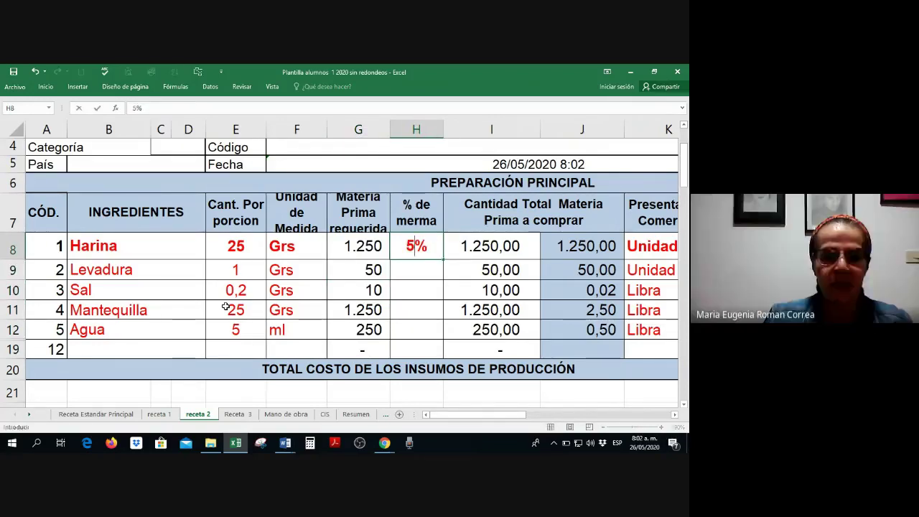
pyautogui.press('Return')
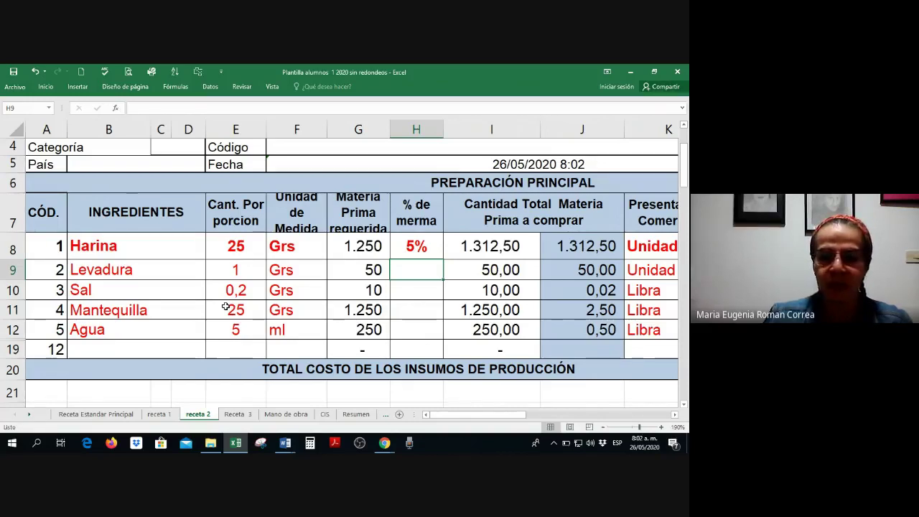
pyautogui.write('5%')
pyautogui.press('Return')
pyautogui.write('5%')
pyautogui.press('Return')
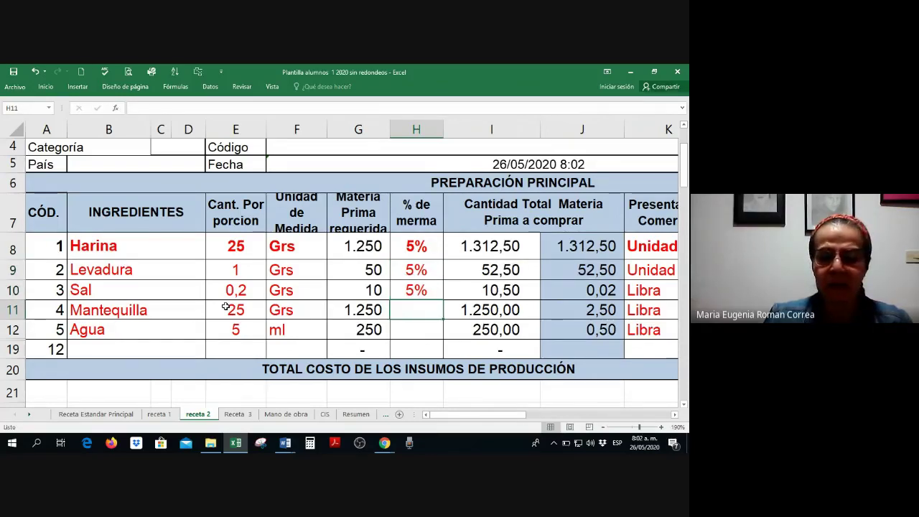
pyautogui.write('5%')
pyautogui.press('Return')
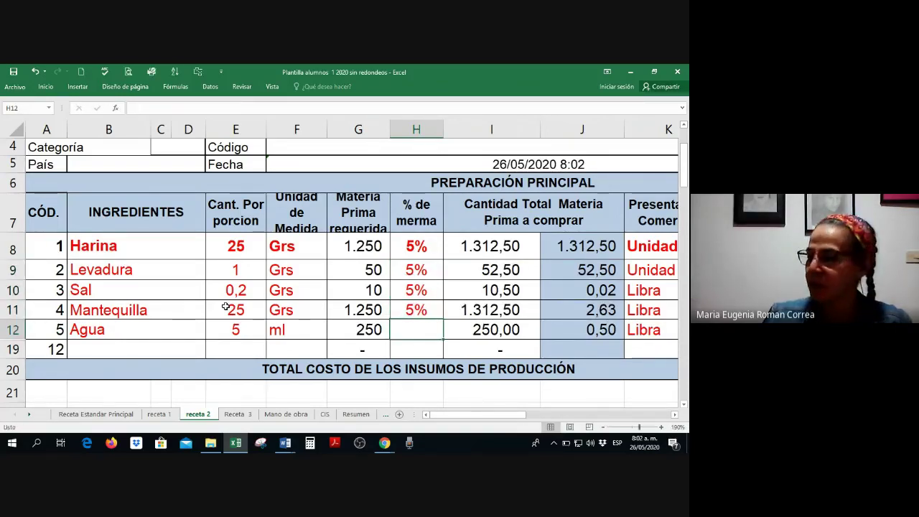
pyautogui.press('Up')
pyautogui.press('Up')
pyautogui.press('Up')
pyautogui.press('Up')
pyautogui.press('Up')
pyautogui.press('Up')
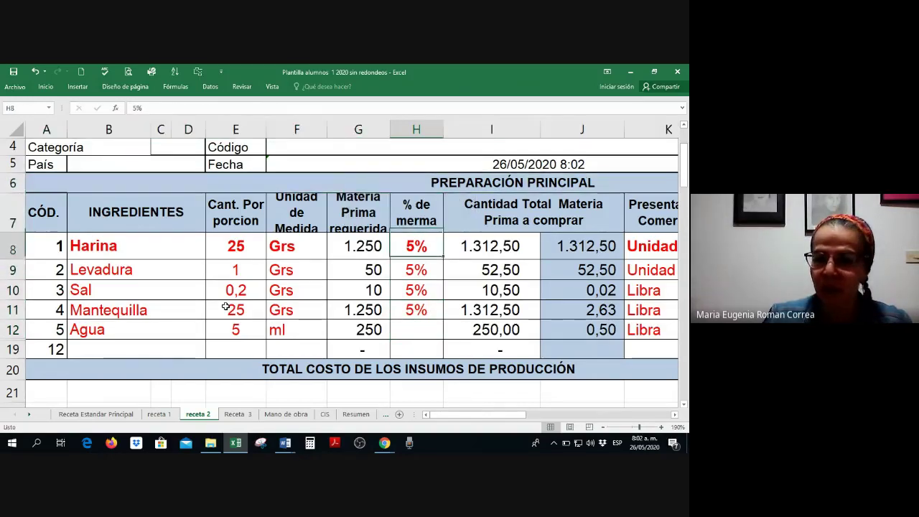
pyautogui.press('Down')
pyautogui.press('Down')
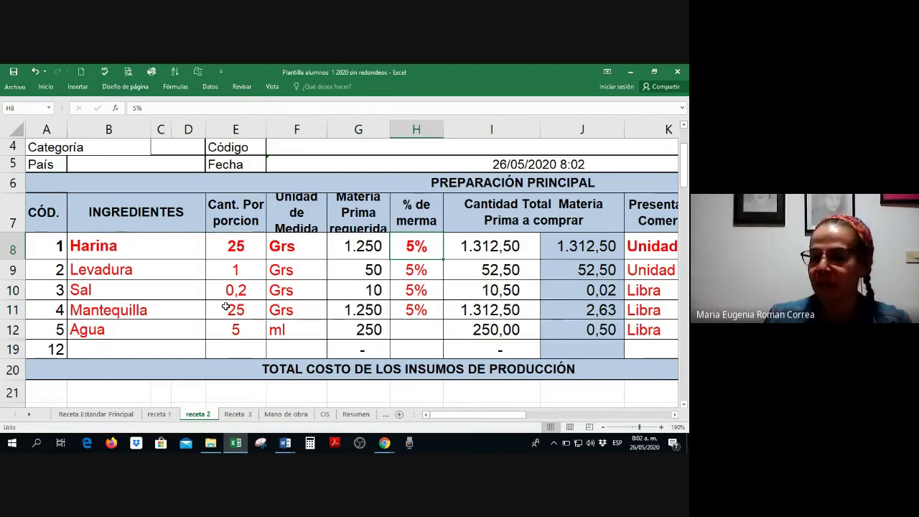
pyautogui.press('Down')
pyautogui.press('Down')
pyautogui.press('Down')
pyautogui.press('Down')
pyautogui.press('Up')
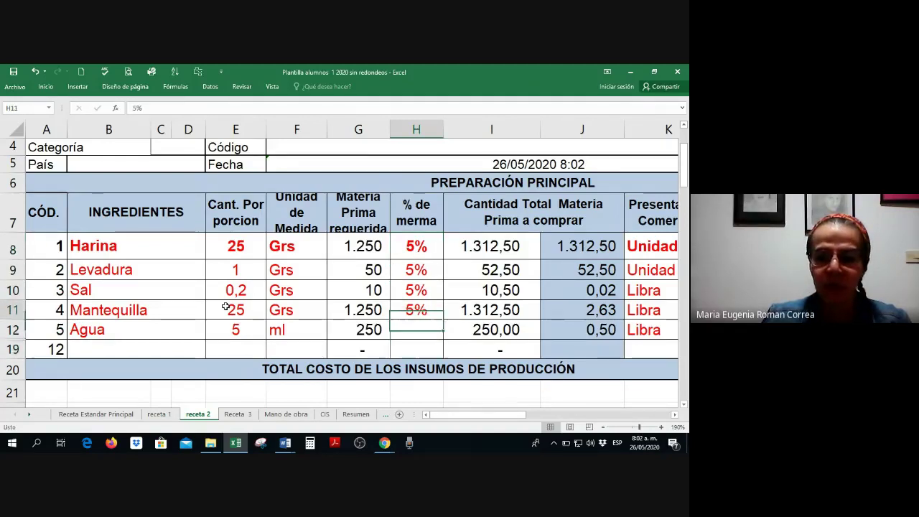
pyautogui.press('Up')
pyautogui.press('Up')
pyautogui.press('Up')
pyautogui.write('0')
pyautogui.press('Down')
pyautogui.write('0 ')
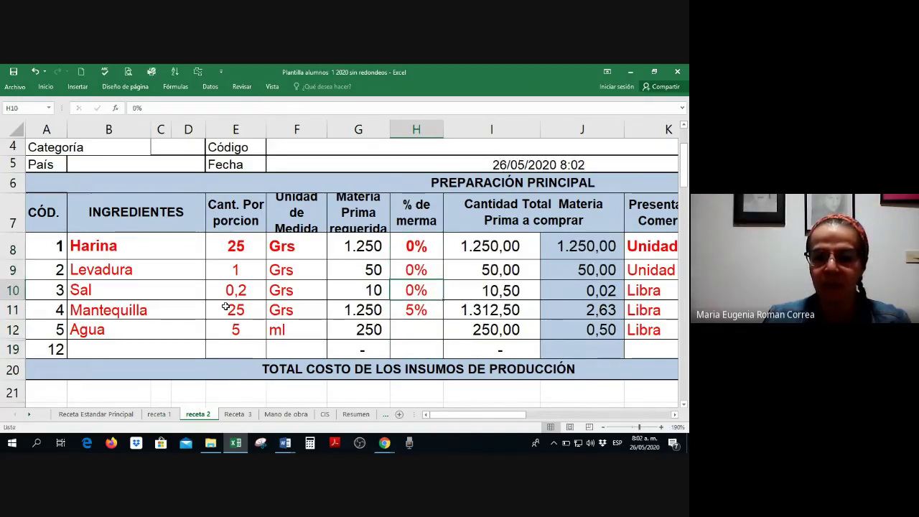
pyautogui.write('0 0')
pyautogui.press('Up')
pyautogui.press('Up')
pyautogui.press('Up')
pyautogui.press('Up')
pyautogui.press('Right')
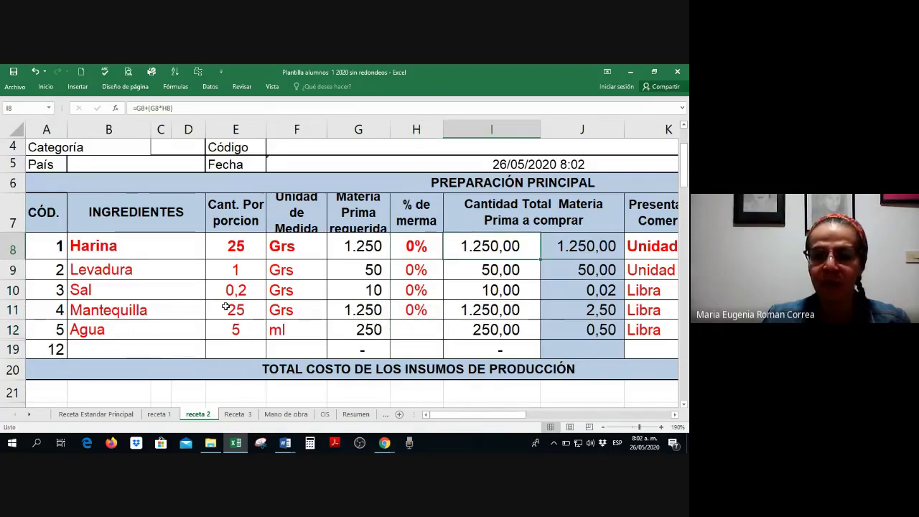
pyautogui.press('Left')
pyautogui.write('5')
pyautogui.press('Return')
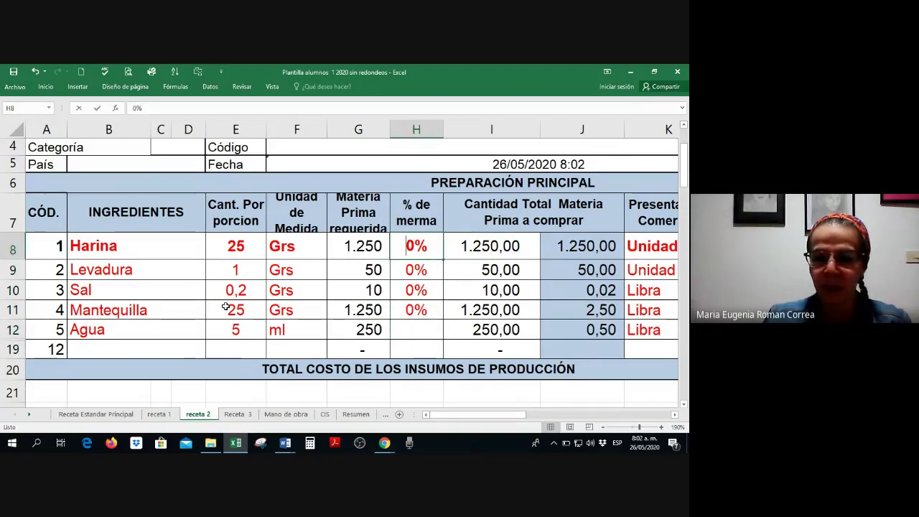
pyautogui.write('5')
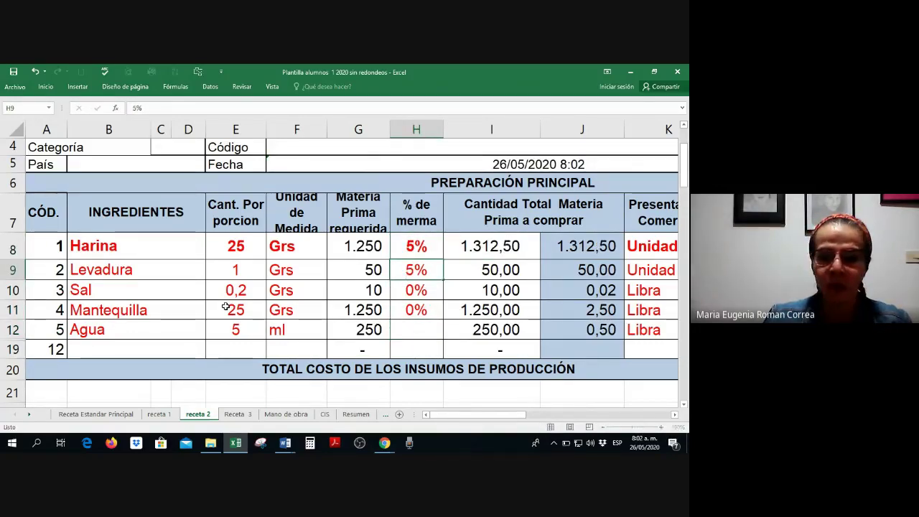
pyautogui.press('Return')
pyautogui.write('5')
pyautogui.press('Return')
pyautogui.write('0')
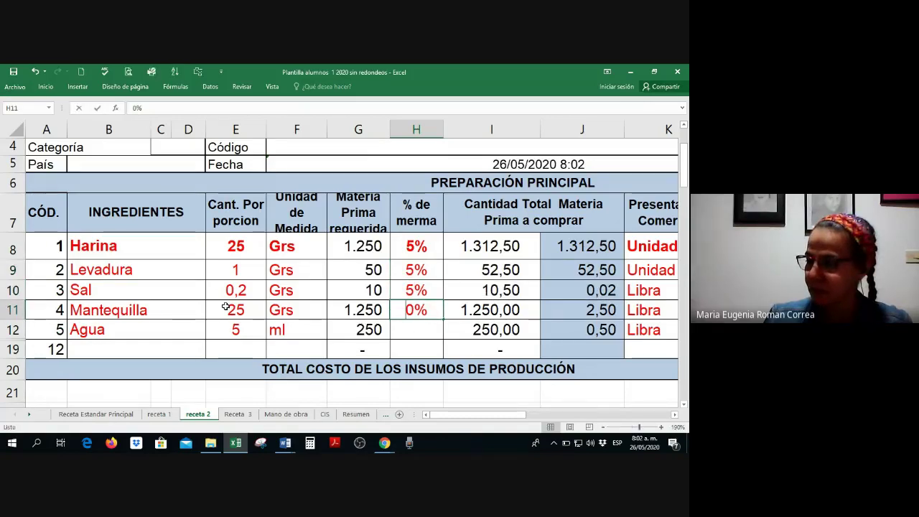
pyautogui.write('5')
pyautogui.press('Return')
pyautogui.press('Up')
pyautogui.press('Up')
pyautogui.press('Up')
pyautogui.press('Up')
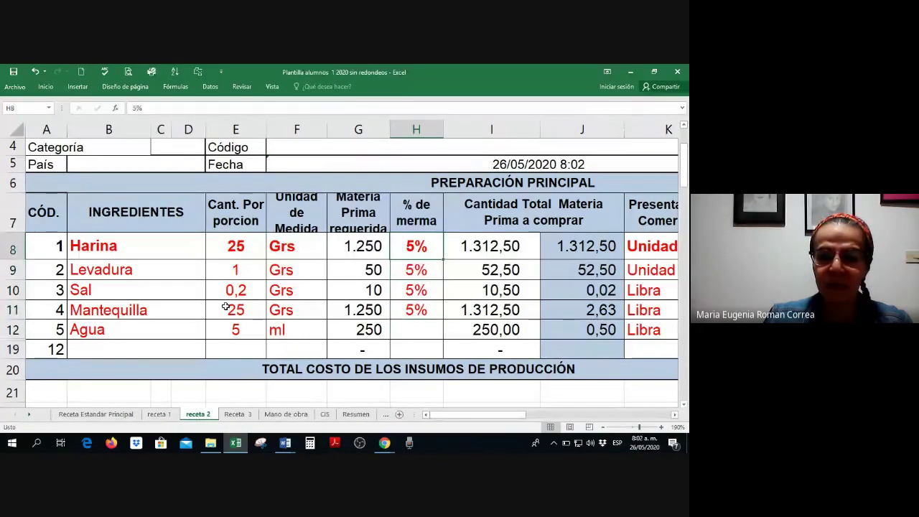
pyautogui.press('Right')
pyautogui.press('Right')
pyautogui.press('Right')
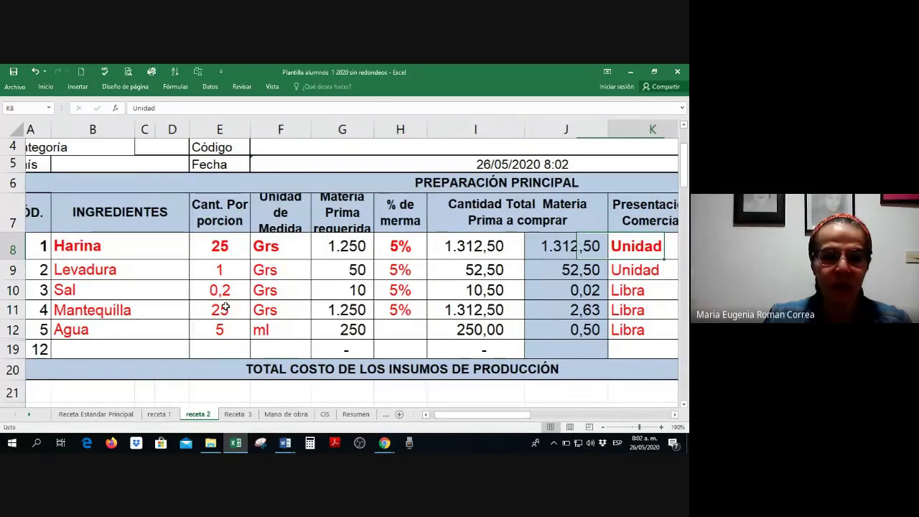
# Magnify the sheet and set Harina's commercial presentation in K8 to Libra.
pyautogui.hscroll(4, 225, 306)
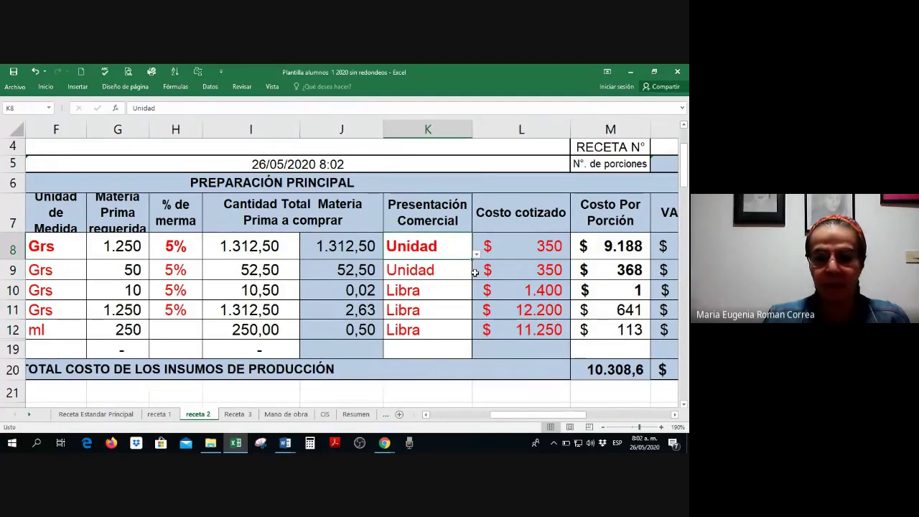
pyautogui.press('super+plus')
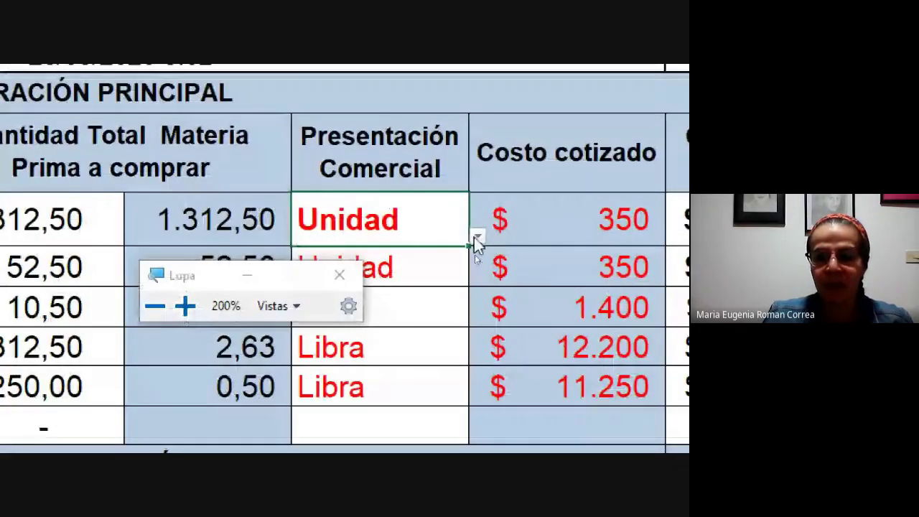
pyautogui.click(477, 235)
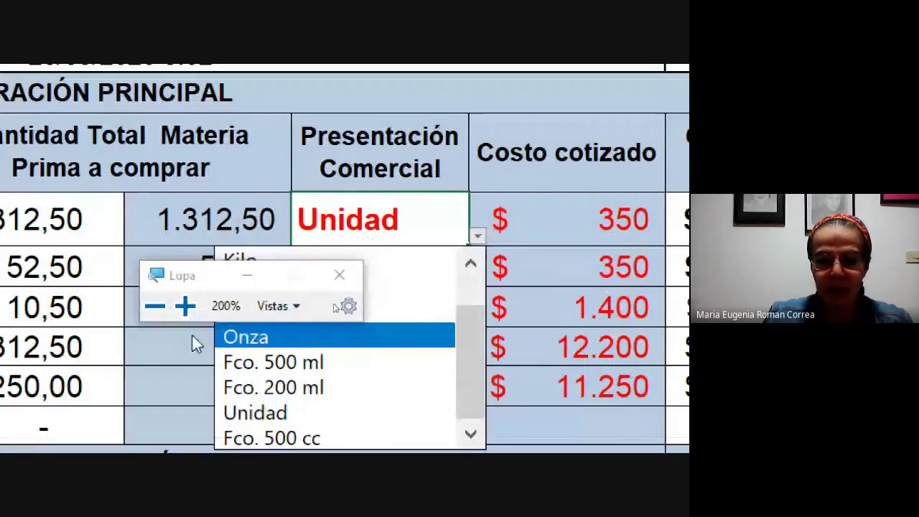
pyautogui.moveTo(208, 271); pyautogui.dragTo(112, 99)
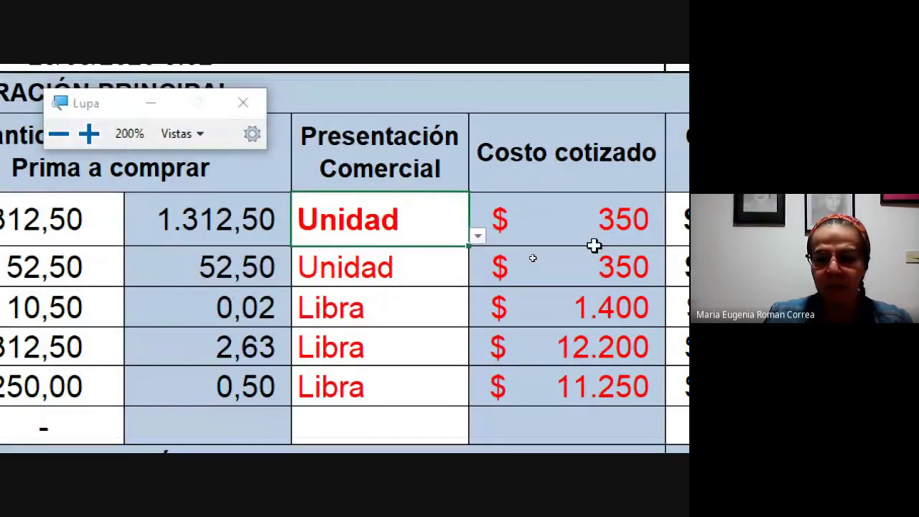
pyautogui.click(478, 235)
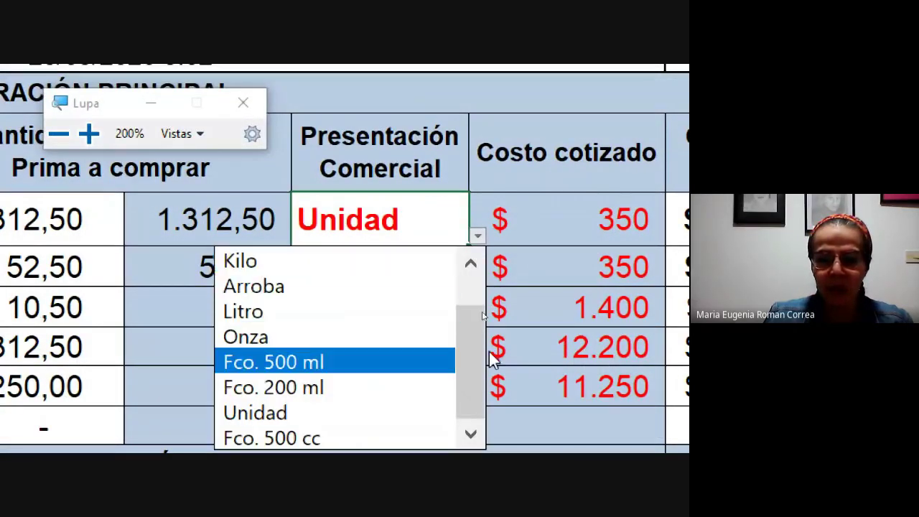
pyautogui.scroll(1, 474, 351)
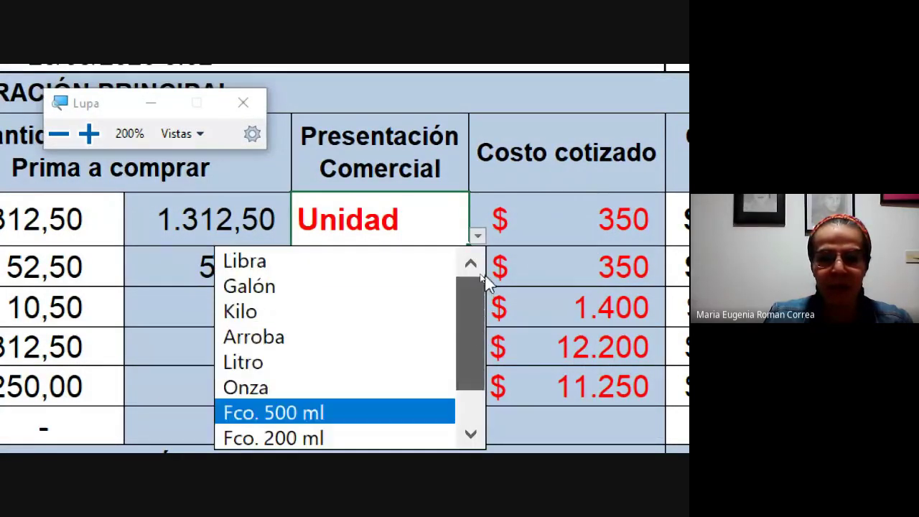
pyautogui.click(253, 261)
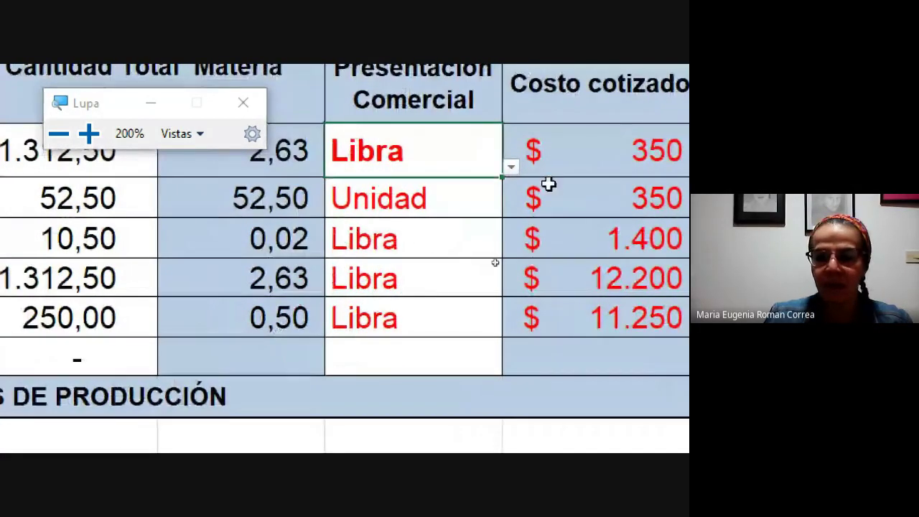
# Set Levadura's presentation to Kilo in K9 and Agua's to Litro in K12.
pyautogui.click(480, 197)
pyautogui.click(511, 207)
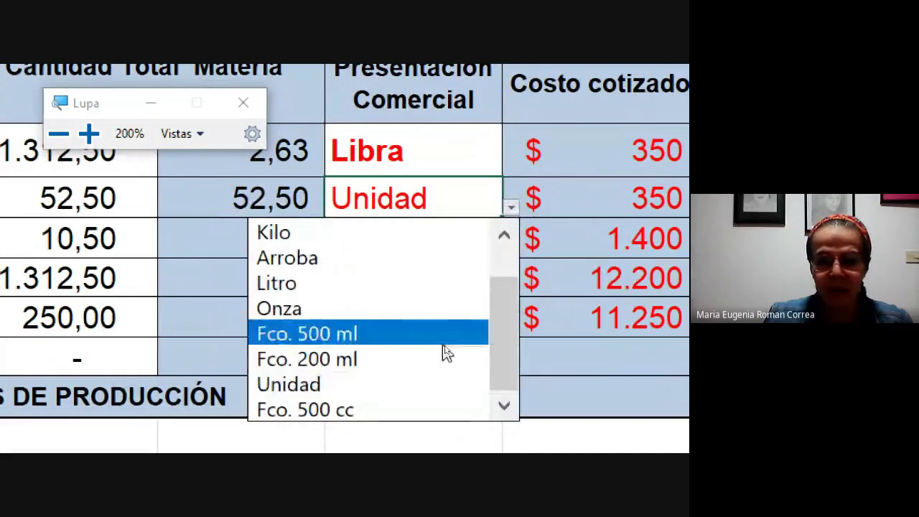
pyautogui.moveTo(506, 348); pyautogui.dragTo(508, 365)
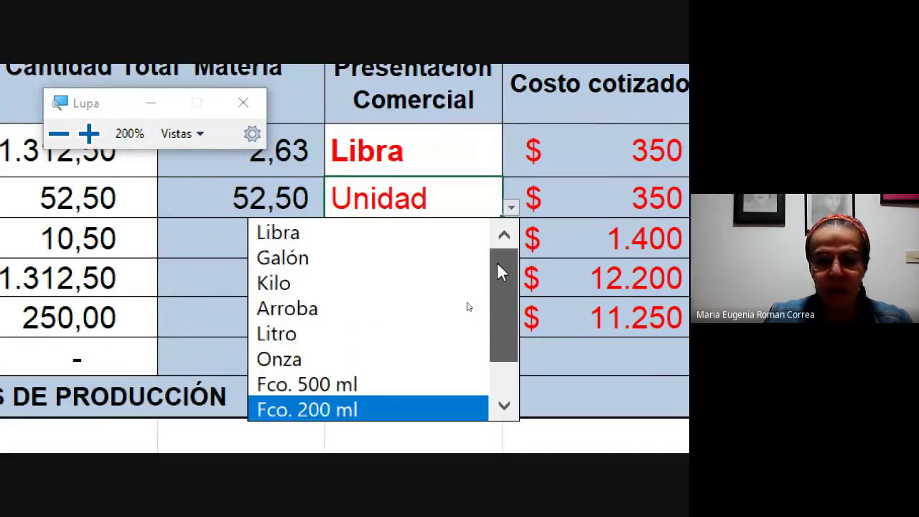
pyautogui.click(310, 285)
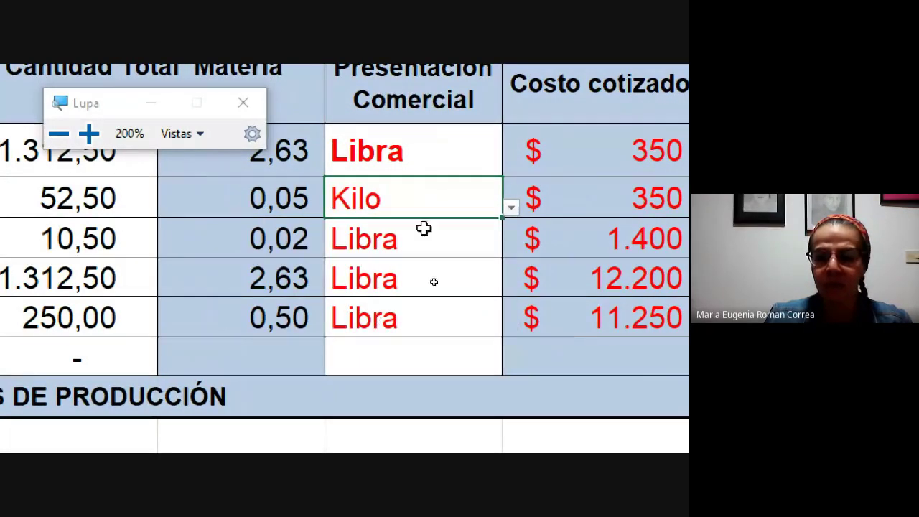
pyautogui.click(435, 321)
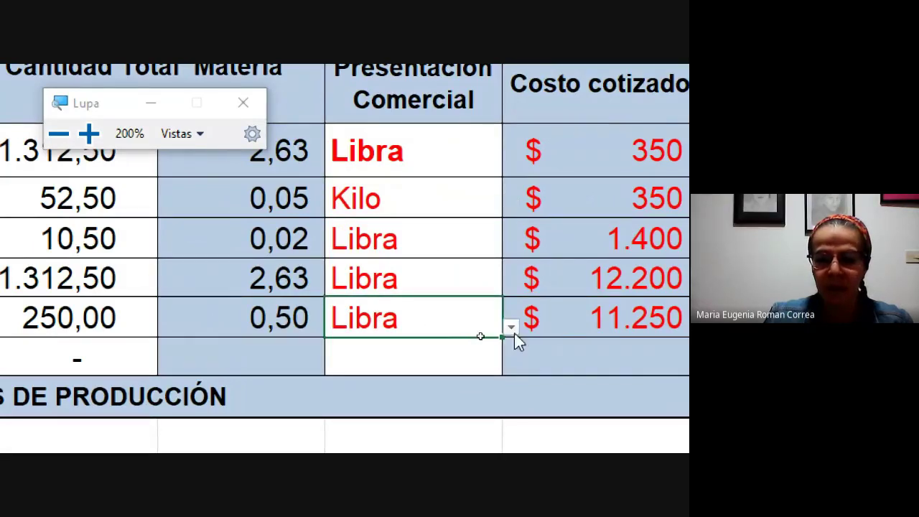
pyautogui.click(512, 329)
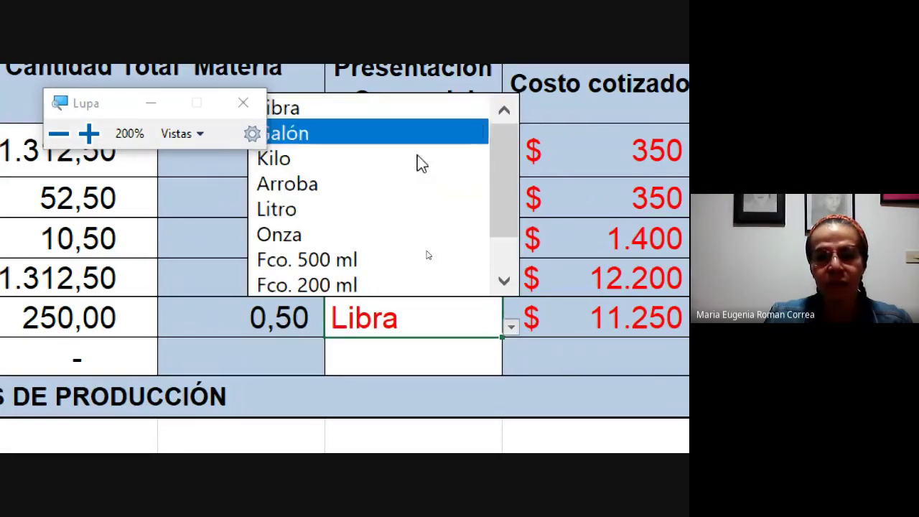
pyautogui.click(405, 213)
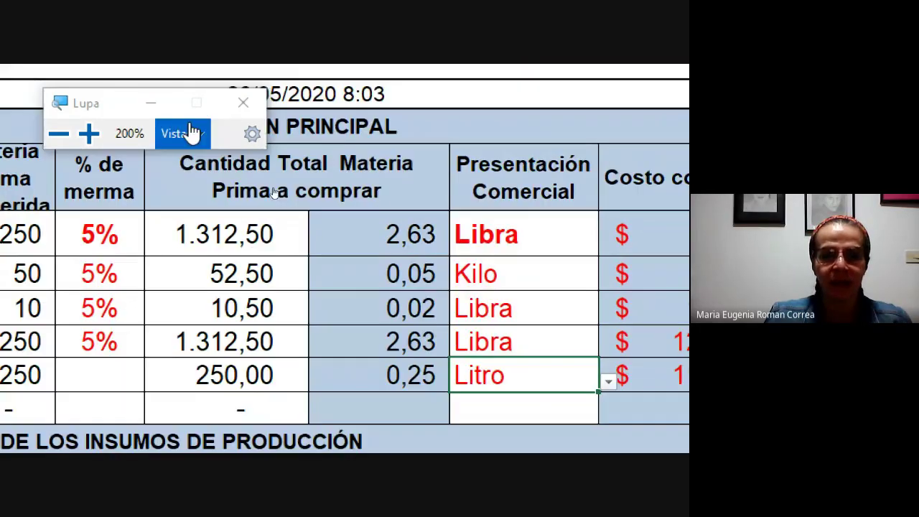
# Restore normal zoom and clear Agua's 11.250 quoted cost in L12, bringing the total to 32.992.
pyautogui.click(257, 292)
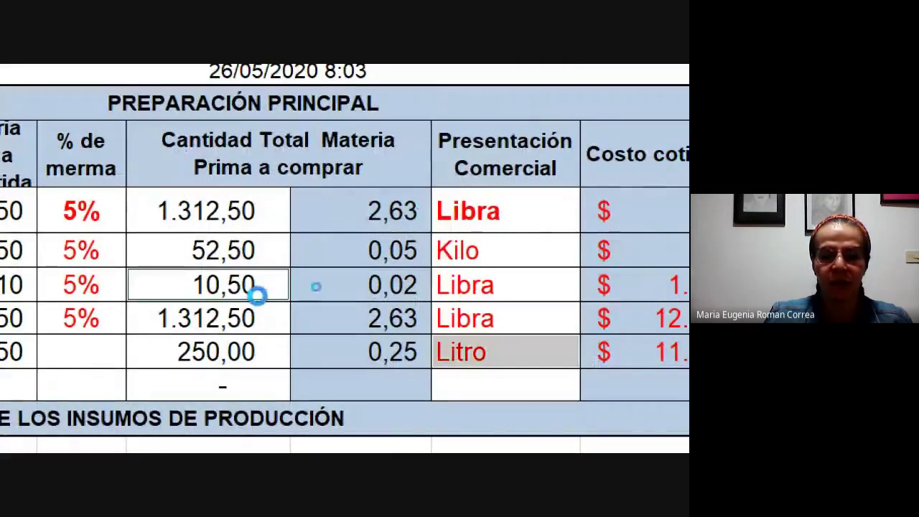
pyautogui.press('super+minus')
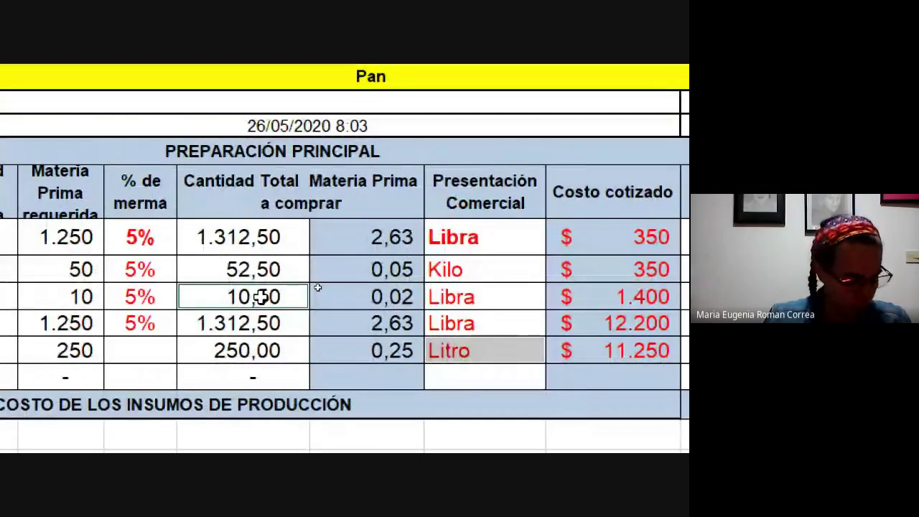
pyautogui.press('super+minus')
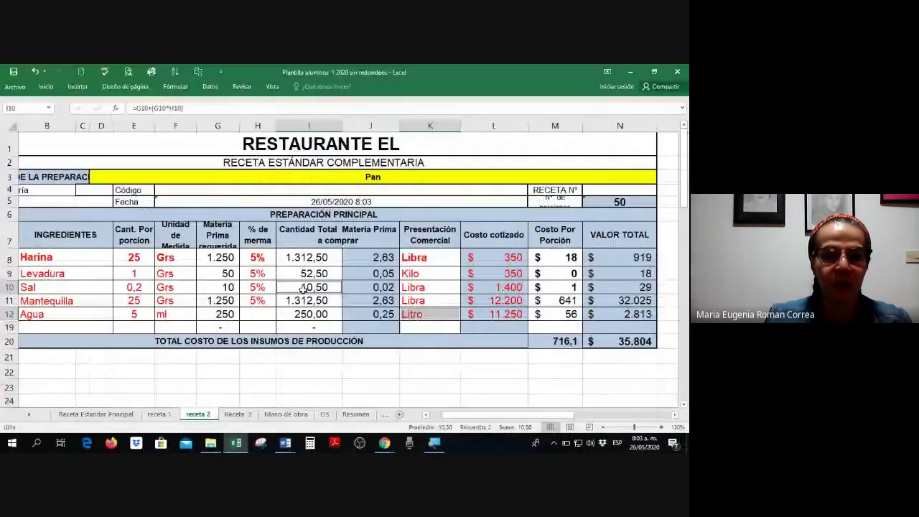
pyautogui.click(303, 288)
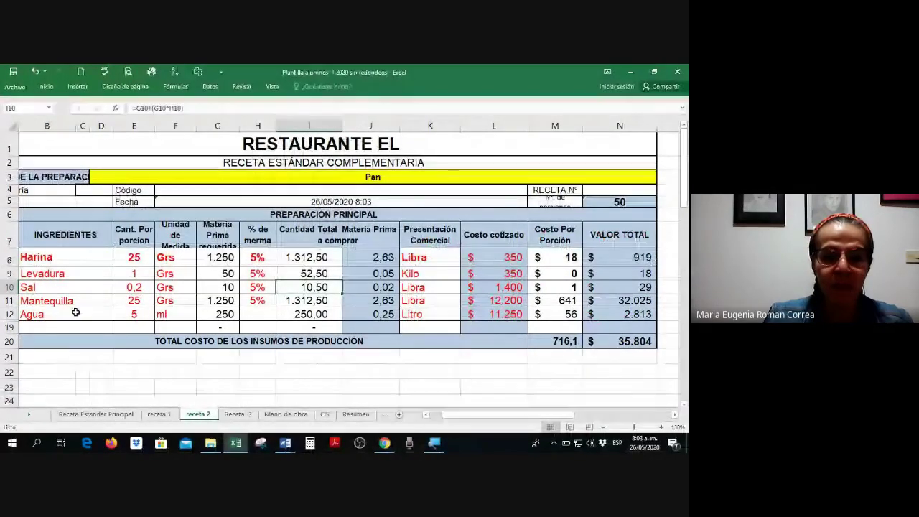
pyautogui.moveTo(75, 314); pyautogui.dragTo(513, 310)
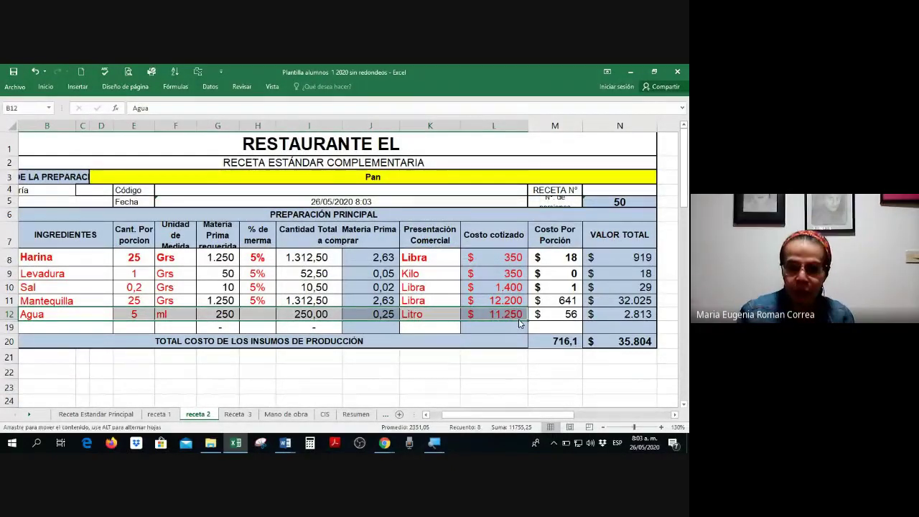
pyautogui.click(508, 314)
pyautogui.press('BackSpace')
pyautogui.press('Return')
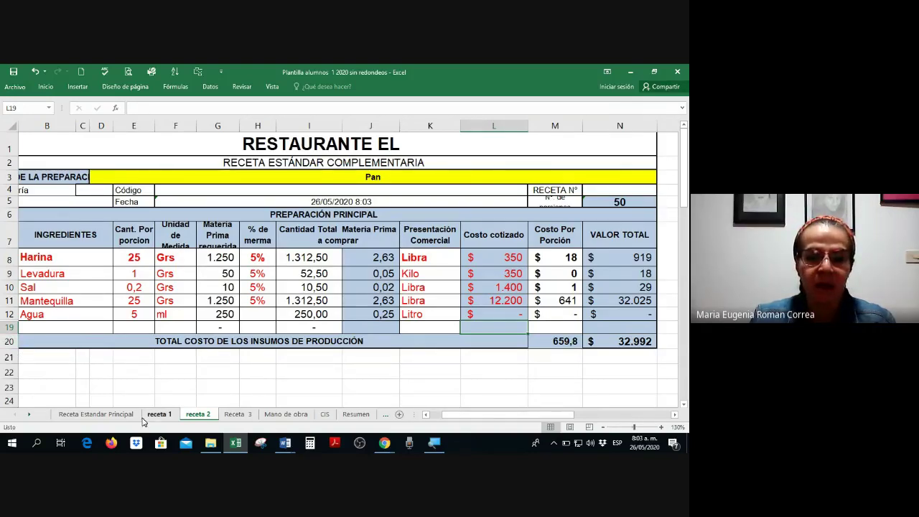
# On the receta 1 sheet, unhide the hidden rows between rows 10 and 20.
pyautogui.click(158, 414)
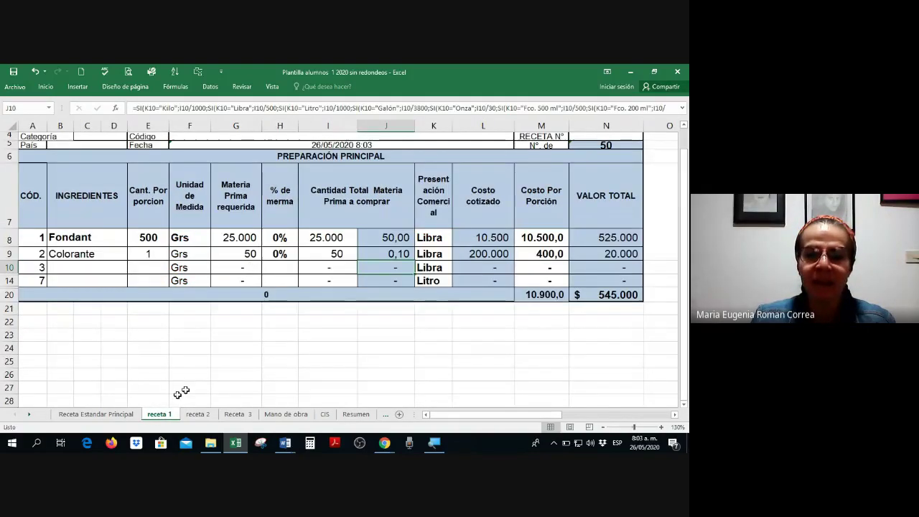
pyautogui.scroll(3, 194, 384)
pyautogui.click(265, 175)
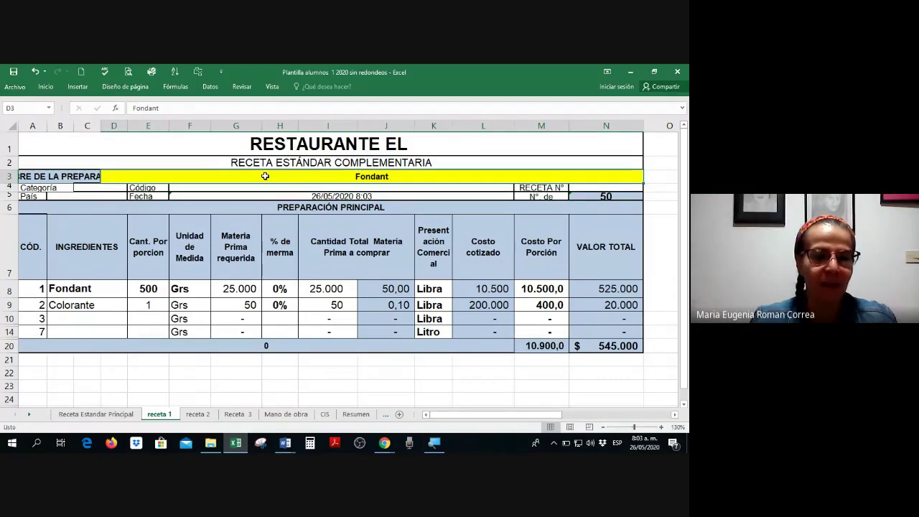
pyautogui.moveTo(9, 318); pyautogui.dragTo(9, 349)
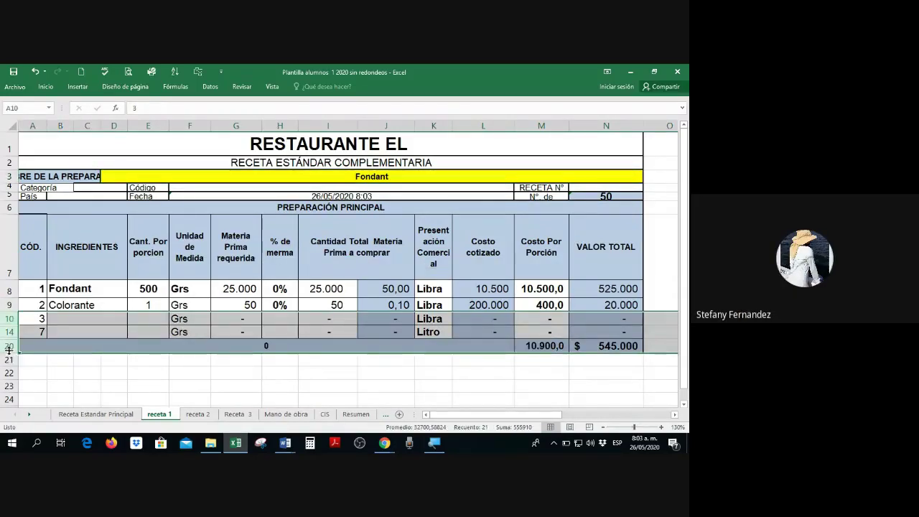
pyautogui.rightClick(9, 350)
pyautogui.click(127, 314)
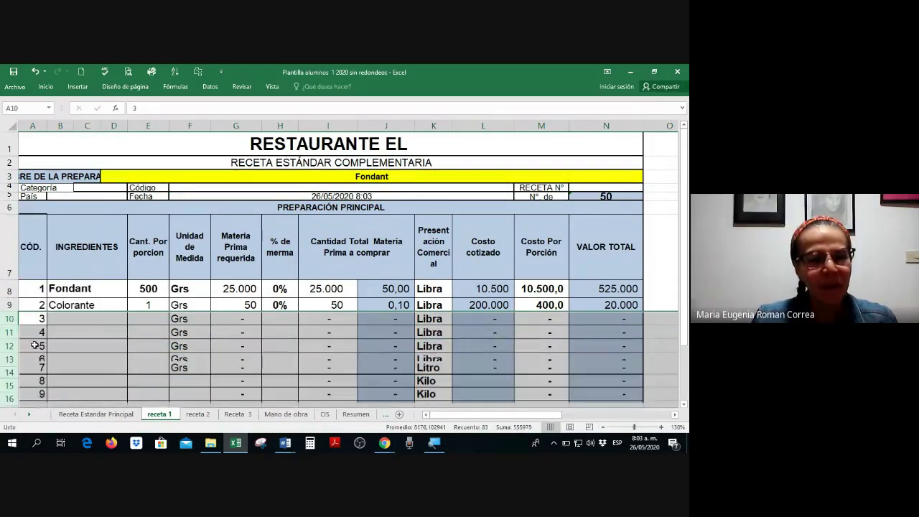
# Review the revealed Fondant recipe lines and select the yellow recipe name cell.
pyautogui.click(127, 314)
pyautogui.click(115, 290)
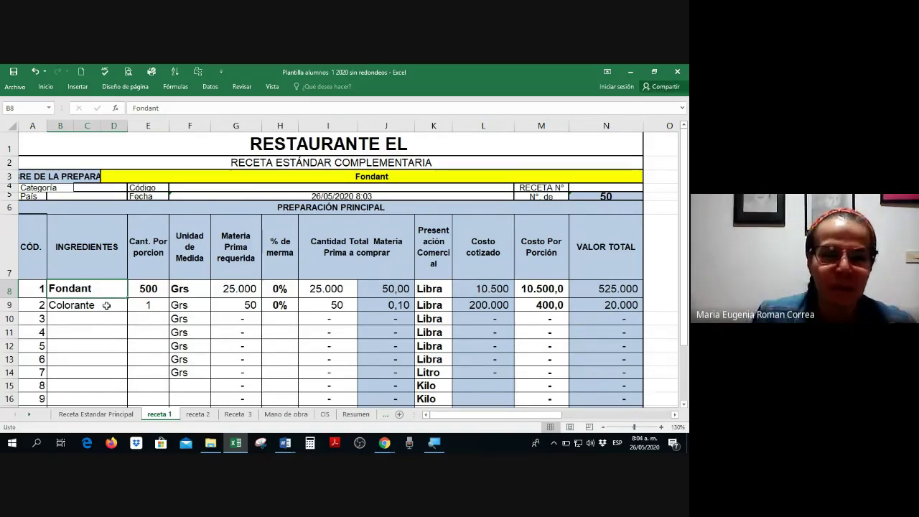
pyautogui.click(334, 177)
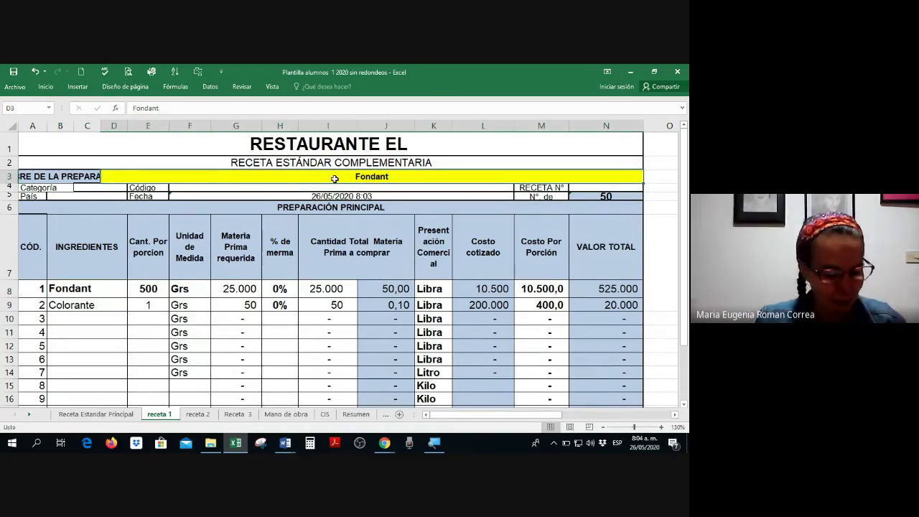
pyautogui.scroll(1, 334, 179)
pyautogui.scroll(-1, 334, 181)
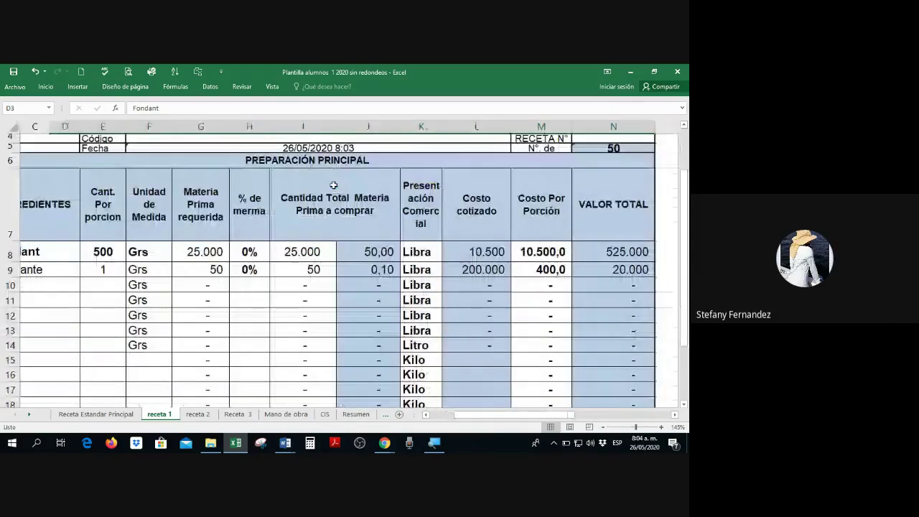
pyautogui.scroll(1, 327, 192)
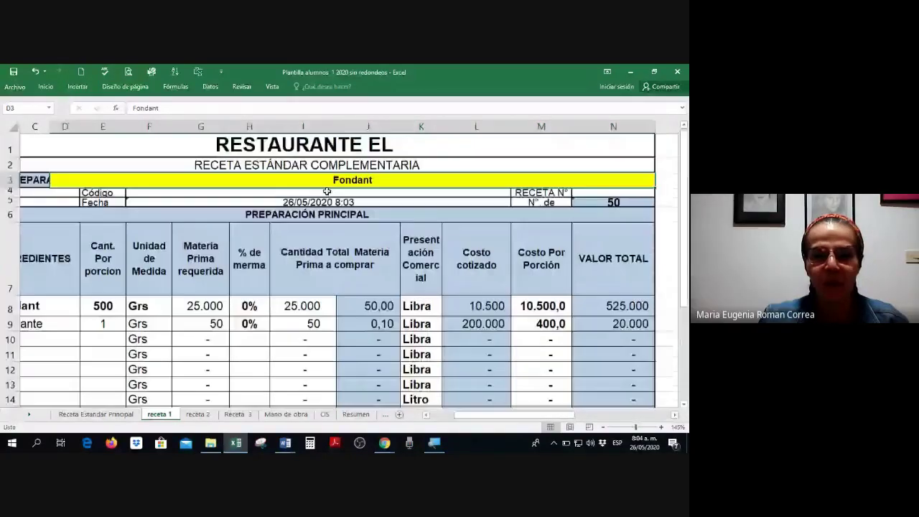
# Replace 'Fondant' with 'Huevos' in the recipe title D3 and first ingredient B8.
pyautogui.write('Huevos')
pyautogui.press('Return')
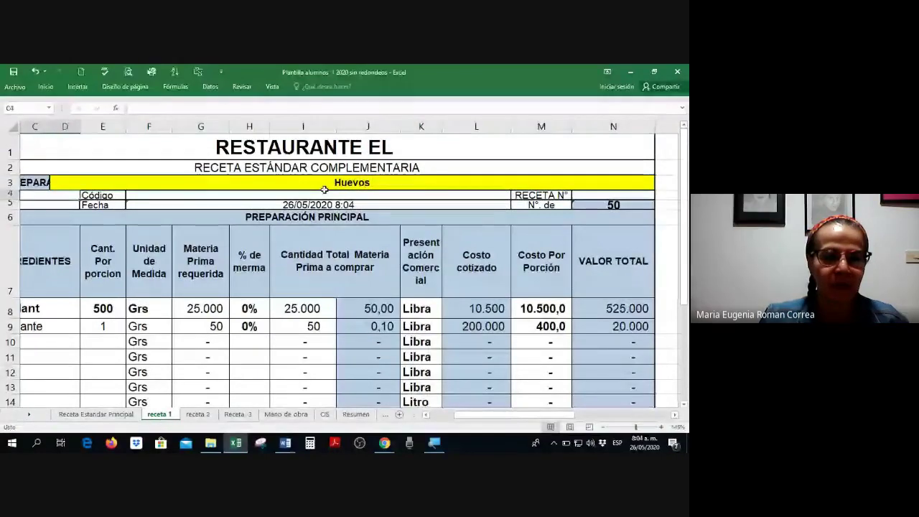
pyautogui.press('Left')
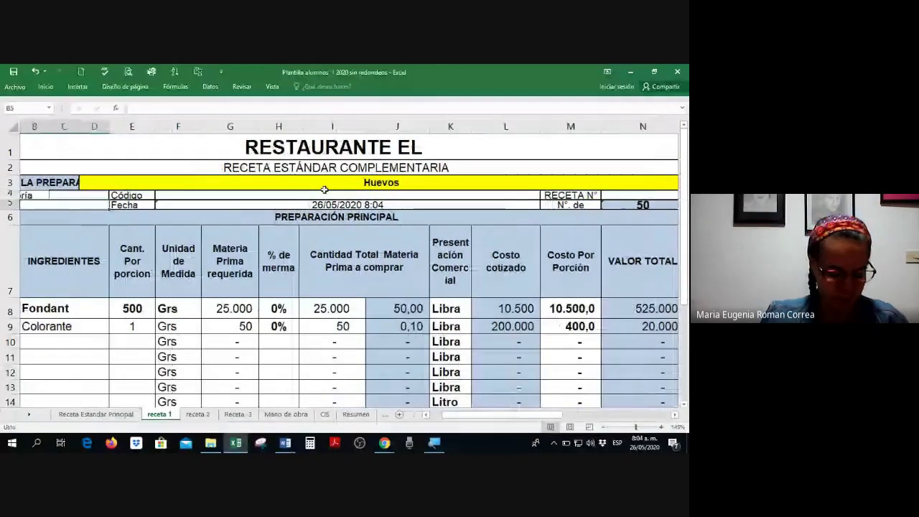
pyautogui.press('Up')
pyautogui.press('Down')
pyautogui.press('Down')
pyautogui.press('Down')
pyautogui.press('Right')
pyautogui.write('Huevo')
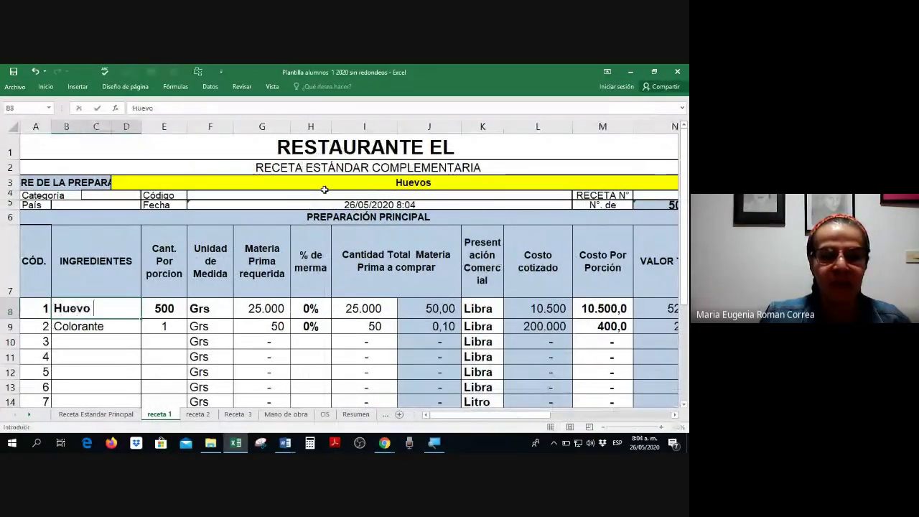
pyautogui.write('s')
pyautogui.press('Tab')
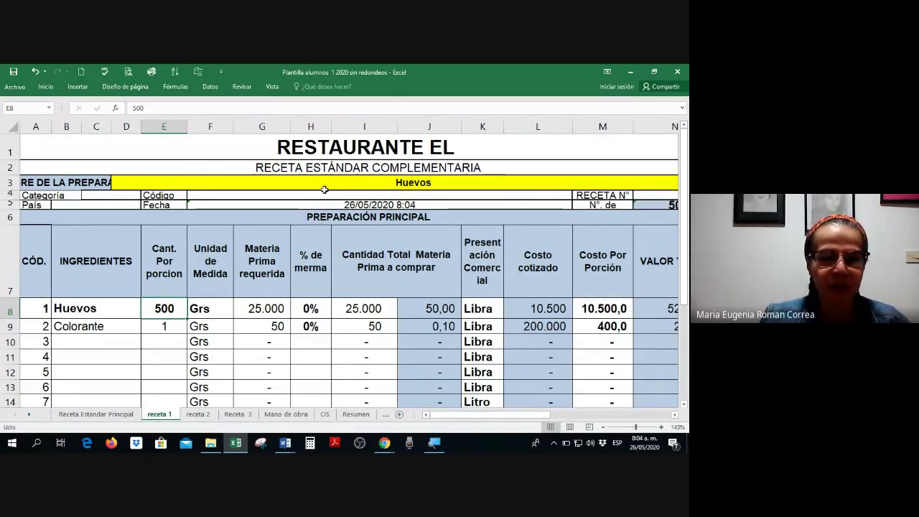
pyautogui.moveTo(92, 309)
pyautogui.mouseDown()
pyautogui.moveTo(150, 408)
pyautogui.moveTo(148, 371)
pyautogui.mouseUp()
# Colour the input ranges B8:E14, H8:H9 and K8:L19 red.
pyautogui.rightClick(148, 371)
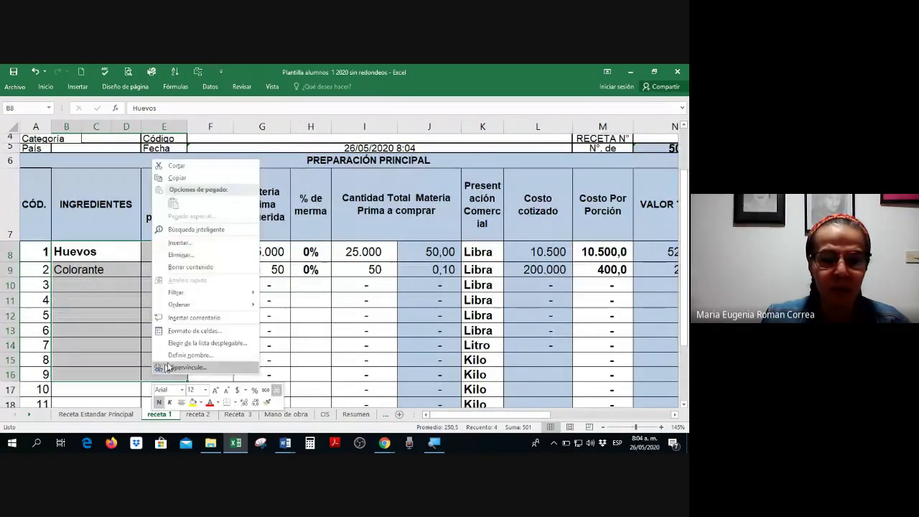
pyautogui.click(208, 403)
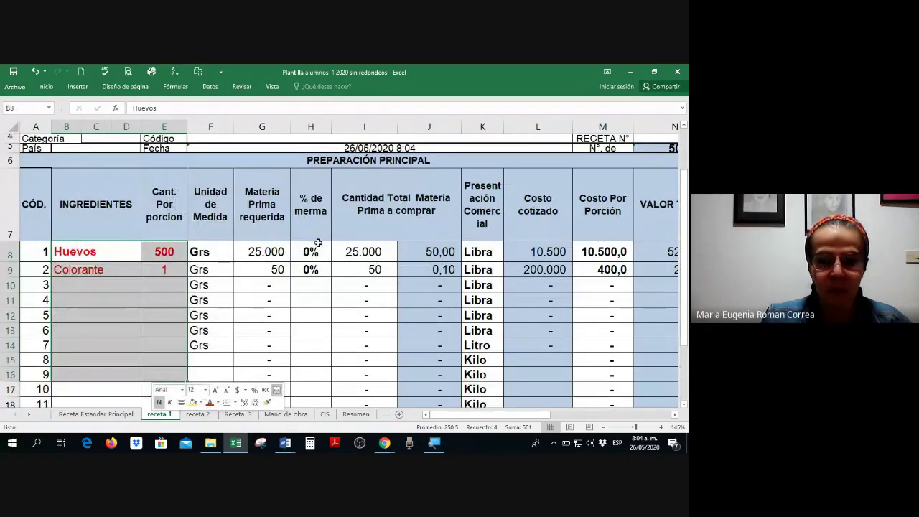
pyautogui.moveTo(318, 243)
pyautogui.mouseDown()
pyautogui.moveTo(318, 344)
pyautogui.moveTo(303, 400)
pyautogui.mouseUp()
pyautogui.rightClick(305, 397)
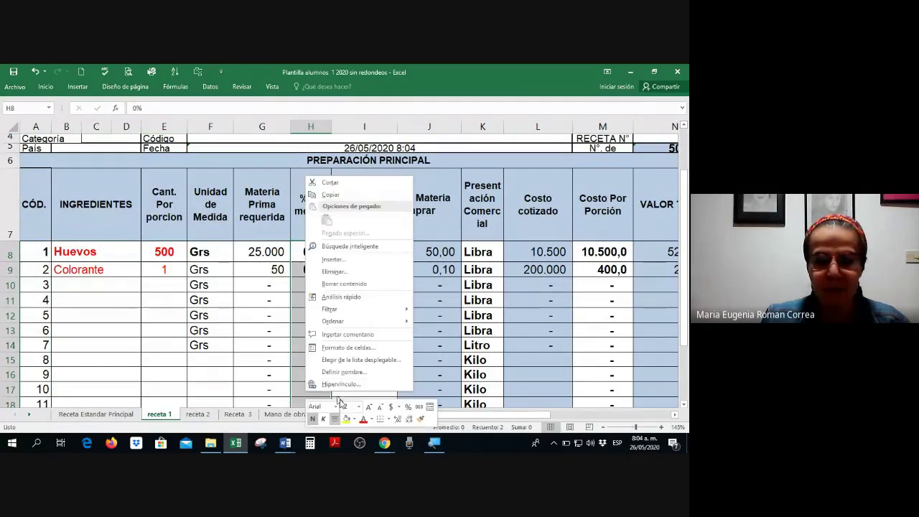
pyautogui.click(363, 418)
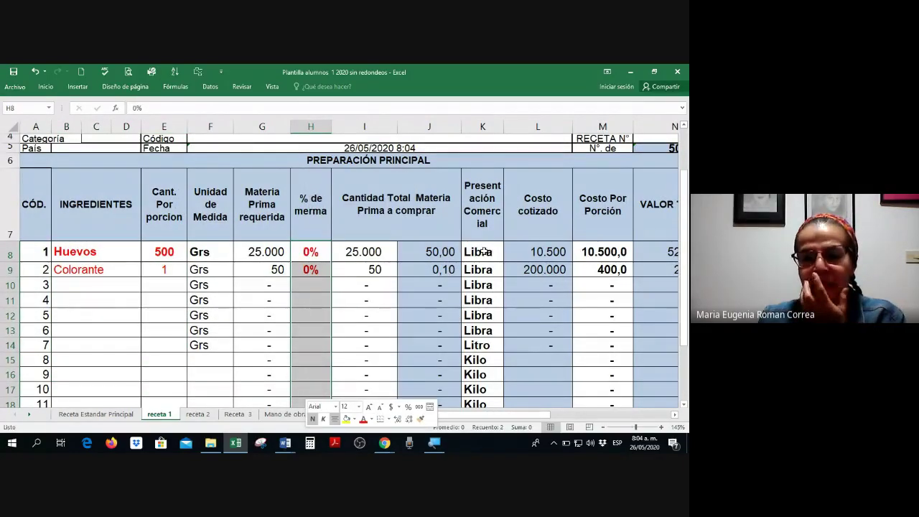
pyautogui.moveTo(483, 250); pyautogui.dragTo(507, 390)
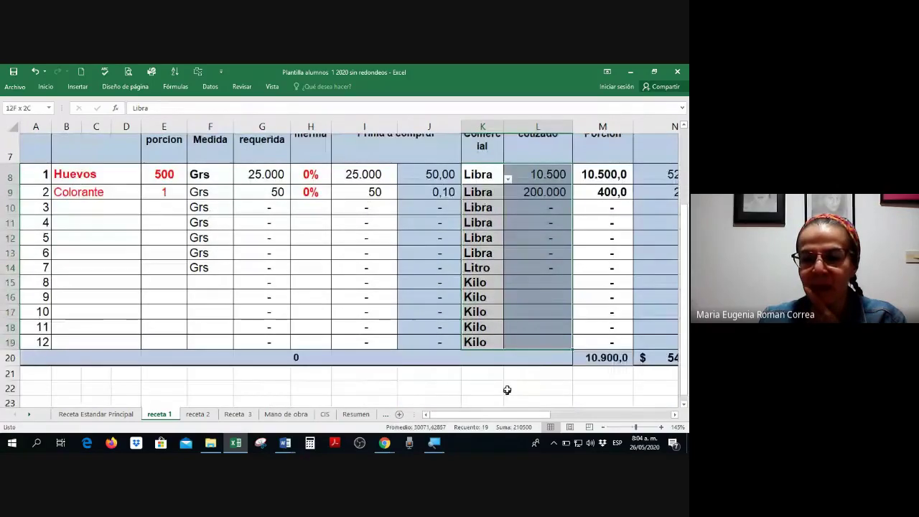
pyautogui.scroll(-1, 507, 390)
pyautogui.rightClick(532, 315)
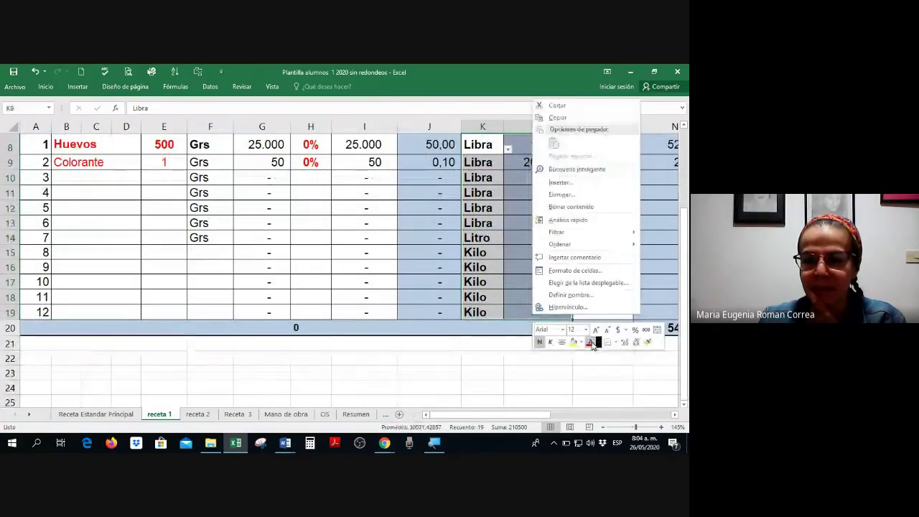
pyautogui.click(590, 343)
pyautogui.scroll(3, 165, 328)
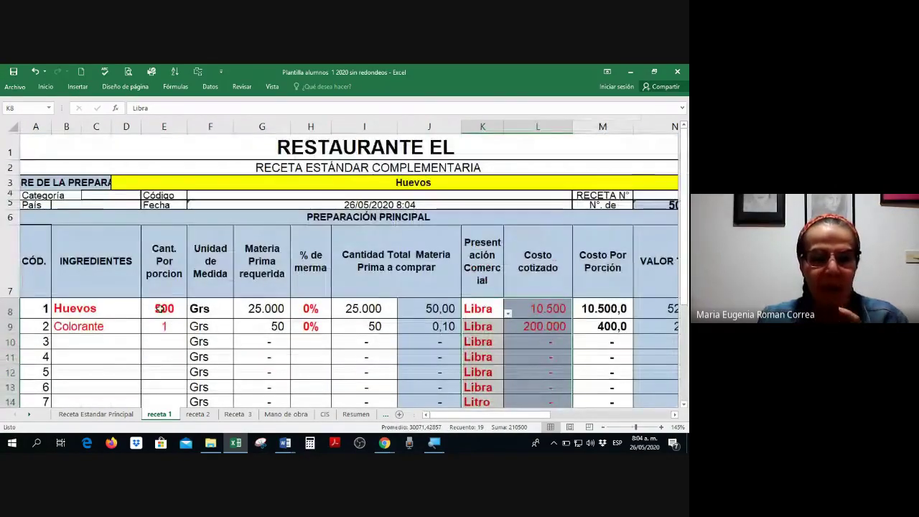
pyautogui.click(160, 309)
# Give Huevos 2 per portion in E8 and change its unit in F8 to Unidad.
pyautogui.write('2')
pyautogui.press('Return')
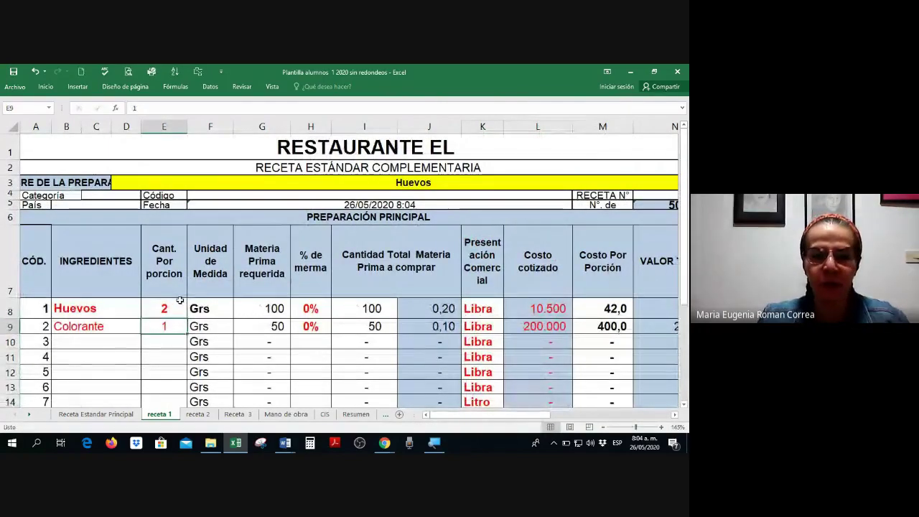
pyautogui.press('Up')
pyautogui.press('Right')
pyautogui.write('U')
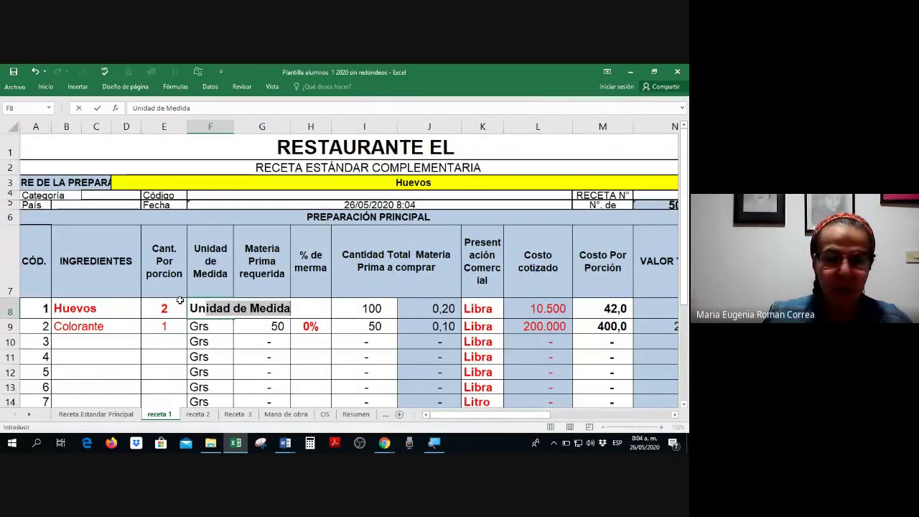
pyautogui.press('Escape')
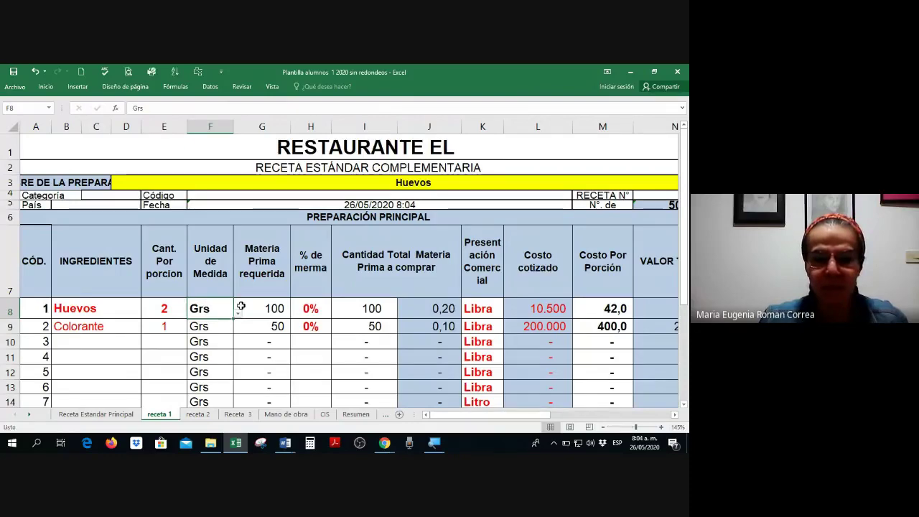
pyautogui.scroll(3, 233, 310)
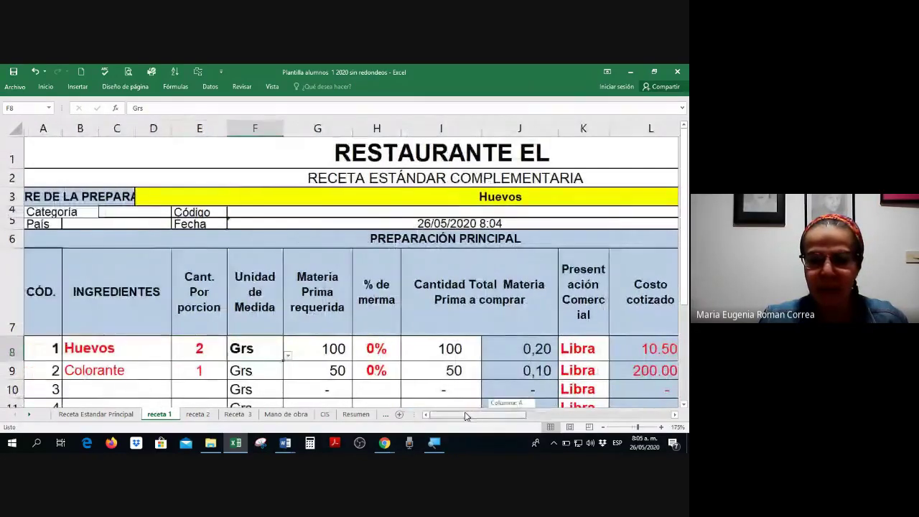
pyautogui.scroll(-1, 354, 329)
pyautogui.click(287, 286)
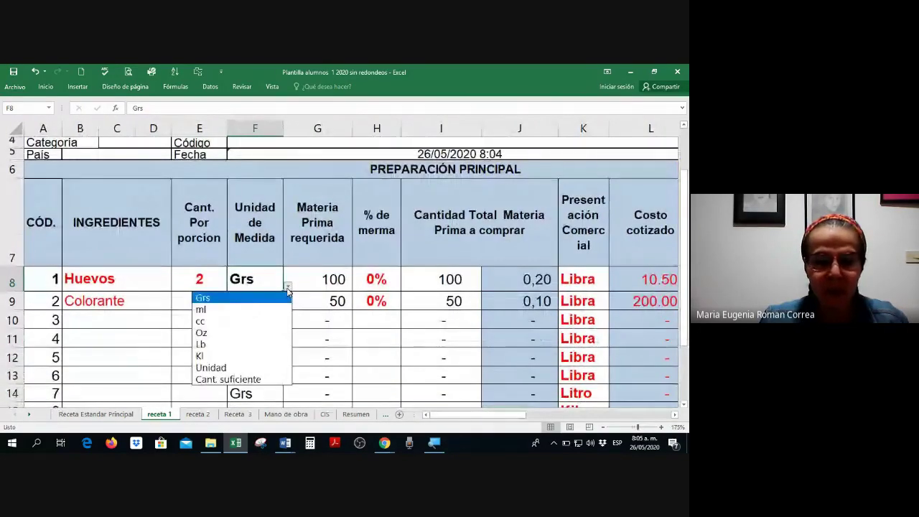
pyautogui.click(244, 368)
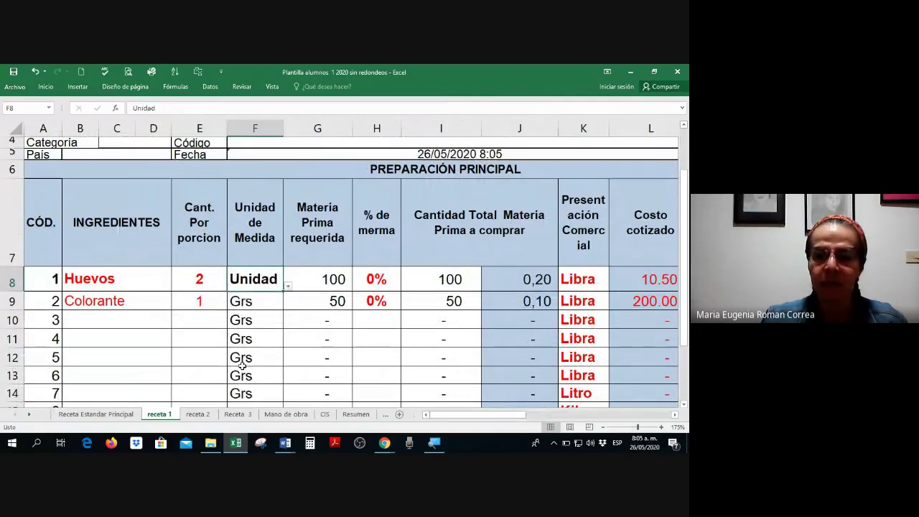
pyautogui.click(377, 283)
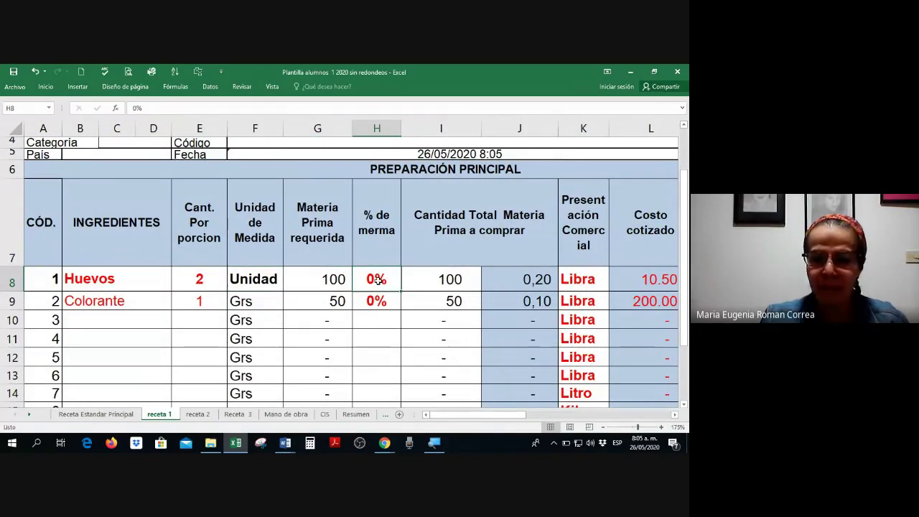
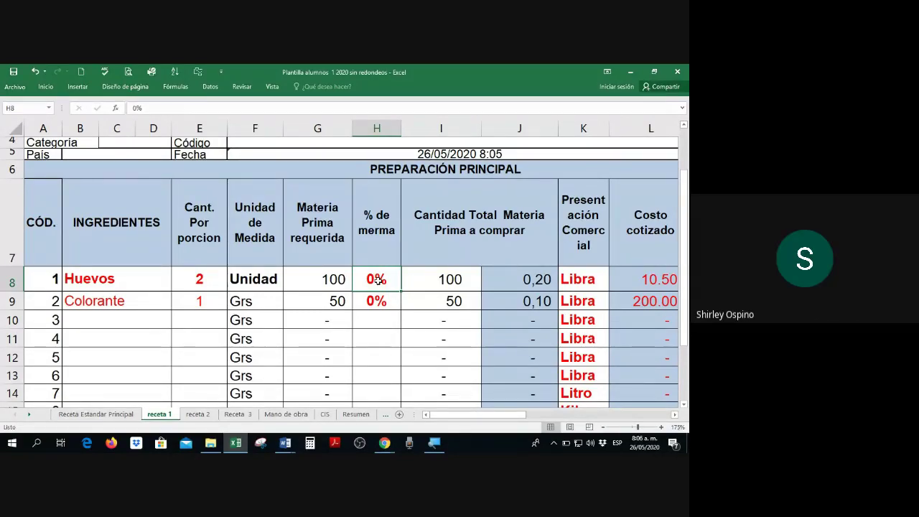
# Bring Chrome to the front and open a new blank tab.
pyautogui.click(385, 443)
pyautogui.moveTo(385, 442)
pyautogui.click(413, 414)
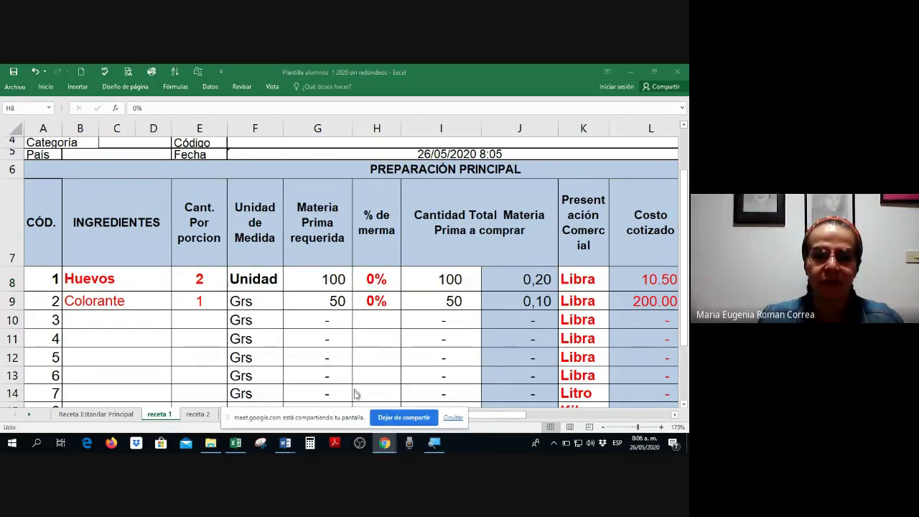
pyautogui.click(347, 403)
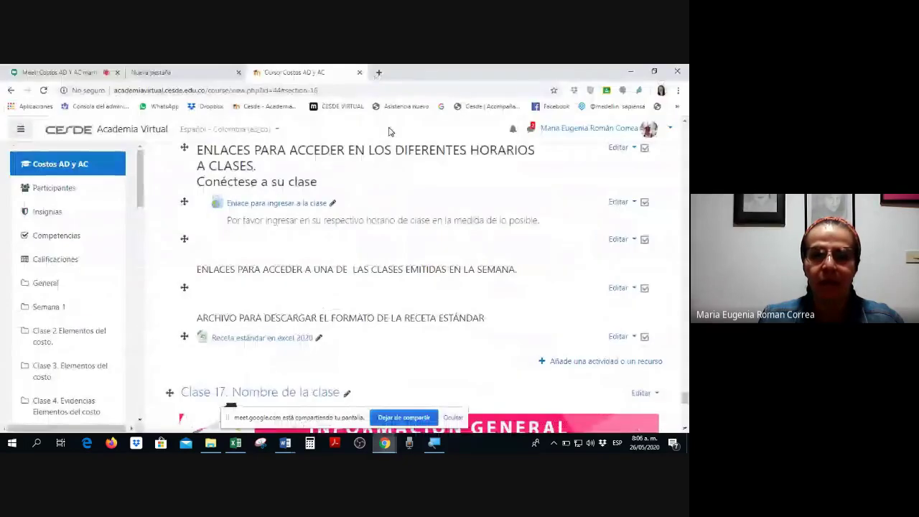
pyautogui.hotkey('ctrl', 't')
# Search Google for 'huevos en cacerola' and enlarge an egg photo from the image results.
pyautogui.click(310, 263)
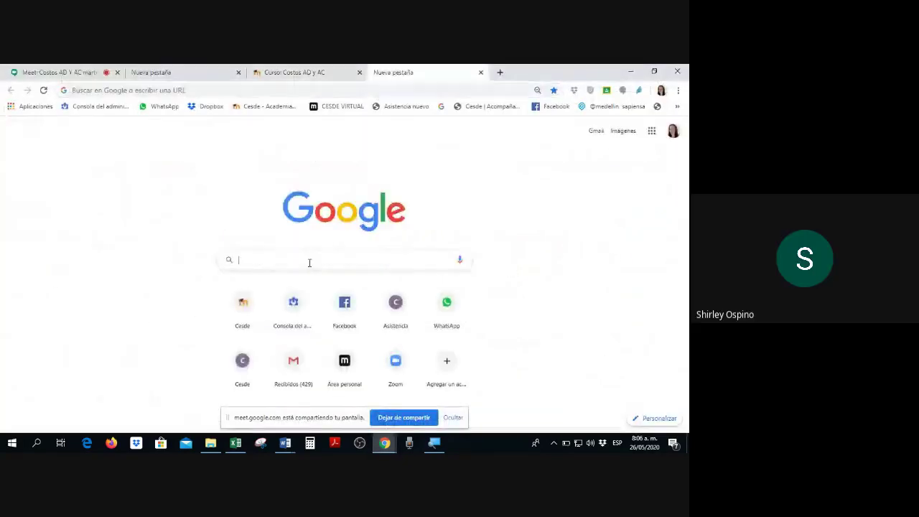
pyautogui.write('hues')
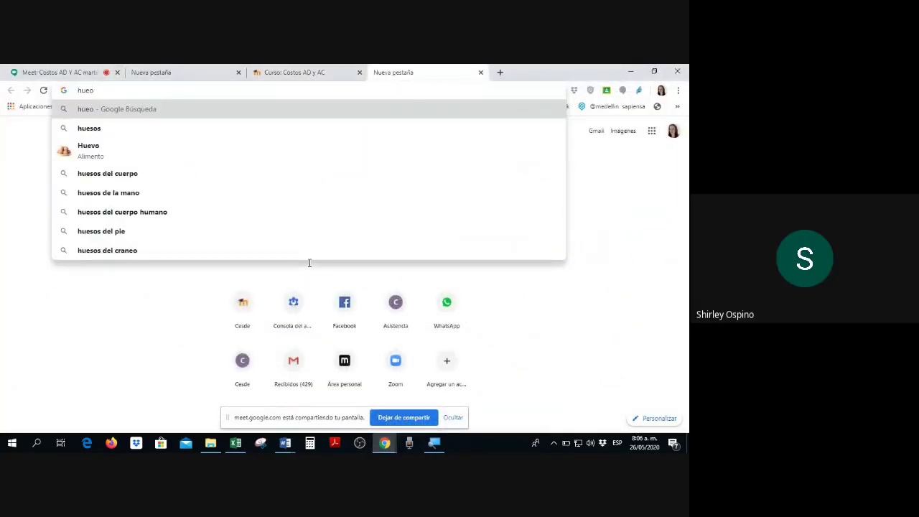
pyautogui.press('BackSpace')
pyautogui.write('bo')
pyautogui.press('BackSpace')
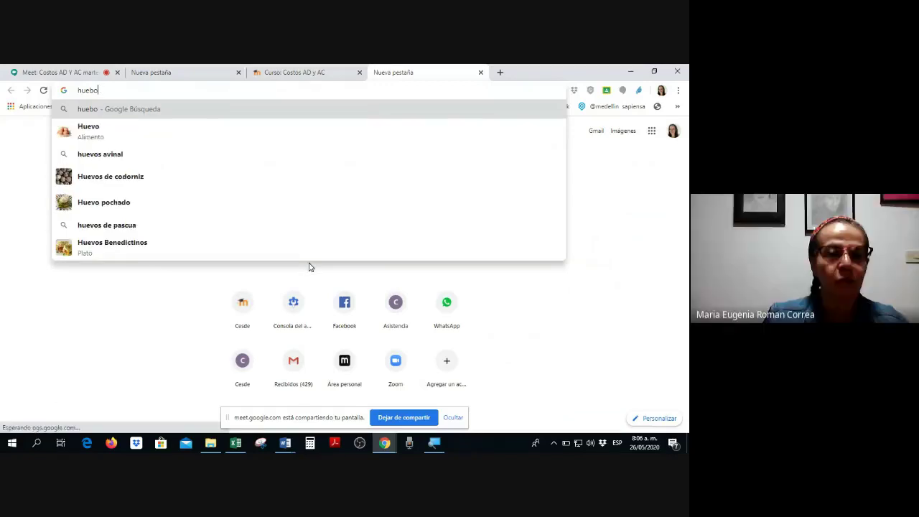
pyautogui.press('BackSpace')
pyautogui.write('vos en')
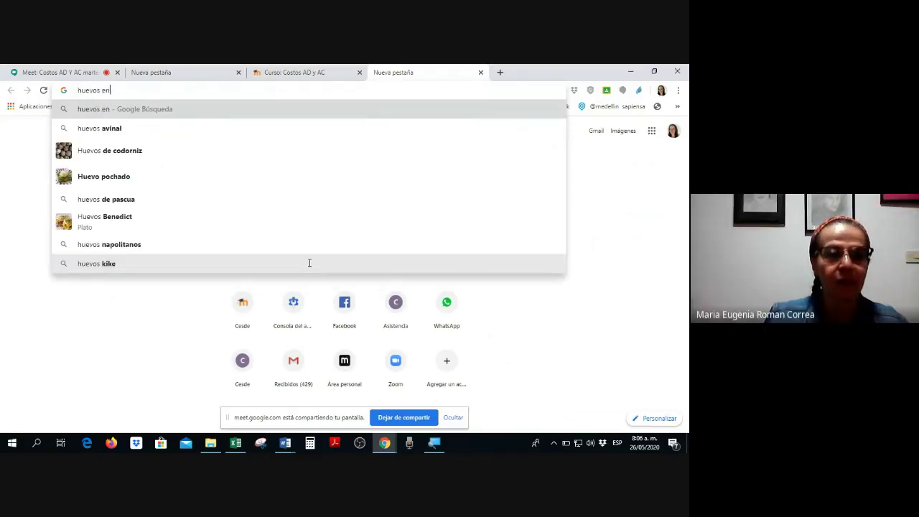
pyautogui.write(' cac')
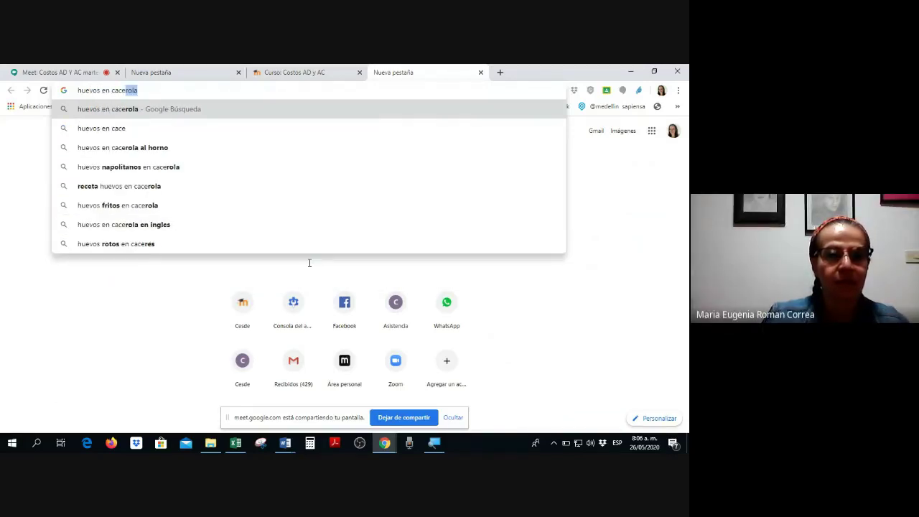
pyautogui.write('e')
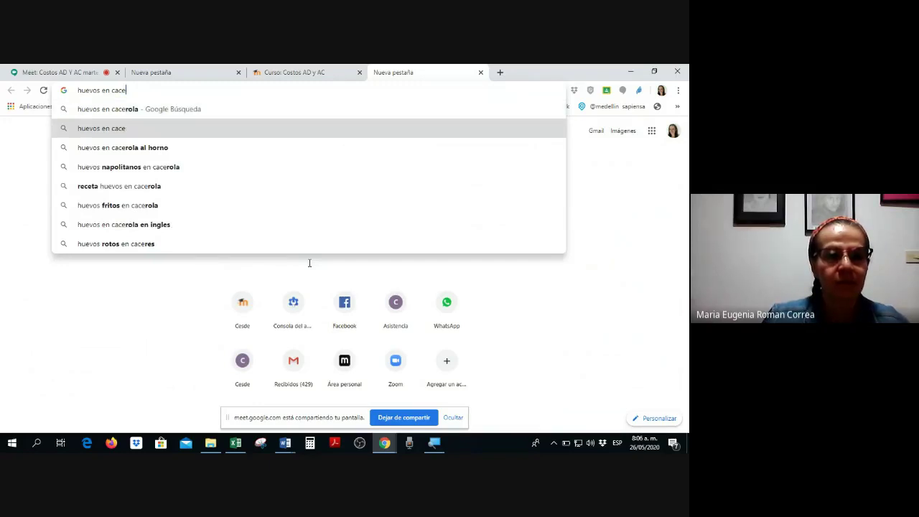
pyautogui.press('Up')
pyautogui.press('Down')
pyautogui.press('Return')
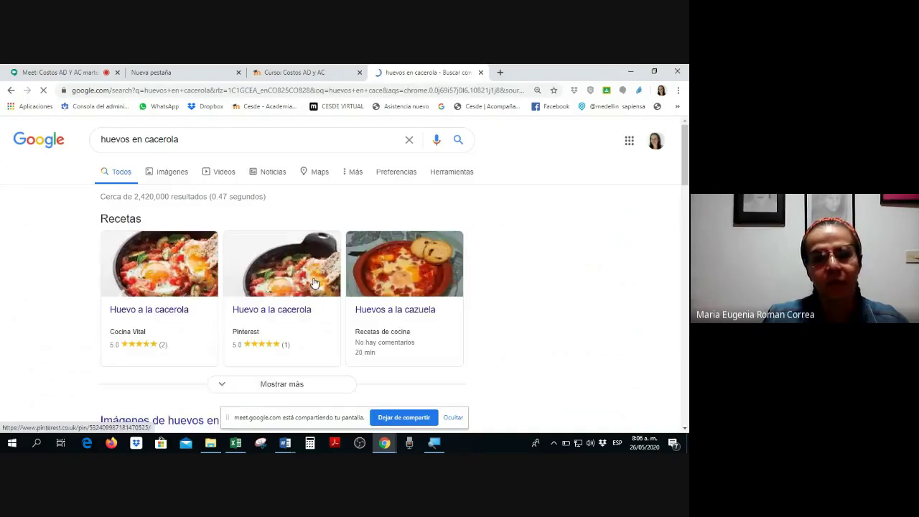
pyautogui.scroll(-3, 492, 264)
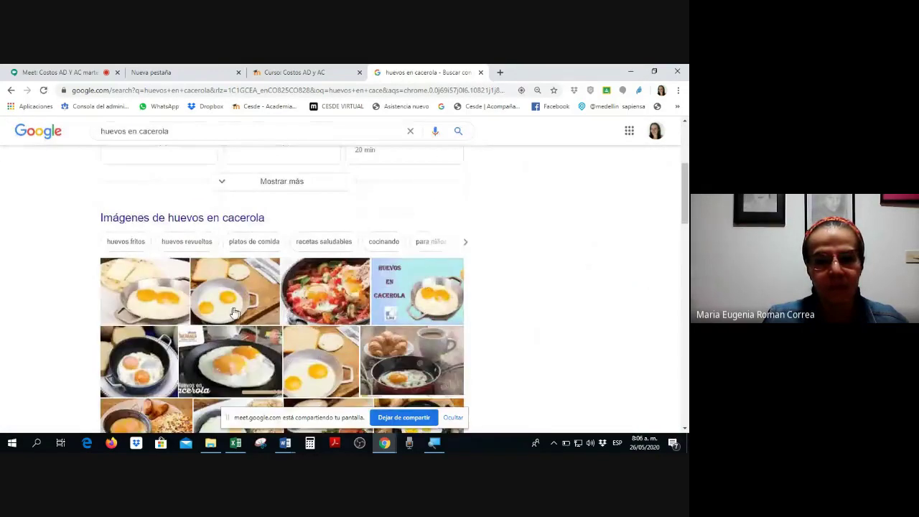
pyautogui.click(203, 300)
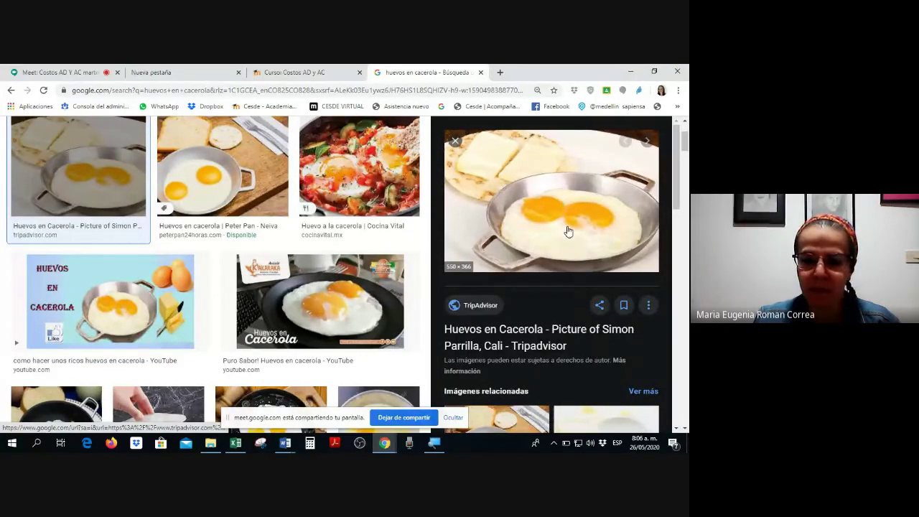
# Return to Excel's receta 1 sheet and check the Huevos unit and 0% merma cells.
pyautogui.click(236, 443)
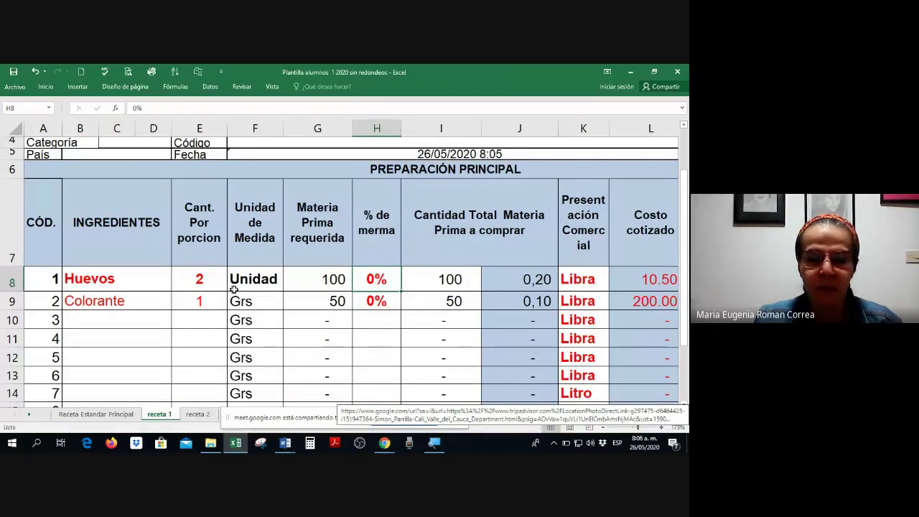
pyautogui.click(249, 279)
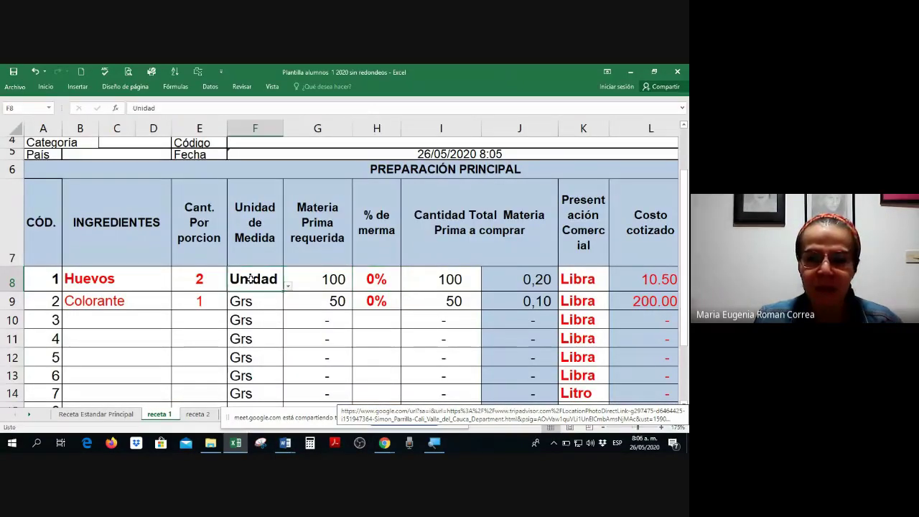
pyautogui.click(387, 273)
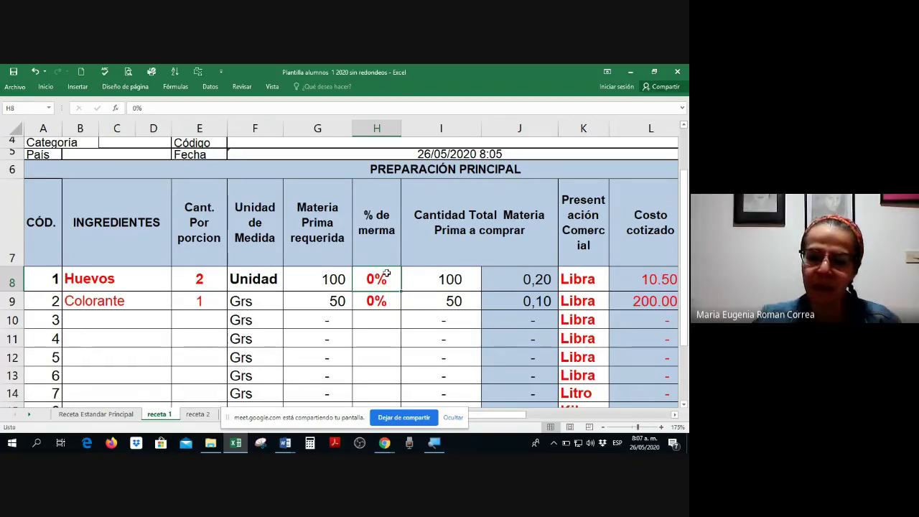
pyautogui.click(385, 444)
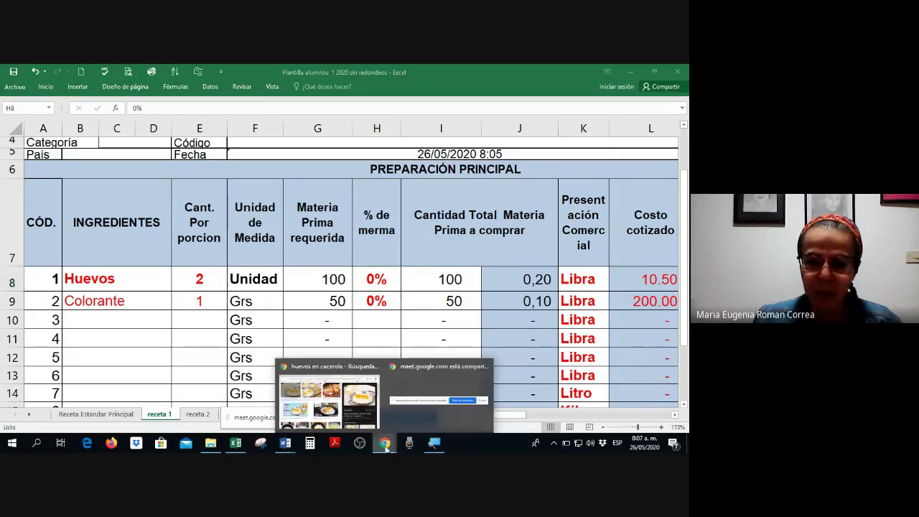
pyautogui.click(337, 397)
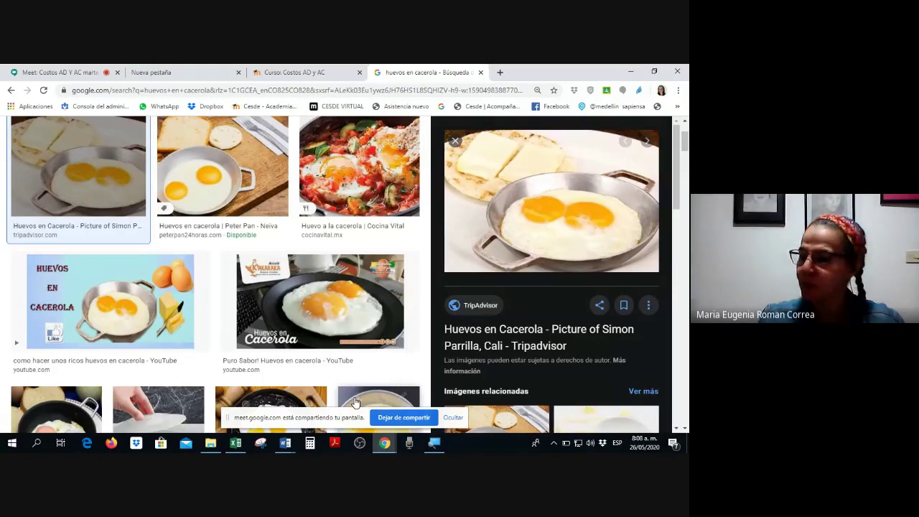
pyautogui.hotkey('alt', 'Tab')
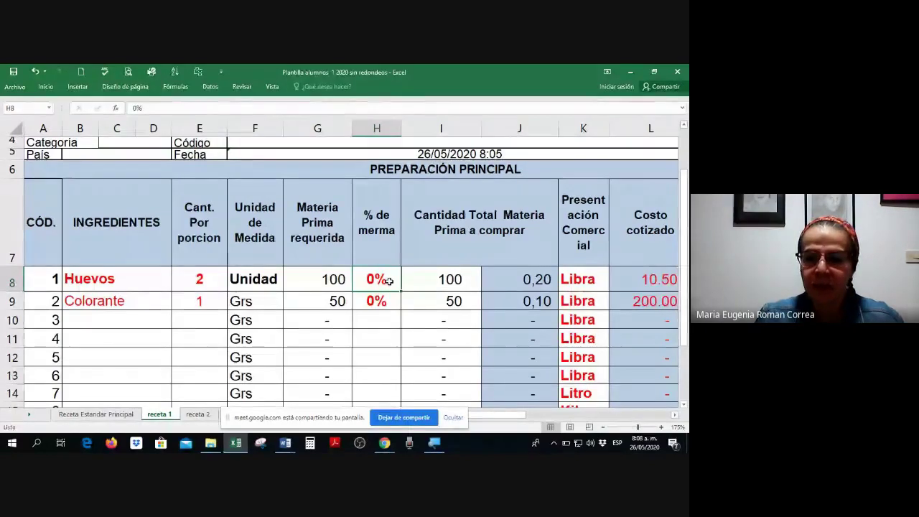
# Set Huevos to Unidad presentation with a quoted cost of 450, totalling 45.000.
pyautogui.press('Right')
pyautogui.press('Right')
pyautogui.press('Right')
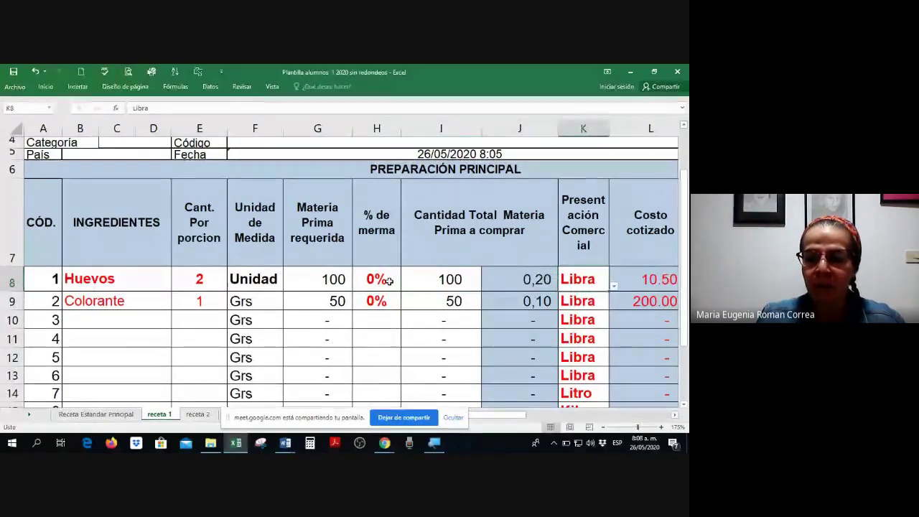
pyautogui.click(614, 285)
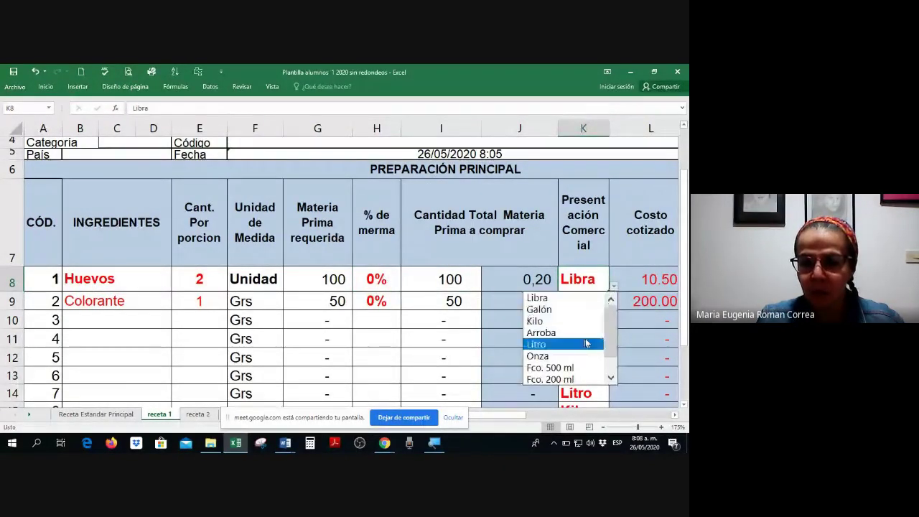
pyautogui.scroll(-1, 579, 352)
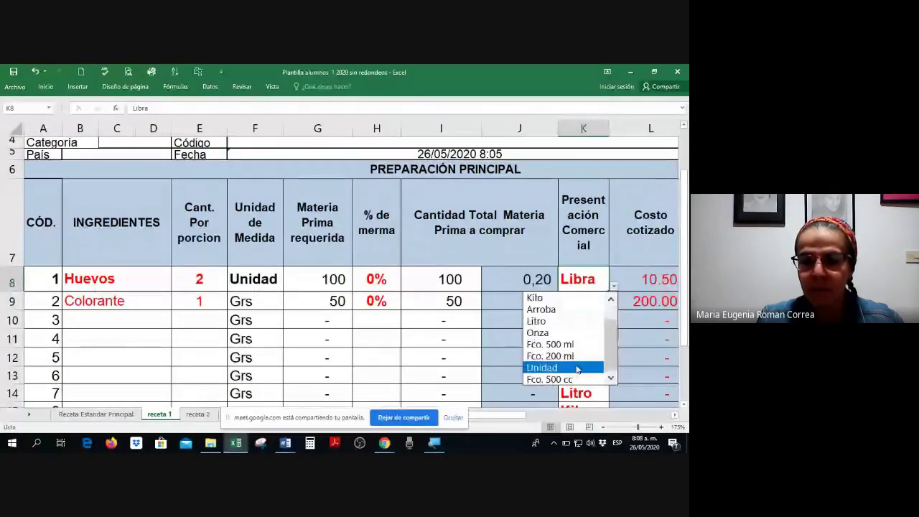
pyautogui.click(574, 366)
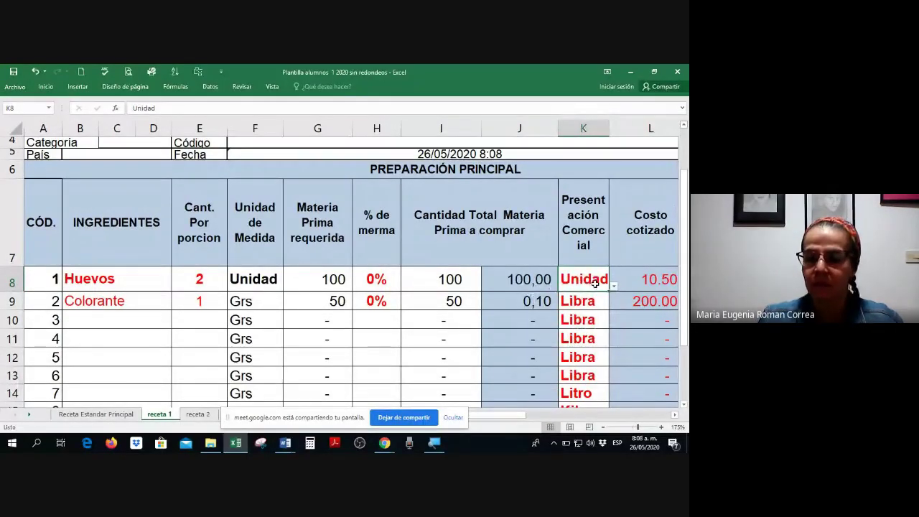
pyautogui.press('Right')
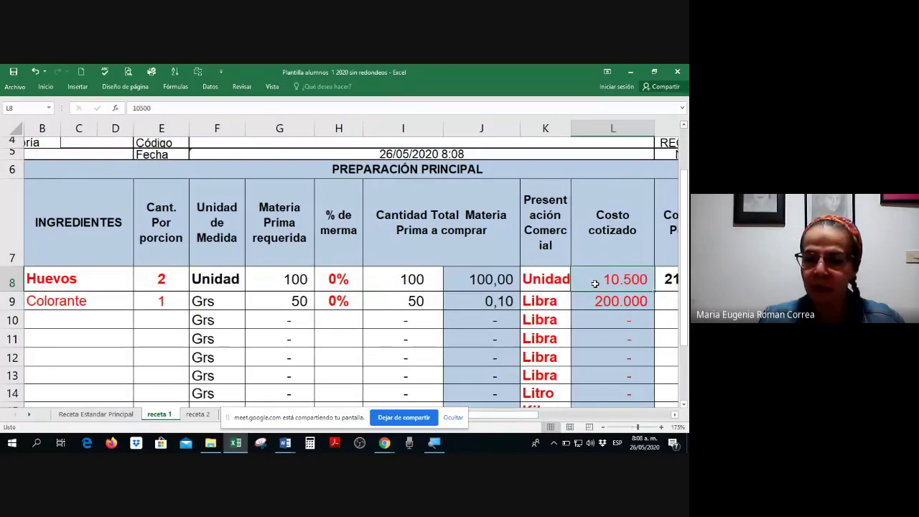
pyautogui.write('450')
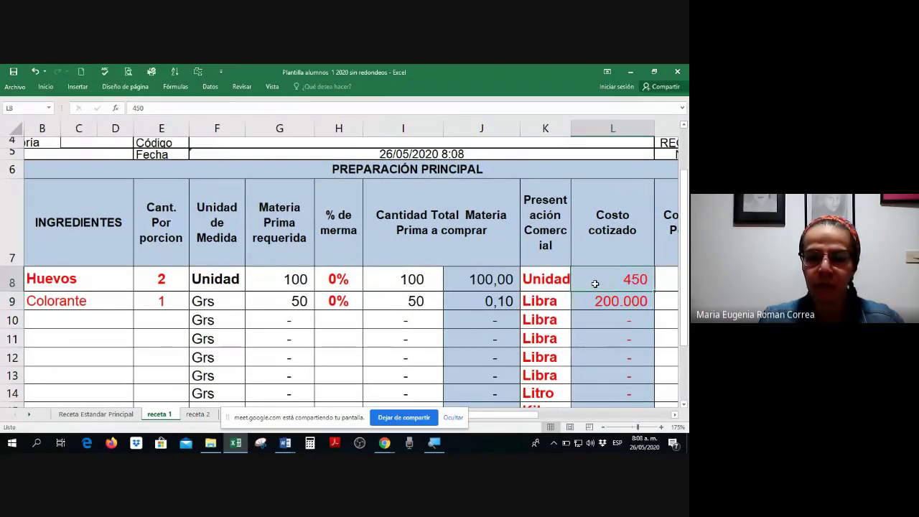
pyautogui.press('Right')
pyautogui.press('Right')
pyautogui.press('Right')
# Move to the Colorante ingredient cell to replace it.
pyautogui.press('Left')
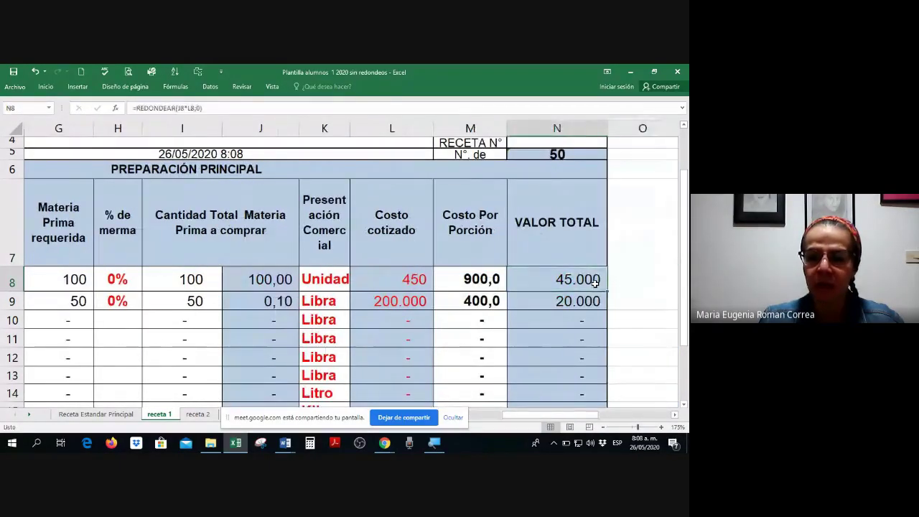
pyautogui.press('Left')
pyautogui.press('Left')
pyautogui.press('Left')
pyautogui.press('Left')
pyautogui.press('Left')
pyautogui.press('Left')
pyautogui.press('Left')
pyautogui.press('Left')
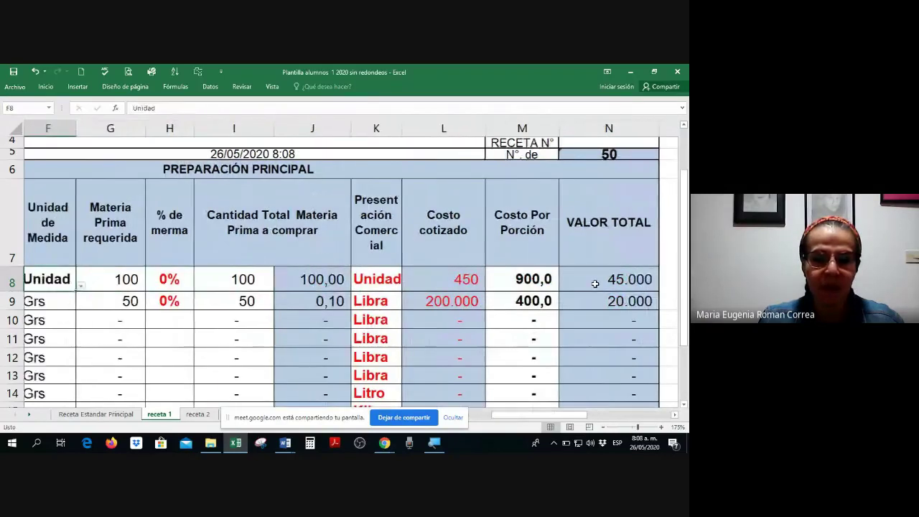
pyautogui.press('Left')
pyautogui.press('Left')
pyautogui.press('Left')
pyautogui.press('Down')
pyautogui.press('Right')
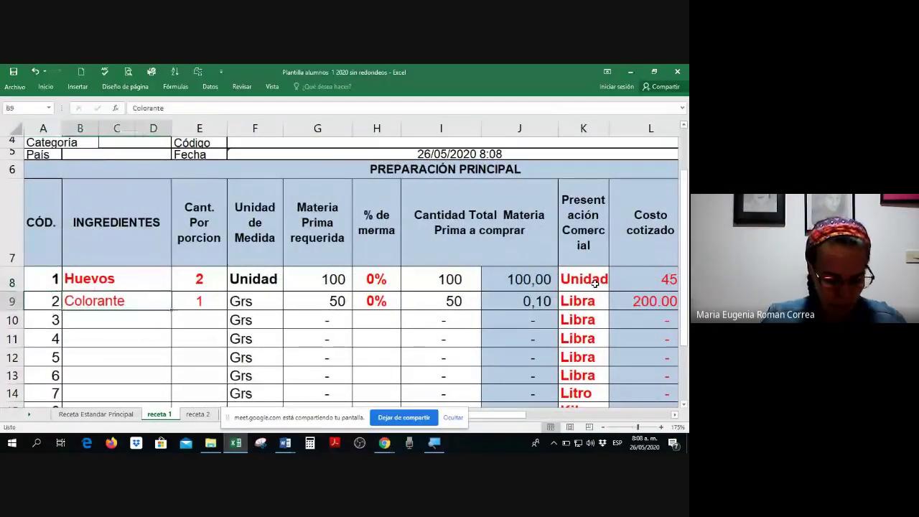
# Enter Mantequilla and Aceite as the ingredients in rows 9 and 10.
pyautogui.write('Mante')
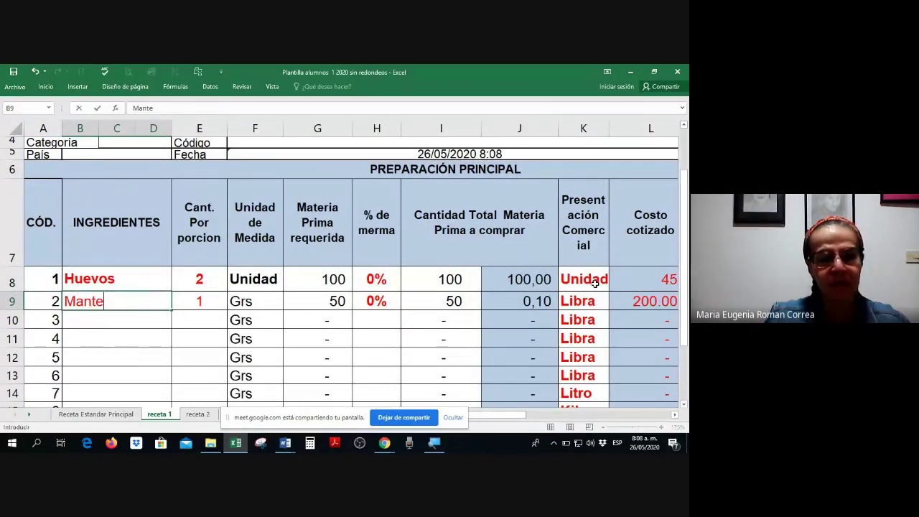
pyautogui.write('quill')
pyautogui.write('a')
pyautogui.press('Return')
pyautogui.write('Ac')
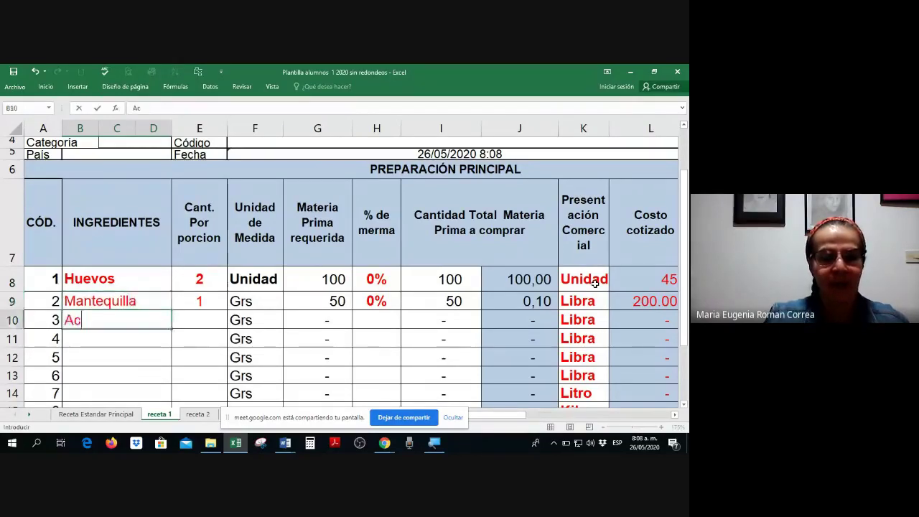
pyautogui.write('eite')
pyautogui.press('Tab')
# Give both 5 grs per portion and 5% merma, giving 263 to buy.
pyautogui.press('Up')
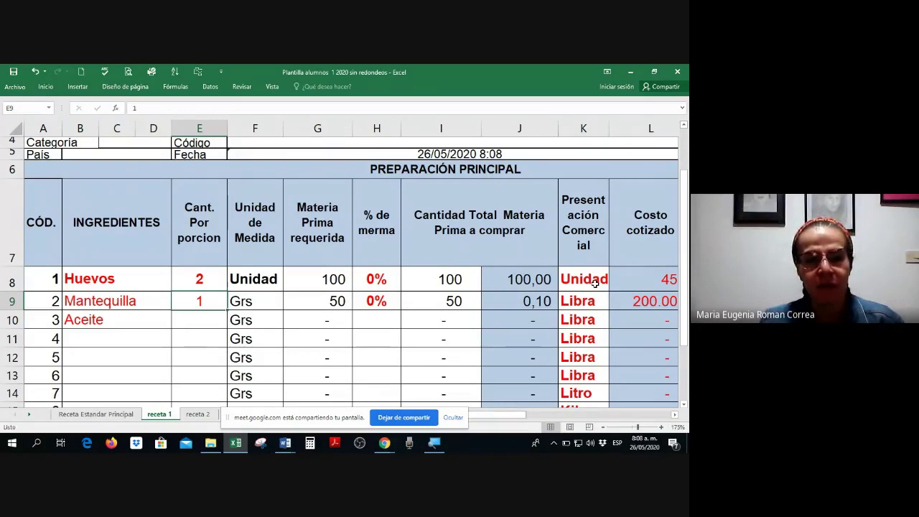
pyautogui.write('5')
pyautogui.press('Return')
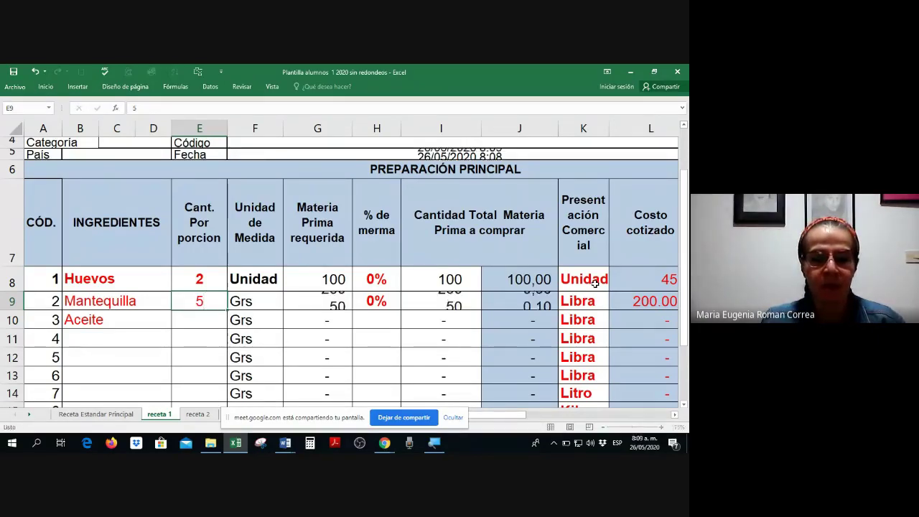
pyautogui.write('5')
pyautogui.press('Return')
pyautogui.press('Up')
pyautogui.press('Right')
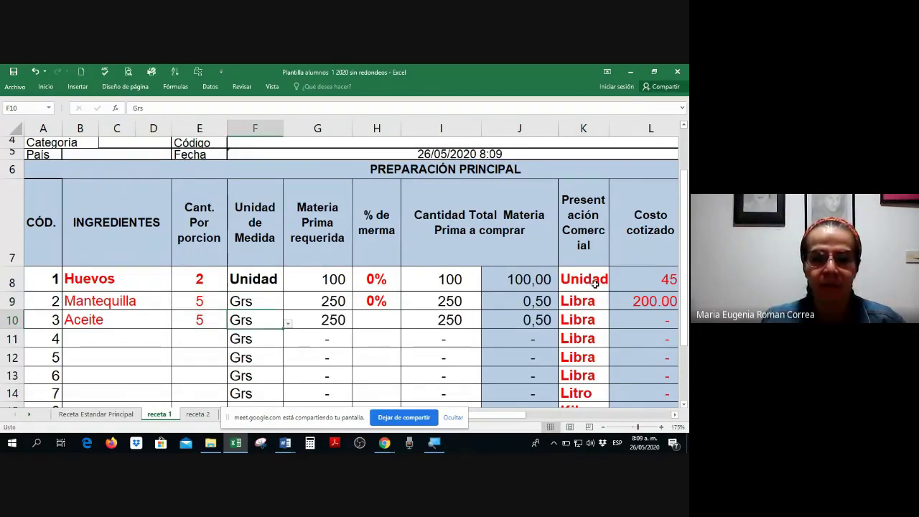
pyautogui.press('Right')
pyautogui.press('Right')
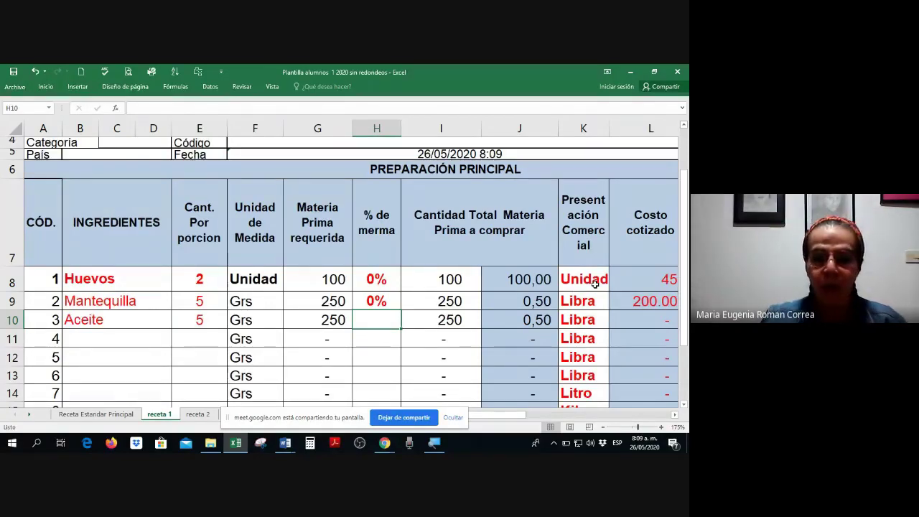
pyautogui.write('5')
pyautogui.press('Return')
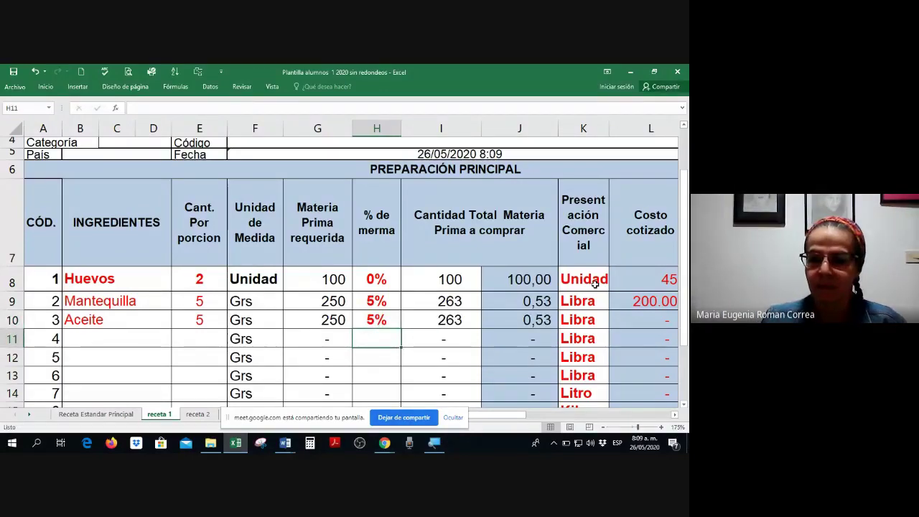
pyautogui.press('Up')
pyautogui.press('Up')
# Enter 12.000 as Mantequilla's quoted cost per Libra.
pyautogui.press('Right')
pyautogui.press('Right')
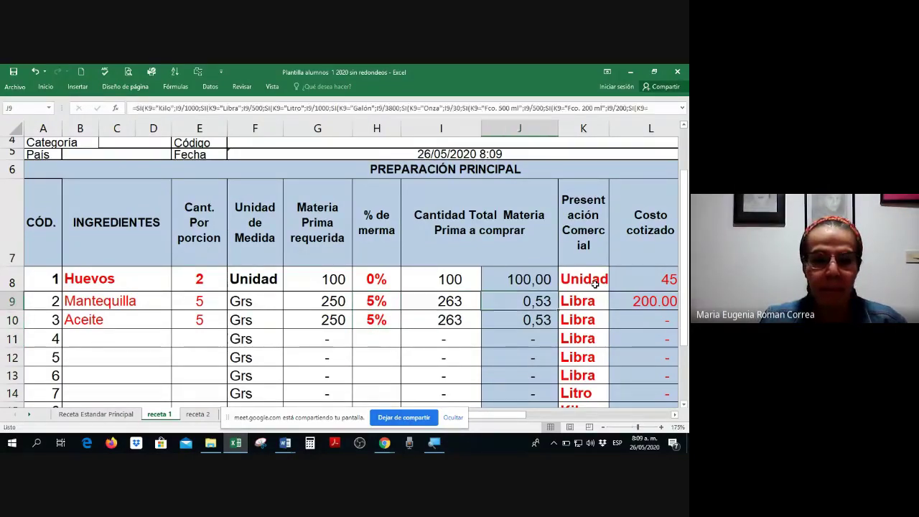
pyautogui.press('Right')
pyautogui.press('Right')
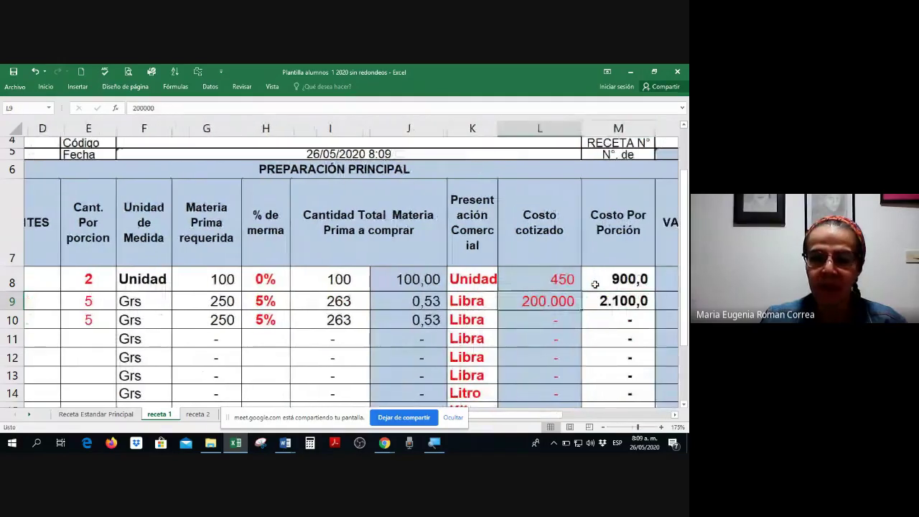
pyautogui.write('80')
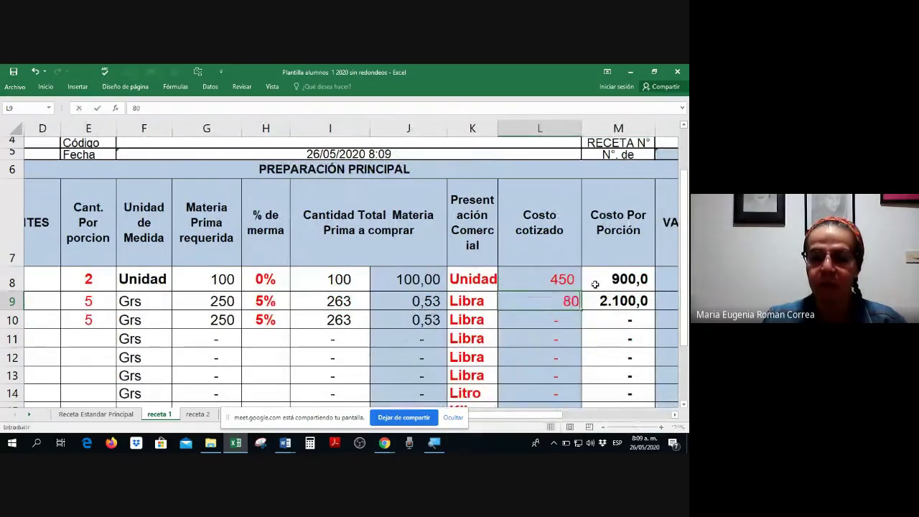
pyautogui.write('00')
pyautogui.press('Return')
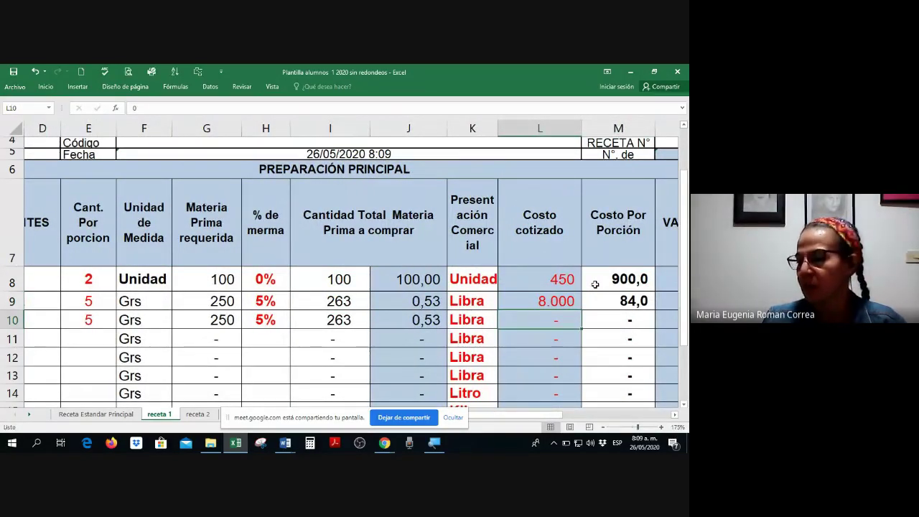
pyautogui.press('Up')
pyautogui.press('F2')
pyautogui.press('BackSpace')
pyautogui.press('BackSpace')
pyautogui.press('BackSpace')
pyautogui.write('120')
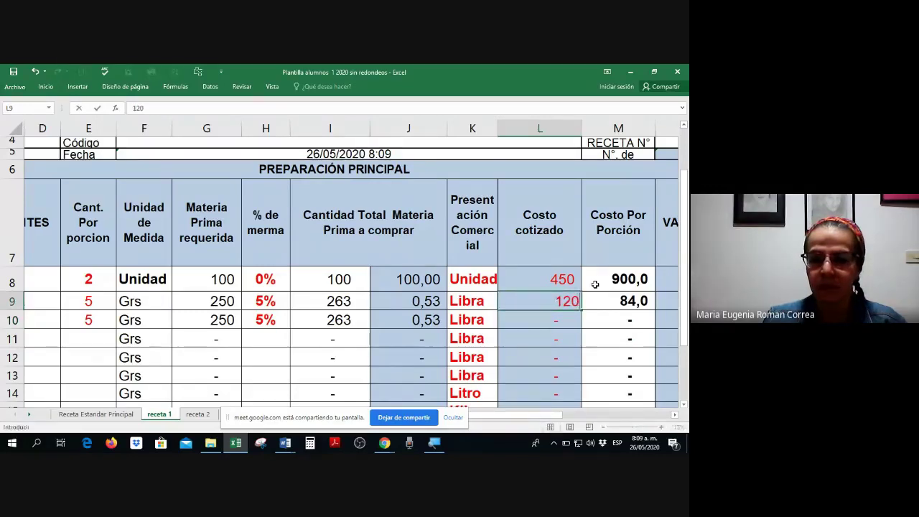
pyautogui.write('00')
pyautogui.press('Return')
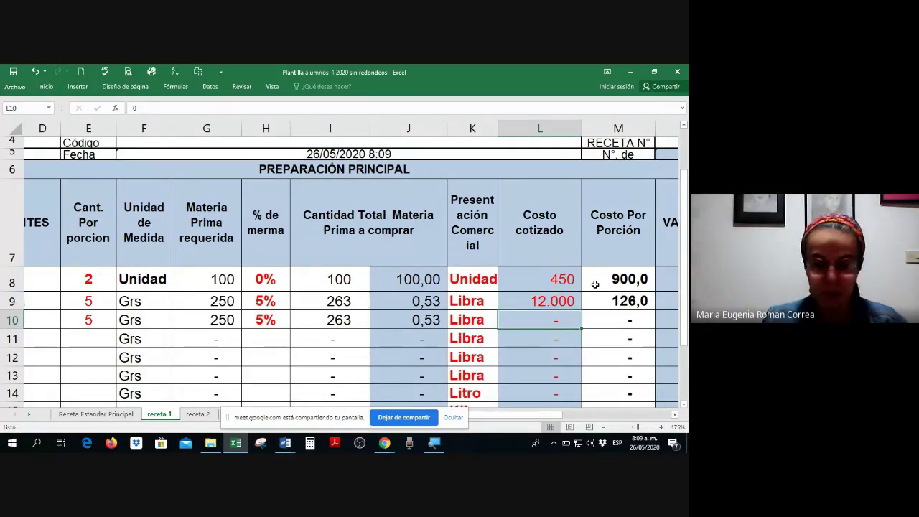
# Price Aceite at 8.000 per Litro and check the totals of 6.300 and 2.100.
pyautogui.press('BackSpace')
pyautogui.write('00')
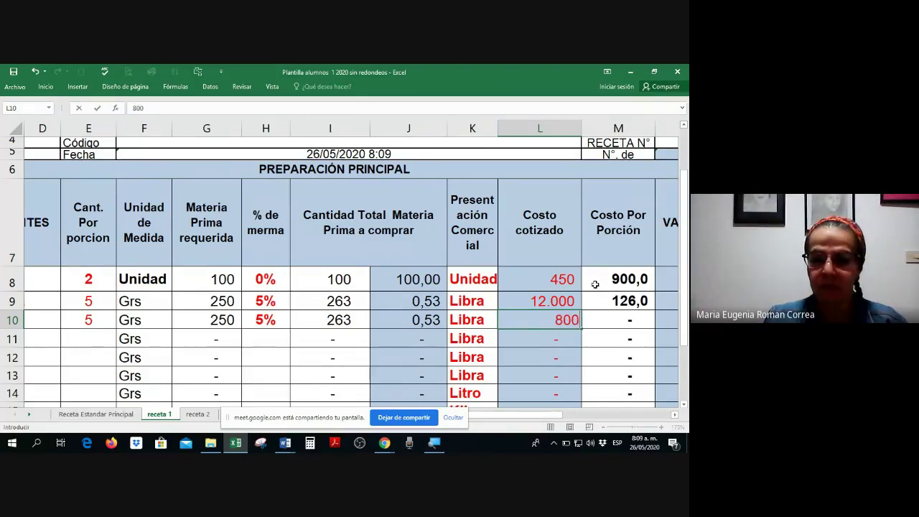
pyautogui.write('0')
pyautogui.press('Return')
pyautogui.press('Left')
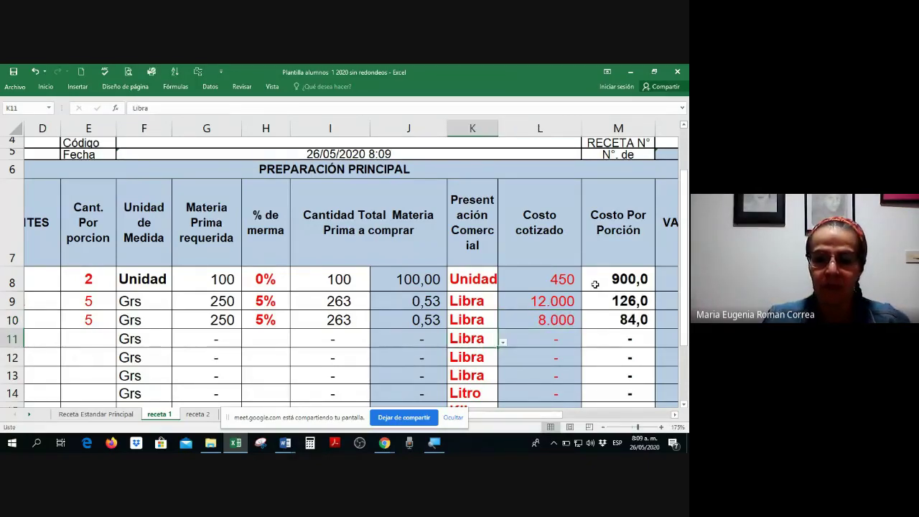
pyautogui.press('Up')
pyautogui.write('Li')
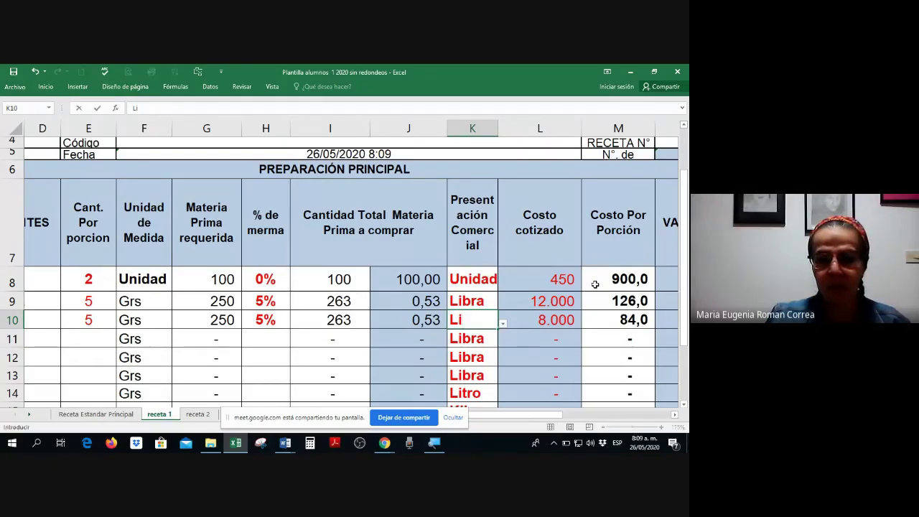
pyautogui.write('tro')
pyautogui.press('Tab')
pyautogui.press('Up')
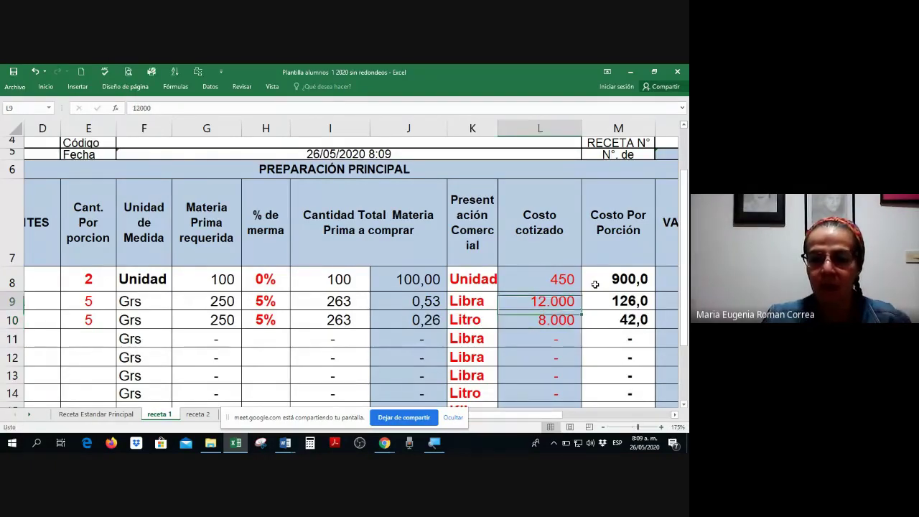
pyautogui.press('Right')
pyautogui.press('Right')
pyautogui.press('Right')
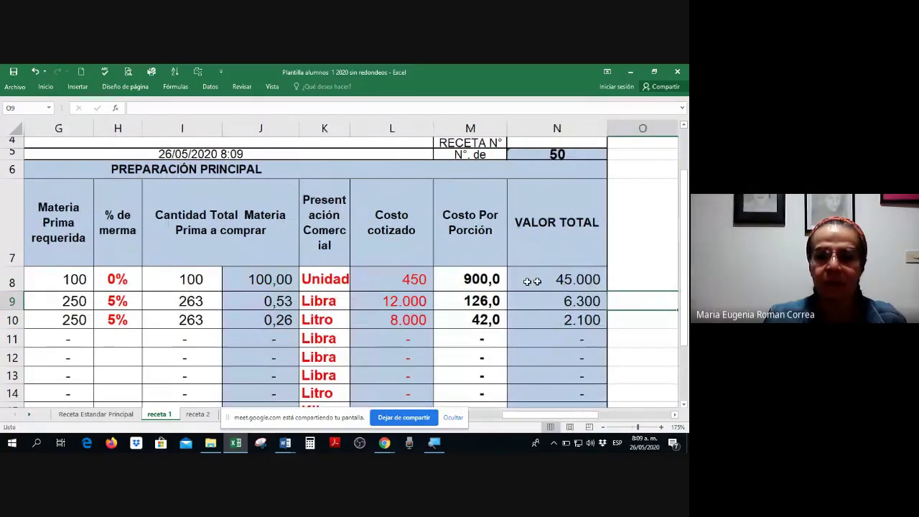
pyautogui.keyDown('ctrl'); pyautogui.scroll(-1, 532, 280); pyautogui.keyUp('ctrl')
pyautogui.keyDown('ctrl'); pyautogui.scroll(-1, 531, 280); pyautogui.keyUp('ctrl')
pyautogui.moveTo(545, 419); pyautogui.dragTo(489, 419)
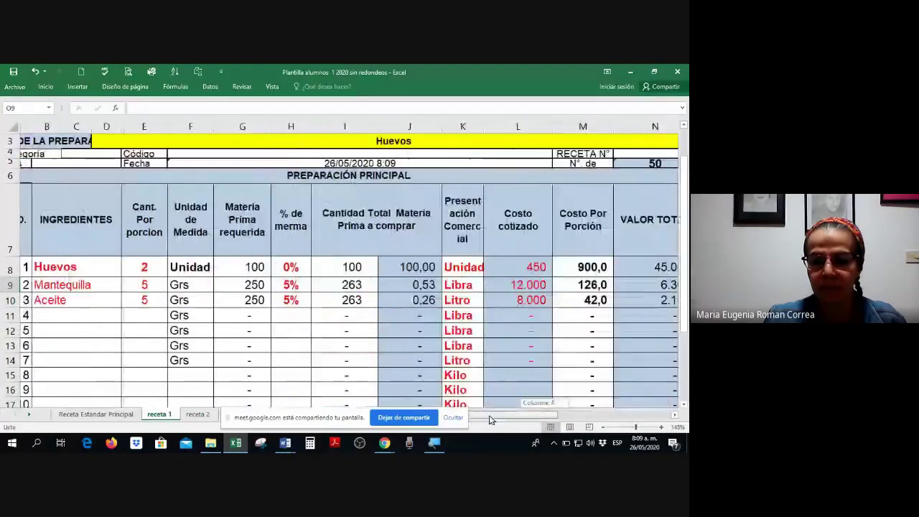
pyautogui.keyDown('ctrl'); pyautogui.scroll(-1, 442, 346); pyautogui.keyUp('ctrl')
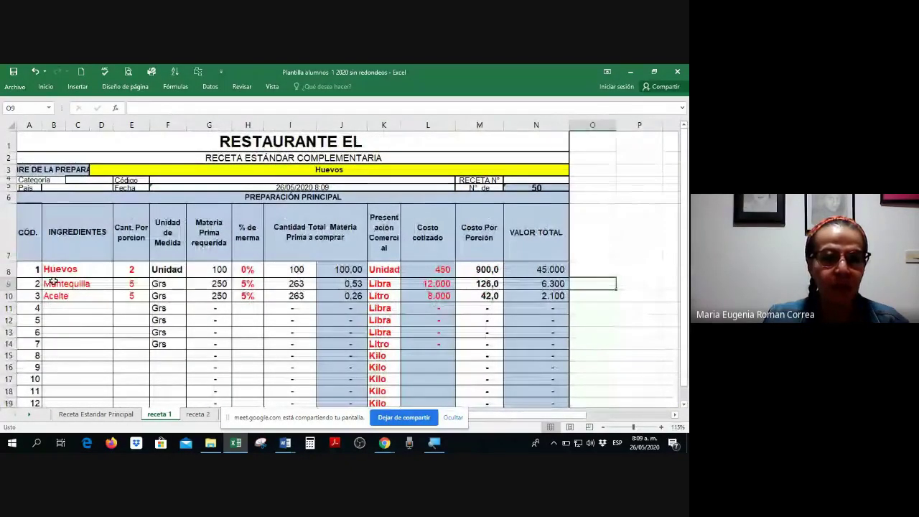
pyautogui.moveTo(57, 269); pyautogui.dragTo(132, 320)
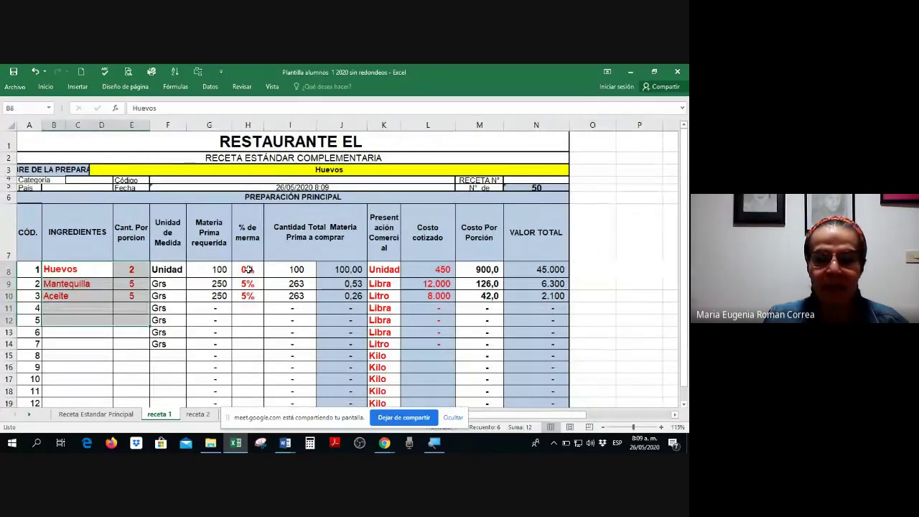
pyautogui.moveTo(247, 270); pyautogui.dragTo(247, 332)
pyautogui.moveTo(387, 270); pyautogui.dragTo(386, 331)
pyautogui.click(405, 272)
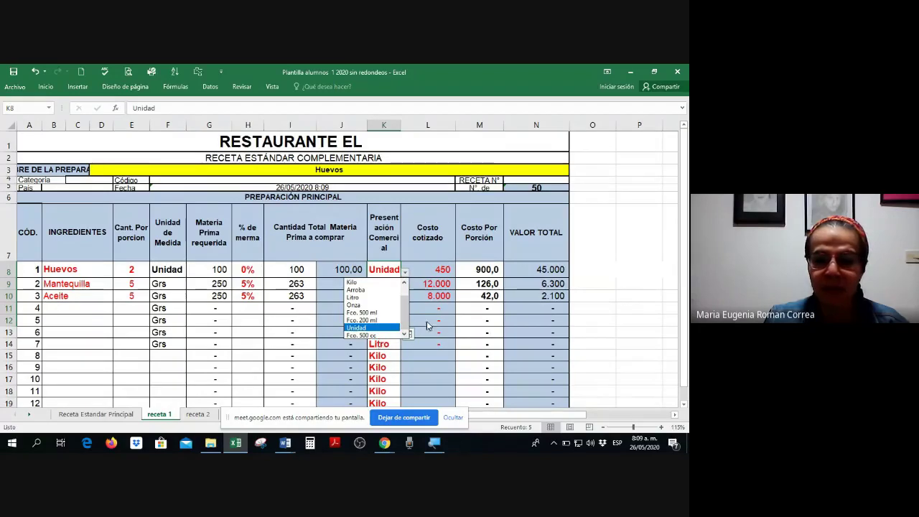
pyautogui.click(436, 268)
pyautogui.moveTo(436, 268); pyautogui.dragTo(435, 322)
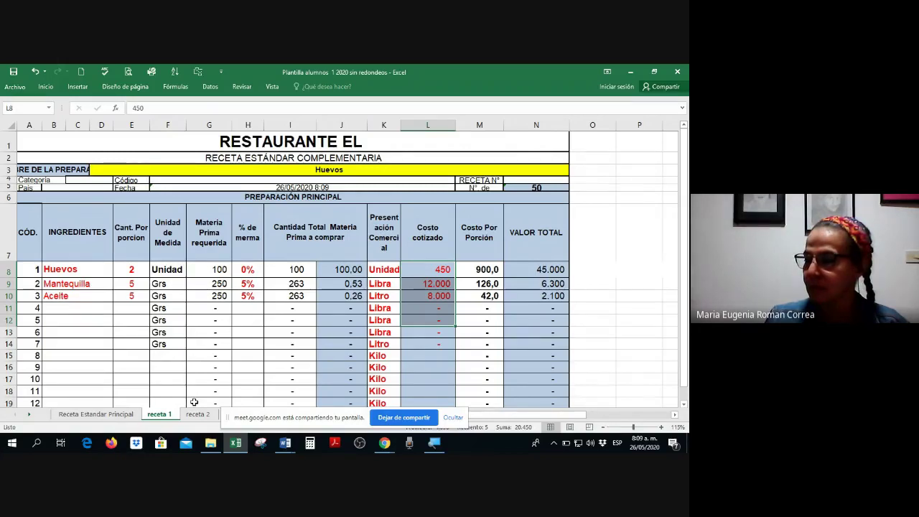
pyautogui.click(291, 344)
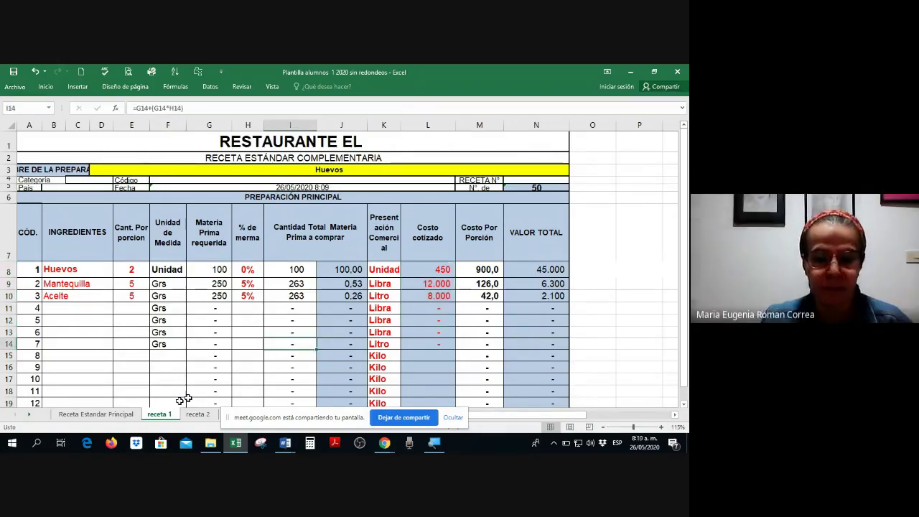
# Switch to the Receta Estandar Principal sheet for Genovesa and go to ingredient cell B7.
pyautogui.click(105, 415)
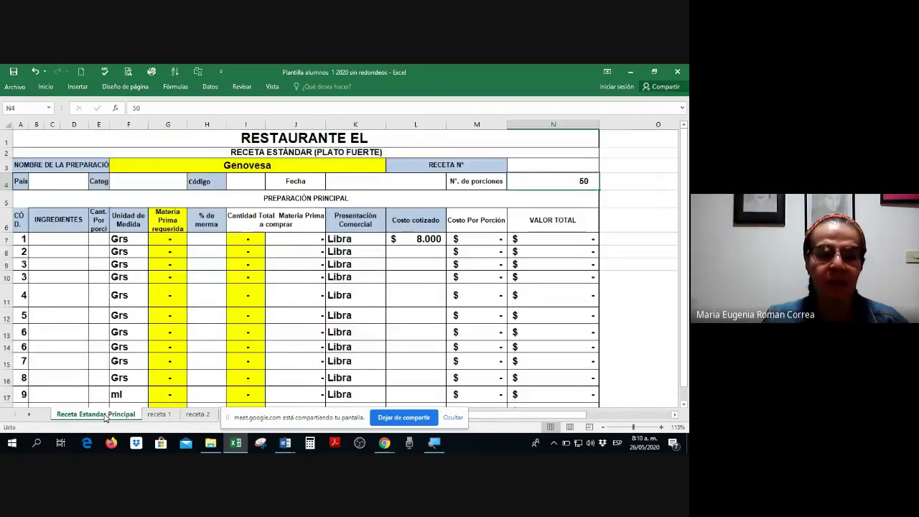
pyautogui.click(223, 163)
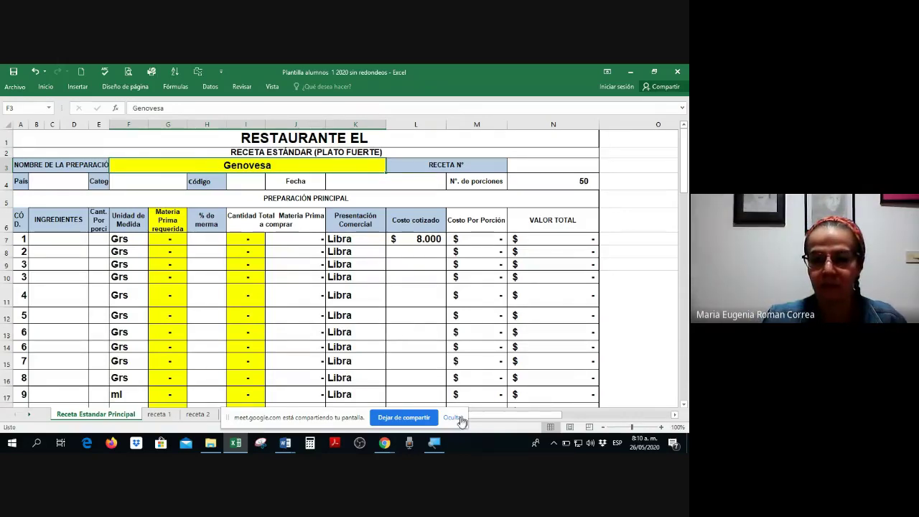
pyautogui.click(453, 417)
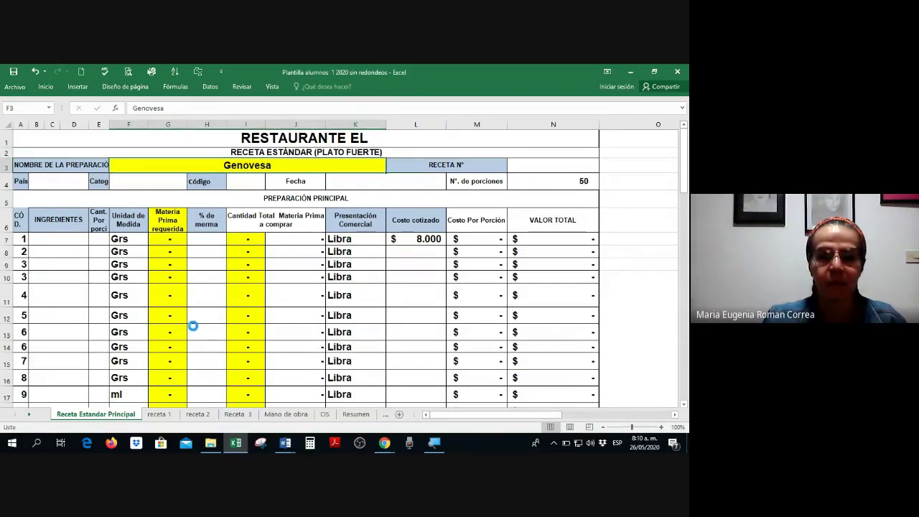
pyautogui.keyDown('ctrl'); pyautogui.scroll(1, 191, 324); pyautogui.keyUp('ctrl')
pyautogui.click(79, 311)
pyautogui.press('Left')
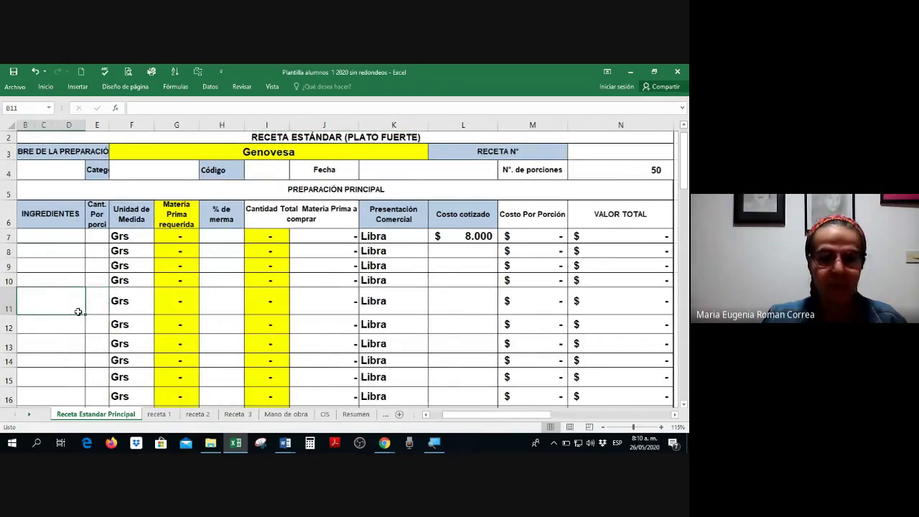
pyautogui.press('Up')
pyautogui.press('Up')
pyautogui.press('Up')
pyautogui.press('Up')
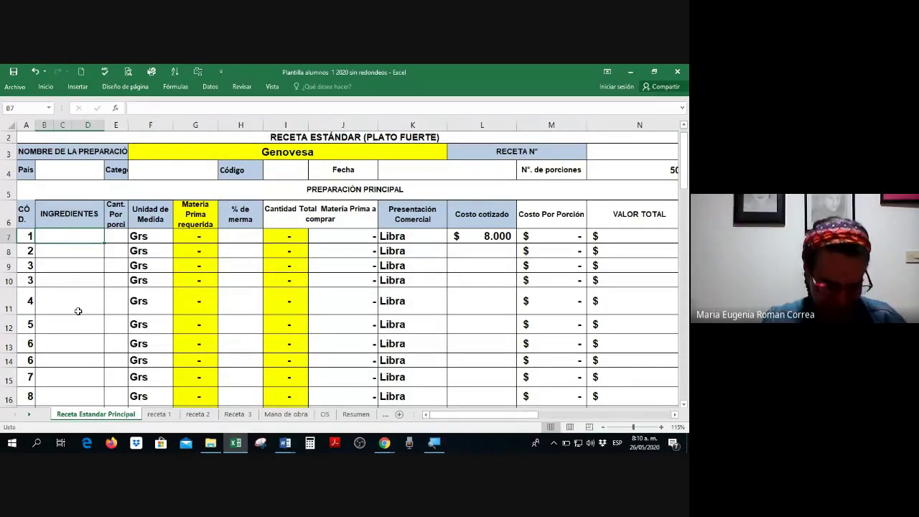
pyautogui.write('Arep')
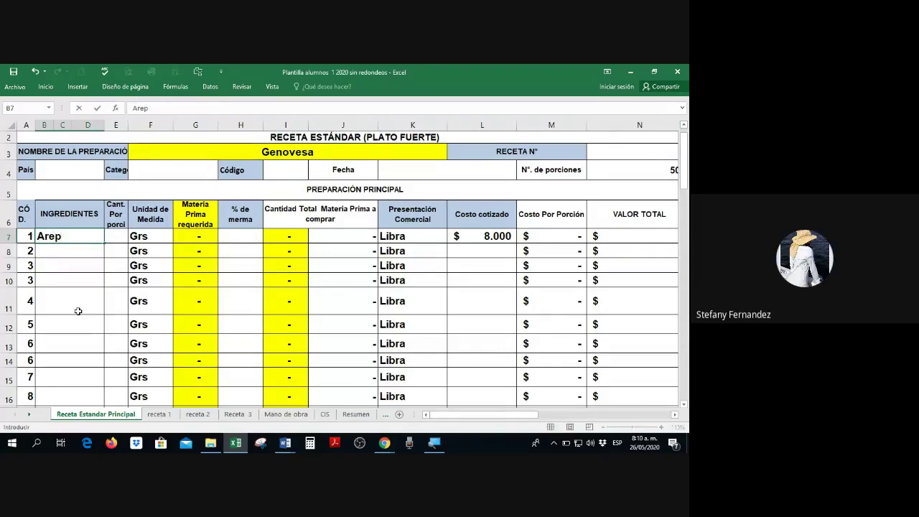
pyautogui.press('Escape')
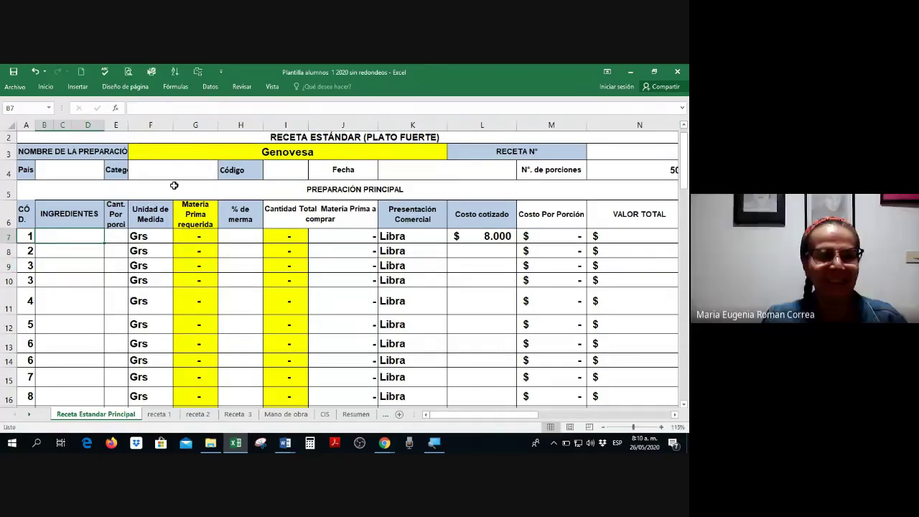
# Format the presentation and quoted-cost cells K7:L16 in red font.
pyautogui.moveTo(108, 236); pyautogui.dragTo(109, 361)
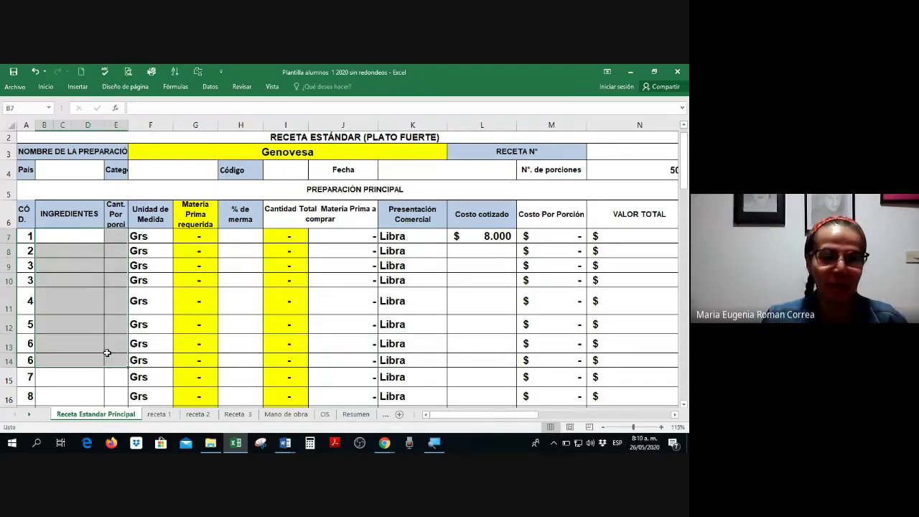
pyautogui.rightClick(108, 361)
pyautogui.press('Escape')
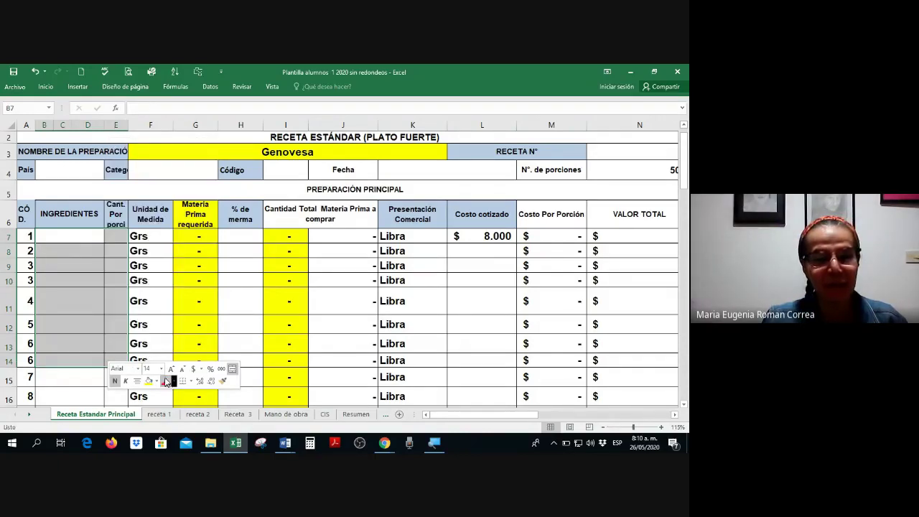
pyautogui.moveTo(242, 240); pyautogui.dragTo(245, 379)
pyautogui.rightClick(245, 379)
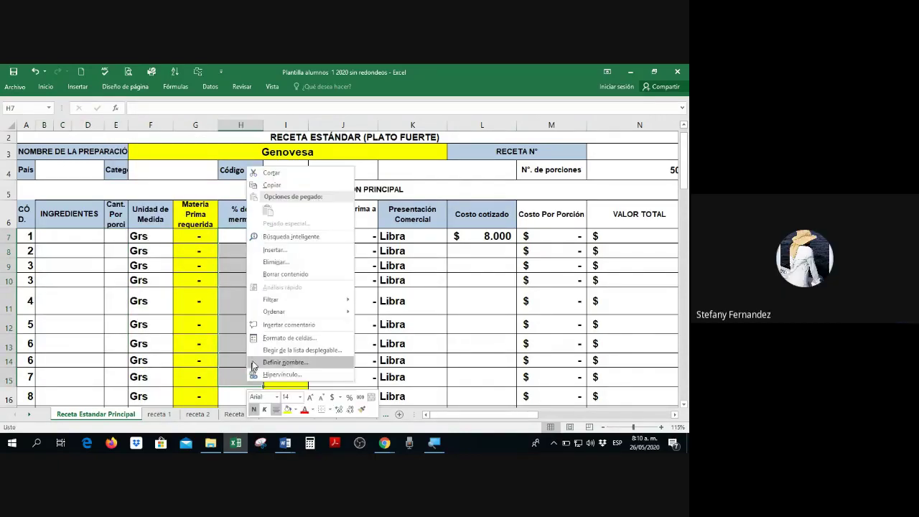
pyautogui.press('Escape')
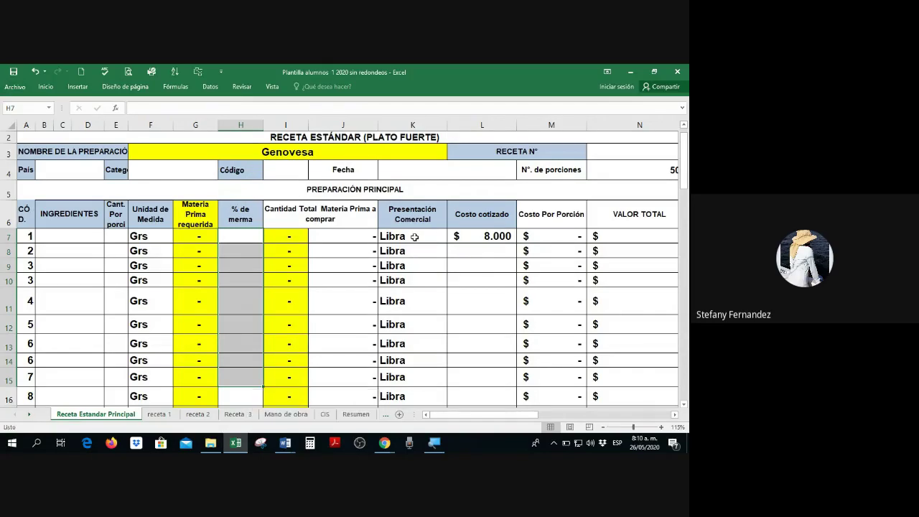
pyautogui.moveTo(416, 237); pyautogui.dragTo(464, 377)
pyautogui.rightClick(464, 376)
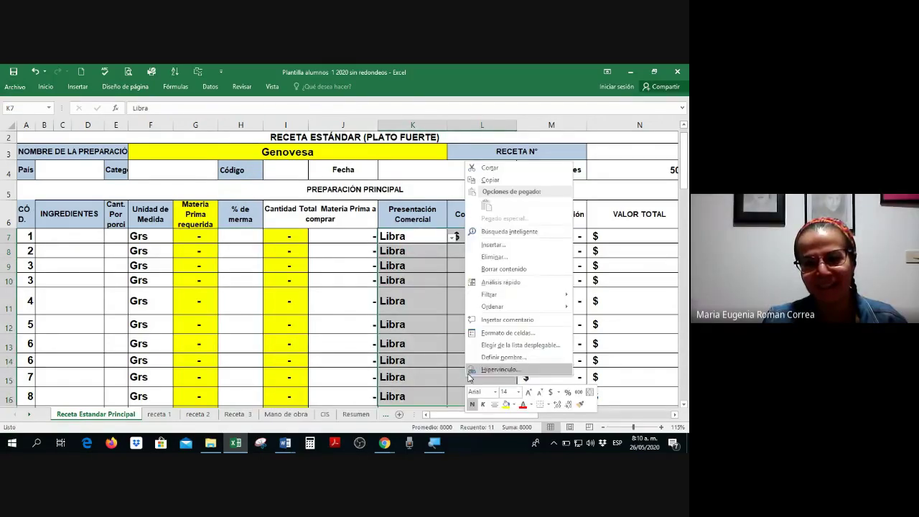
pyautogui.click(523, 405)
pyautogui.click(467, 349)
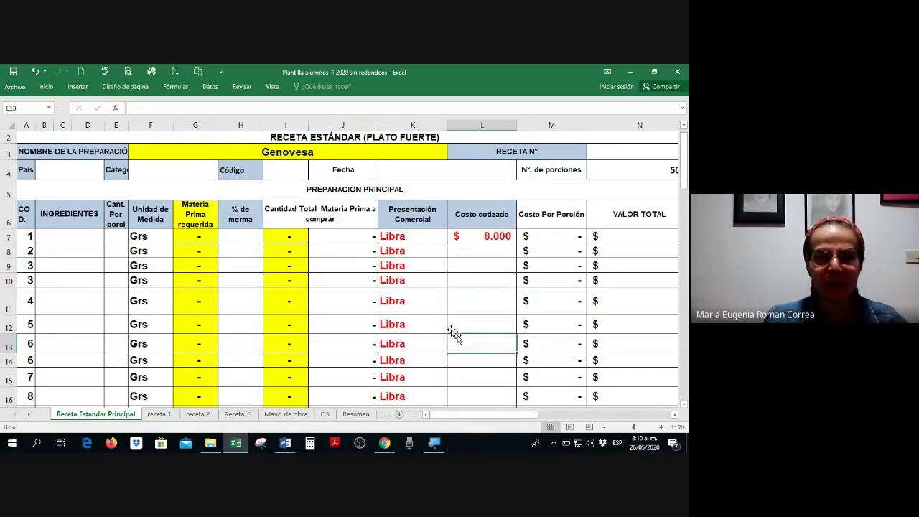
pyautogui.click(284, 151)
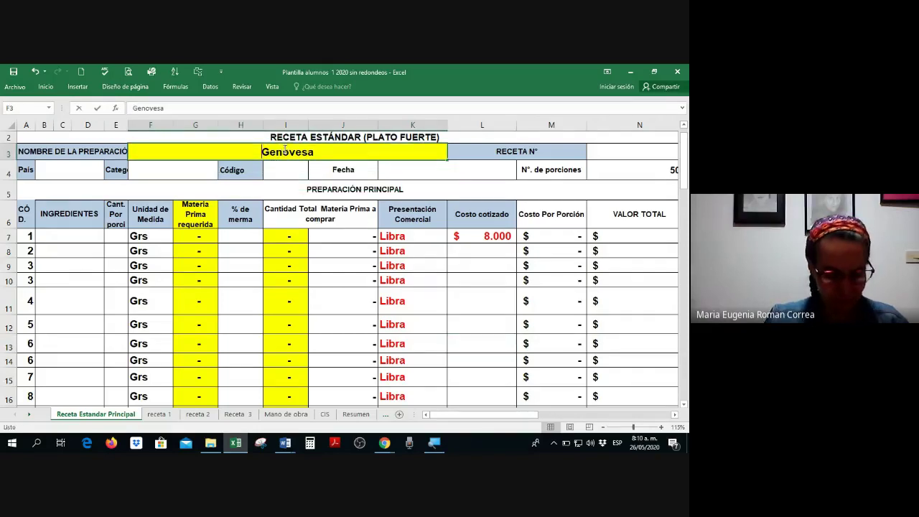
# Rename the recipe to Arepa and enter Arepa as the first ingredient in B7.
pyautogui.write('Arepa')
pyautogui.press('Return')
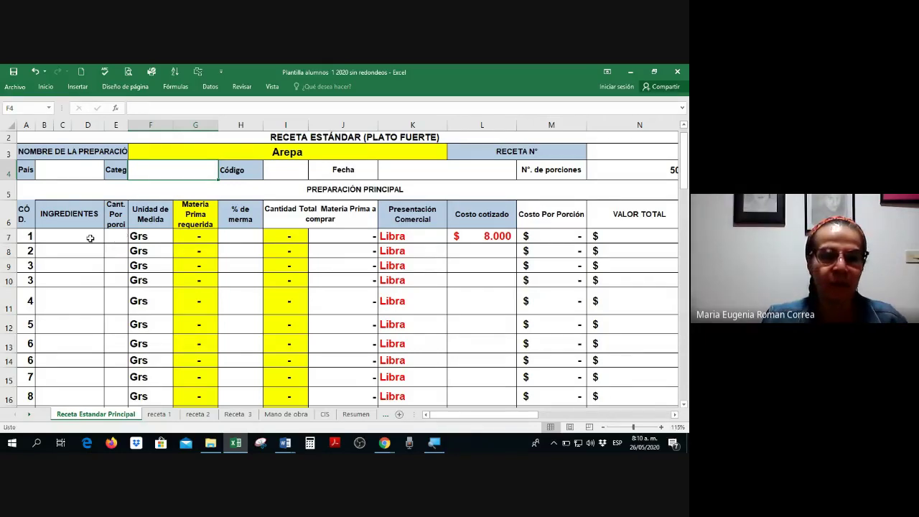
pyautogui.click(91, 238)
pyautogui.keyDown('ctrl'); pyautogui.scroll(1, 90, 238); pyautogui.keyUp('ctrl')
pyautogui.keyDown('ctrl'); pyautogui.scroll(1, 90, 238); pyautogui.keyUp('ctrl')
pyautogui.keyDown('ctrl'); pyautogui.scroll(1, 92, 244); pyautogui.keyUp('ctrl')
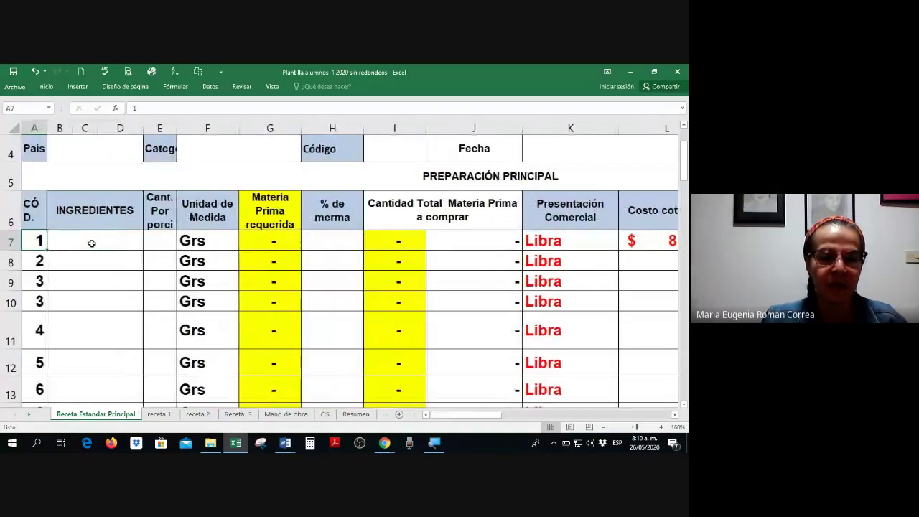
pyautogui.click(91, 243)
pyautogui.write('Arepa')
pyautogui.press('Tab')
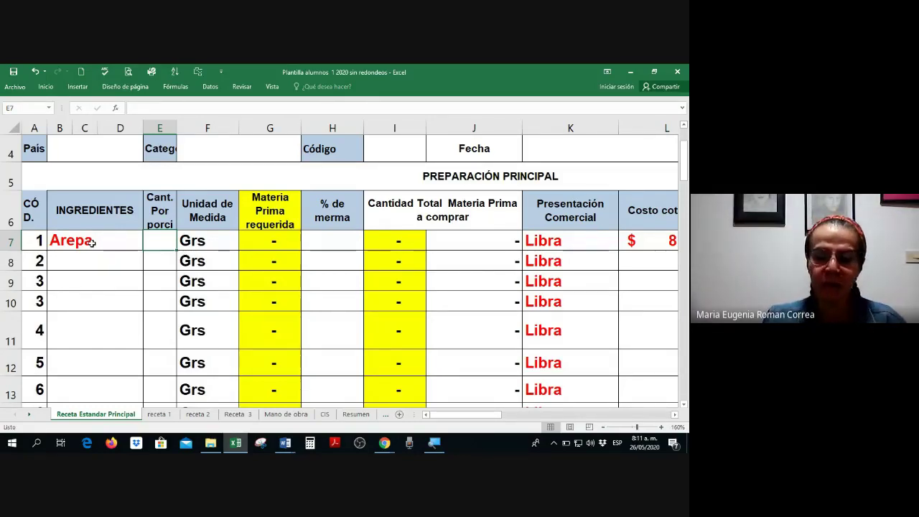
# Give Arepa 1 per portion with Unidad as its unit of measure.
pyautogui.click(586, 240)
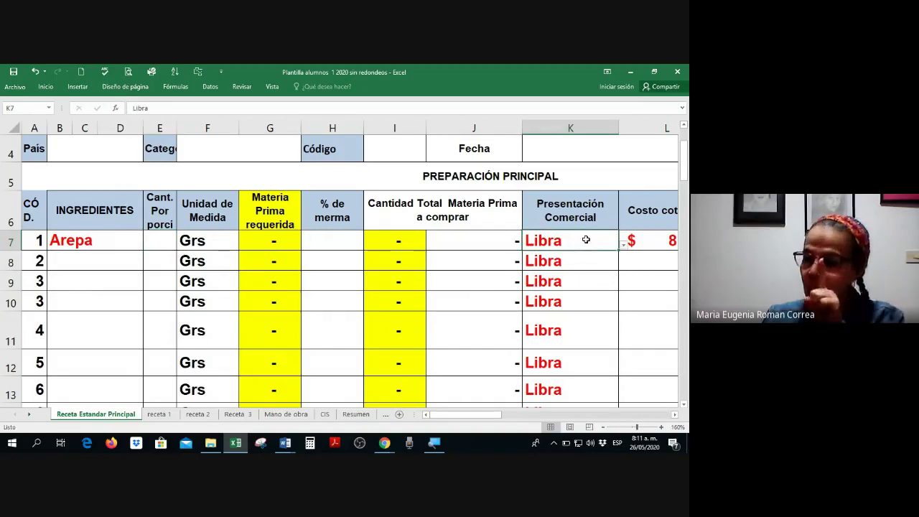
pyautogui.click(623, 245)
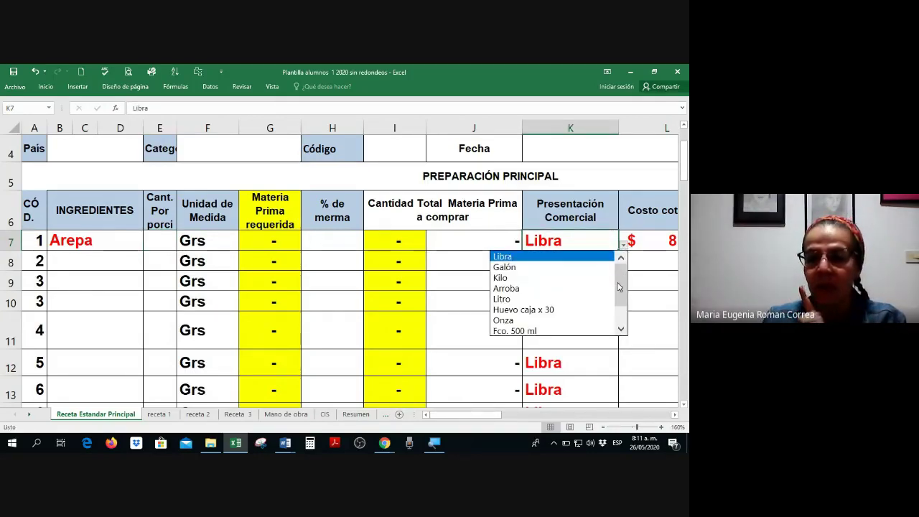
pyautogui.moveTo(618, 273)
pyautogui.mouseDown()
pyautogui.moveTo(622, 323)
pyautogui.moveTo(623, 266)
pyautogui.mouseUp()
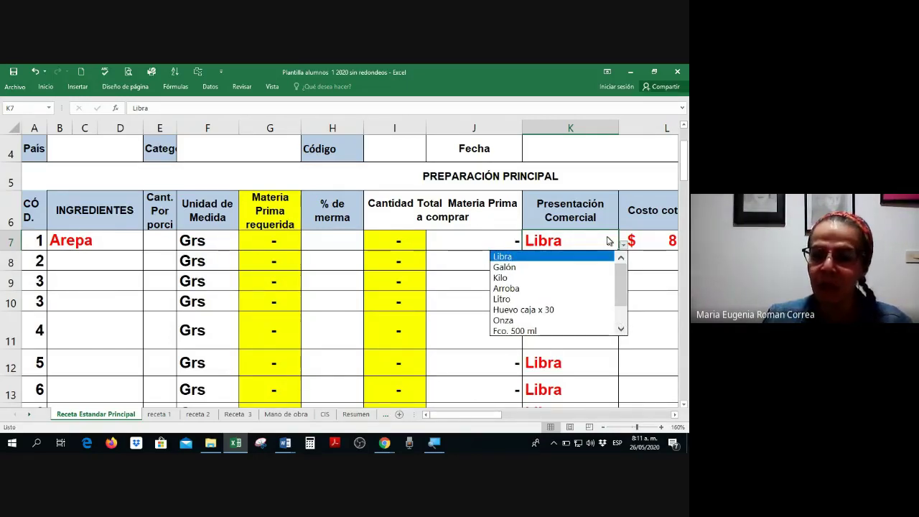
pyautogui.click(622, 244)
pyautogui.click(171, 240)
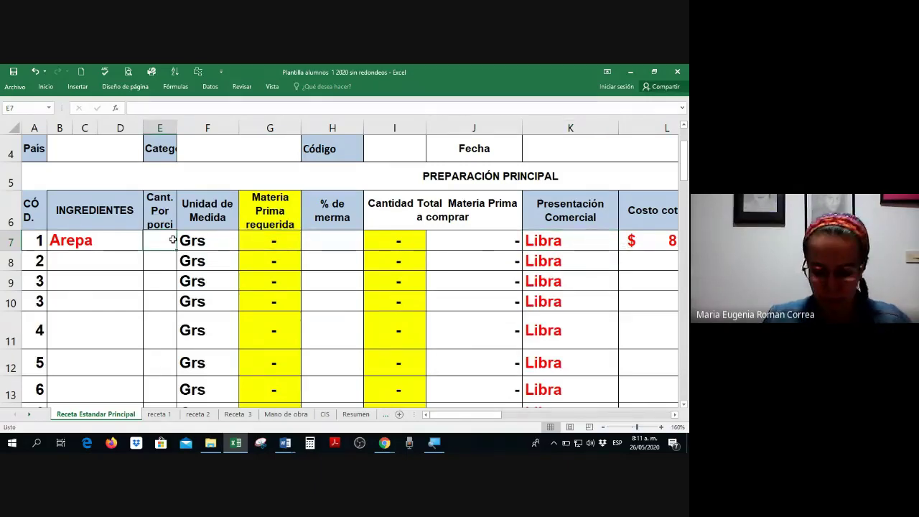
pyautogui.write('1')
pyautogui.click(234, 247)
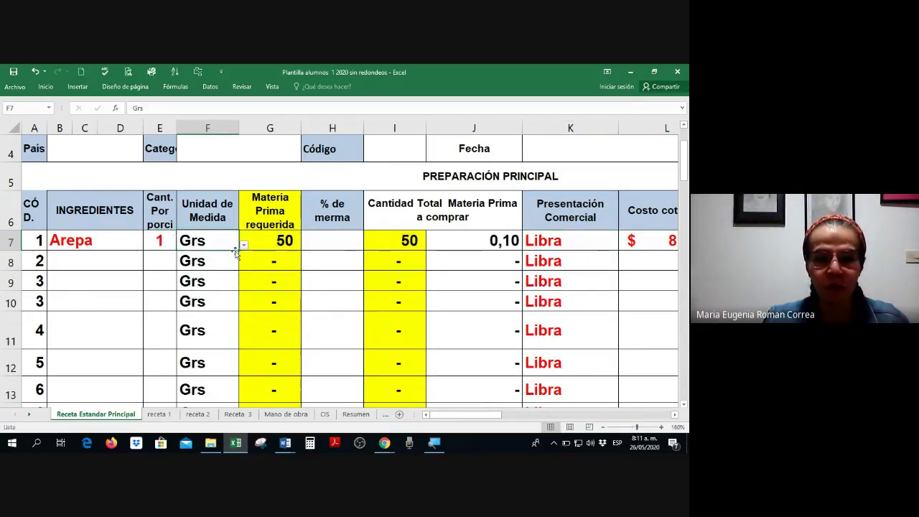
pyautogui.click(243, 245)
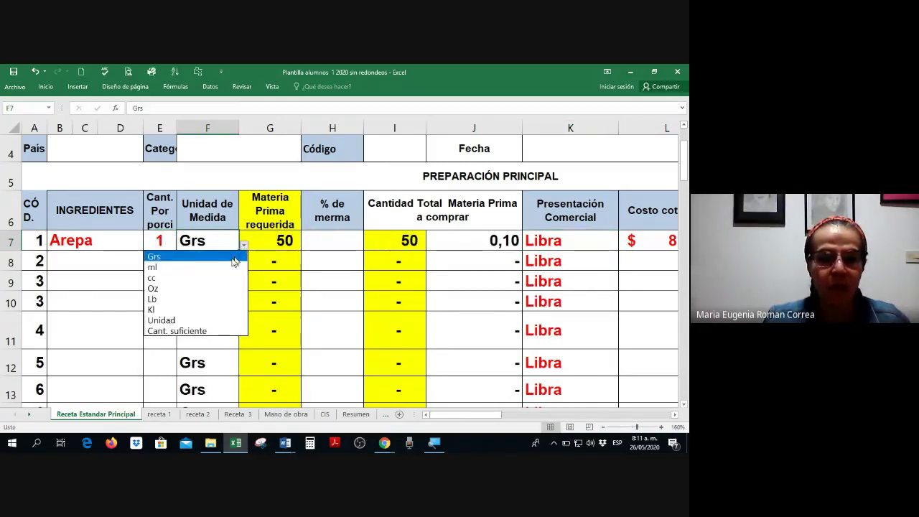
pyautogui.click(180, 323)
# Set Arepa's presentation to Unidad and its quoted cost to 1200/6 ($200).
pyautogui.click(568, 240)
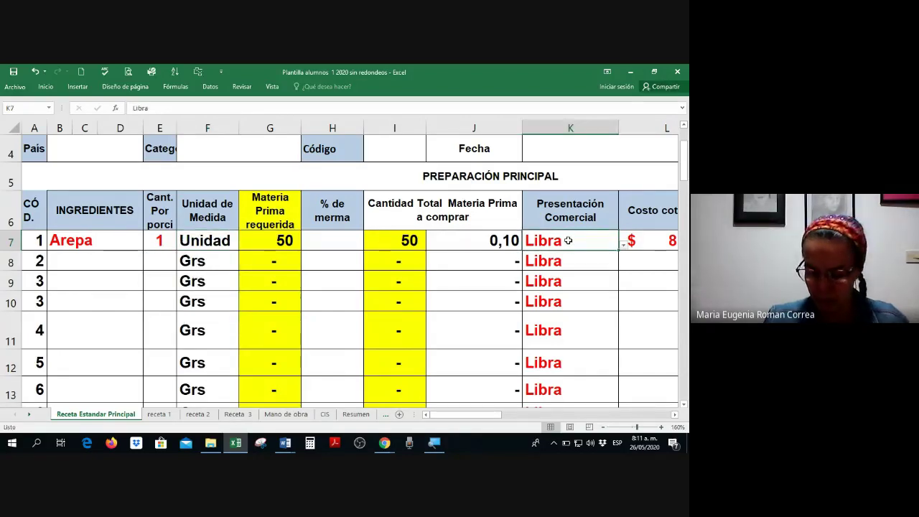
pyautogui.write('+1200')
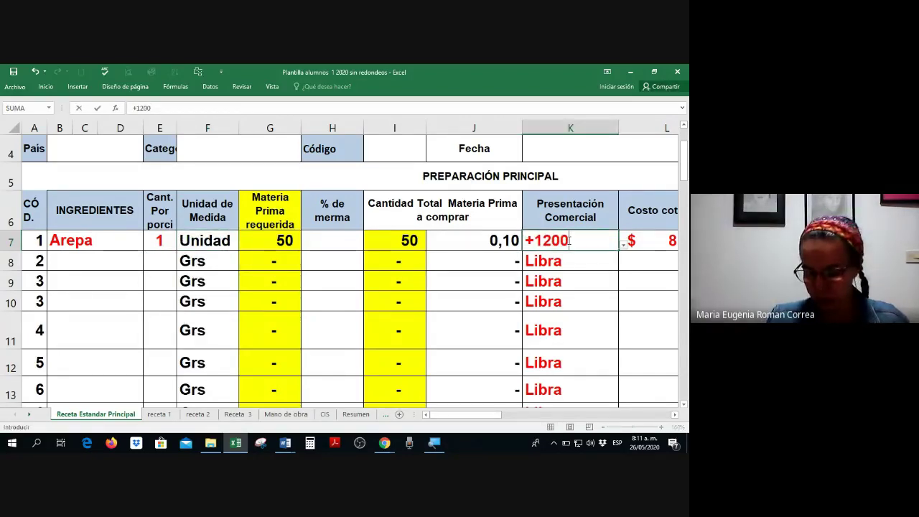
pyautogui.write('/6')
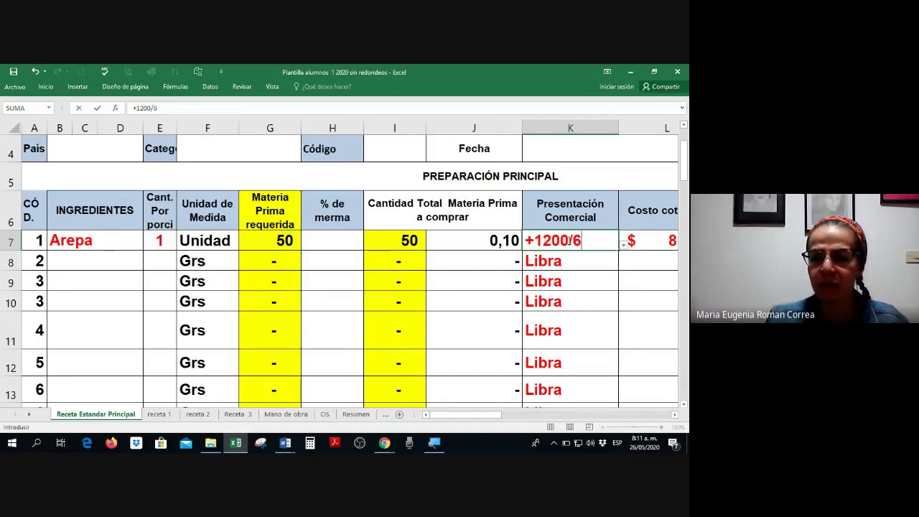
pyautogui.press('Return')
pyautogui.press('Return')
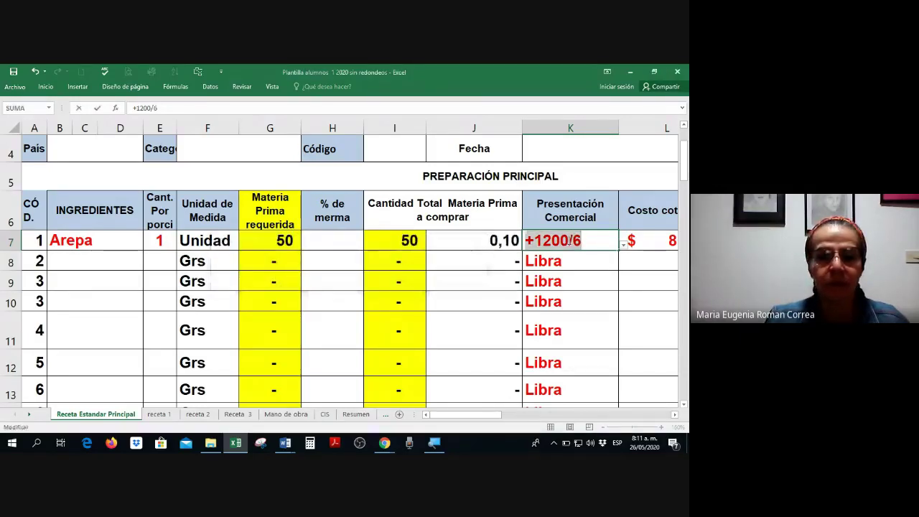
pyautogui.press('Escape')
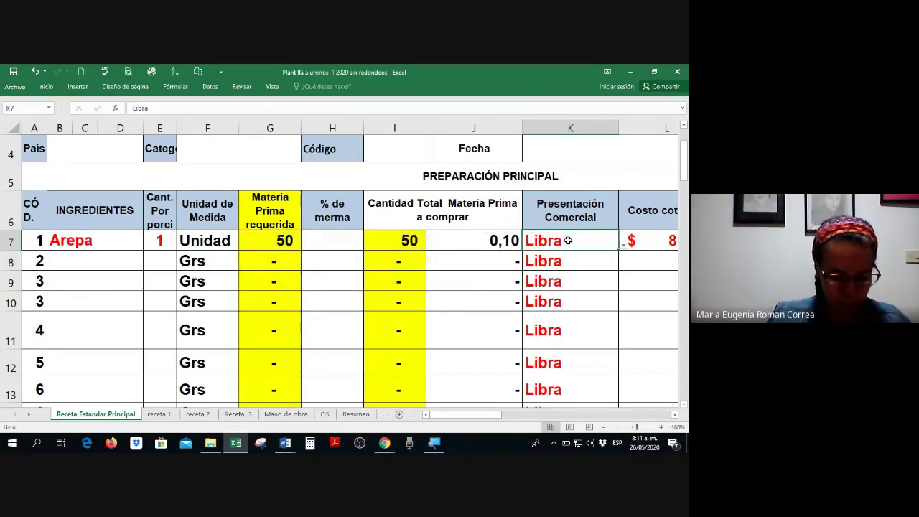
pyautogui.write('Unidad')
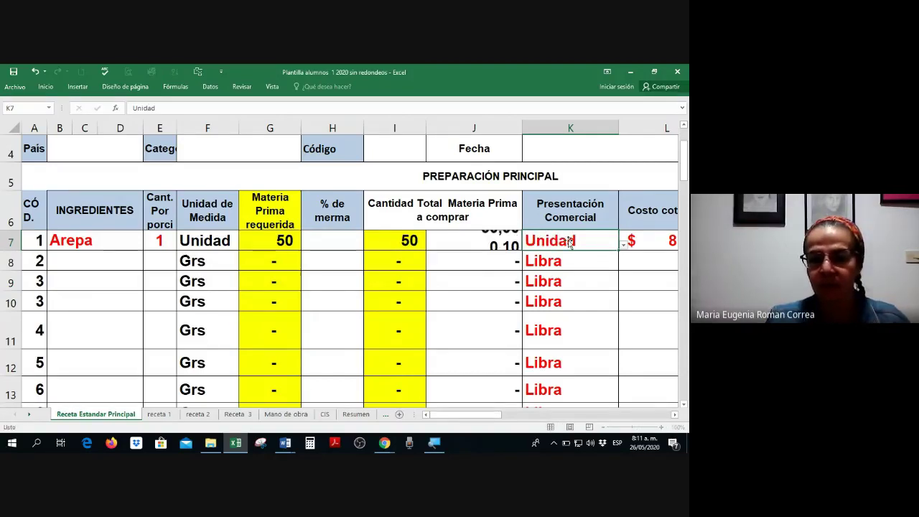
pyautogui.press('Tab')
pyautogui.write('+12')
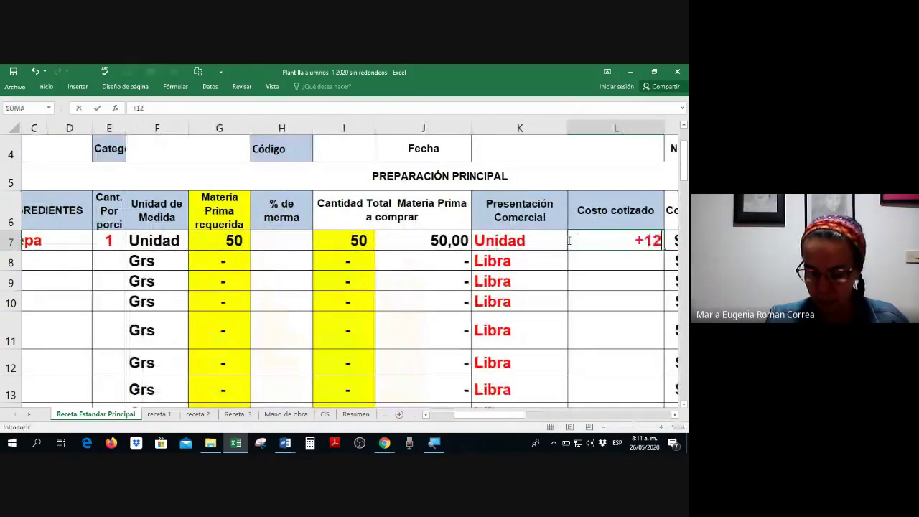
pyautogui.write('00/6')
pyautogui.press('Return')
pyautogui.press('Up')
pyautogui.press('Right')
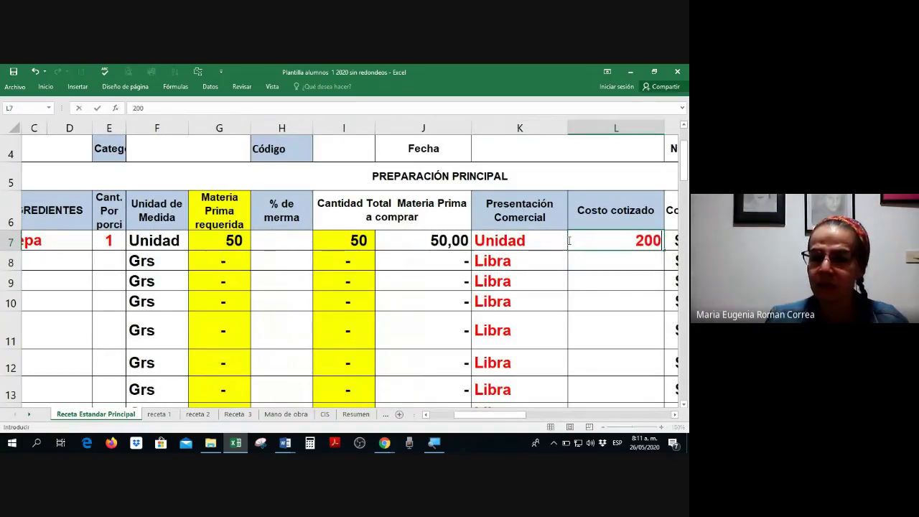
pyautogui.press('Return')
pyautogui.press('Left')
# Enter 0% merma for Arepa in H7, leaving 50 to buy.
pyautogui.press('Left')
pyautogui.press('Left')
pyautogui.press('Left')
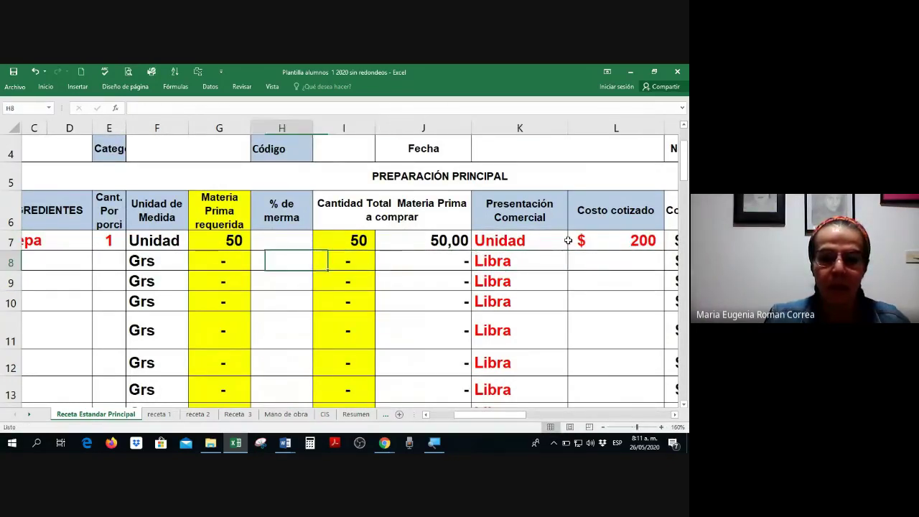
pyautogui.press('Left')
pyautogui.press('Left')
pyautogui.press('Left')
pyautogui.press('Home')
pyautogui.press('Up')
pyautogui.press('Right')
pyautogui.press('Right')
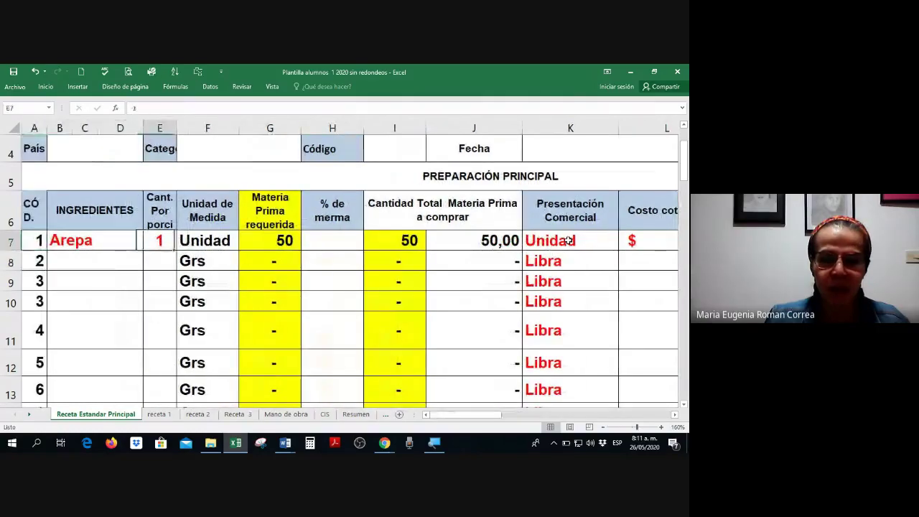
pyautogui.press('Right')
pyautogui.press('Right')
pyautogui.press('Right')
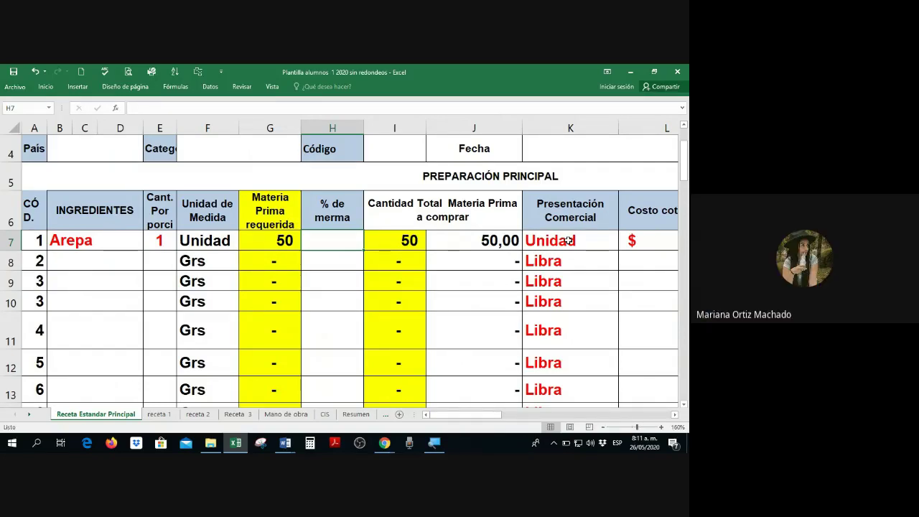
pyautogui.write('0')
pyautogui.press('Return')
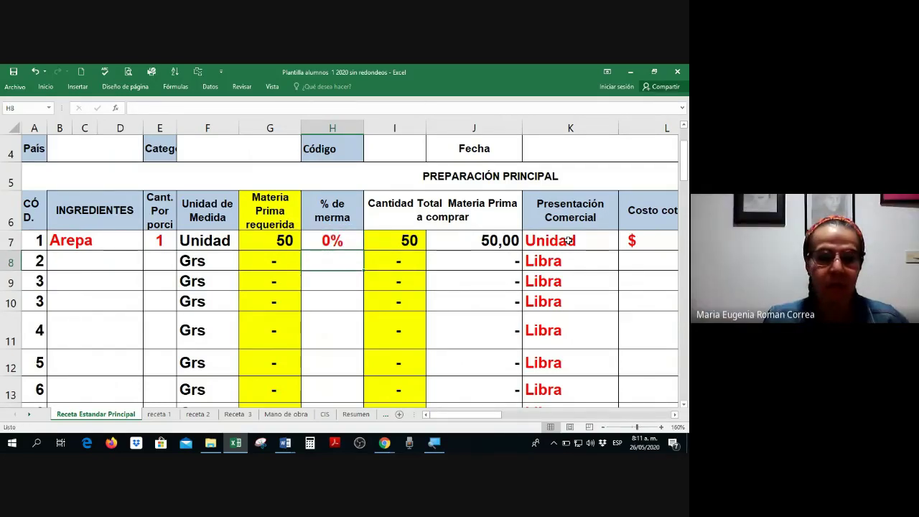
pyautogui.press('Left')
pyautogui.press('Left')
pyautogui.press('Left')
pyautogui.press('Left')
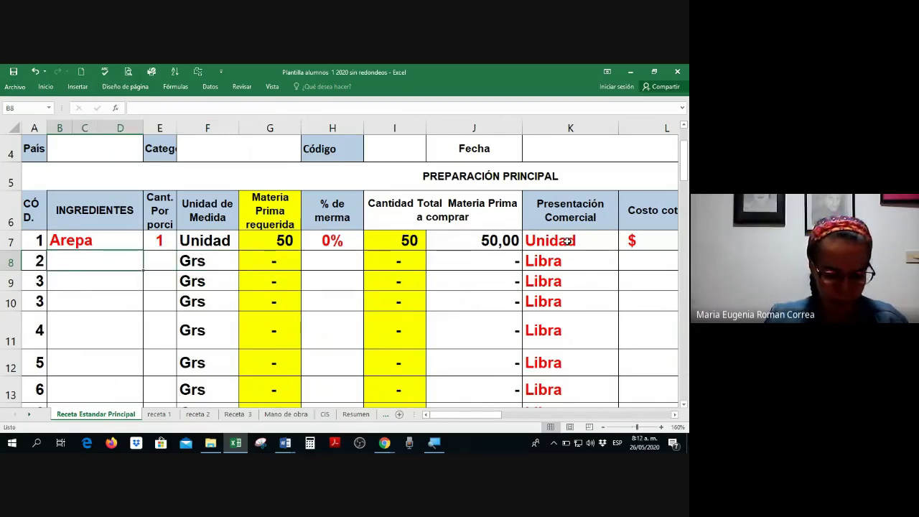
# Enter Mantequilla in row 8 with 5 grs per portion and 5% waste.
pyautogui.write('Manteq')
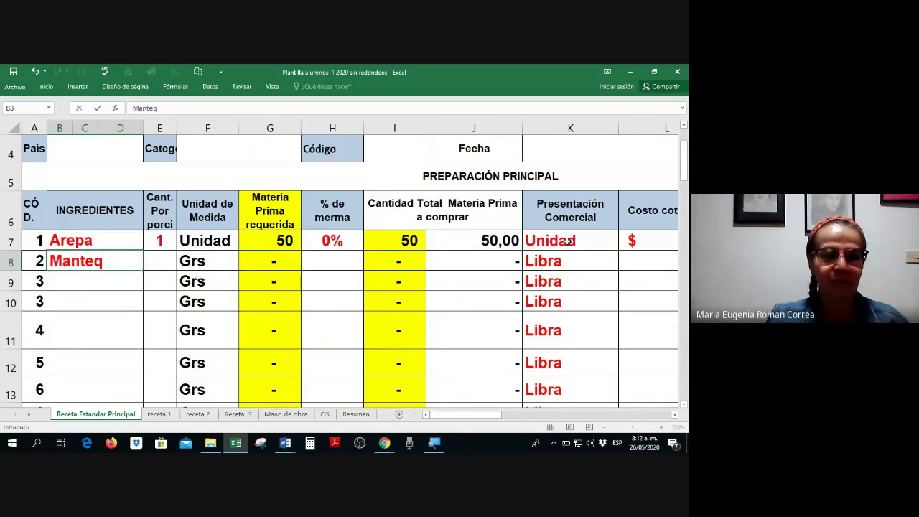
pyautogui.write('uilla')
pyautogui.press('Tab')
pyautogui.write('5')
pyautogui.press('Tab')
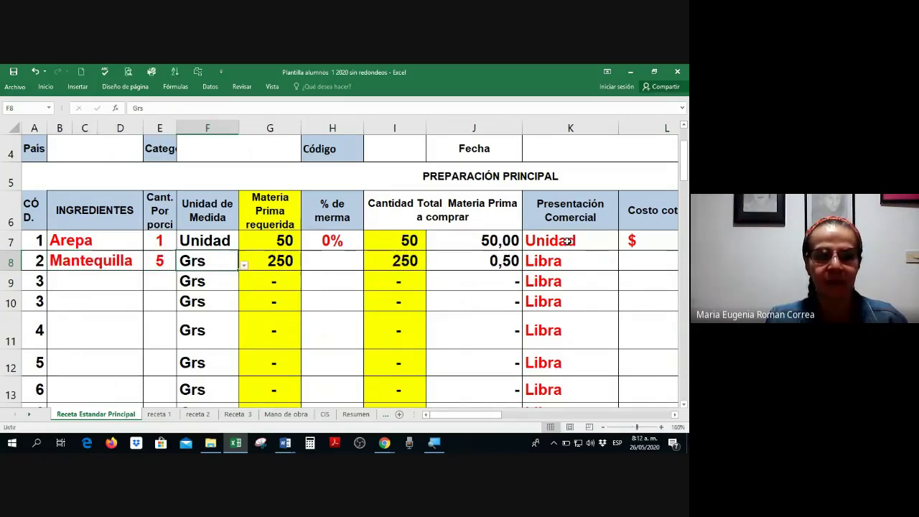
pyautogui.press('Tab')
pyautogui.press('Tab')
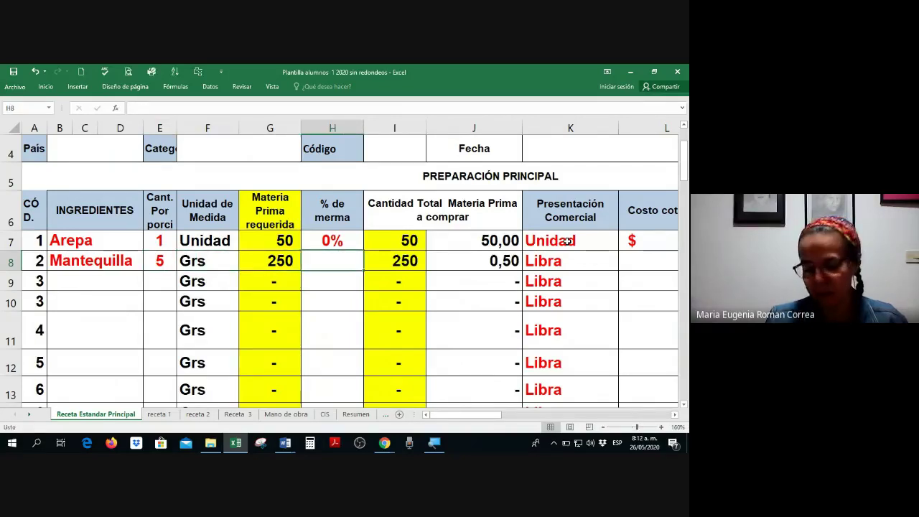
pyautogui.write('5')
pyautogui.press('Return')
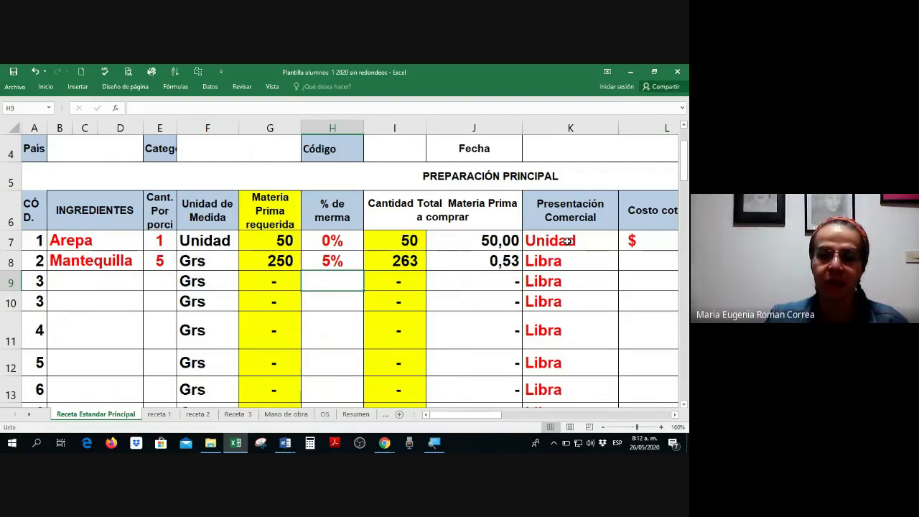
pyautogui.press('Left')
# List Sal in row 9 and Quesito in row 10, with Quesito at 100 per portion.
pyautogui.press('Left')
pyautogui.press('Left')
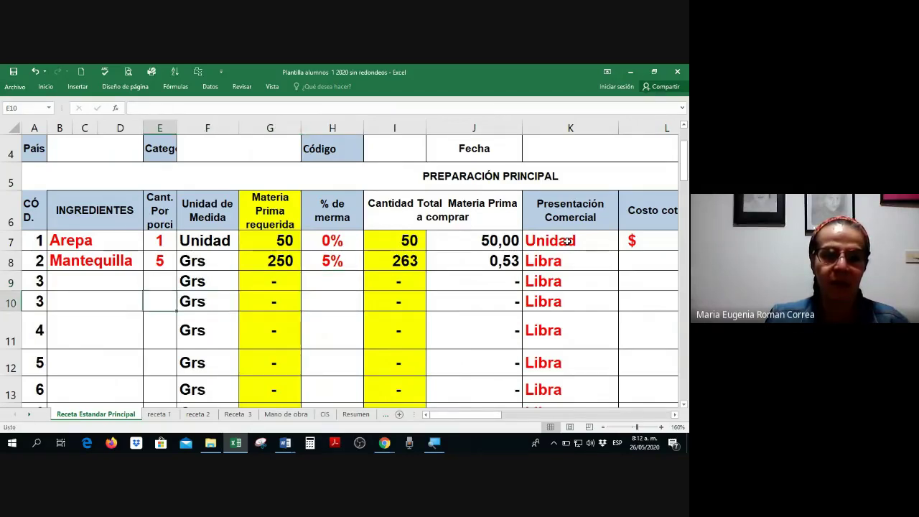
pyautogui.press('Left')
pyautogui.write('Sal')
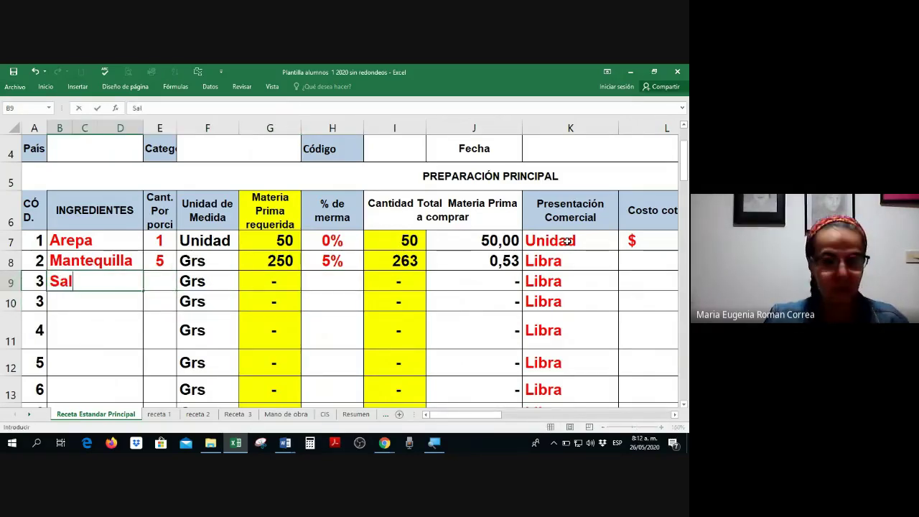
pyautogui.press('Return')
pyautogui.write(']Q"ue')
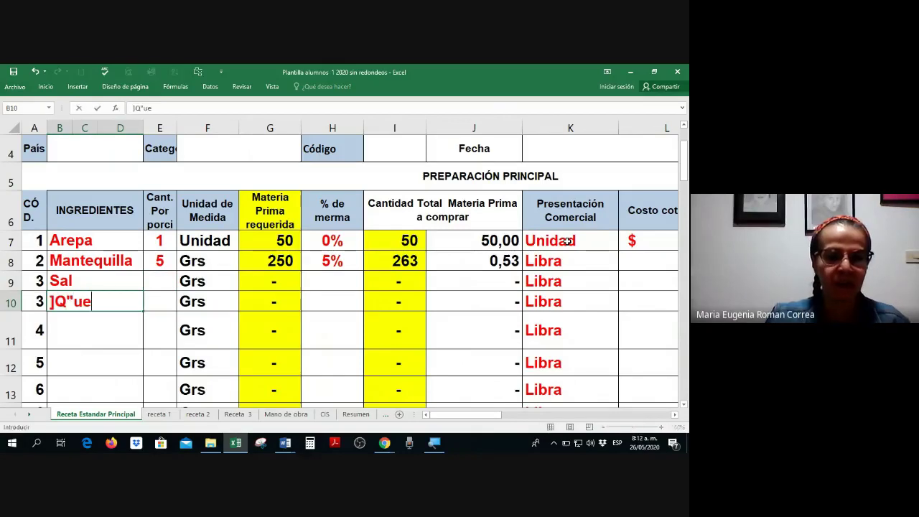
pyautogui.press('BackSpace')
pyautogui.press('BackSpace')
pyautogui.press('BackSpace')
pyautogui.press('BackSpace')
pyautogui.press('BackSpace')
pyautogui.write('Quí')
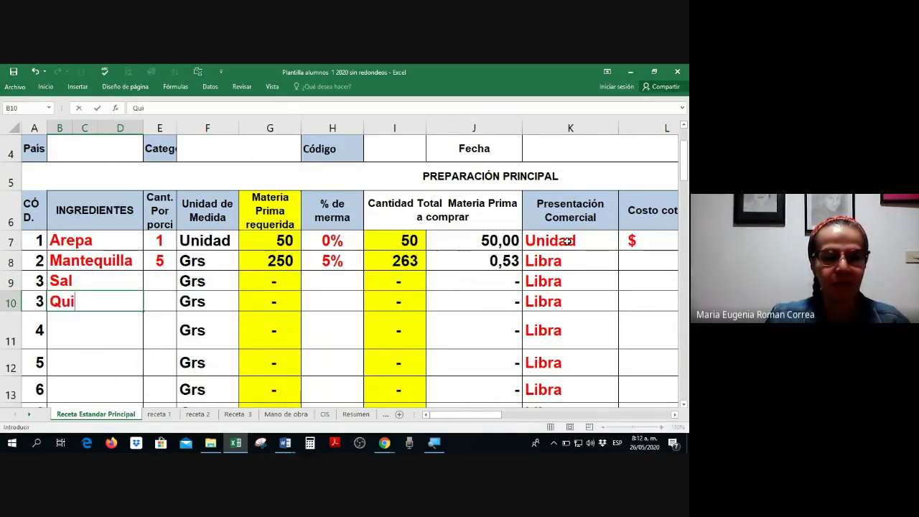
pyautogui.press('BackSpace')
pyautogui.write('esito')
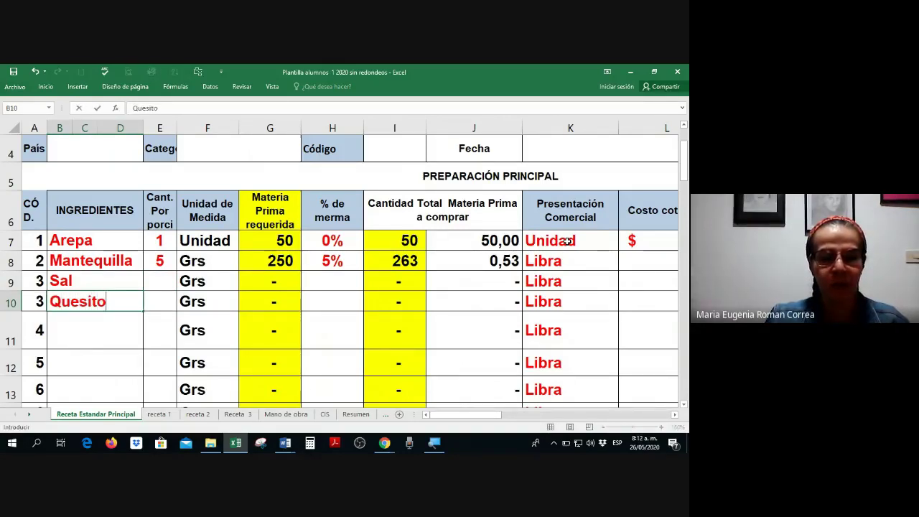
pyautogui.press('Tab')
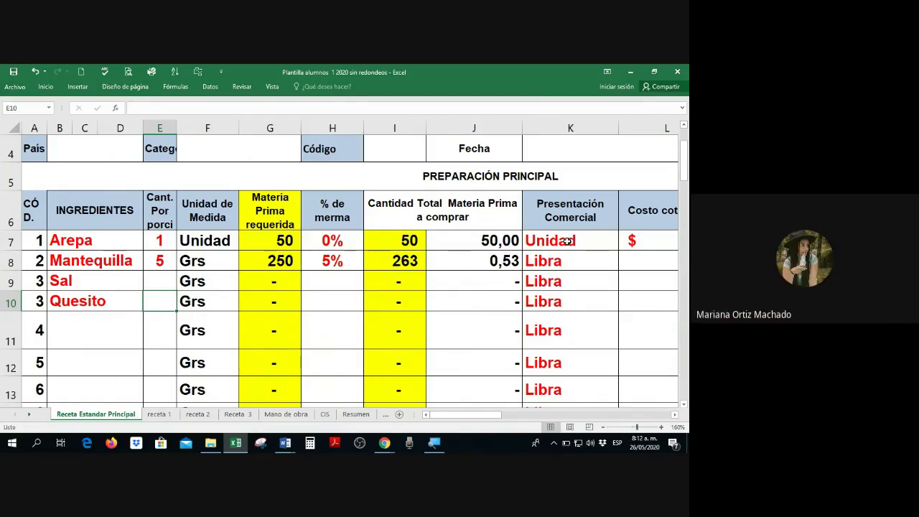
pyautogui.write('100')
pyautogui.press('Return')
# Give Sal a portion quantity of 0,5 in E9.
pyautogui.press('Up')
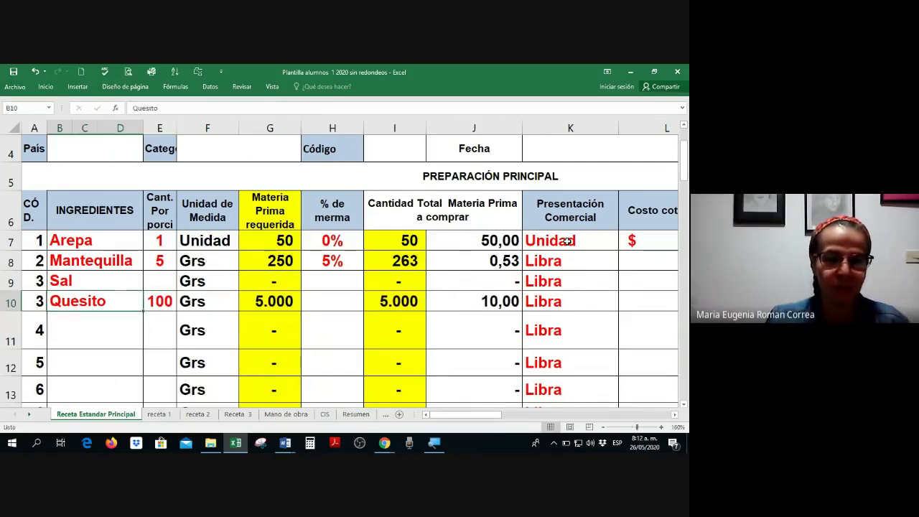
pyautogui.press('Right')
pyautogui.press('Up')
pyautogui.press('Left')
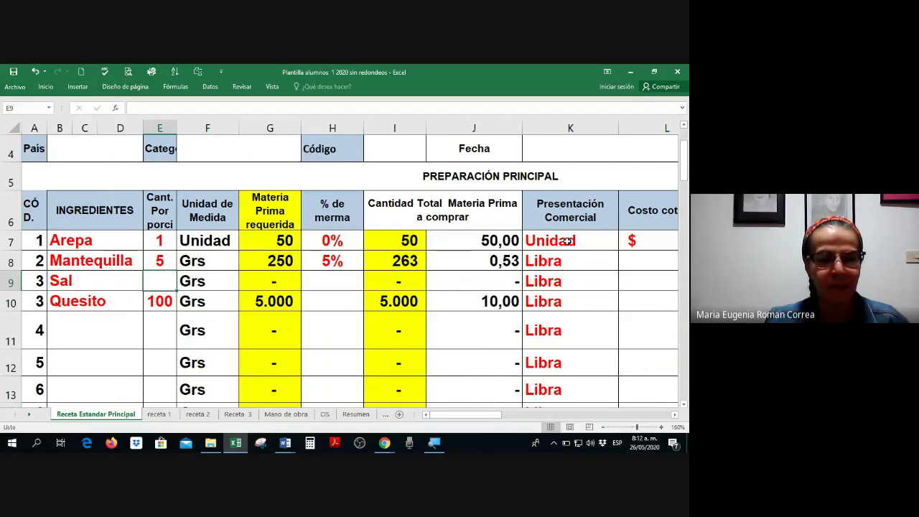
pyautogui.write('0,5')
pyautogui.press('Return')
pyautogui.press('Up')
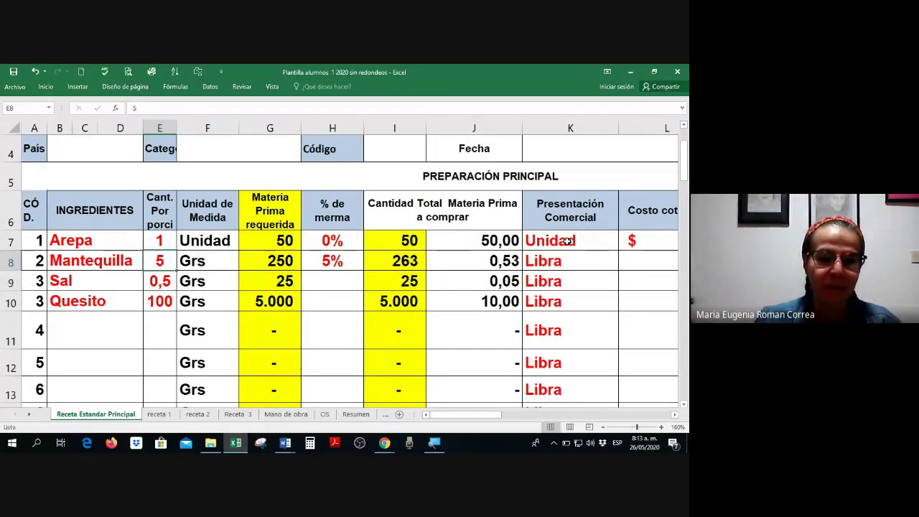
# Enter 5% in H9 as Sal's waste percentage.
pyautogui.press('Right')
pyautogui.press('Right')
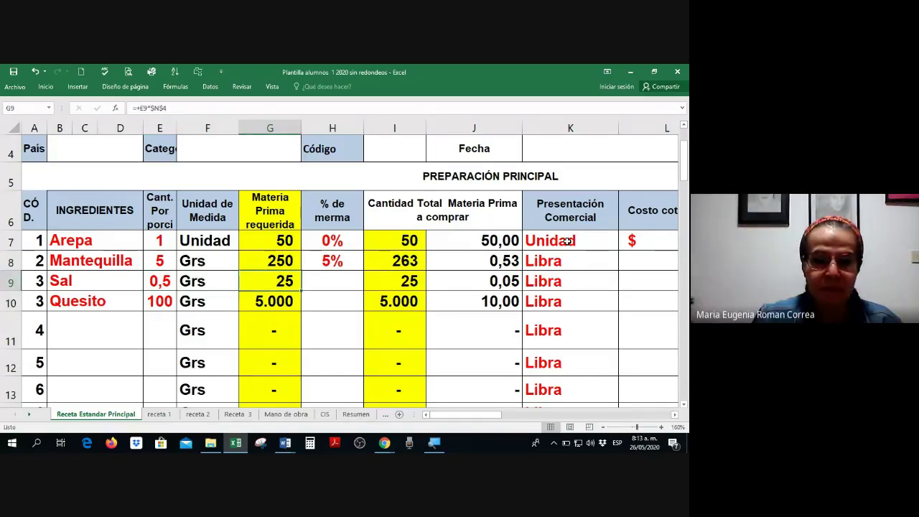
pyautogui.press('Right')
pyautogui.write('5%')
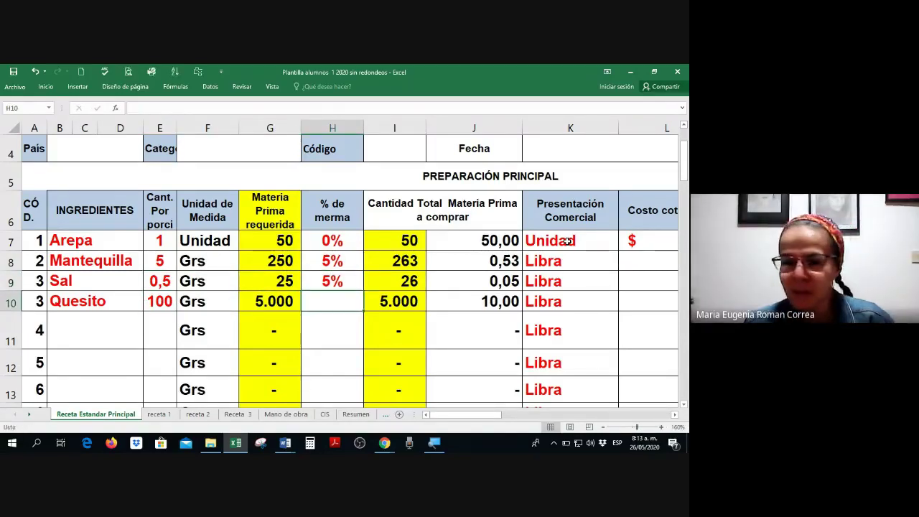
pyautogui.press('Return')
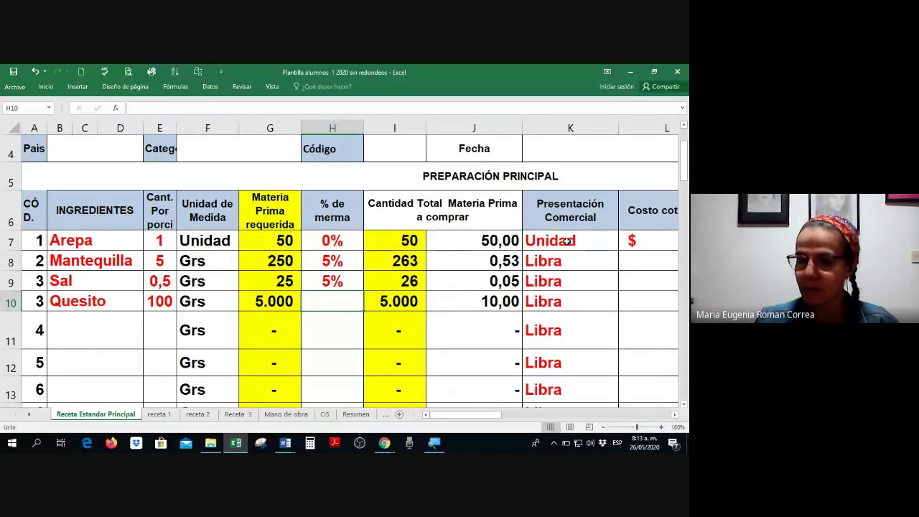
# Set Quesito's waste in H10 to 0%, replacing a first entry of 10.
pyautogui.write('10')
pyautogui.press('Return')
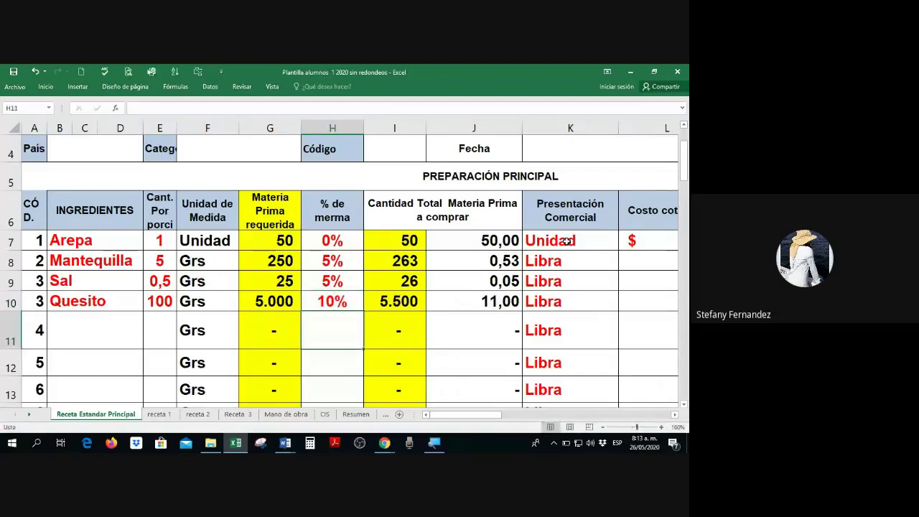
pyautogui.press('Up')
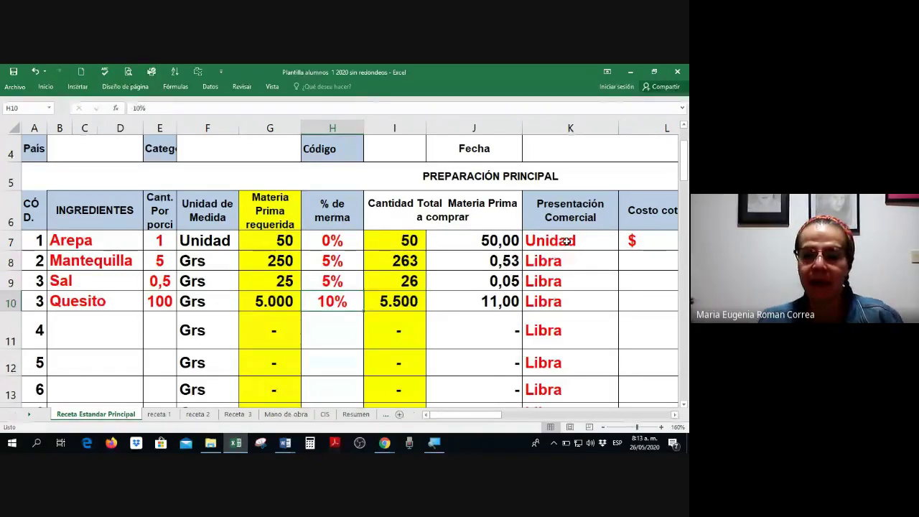
pyautogui.write('0')
pyautogui.press('Return')
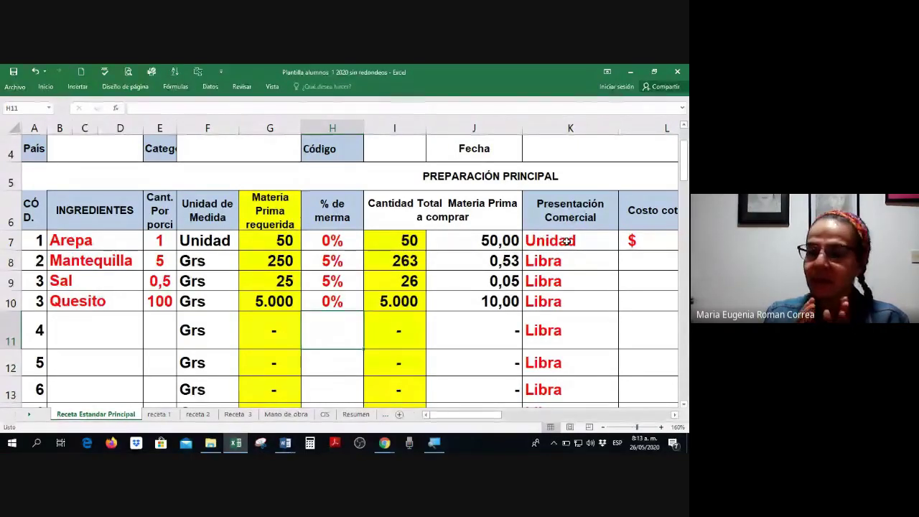
# Review the waste percentages of the other ingredients in column H.
pyautogui.press('Up')
pyautogui.press('Up')
pyautogui.press('Up')
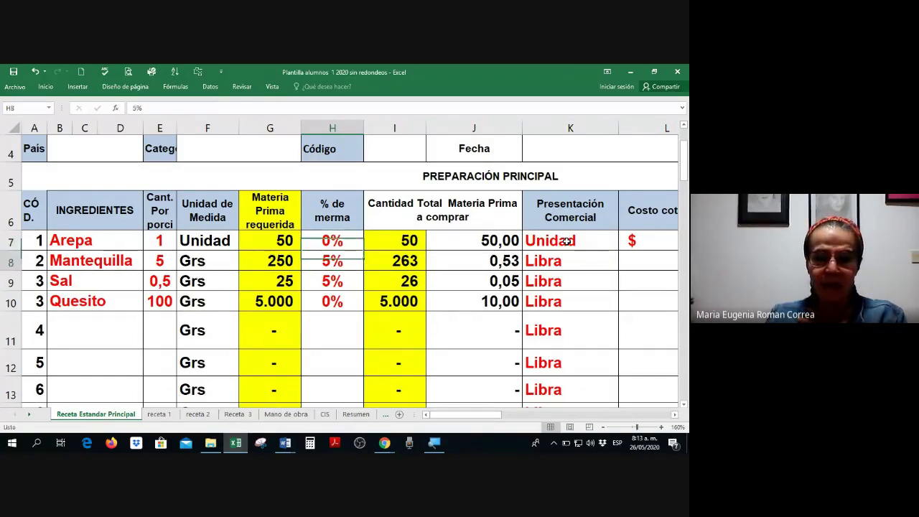
pyautogui.press('Down')
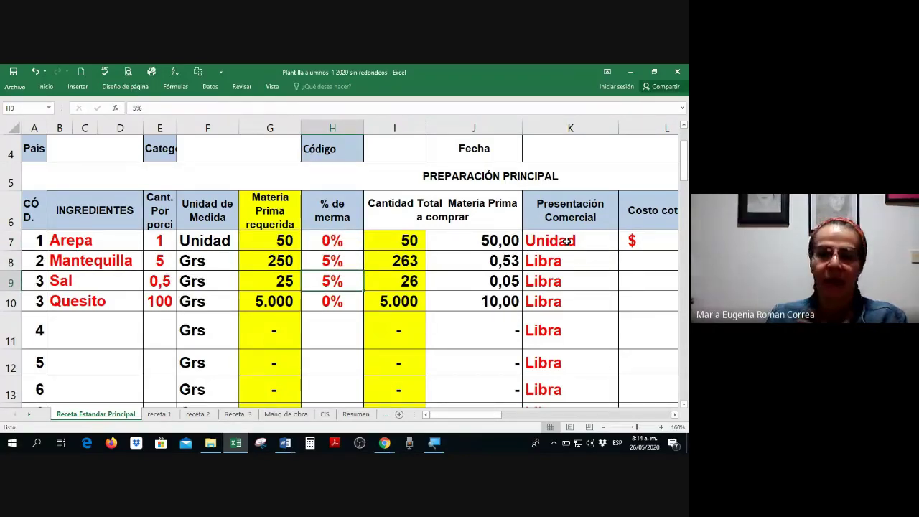
pyautogui.press('Up')
pyautogui.press('Up')
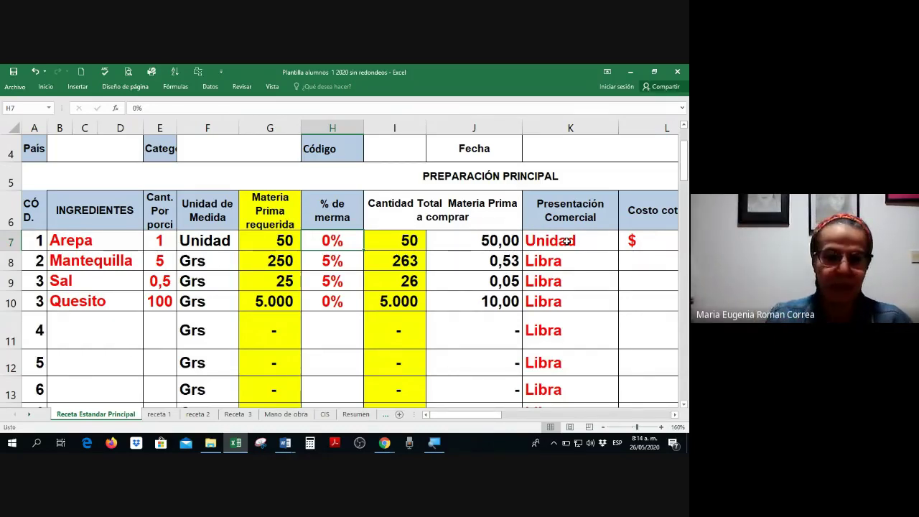
pyautogui.press('Down')
pyautogui.press('Down')
pyautogui.press('Down')
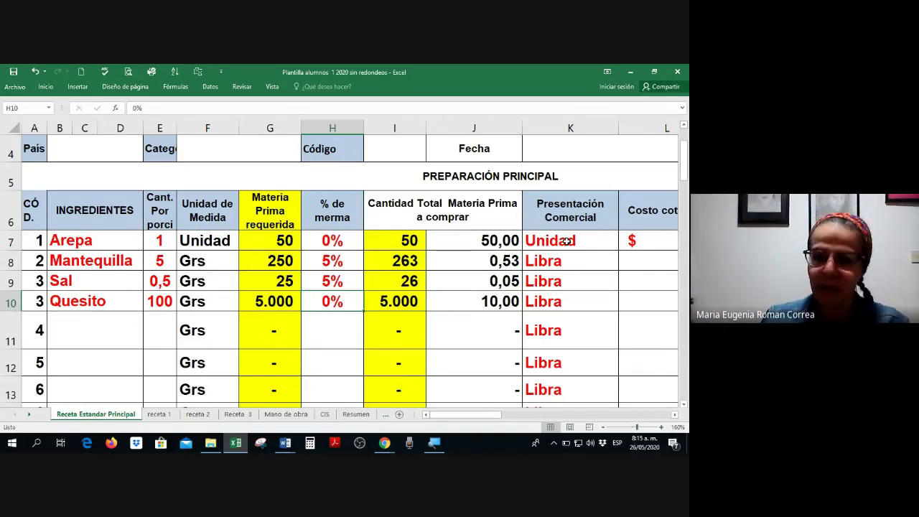
# Price Mantequilla at 12.000 per Libra on the Arepa recipe sheet.
pyautogui.press('Right')
pyautogui.press('Right')
pyautogui.press('Right')
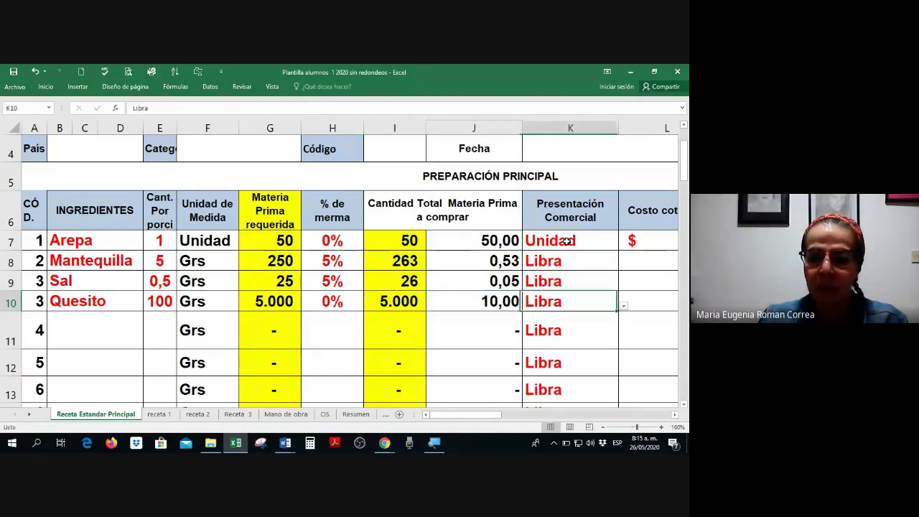
pyautogui.press('Right')
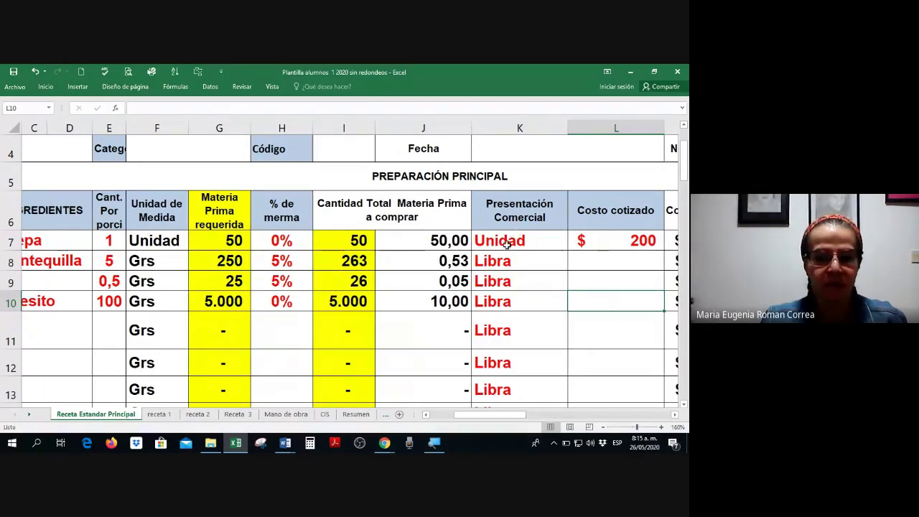
pyautogui.keyDown('ctrl'); pyautogui.scroll(-2, 533, 238); pyautogui.keyUp('ctrl')
pyautogui.keyDown('ctrl'); pyautogui.scroll(-1, 532, 237); pyautogui.keyUp('ctrl')
pyautogui.click(532, 238)
pyautogui.click(533, 257)
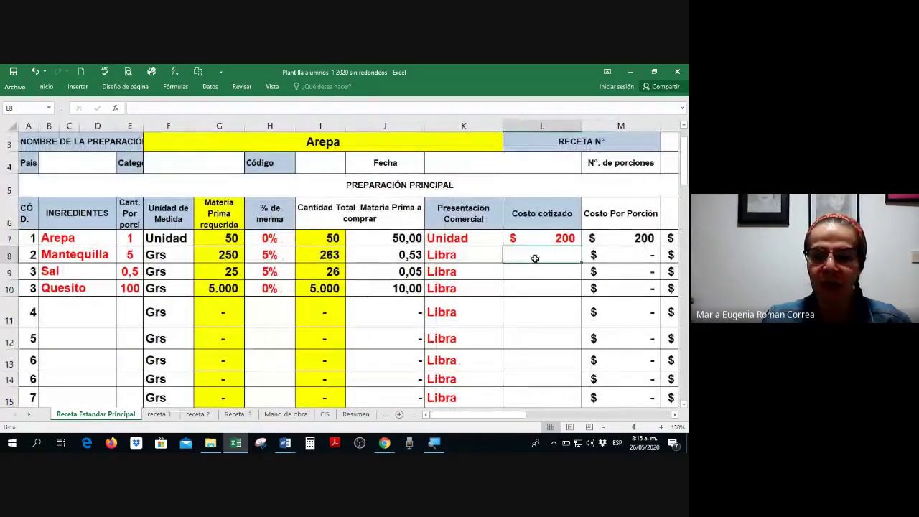
pyautogui.click(159, 414)
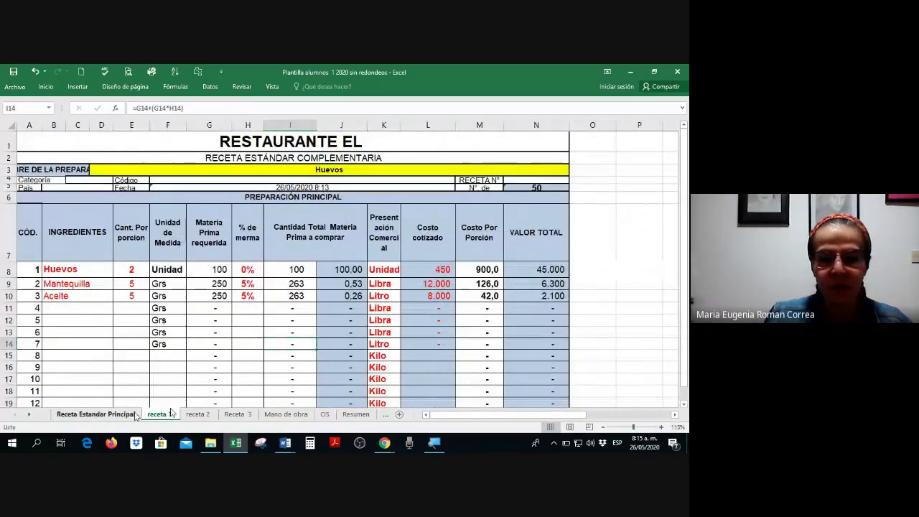
pyautogui.click(108, 415)
pyautogui.write('12.000')
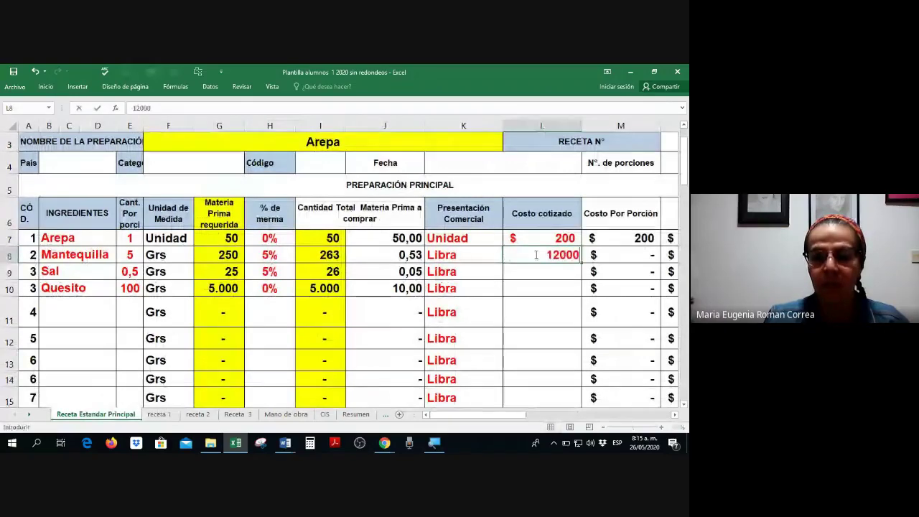
pyautogui.press('Return')
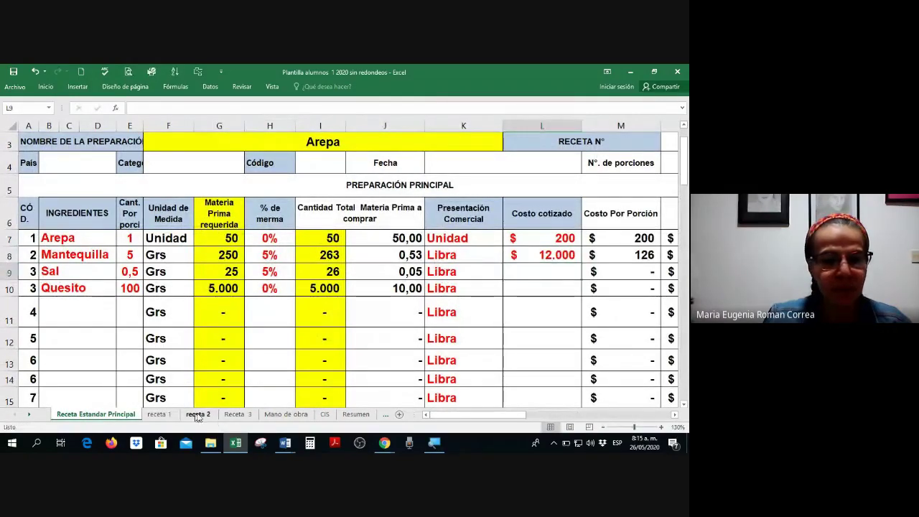
# Change Mantequilla's quoted cost in the Pan recipe to 12000.
pyautogui.click(198, 414)
pyautogui.click(496, 301)
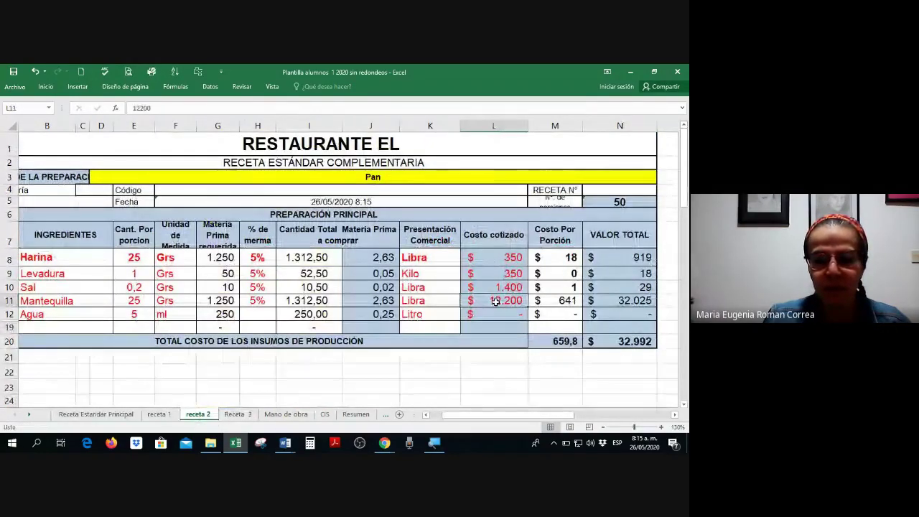
pyautogui.write('12000')
pyautogui.press('Return')
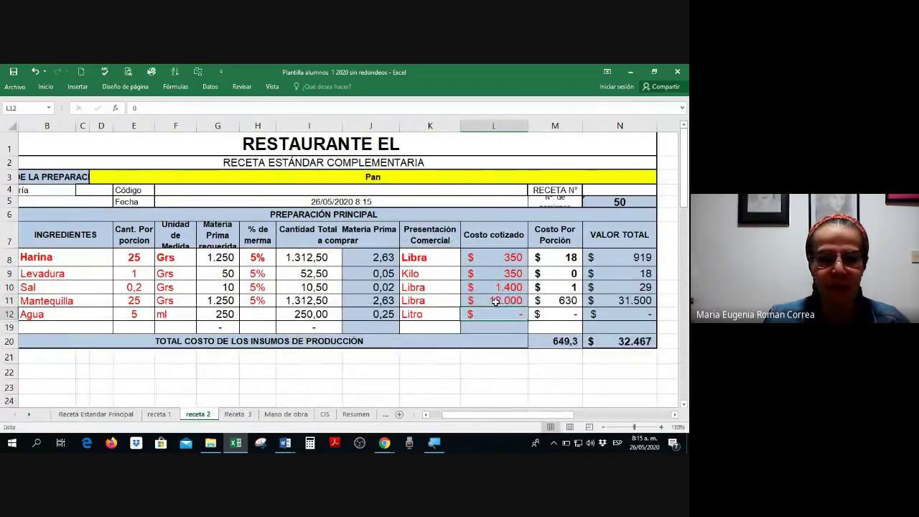
# Compare prices across the Café, Pan, Huevos and Arepa recipe sheets, ending on Huevos.
pyautogui.click(238, 415)
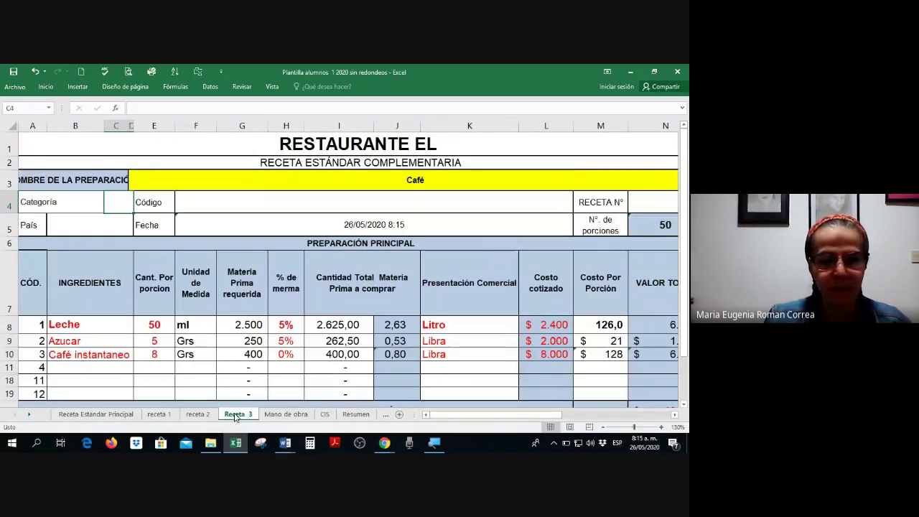
pyautogui.click(200, 416)
pyautogui.click(158, 414)
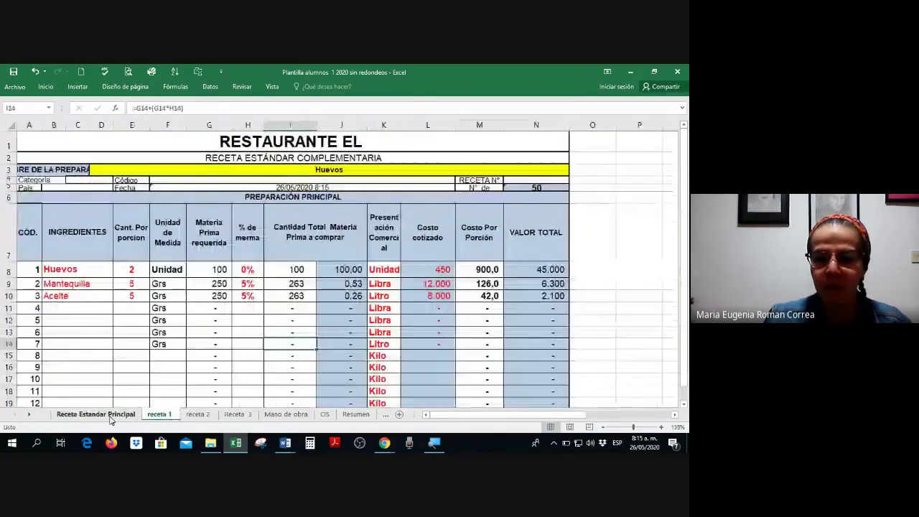
pyautogui.click(110, 415)
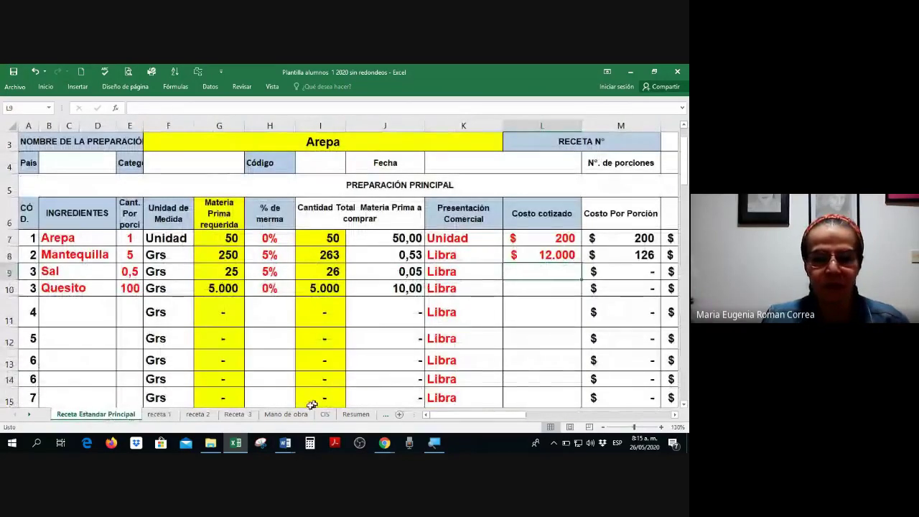
pyautogui.click(239, 415)
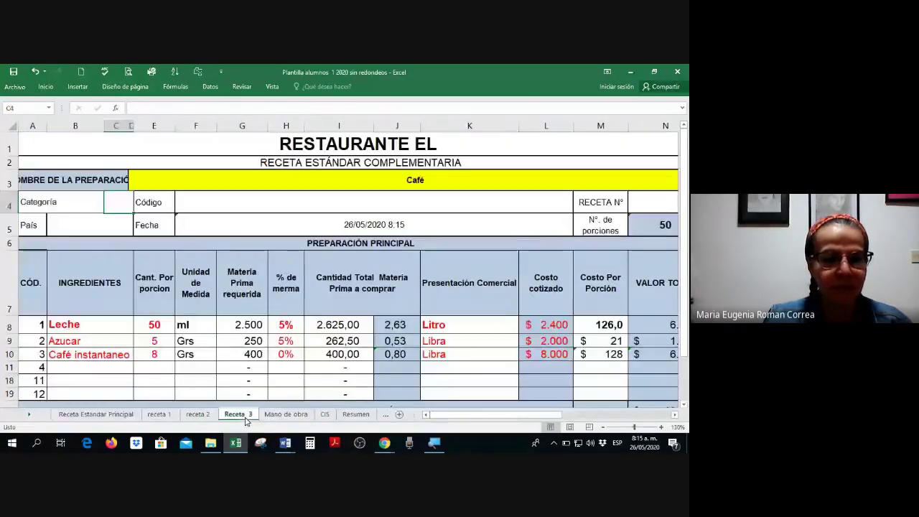
pyautogui.click(199, 415)
pyautogui.click(503, 288)
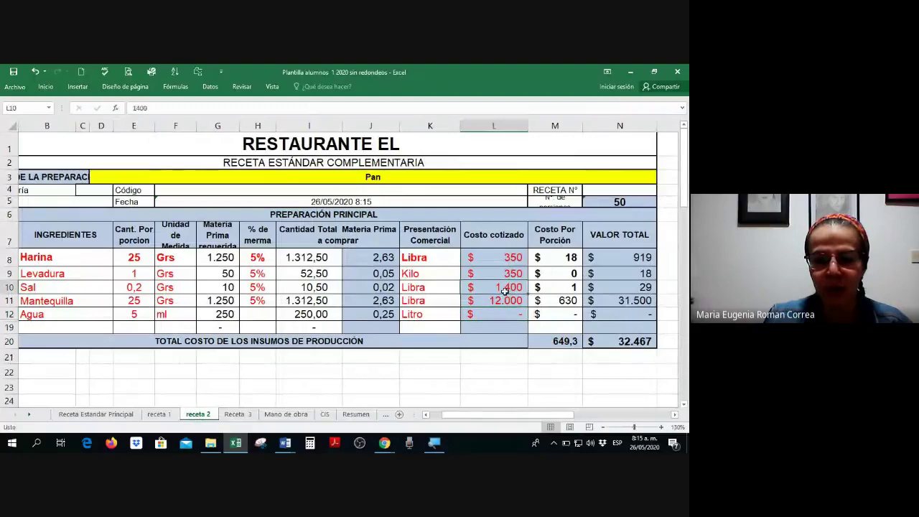
pyautogui.click(159, 414)
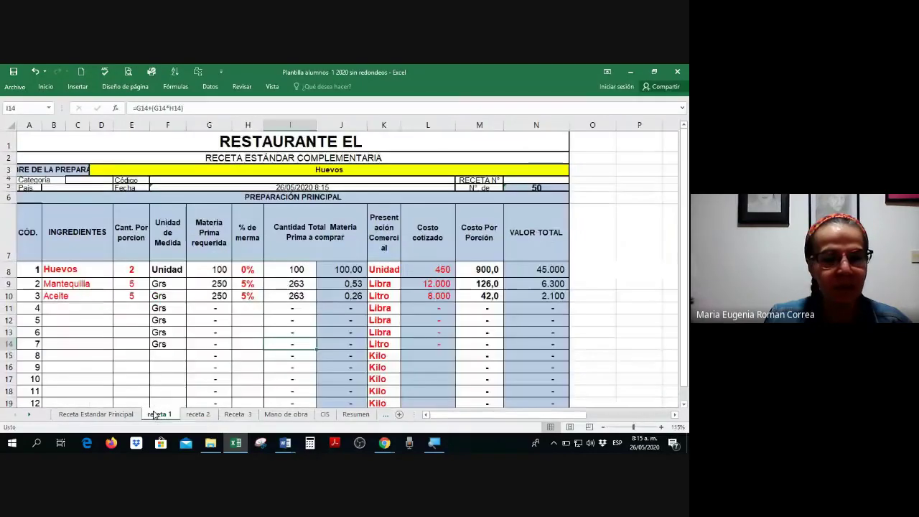
# On the Arepa sheet, enter quoted costs of 1.400 for Sal and 4000 for Quesito.
pyautogui.click(100, 415)
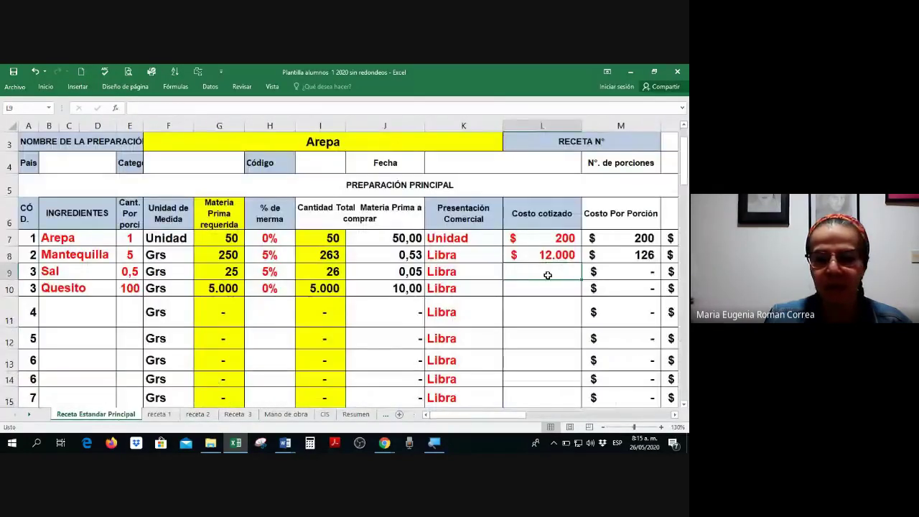
pyautogui.write('1.400')
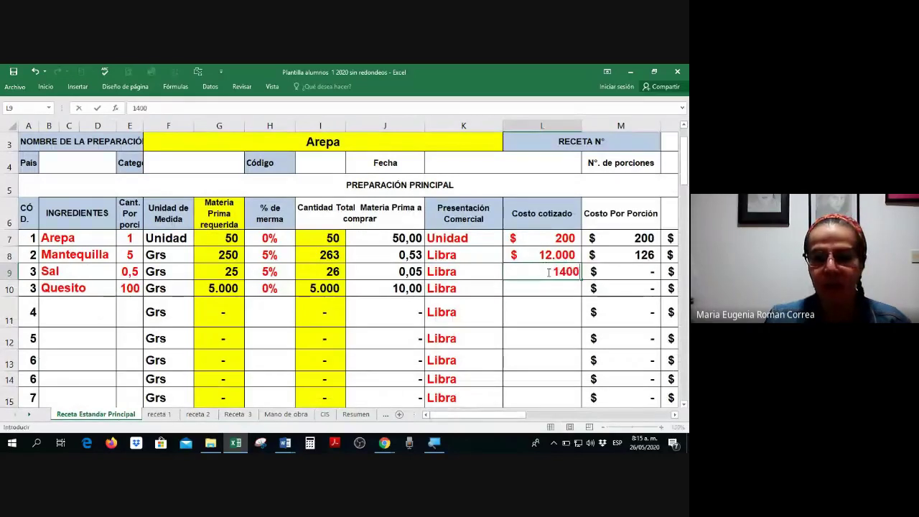
pyautogui.press('Return')
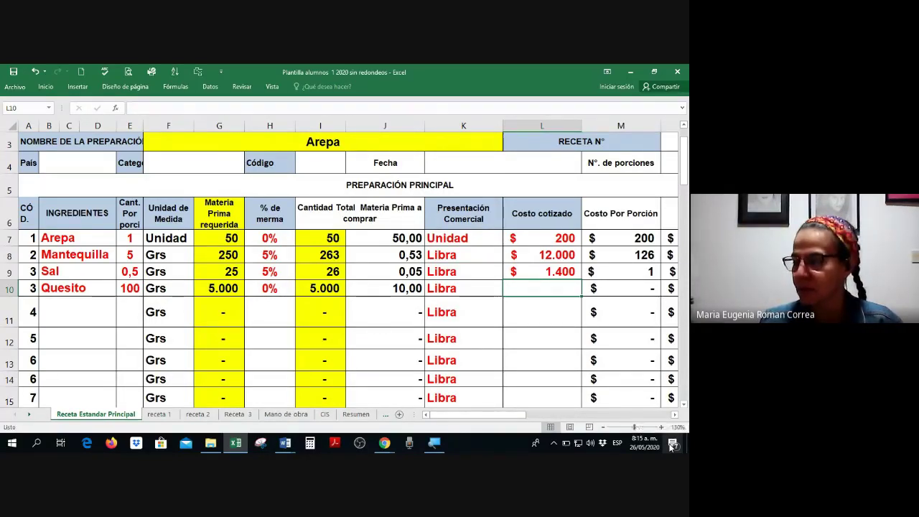
pyautogui.write('4')
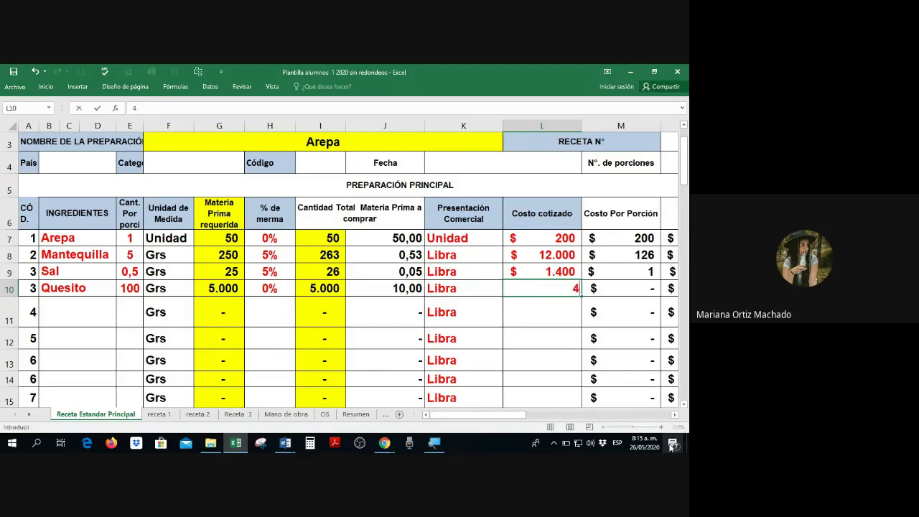
pyautogui.write('000')
pyautogui.hotkey('ctrl', 'Return')
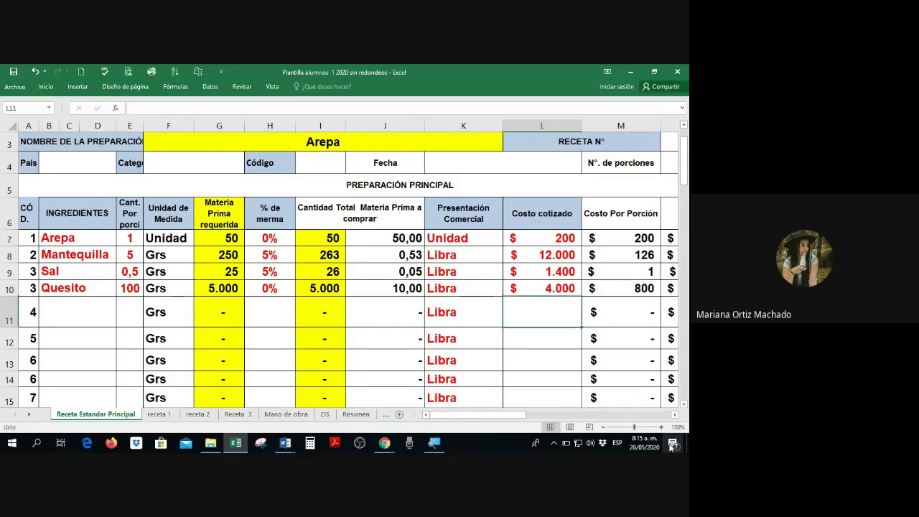
pyautogui.press('Right')
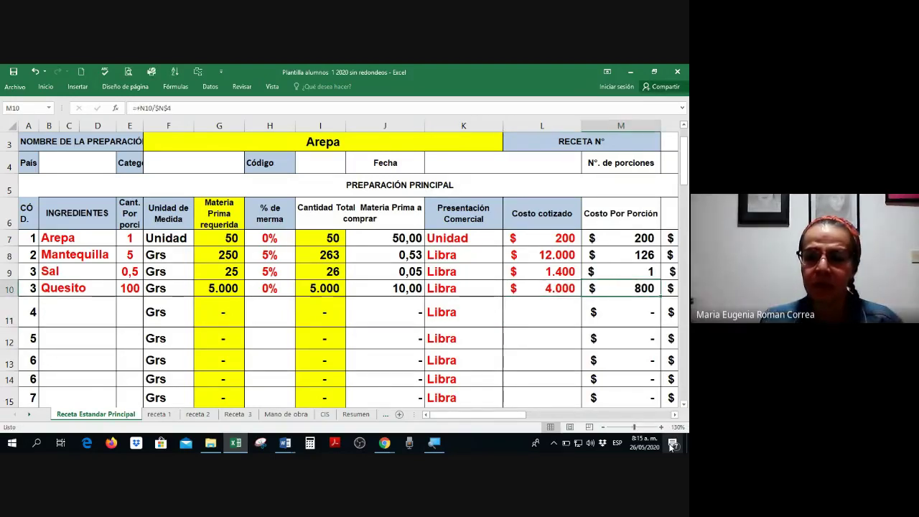
pyautogui.press('Right')
pyautogui.press('Right')
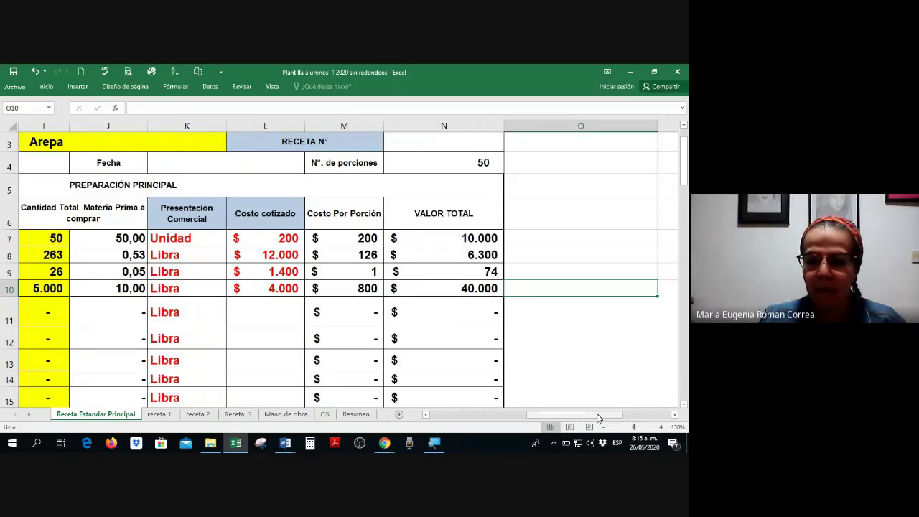
pyautogui.moveTo(581, 419); pyautogui.dragTo(457, 420)
# Add Aguacate in row 11 with 100 grs per portion.
pyautogui.scroll(-2, 298, 298)
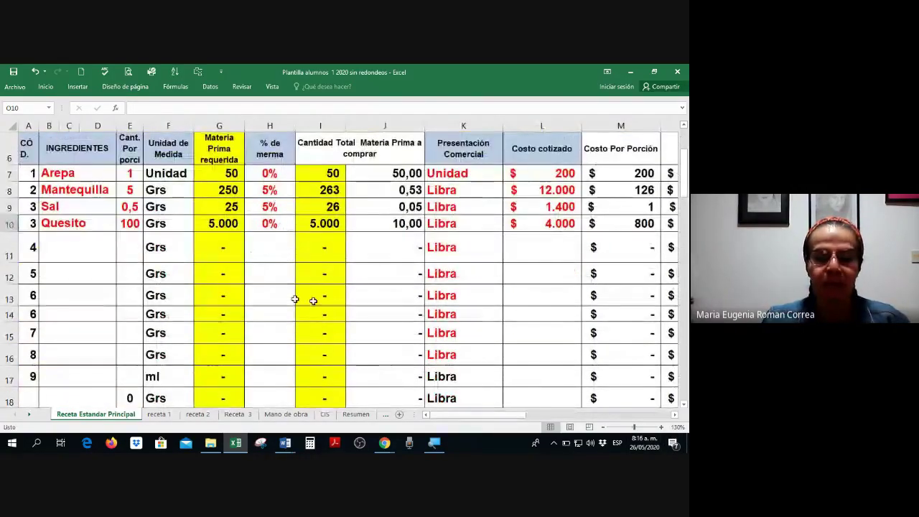
pyautogui.click(68, 253)
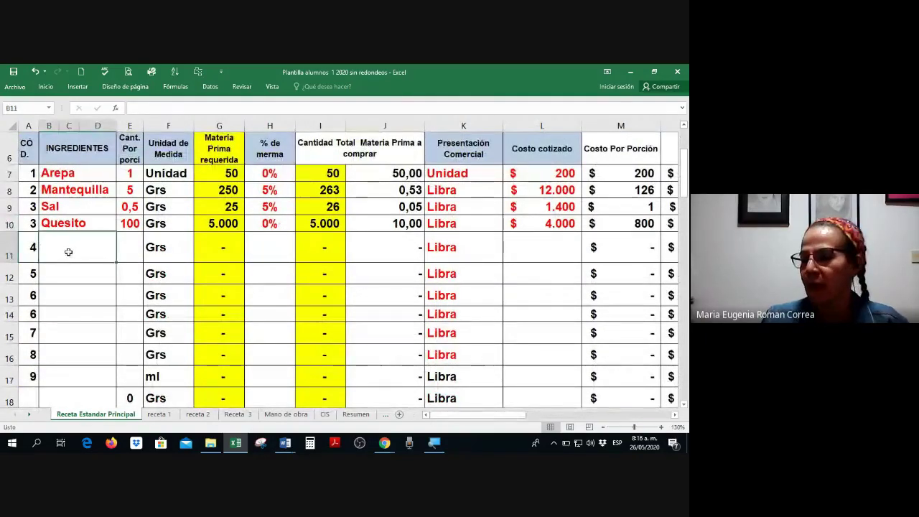
pyautogui.scroll(2, 78, 253)
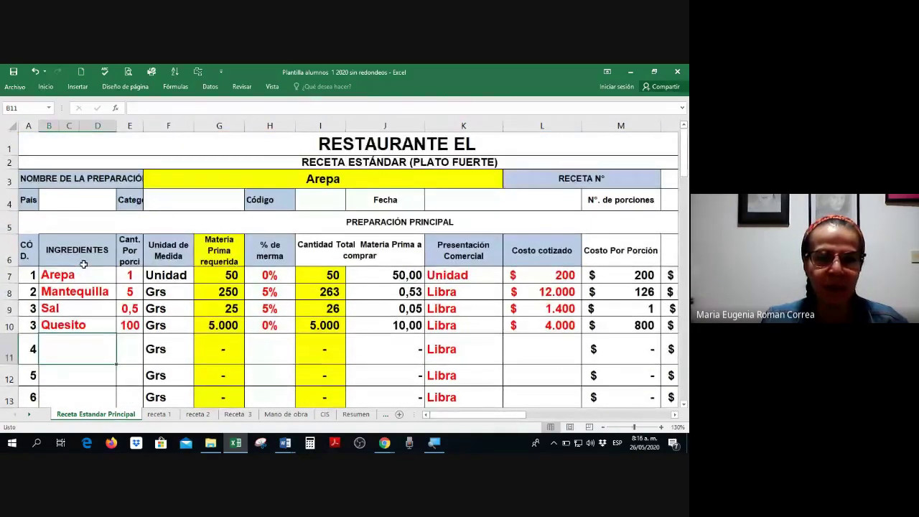
pyautogui.scroll(-1, 78, 253)
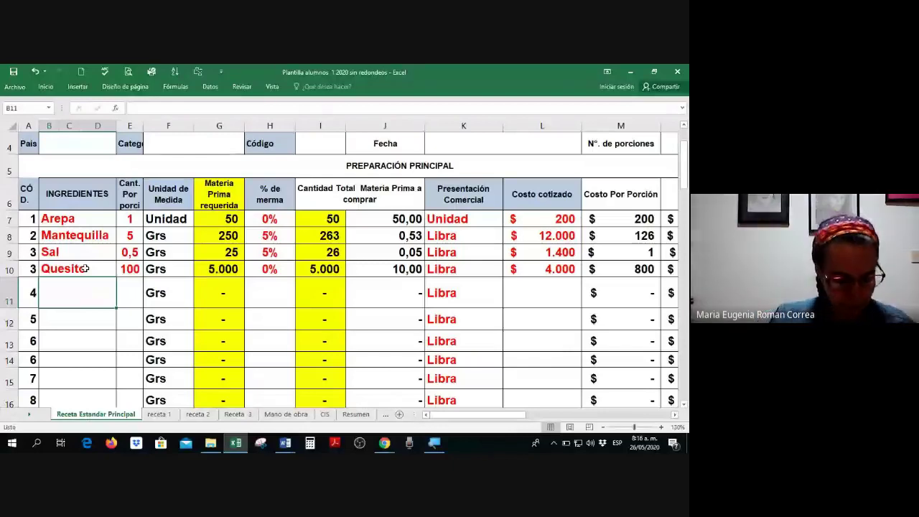
pyautogui.write('Agua')
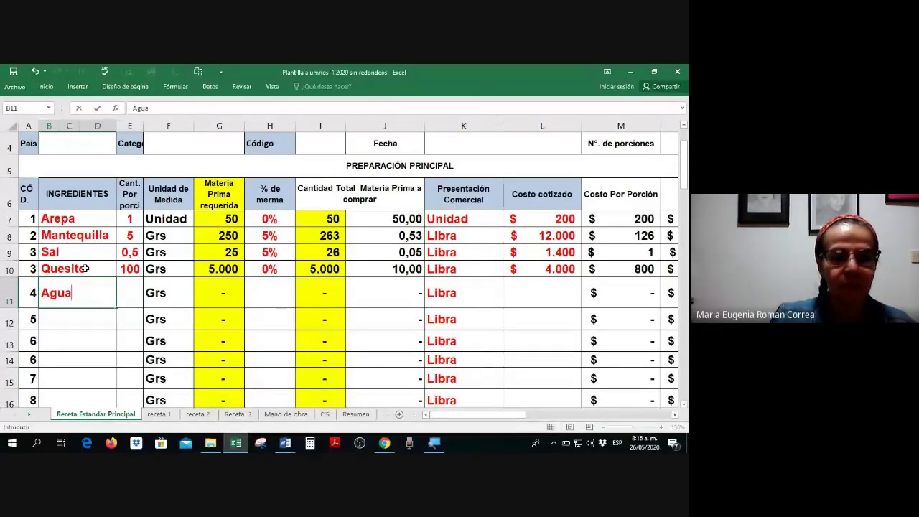
pyautogui.write('ca')
pyautogui.press('BackSpace')
pyautogui.press('BackSpace')
pyautogui.write('cate')
pyautogui.press('Tab')
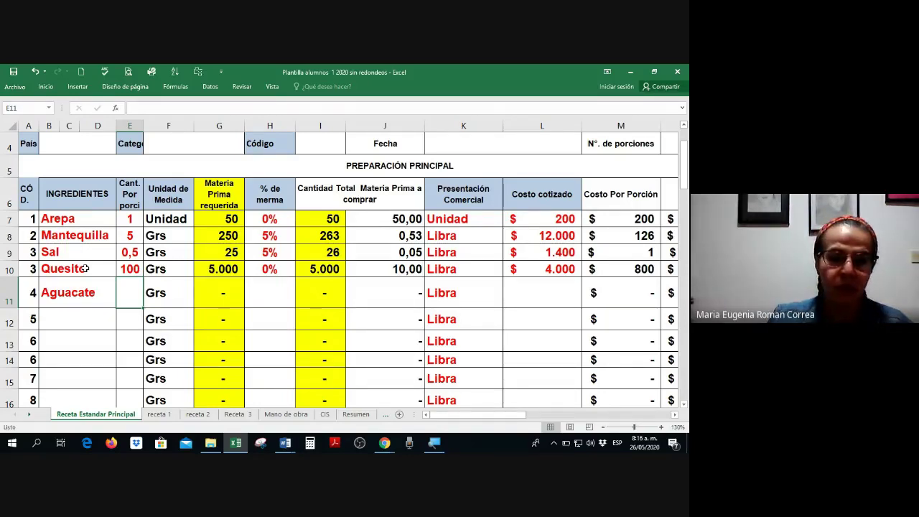
pyautogui.write('10')
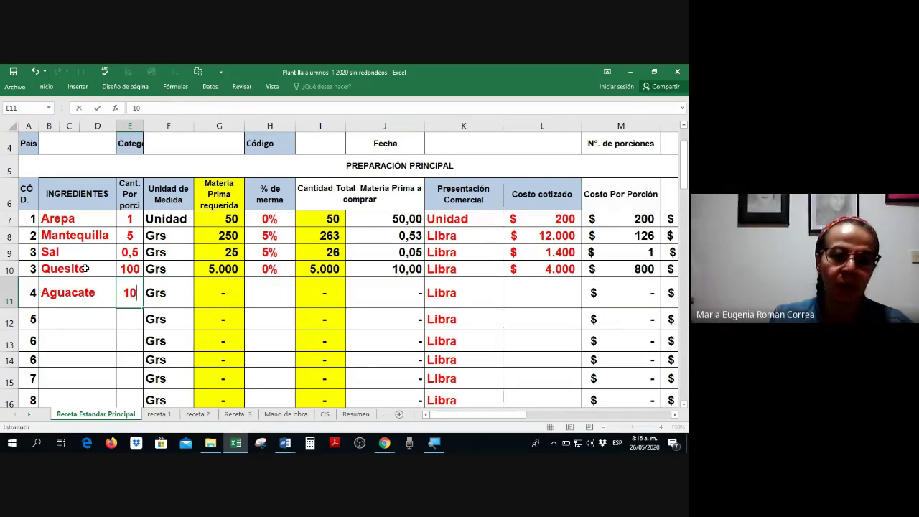
pyautogui.write('00')
pyautogui.press('Tab')
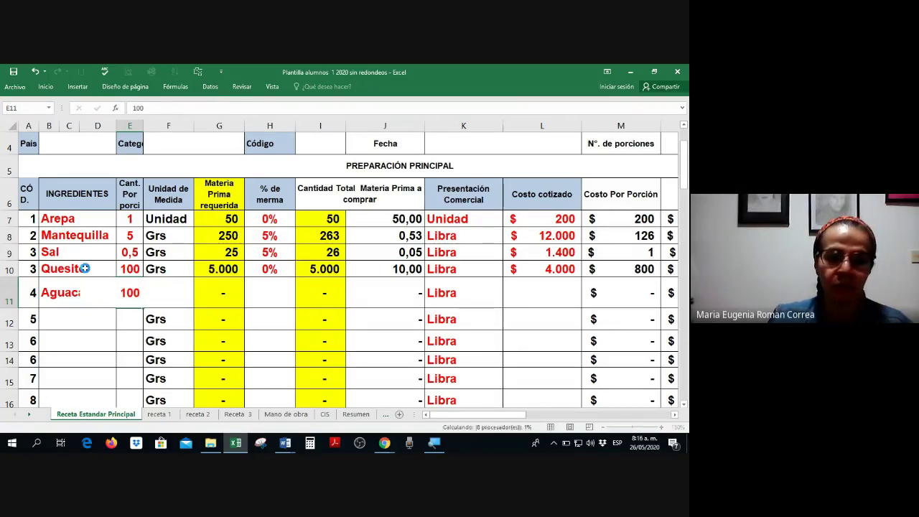
pyautogui.press('Tab')
pyautogui.press('Tab')
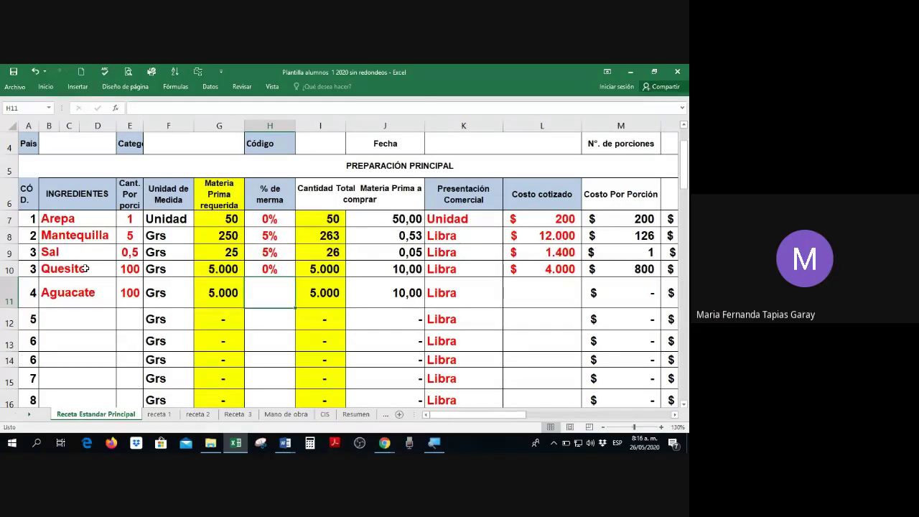
# Give Aguacate 25% waste and a quoted cost of 5.000 per Libra.
pyautogui.write('2')
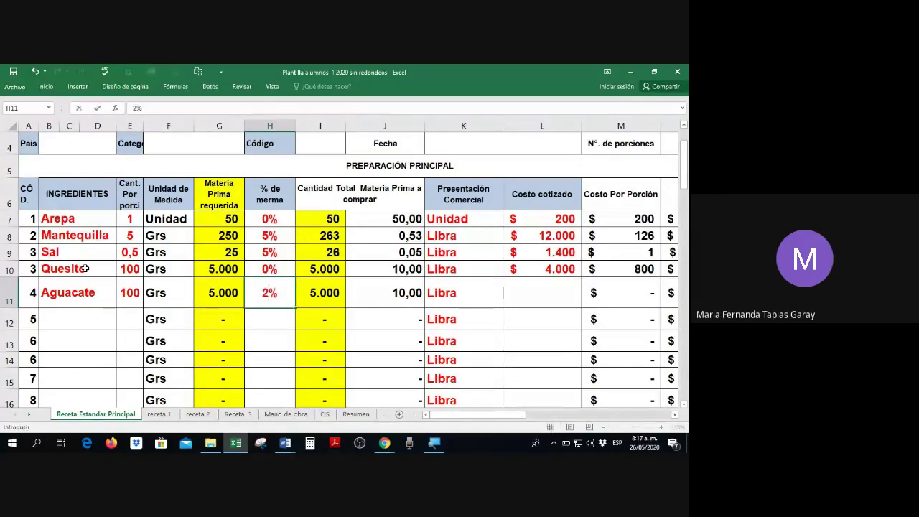
pyautogui.write('5')
pyautogui.press('Tab')
pyautogui.press('Tab')
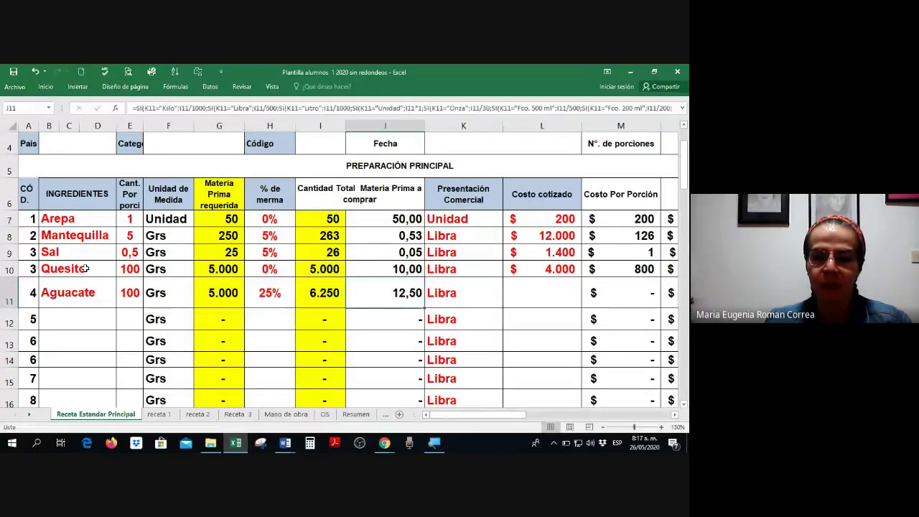
pyautogui.press('Tab')
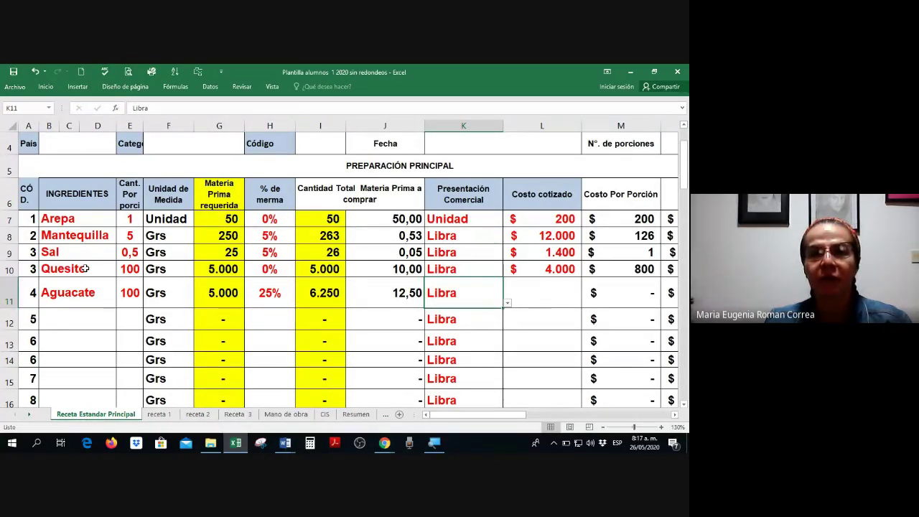
pyautogui.press('Tab')
pyautogui.write('5')
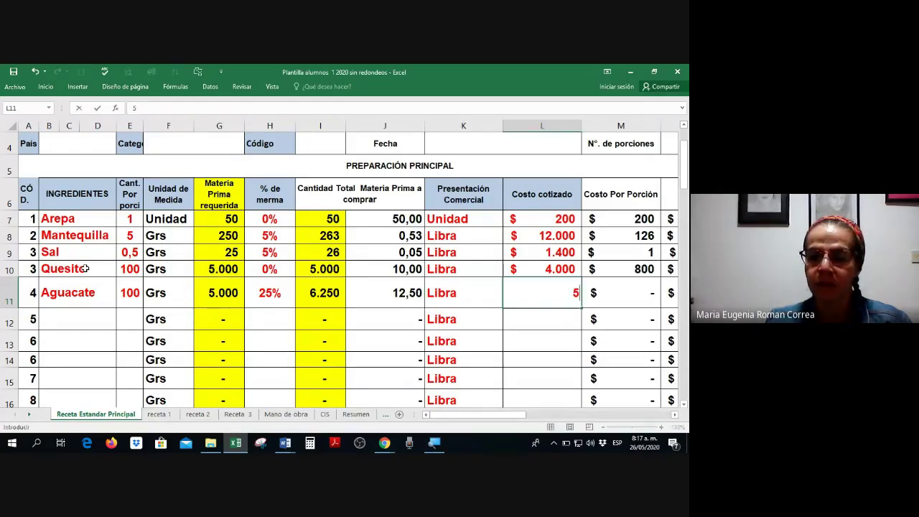
pyautogui.write('$ 5.00')
pyautogui.press('Return')
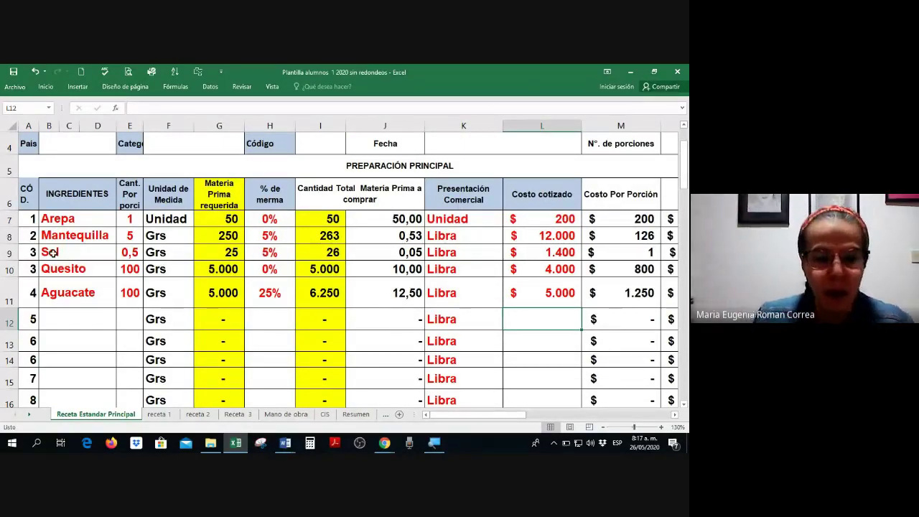
pyautogui.moveTo(72, 292); pyautogui.dragTo(629, 291)
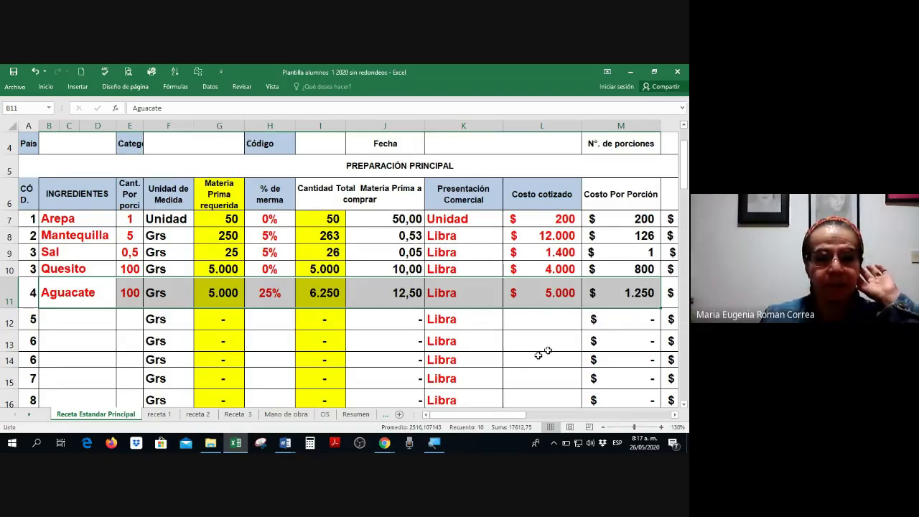
# Add Pandebono in row 12 at 1 Unidad per portion.
pyautogui.click(54, 315)
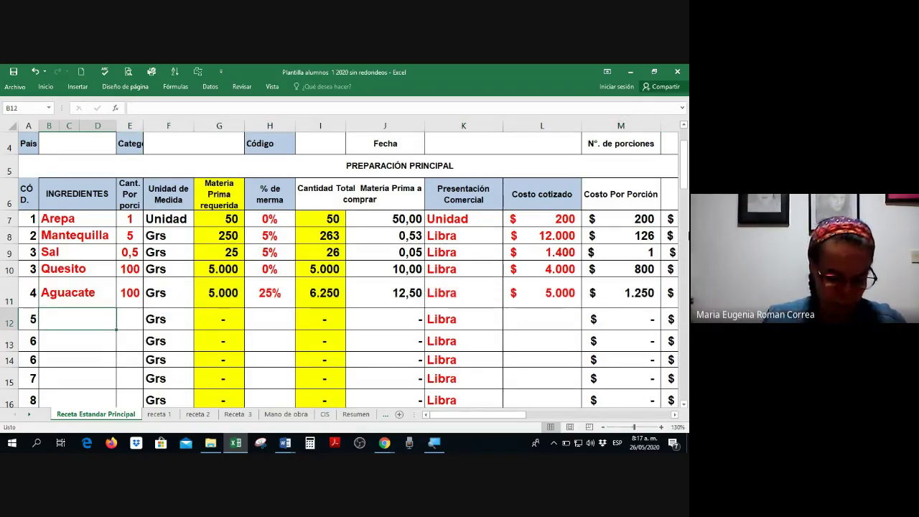
pyautogui.write('Pandebono')
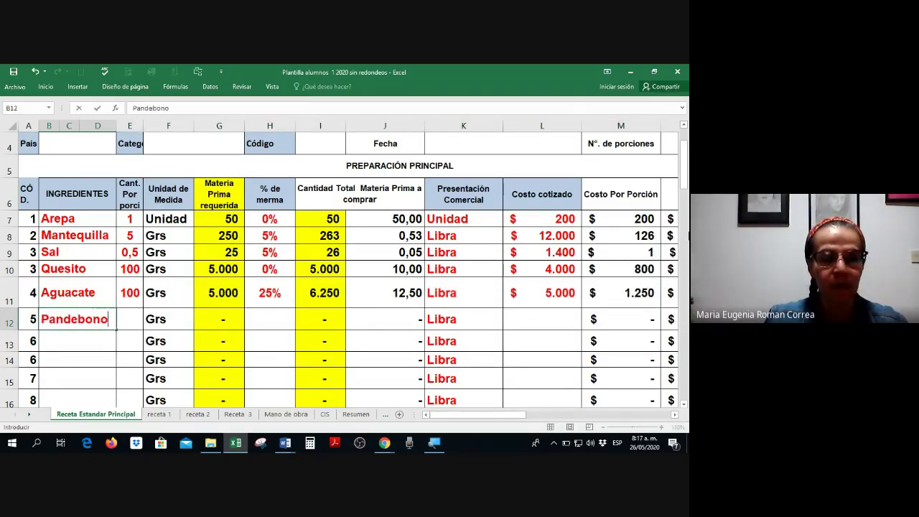
pyautogui.press('Tab')
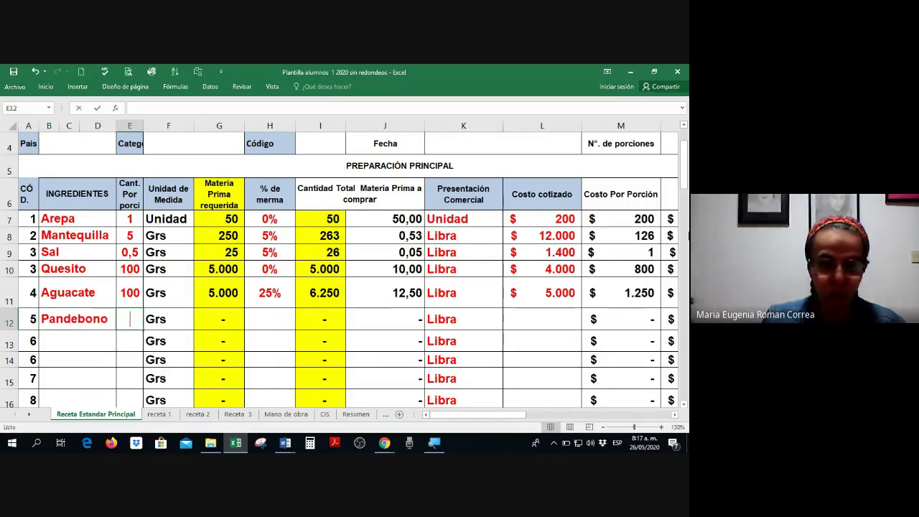
pyautogui.write('1')
pyautogui.press('Tab')
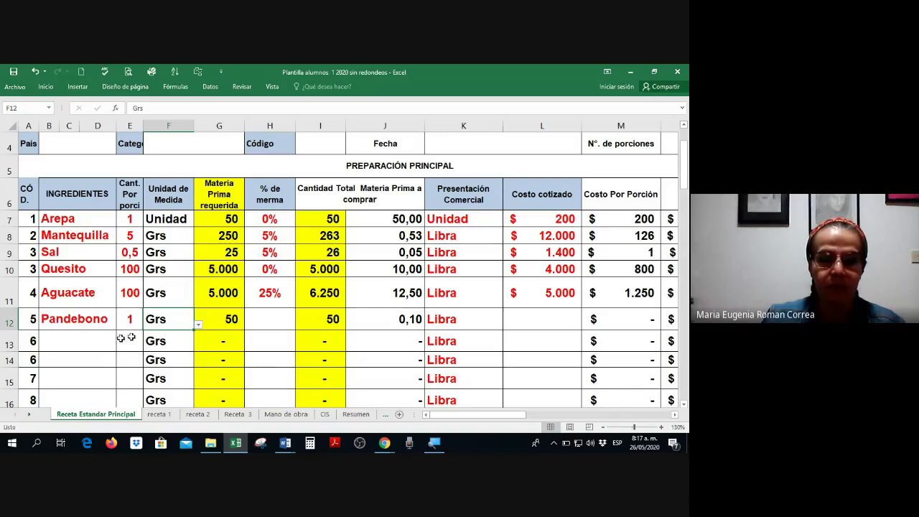
pyautogui.click(198, 325)
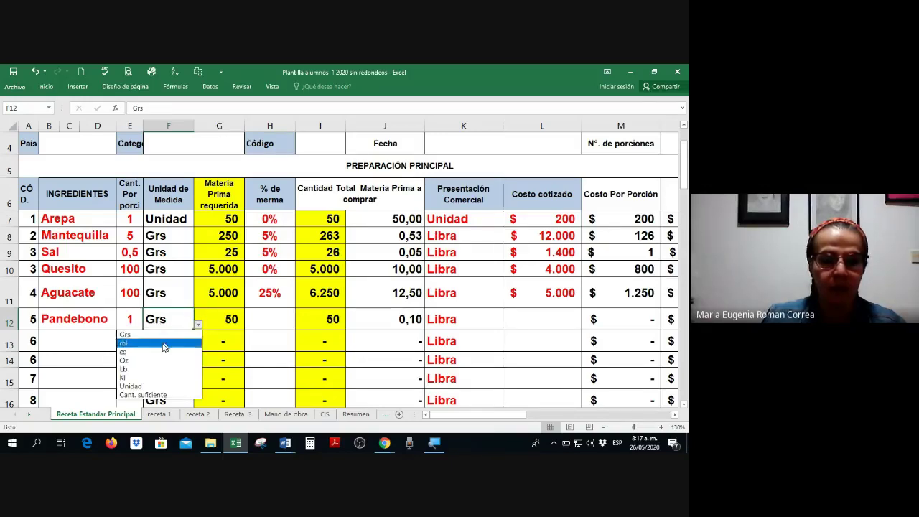
pyautogui.click(145, 388)
pyautogui.click(277, 320)
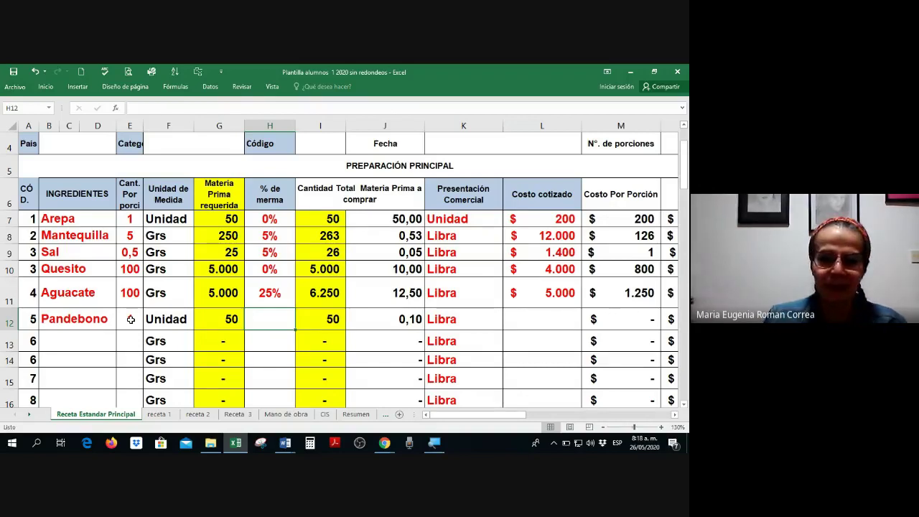
# Set Pandebono to 0% waste, bought per Unidad at a quoted cost of 1.200.
pyautogui.write('0%')
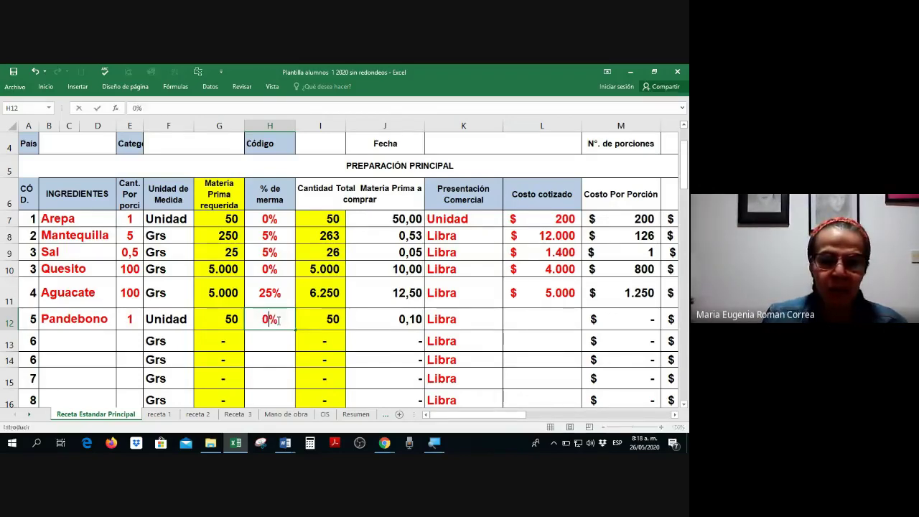
pyautogui.press('Return')
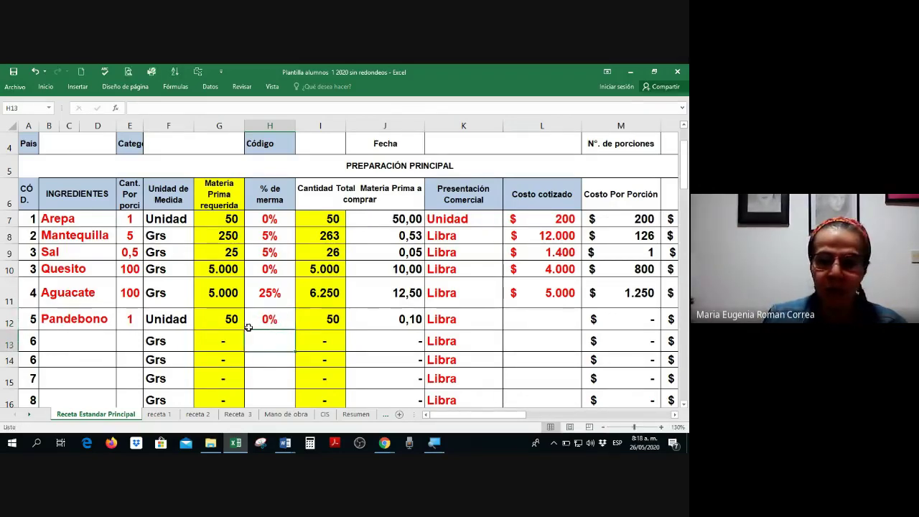
pyautogui.click(487, 320)
pyautogui.click(508, 325)
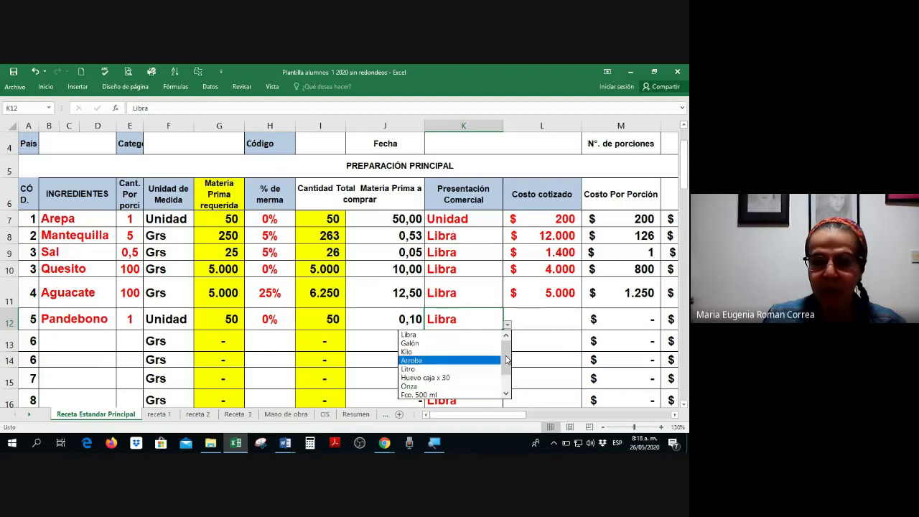
pyautogui.scroll(-1, 448, 363)
pyautogui.click(450, 387)
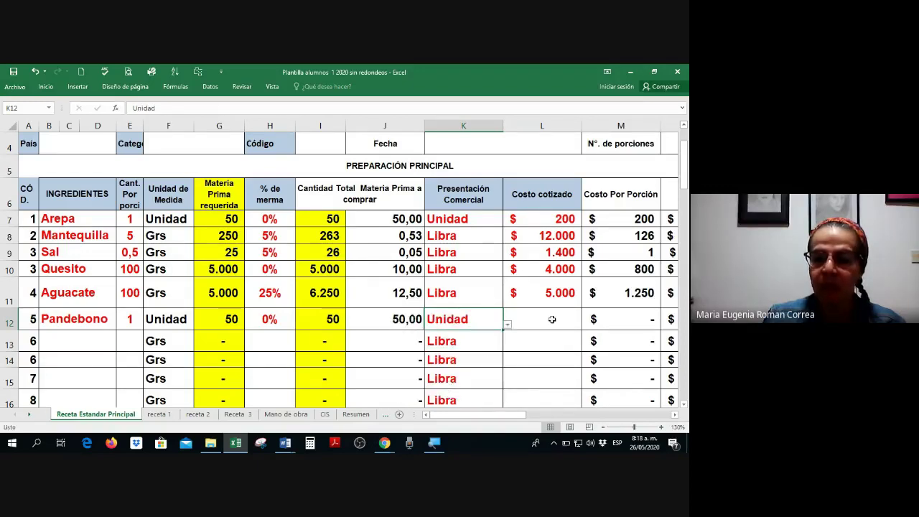
pyautogui.click(556, 311)
pyautogui.write('1.20')
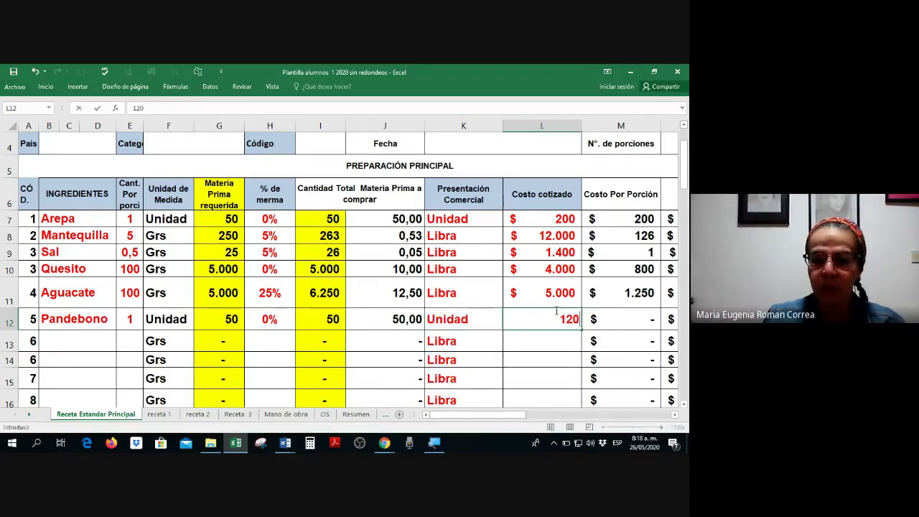
pyautogui.write('0')
pyautogui.press('Return')
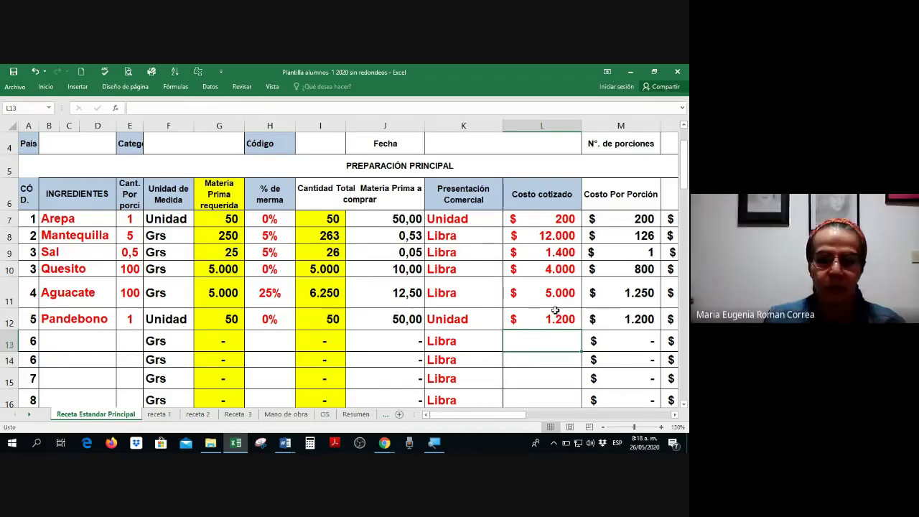
# Shrink the widths of columns G through L on the recipe sheet.
pyautogui.scroll(-1, 555, 310)
pyautogui.scroll(-3, 524, 298)
pyautogui.scroll(-2, 524, 300)
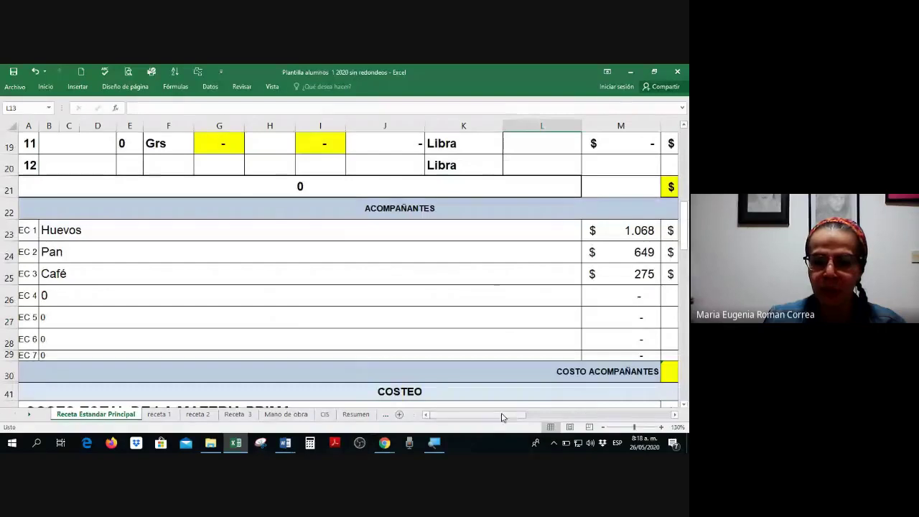
pyautogui.moveTo(502, 415); pyautogui.dragTo(587, 416)
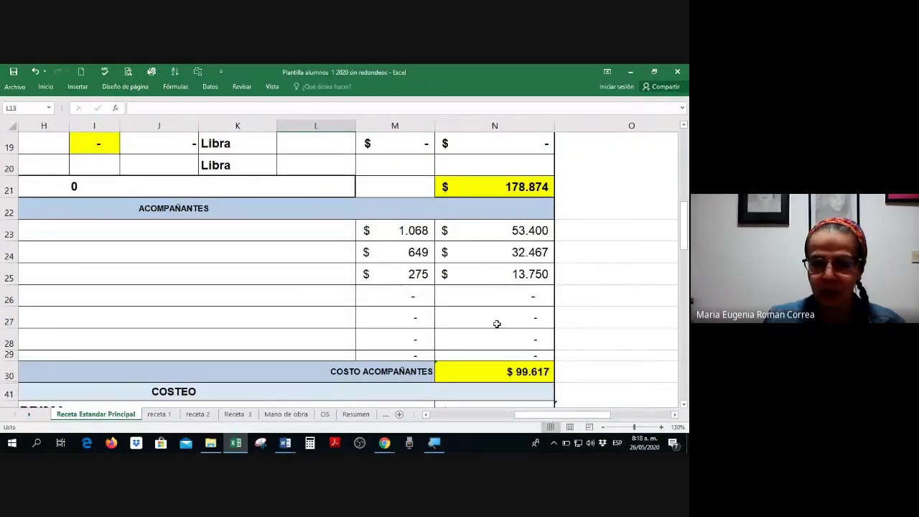
pyautogui.scroll(-2, 496, 324)
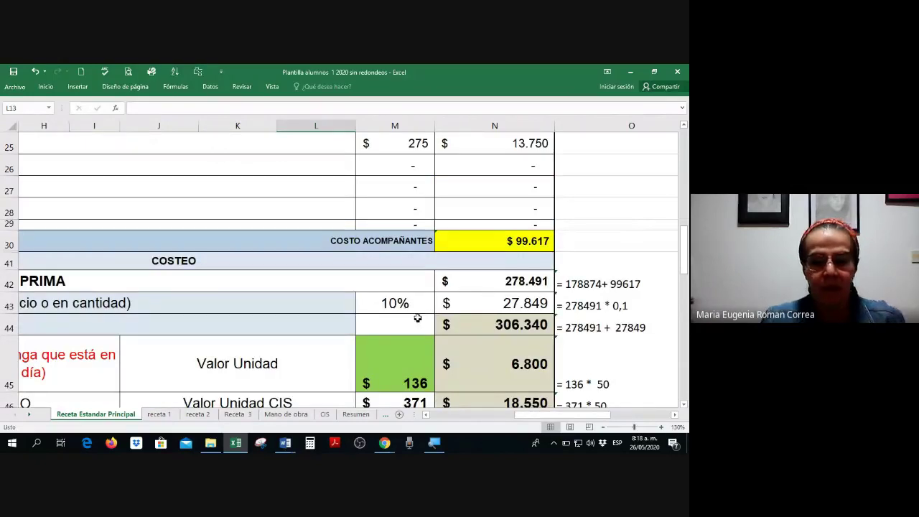
pyautogui.keyDown('ctrl'); pyautogui.scroll(-1, 435, 337); pyautogui.keyUp('ctrl')
pyautogui.keyDown('ctrl'); pyautogui.scroll(-1, 435, 338); pyautogui.keyUp('ctrl')
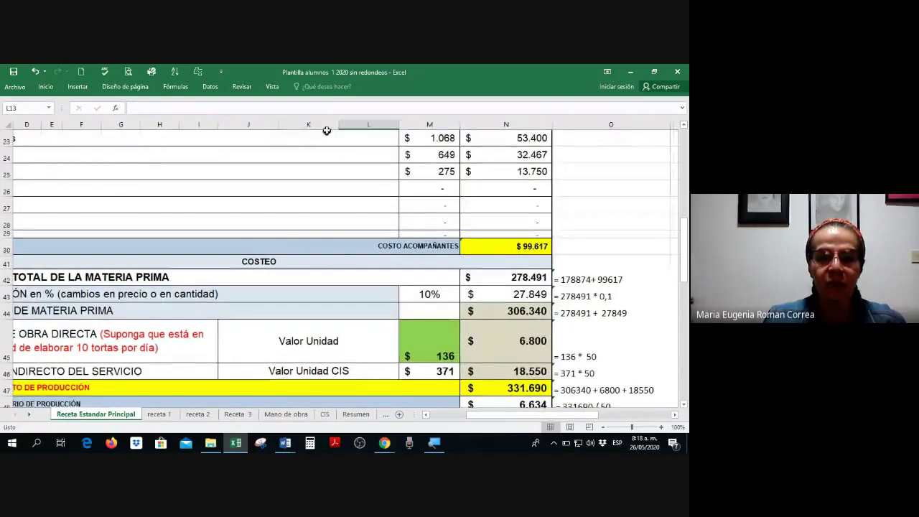
pyautogui.moveTo(359, 125); pyautogui.dragTo(108, 125)
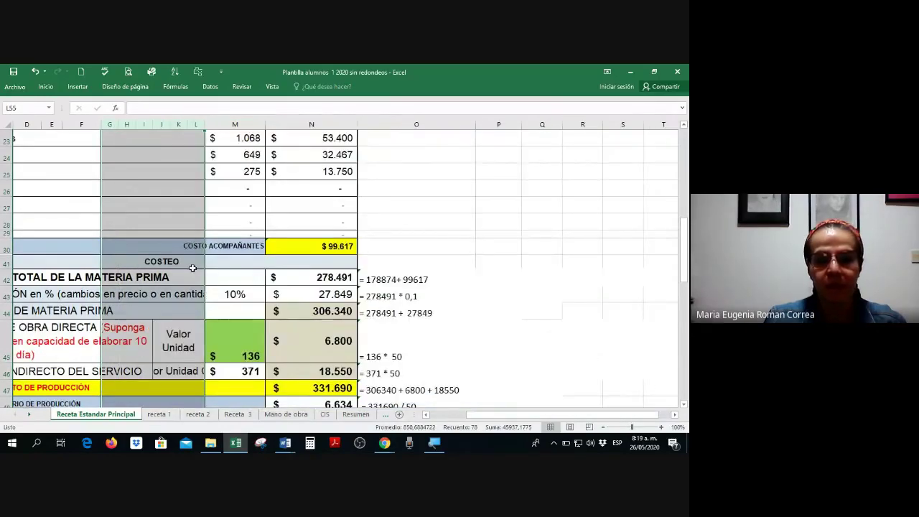
pyautogui.keyDown('ctrl'); pyautogui.scroll(1, 445, 402); pyautogui.keyUp('ctrl')
pyautogui.hscroll(-1, 366, 381)
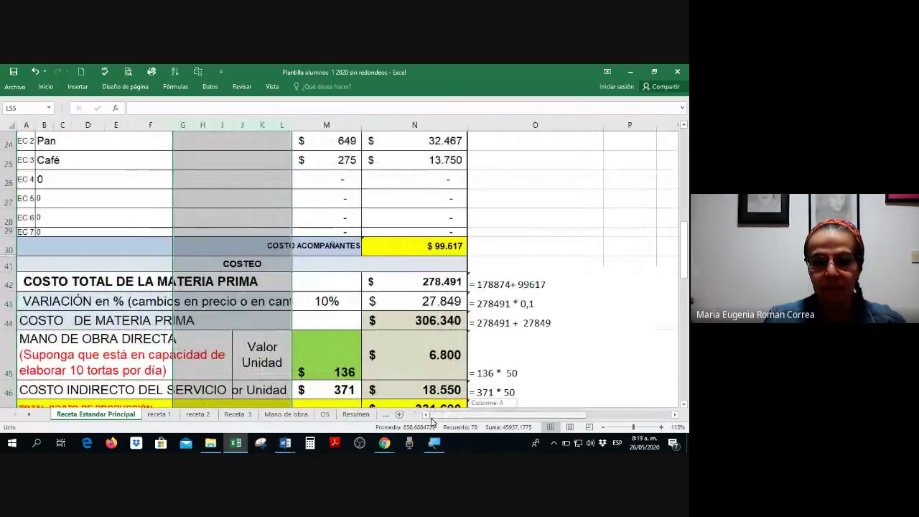
# Check the raw material total, 10% variation, cost sum and linked labor formulas.
pyautogui.click(452, 282)
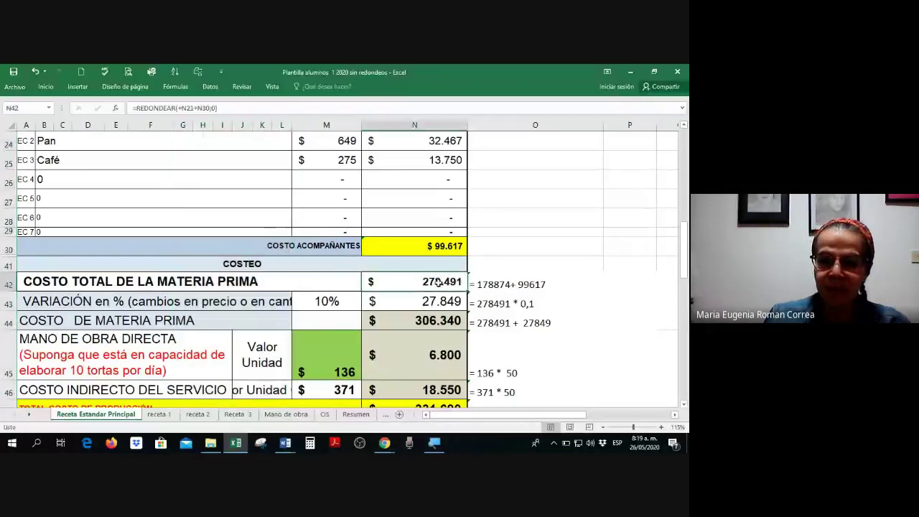
pyautogui.click(400, 301)
pyautogui.click(412, 321)
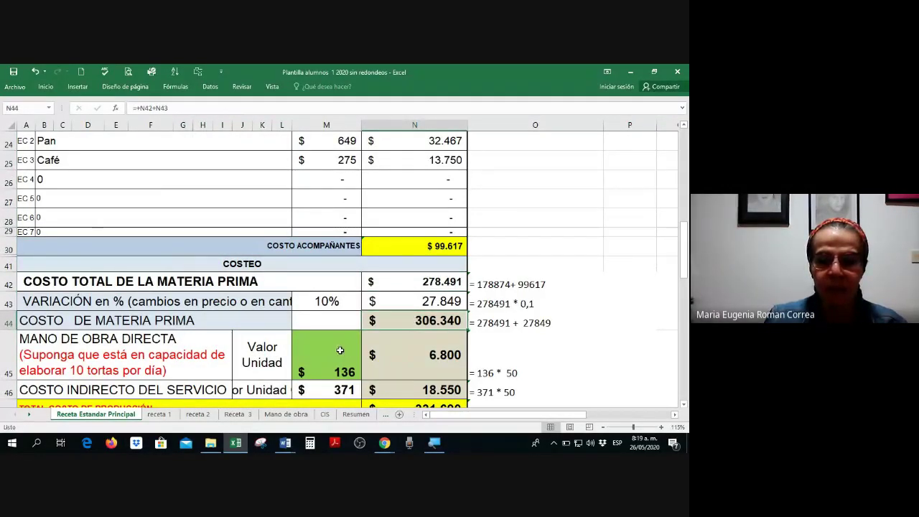
pyautogui.click(340, 350)
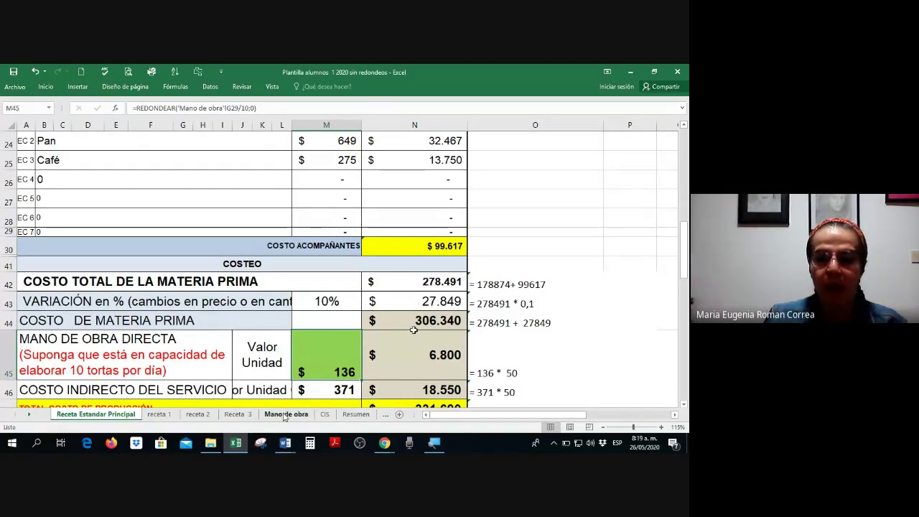
pyautogui.scroll(7, 400, 324)
pyautogui.scroll(2, 400, 324)
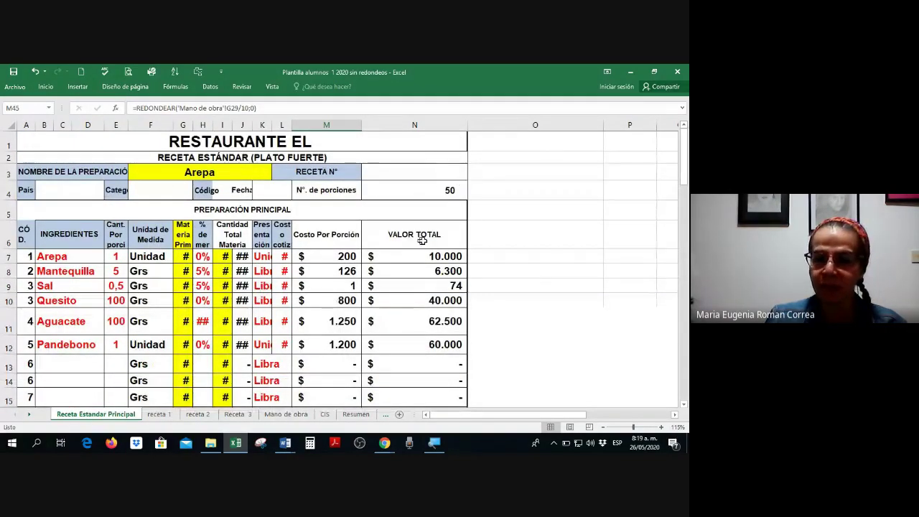
# On the Mano de obra sheet, replace the employee's name in B5 with the new employee's full name.
pyautogui.click(283, 415)
pyautogui.click(161, 240)
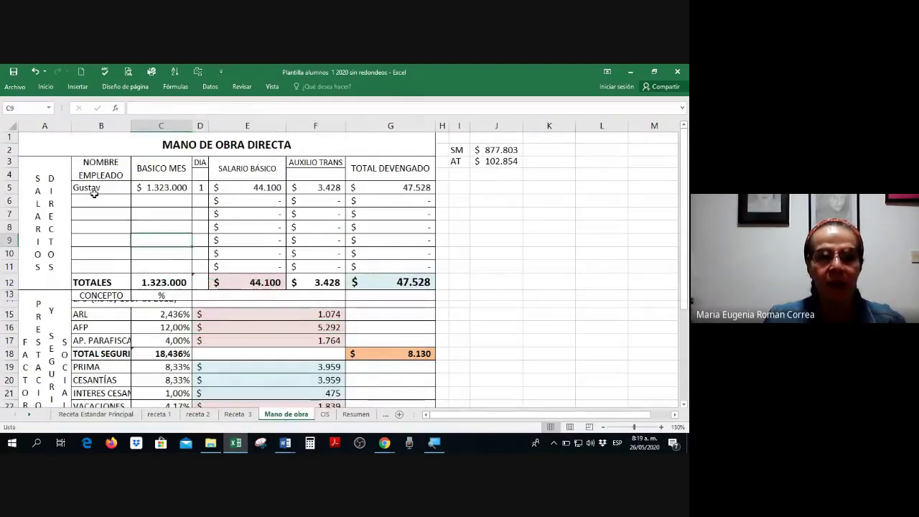
pyautogui.keyDown('ctrl'); pyautogui.scroll(1, 100, 190); pyautogui.keyUp('ctrl')
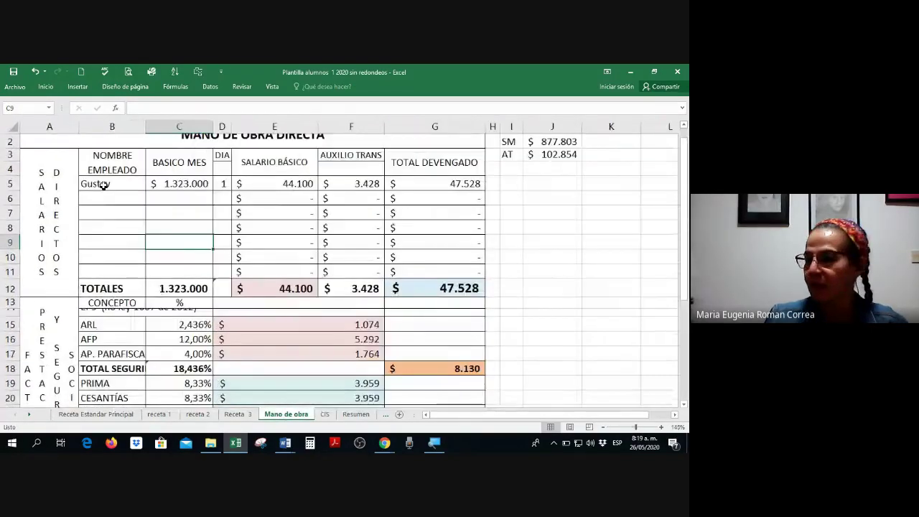
pyautogui.click(104, 186)
pyautogui.write('mari')
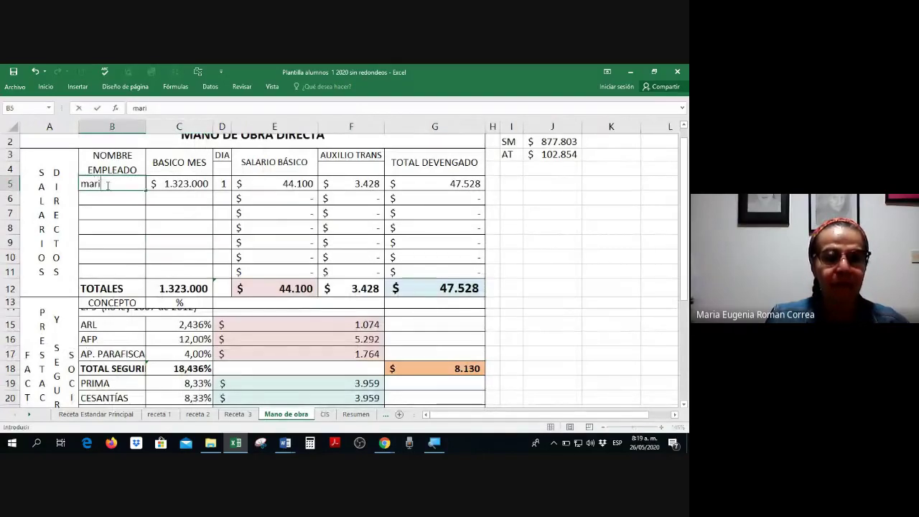
pyautogui.press('BackSpace')
pyautogui.write('Ma')
pyautogui.press('BackSpace')
pyautogui.press('BackSpace')
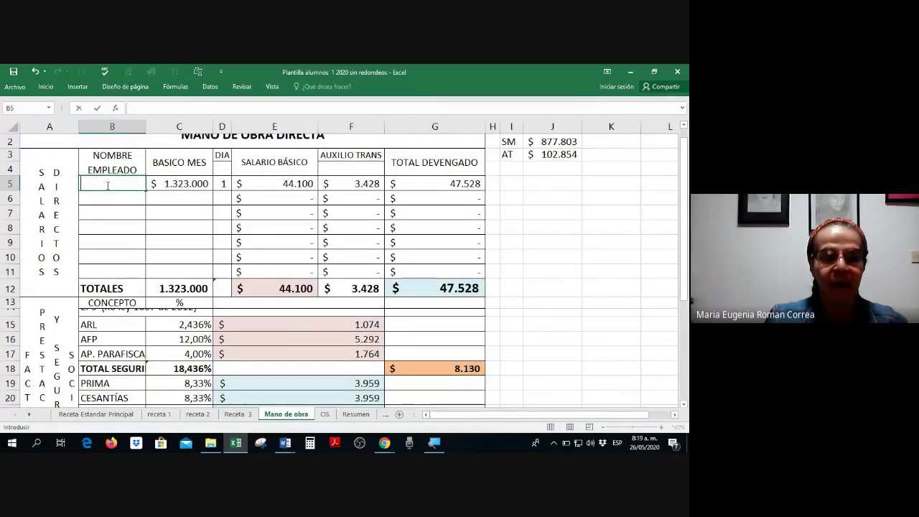
pyautogui.write('riana')
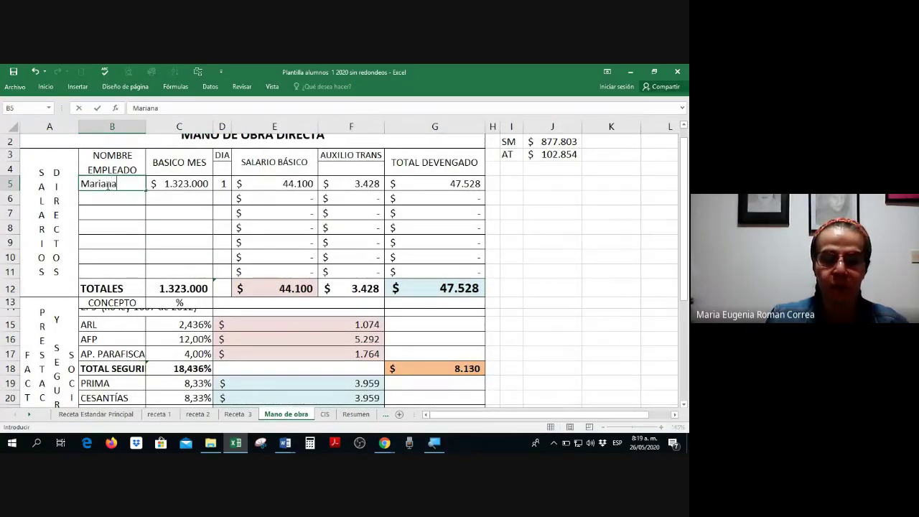
pyautogui.press('Return')
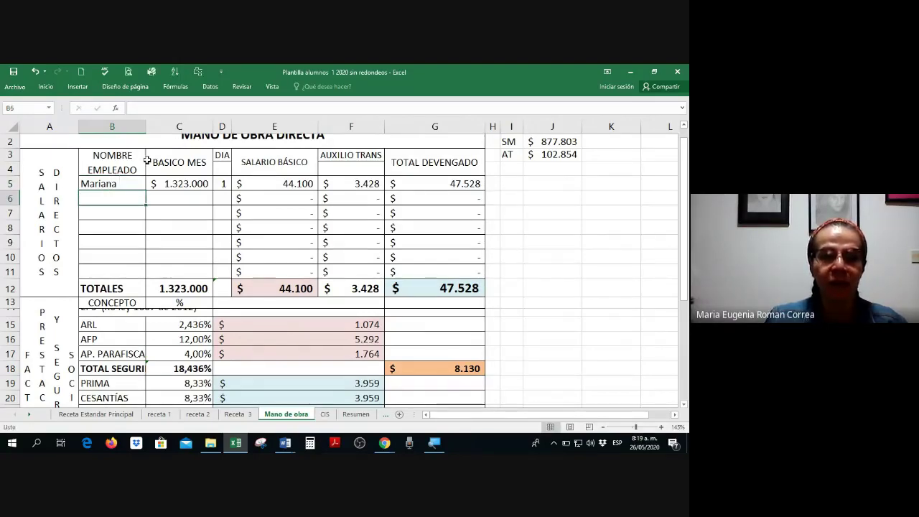
pyautogui.click(121, 181)
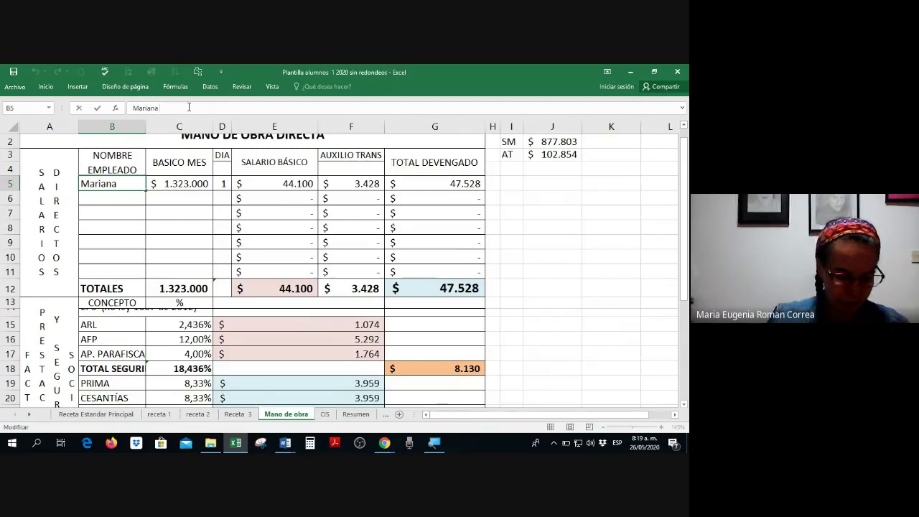
pyautogui.write('Ortiz')
pyautogui.press('Tab')
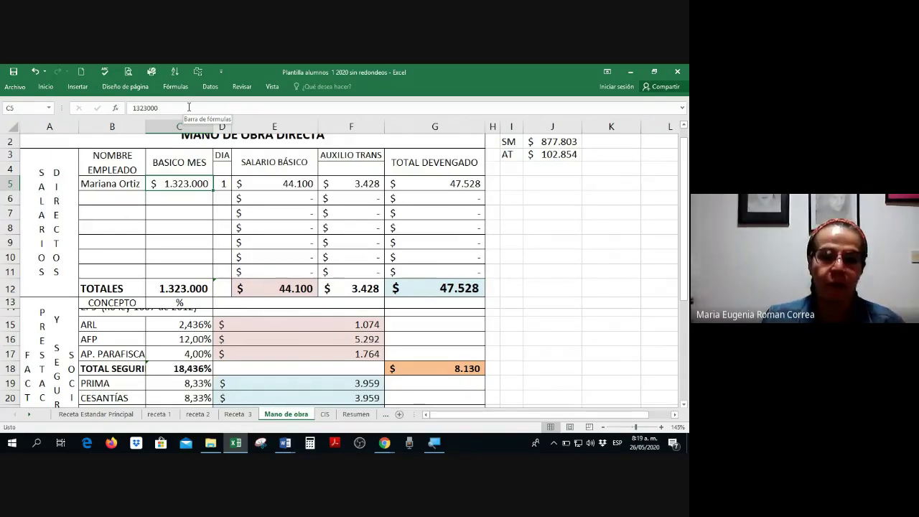
# Set the monthly base salary in C5 to 1300000, correcting the mistyped 130.0.
pyautogui.write('13')
pyautogui.write('0.0')
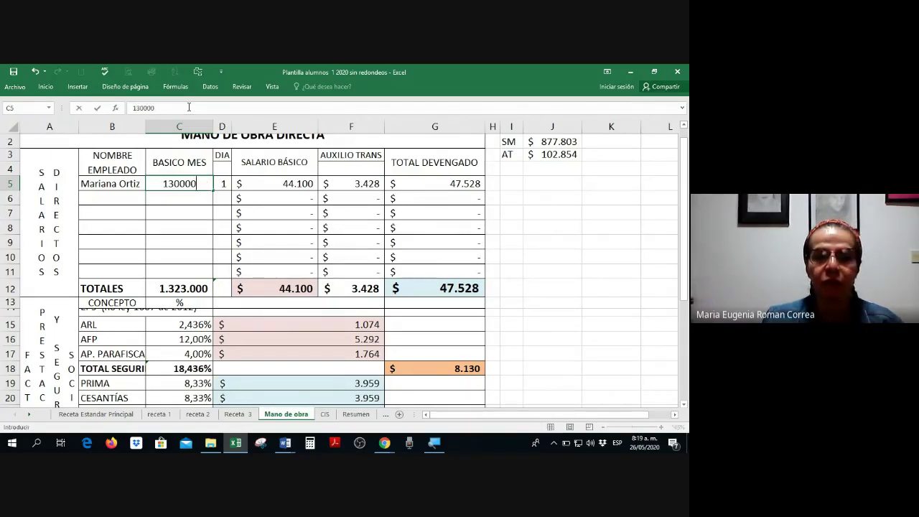
pyautogui.press('Return')
pyautogui.press('Up')
pyautogui.press('Right')
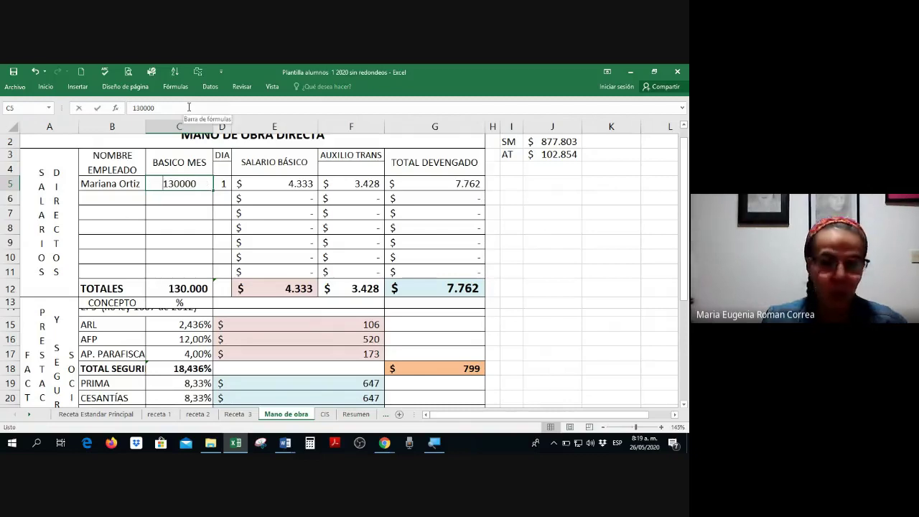
pyautogui.write('1300000')
pyautogui.press('Return')
pyautogui.press('Up')
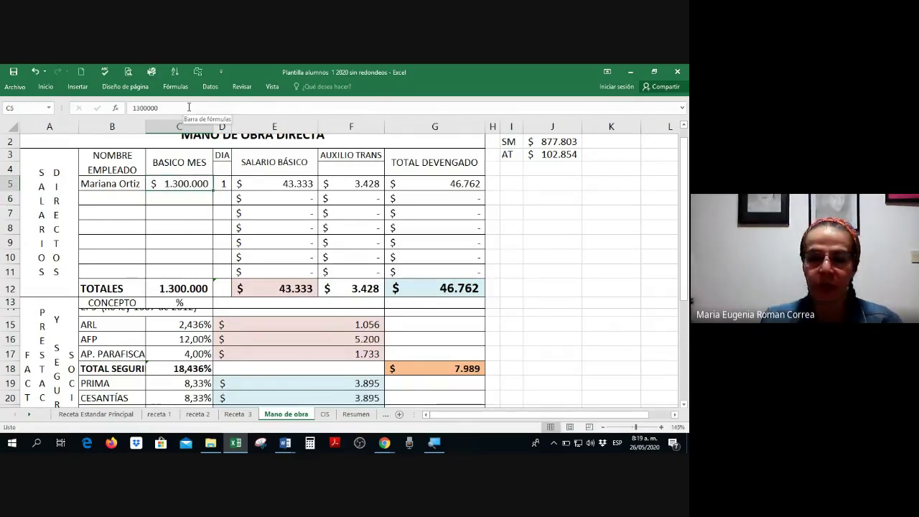
pyautogui.press('Right')
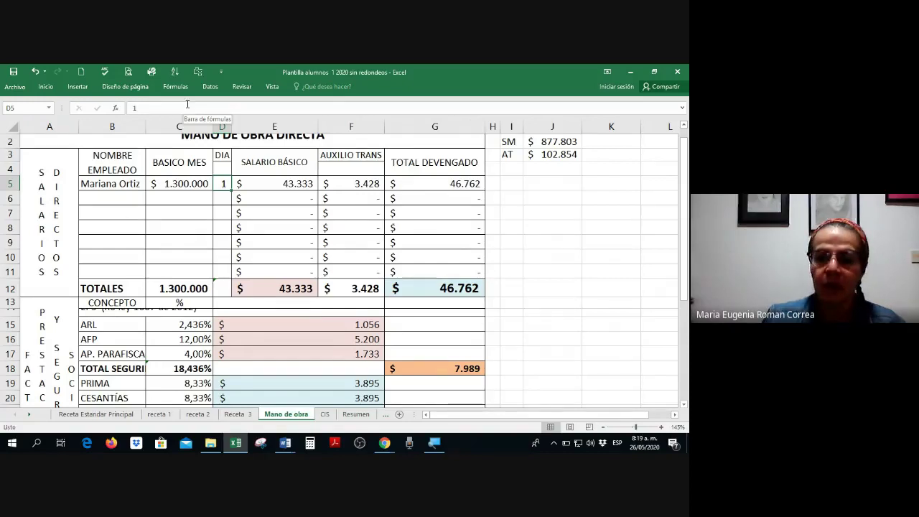
pyautogui.scroll(-1, 251, 242)
pyautogui.scroll(-5, 463, 218)
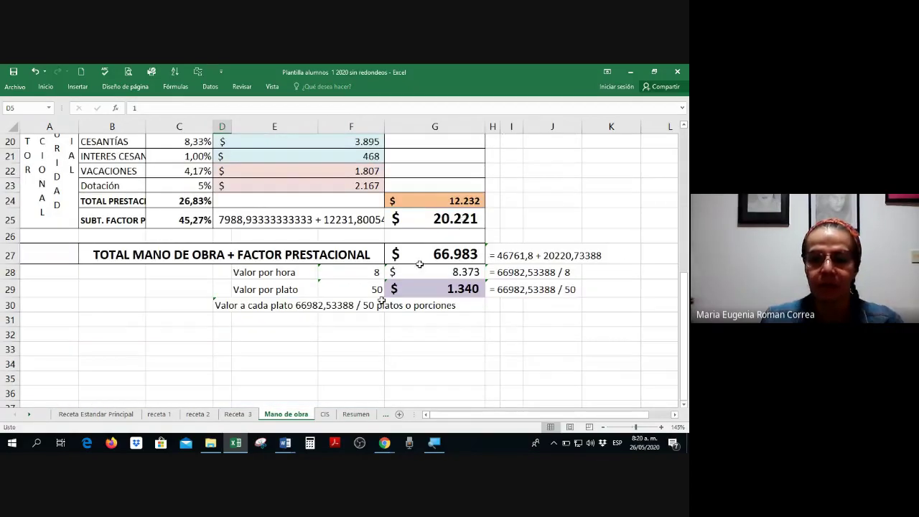
pyautogui.click(368, 289)
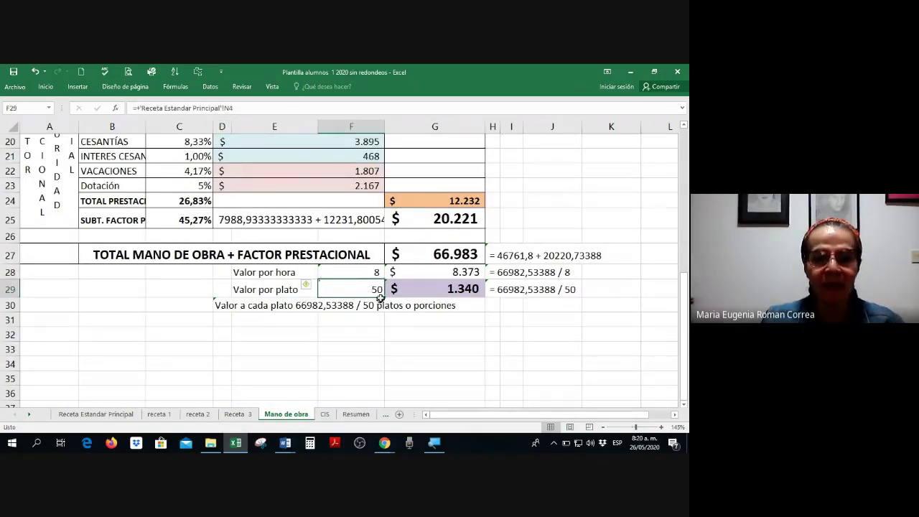
pyautogui.scroll(1, 358, 305)
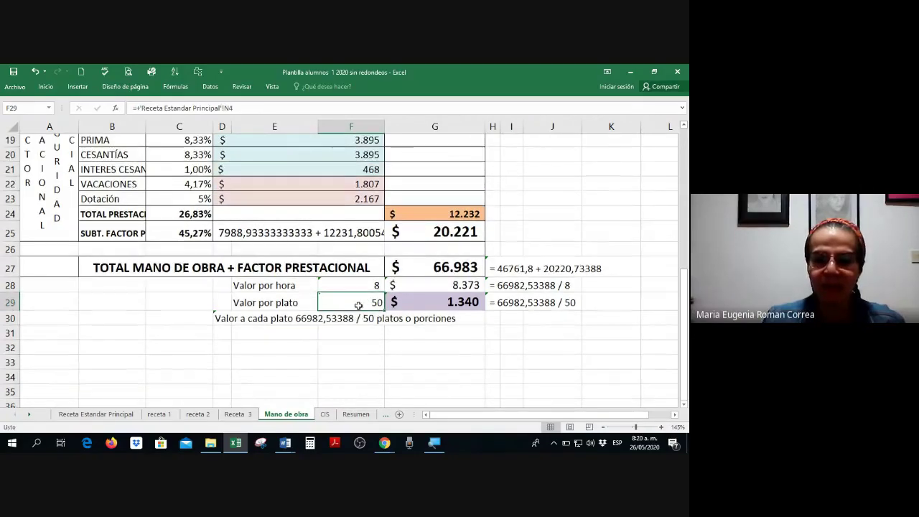
pyautogui.keyDown('ctrl'); pyautogui.scroll(2, 366, 338); pyautogui.keyUp('ctrl')
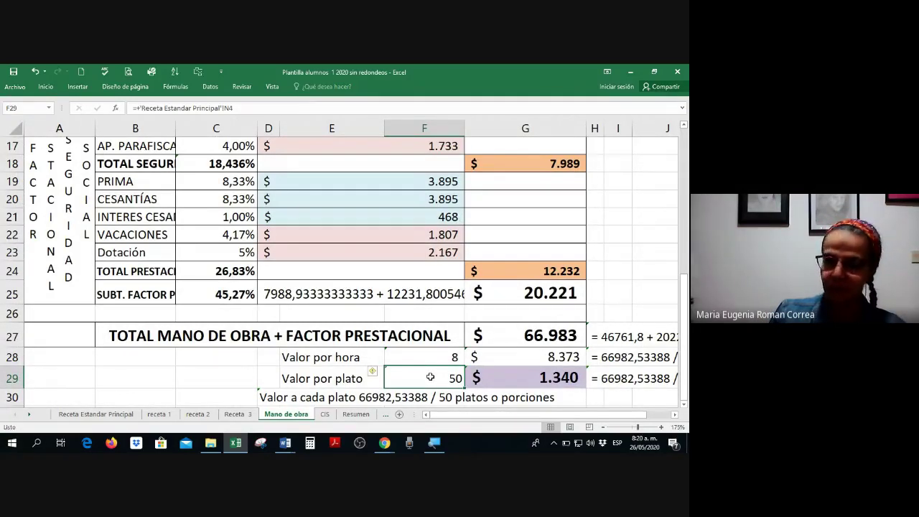
pyautogui.scroll(3, 431, 377)
pyautogui.scroll(3, 427, 378)
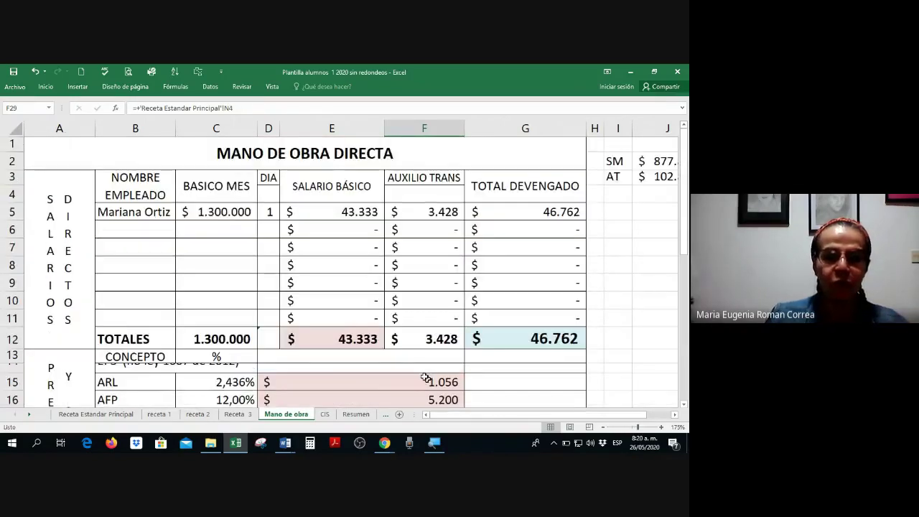
# Colour the first employee's name, salary and days cells B5:D5 red.
pyautogui.moveTo(129, 211); pyautogui.dragTo(270, 213)
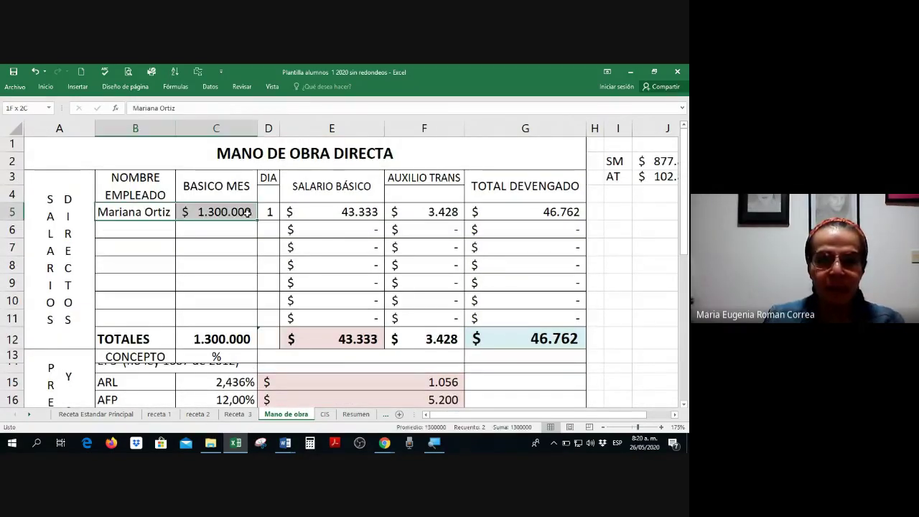
pyautogui.rightClick(271, 214)
pyautogui.click(328, 196)
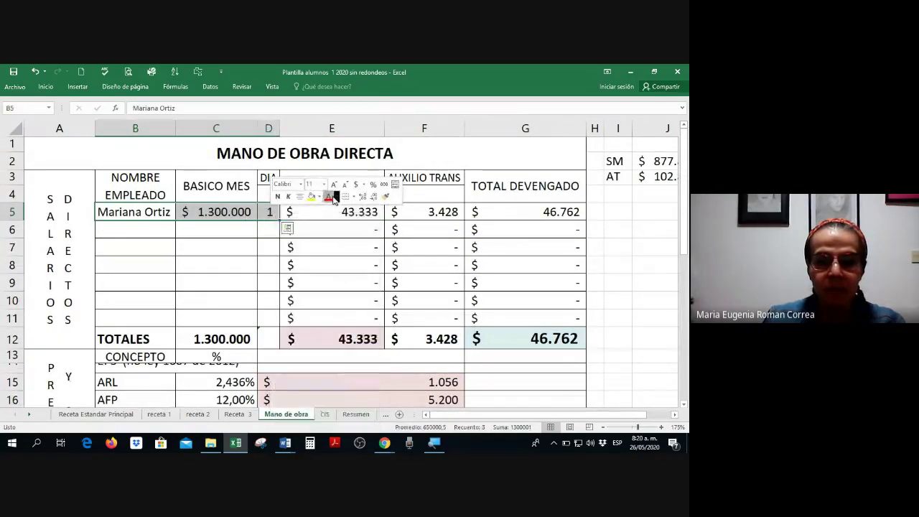
pyautogui.click(215, 212)
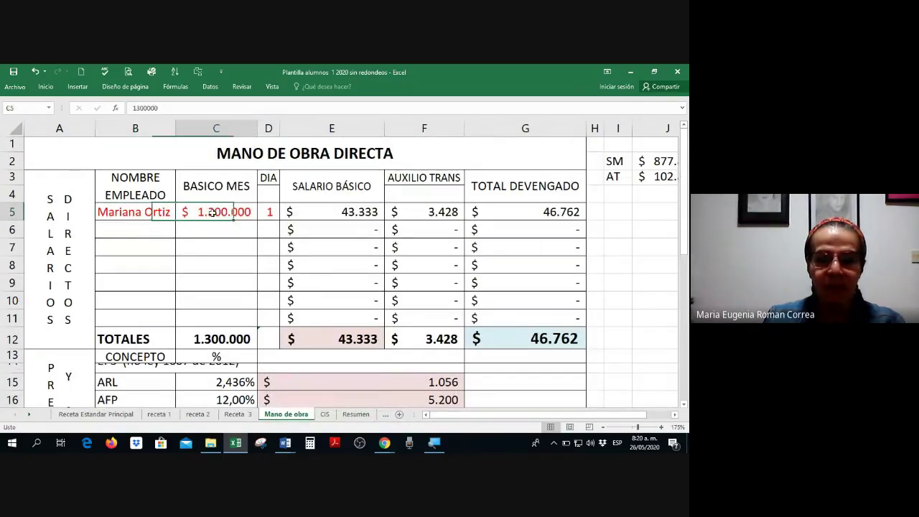
pyautogui.click(269, 212)
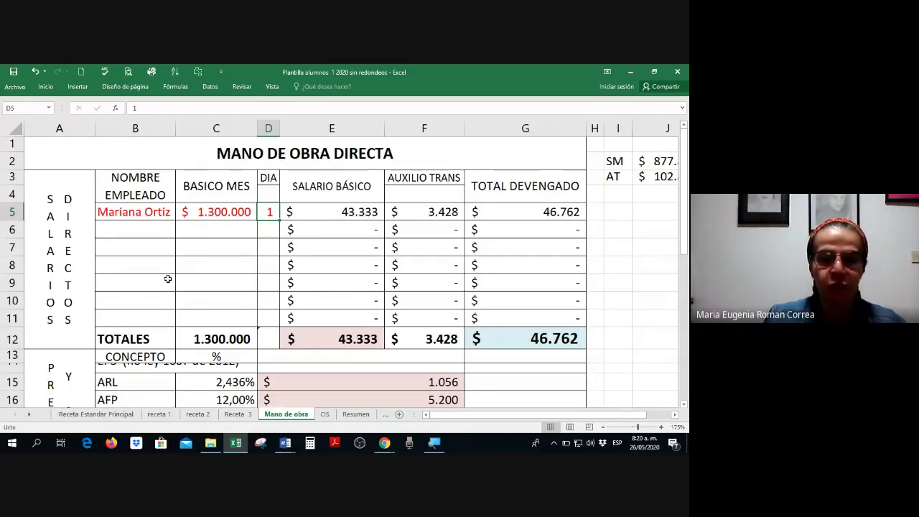
# Enter the second employee's name in B6 and a 1.300.000 salary in C6.
pyautogui.click(159, 224)
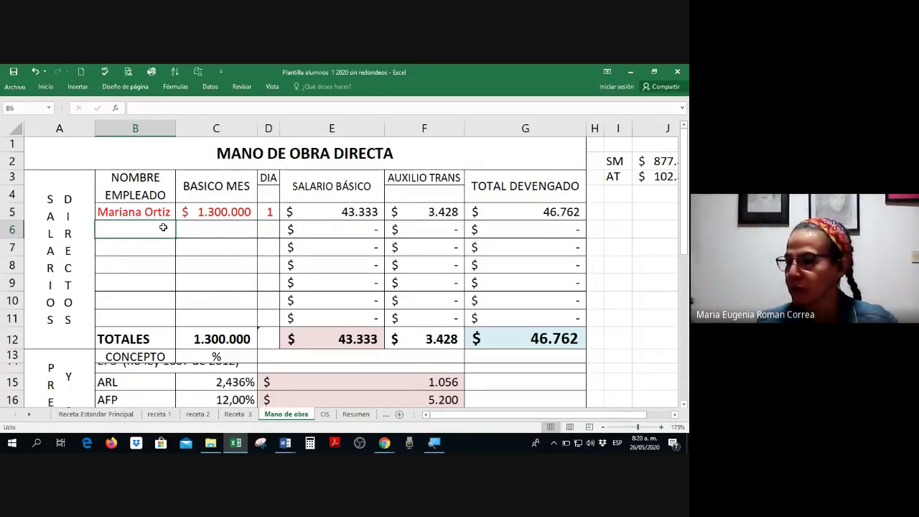
pyautogui.write('Ste')
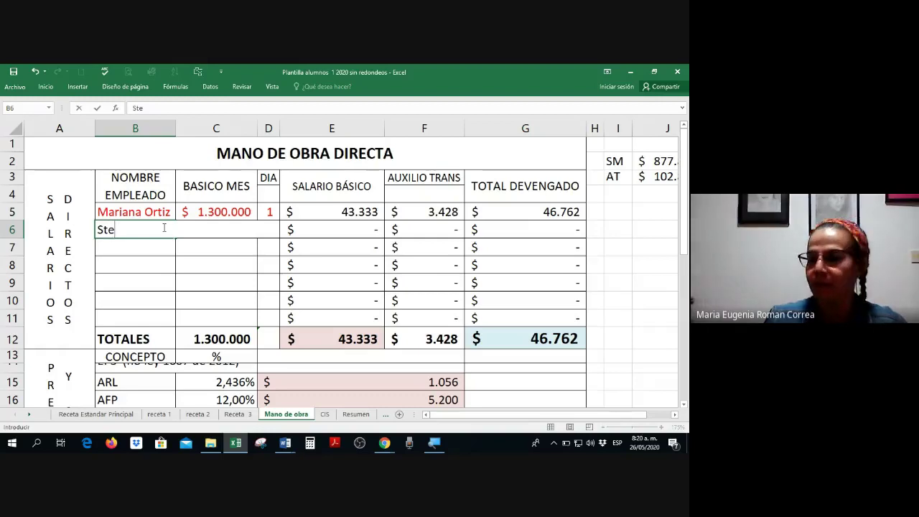
pyautogui.write('fanny')
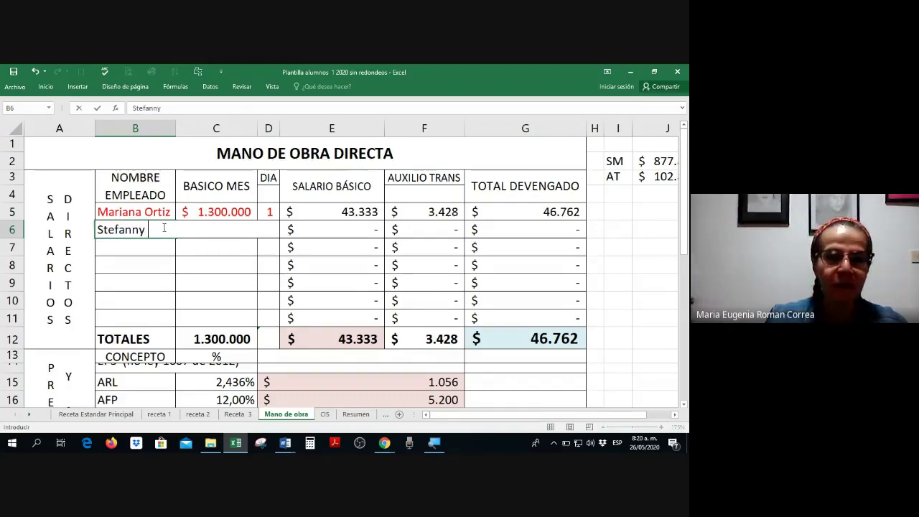
pyautogui.press('BackSpace')
pyautogui.press('BackSpace')
pyautogui.write('y')
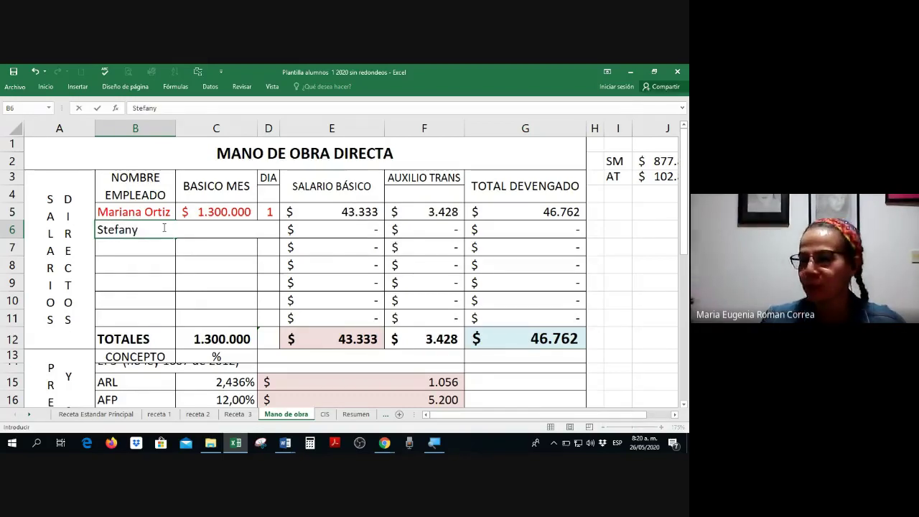
pyautogui.write(' Er')
pyautogui.press('BackSpace')
pyautogui.press('BackSpace')
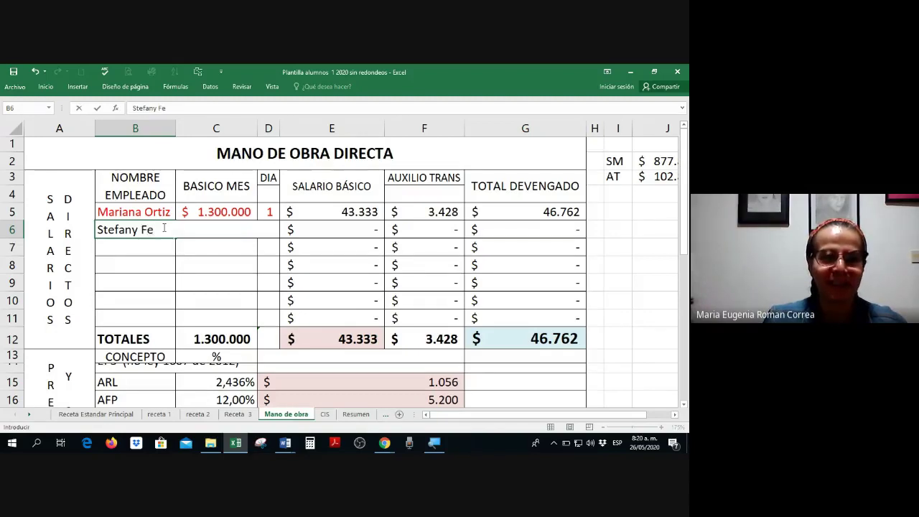
pyautogui.write('rnandez')
pyautogui.press('Tab')
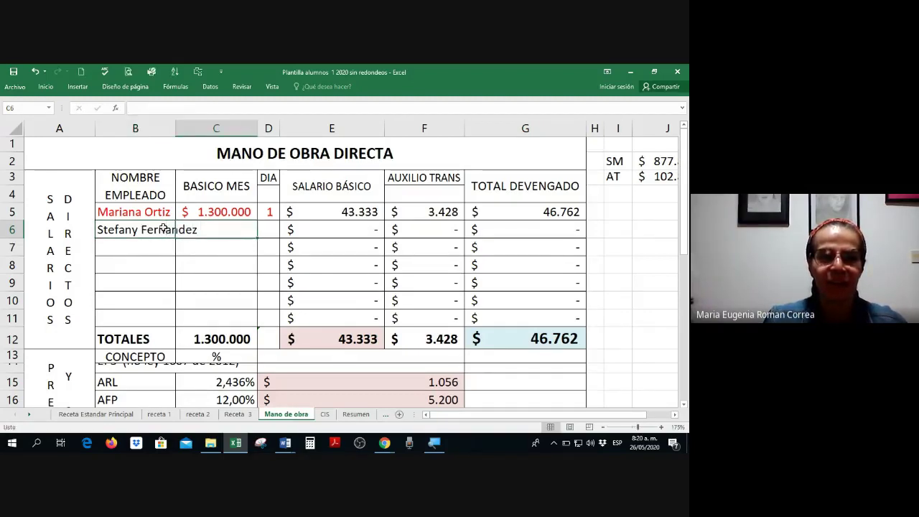
pyautogui.write('1.300.')
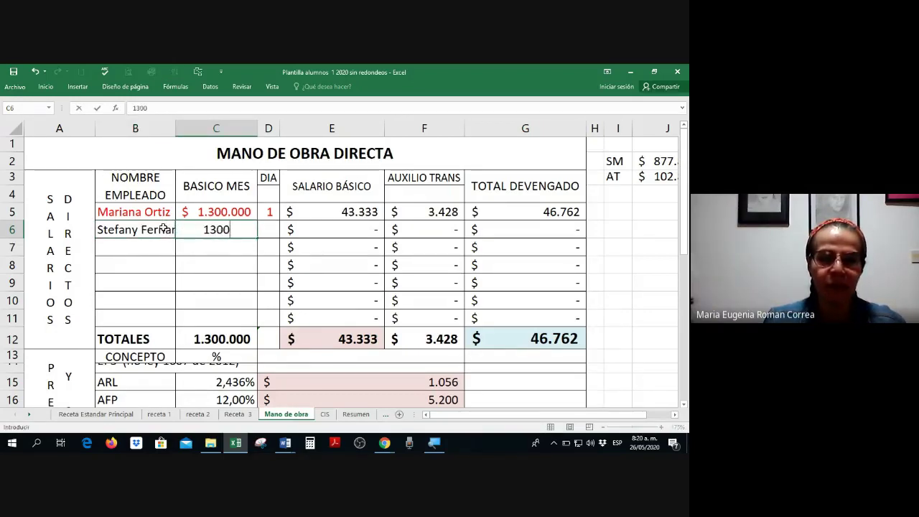
pyautogui.write('0000')
pyautogui.press('Return')
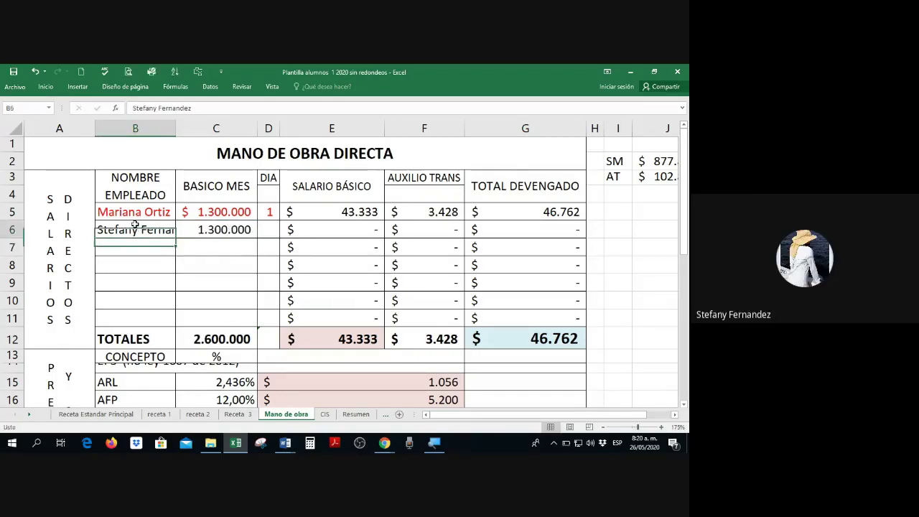
# Colour B6:D6 red and enter 1 day worked in D6.
pyautogui.moveTo(129, 228); pyautogui.dragTo(262, 228)
pyautogui.rightClick(260, 227)
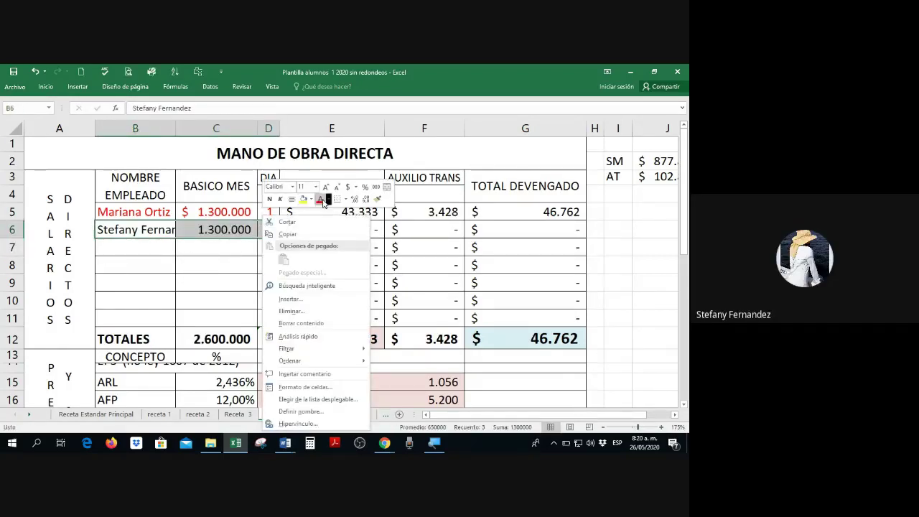
pyautogui.click(322, 201)
pyautogui.click(268, 230)
pyautogui.write('1')
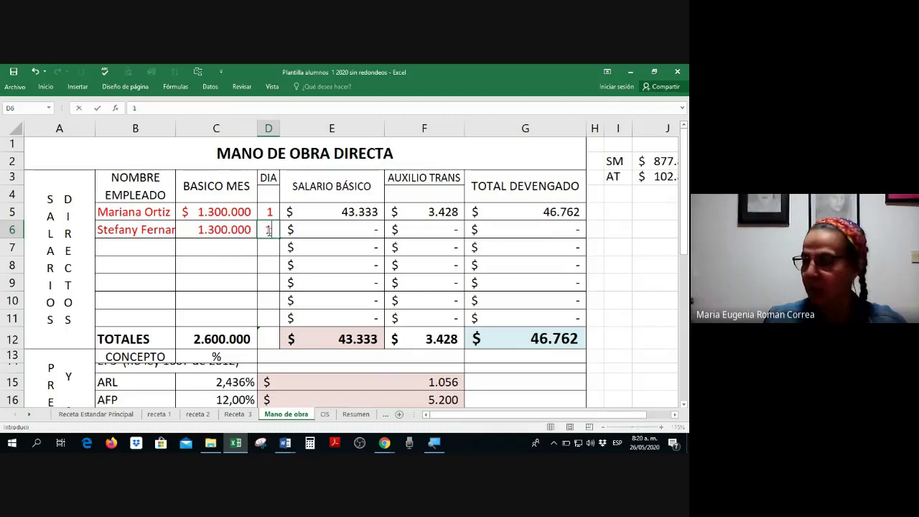
pyautogui.press('Return')
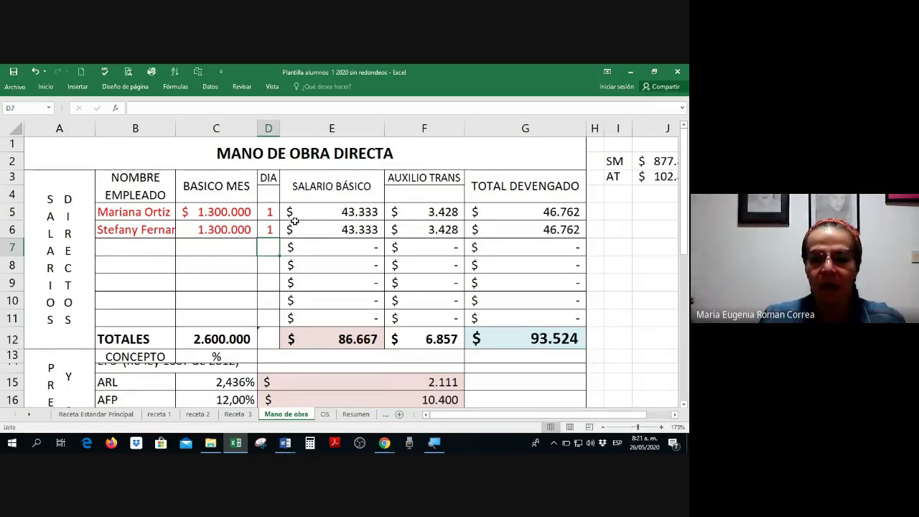
pyautogui.moveTo(357, 250); pyautogui.dragTo(357, 283)
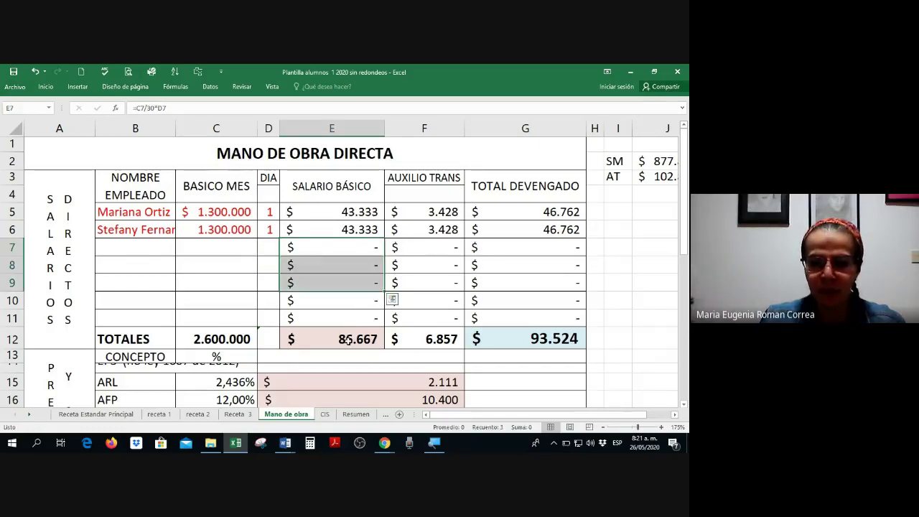
pyautogui.click(539, 339)
pyautogui.scroll(-8, 535, 339)
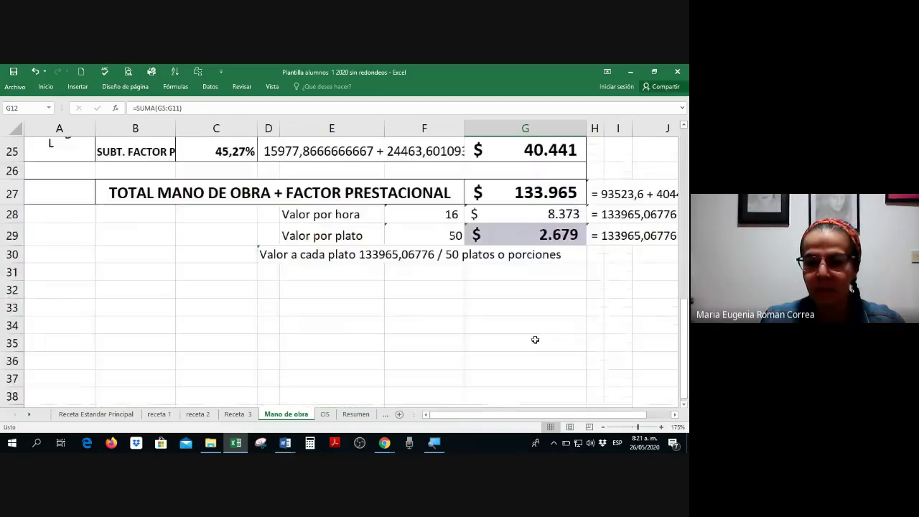
pyautogui.click(546, 232)
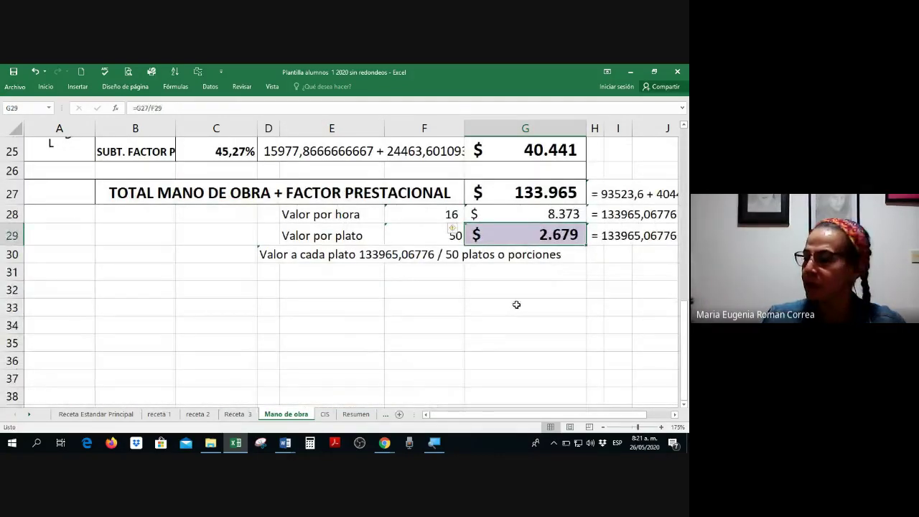
pyautogui.scroll(5, 356, 344)
pyautogui.scroll(3, 119, 228)
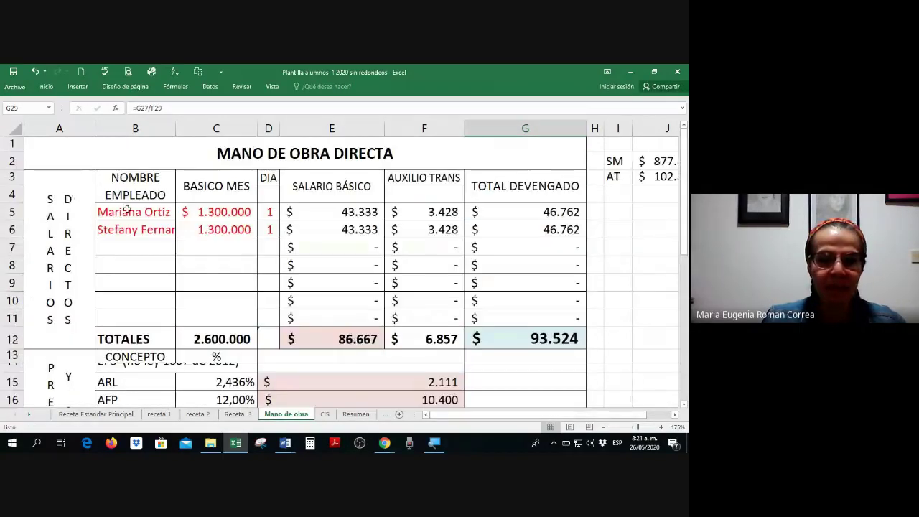
pyautogui.moveTo(127, 209); pyautogui.dragTo(266, 317)
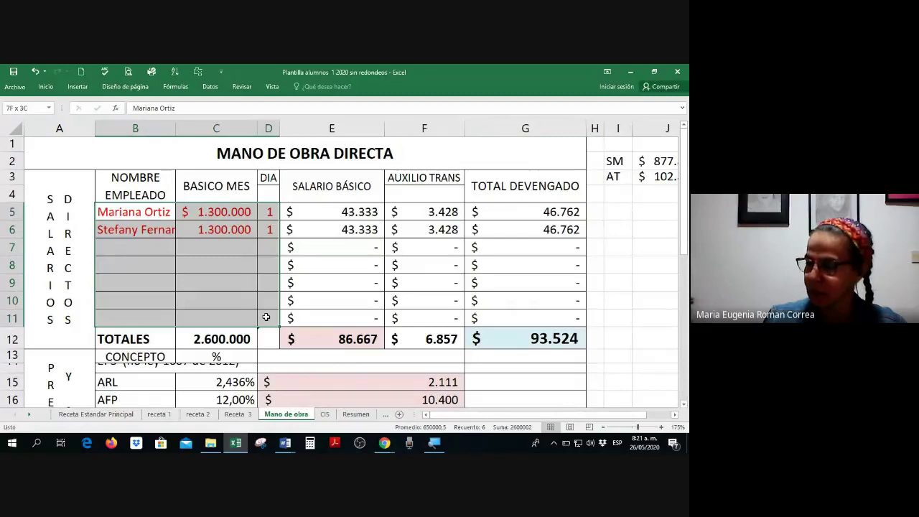
pyautogui.click(359, 278)
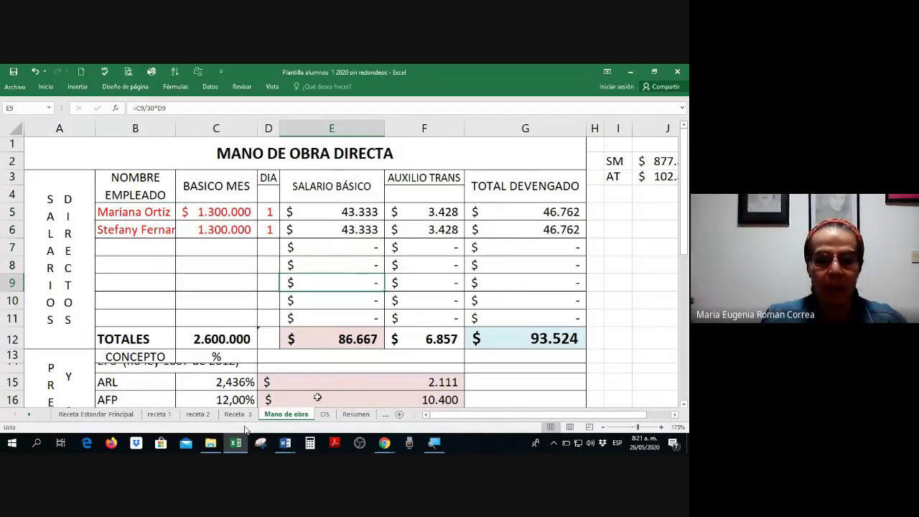
pyautogui.scroll(-1, 431, 359)
pyautogui.scroll(-6, 537, 328)
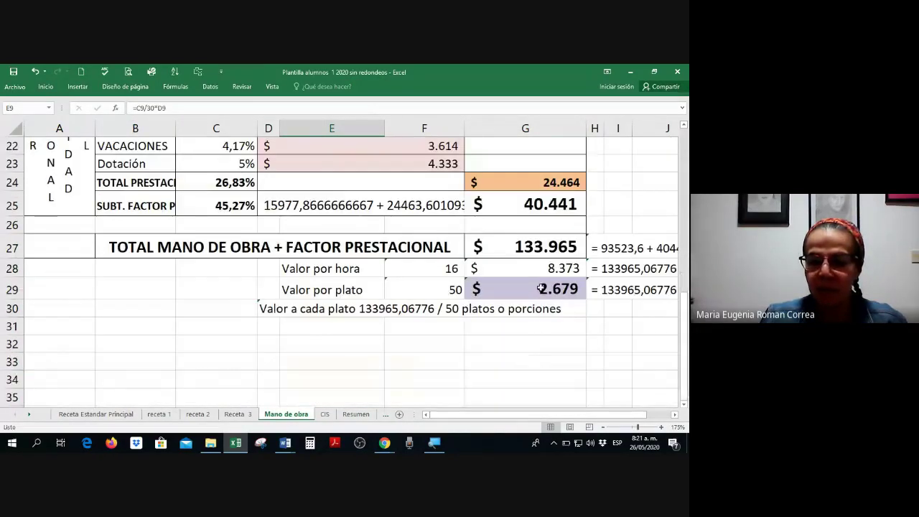
# On Receta Estandar Principal, drop the /10 from M45's REDONDEAR formula to get 2.679.
pyautogui.click(92, 415)
pyautogui.scroll(-1, 338, 324)
pyautogui.scroll(-5, 380, 352)
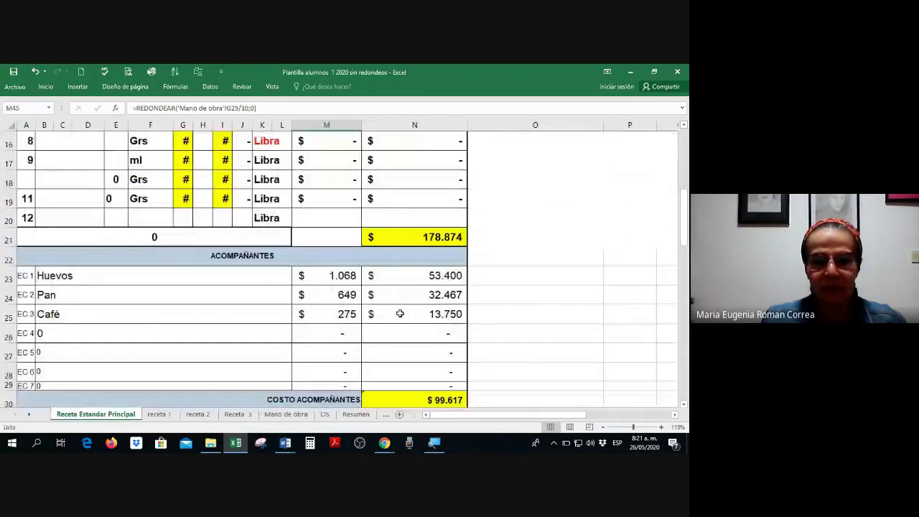
pyautogui.scroll(-5, 358, 305)
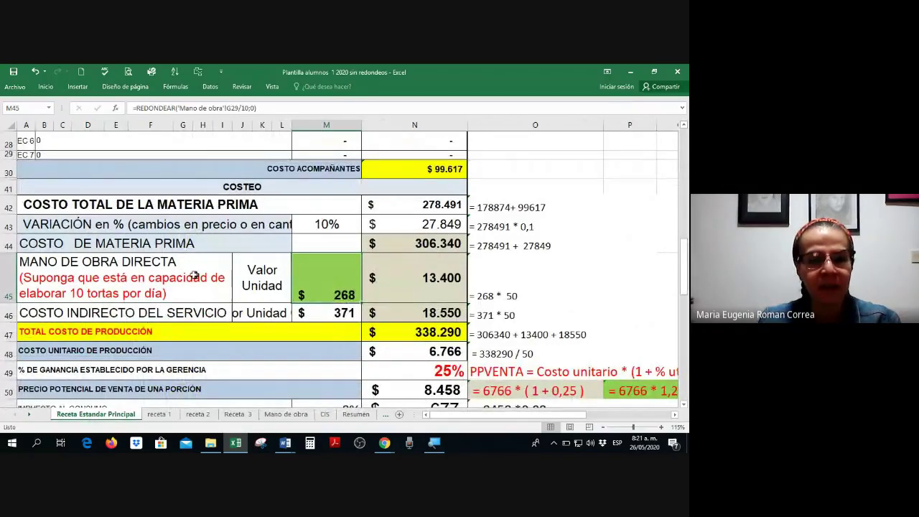
pyautogui.click(245, 107)
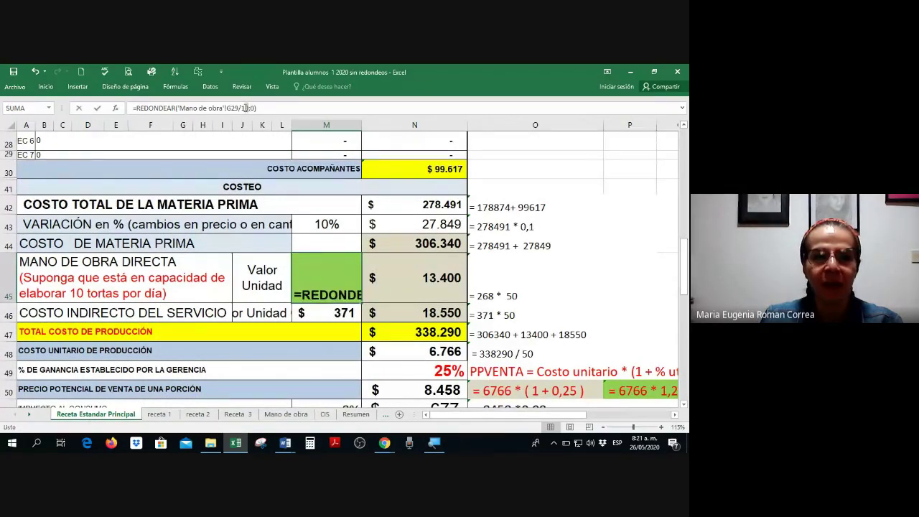
pyautogui.press('BackSpace')
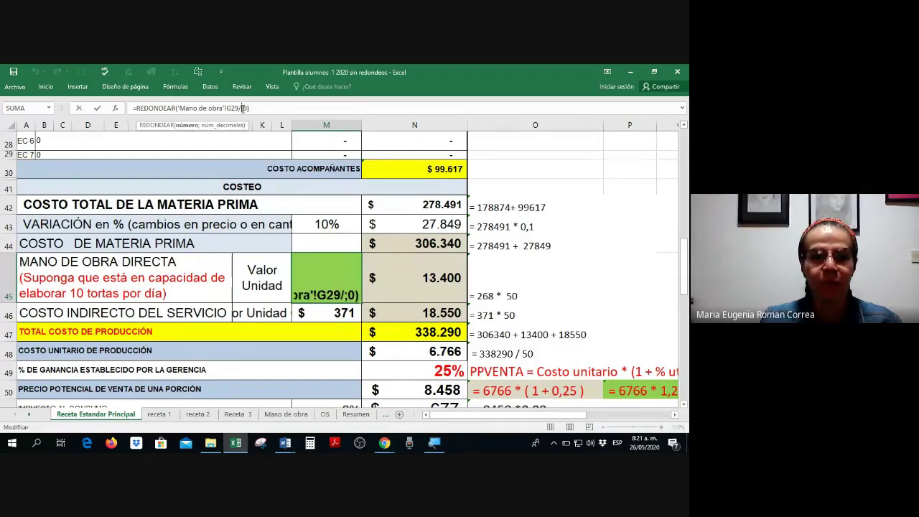
pyautogui.press('BackSpace')
pyautogui.press('BackSpace')
pyautogui.press('Return')
pyautogui.click(321, 281)
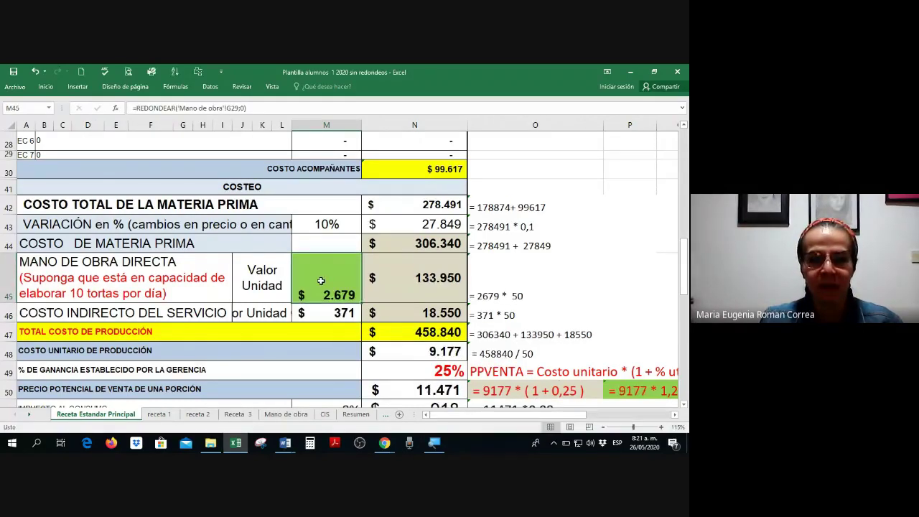
# Delete the '(Suponga que…)' capacity note from the direct labour label in A45.
pyautogui.click(212, 278)
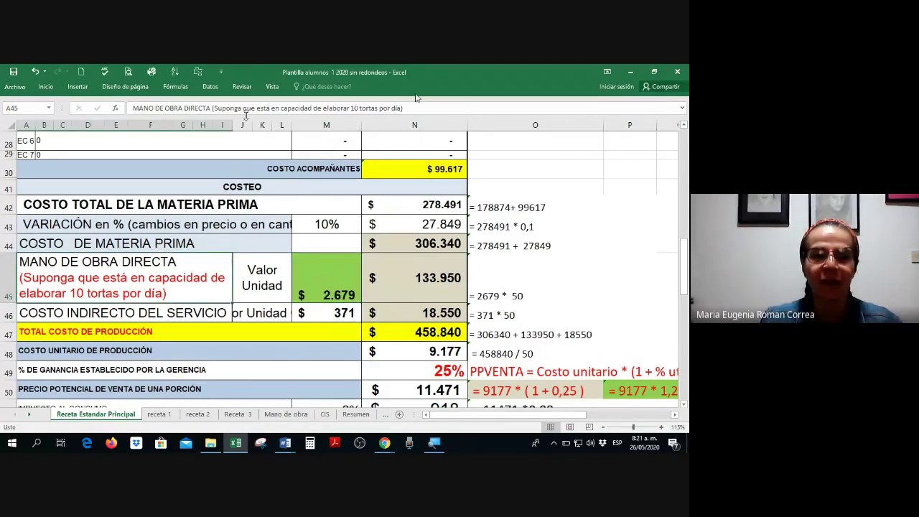
pyautogui.moveTo(213, 108); pyautogui.dragTo(491, 108)
pyautogui.press('BackSpace')
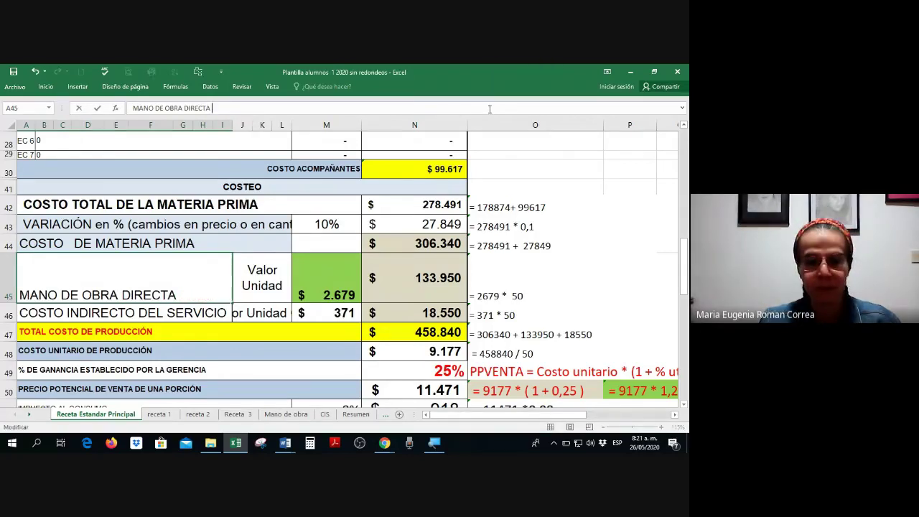
pyautogui.press('Return')
pyautogui.click(343, 283)
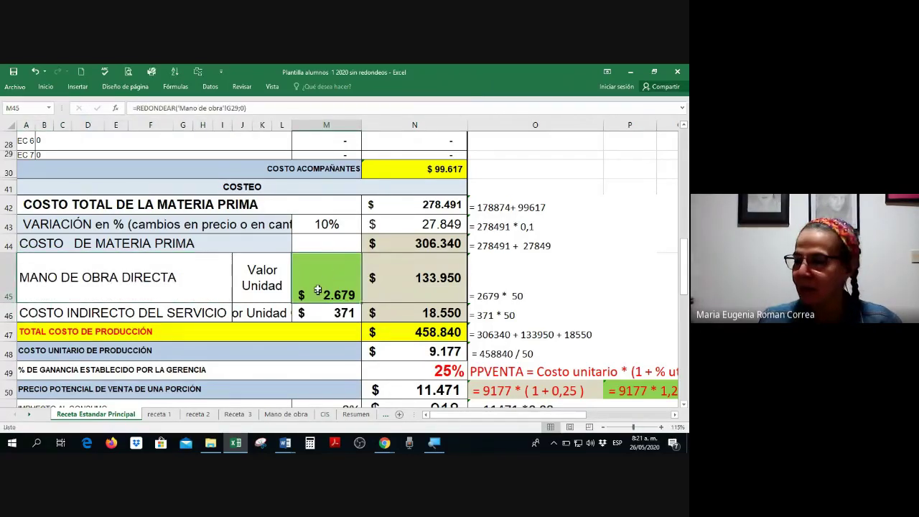
# Start a + formula in M45 referencing G29 on the Mano de obra sheet.
pyautogui.write('+')
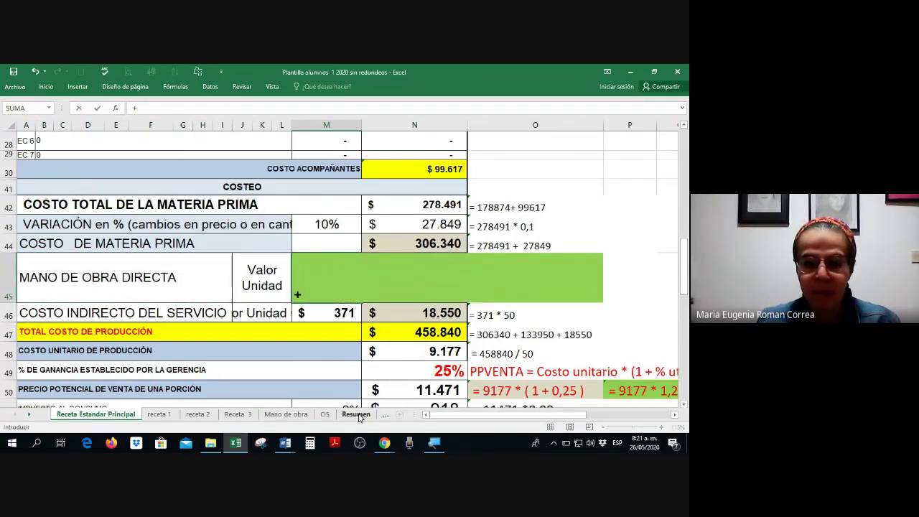
pyautogui.click(356, 414)
pyautogui.click(325, 414)
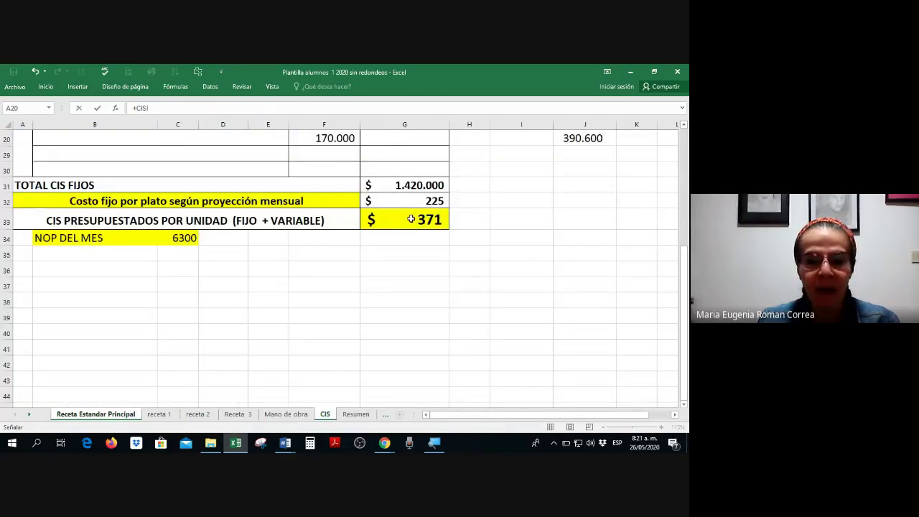
pyautogui.click(286, 414)
pyautogui.click(488, 288)
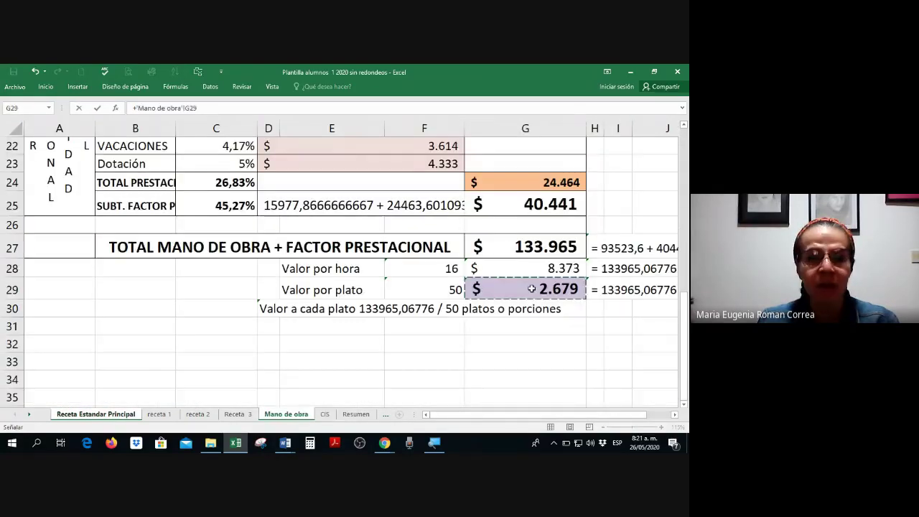
pyautogui.press('Return')
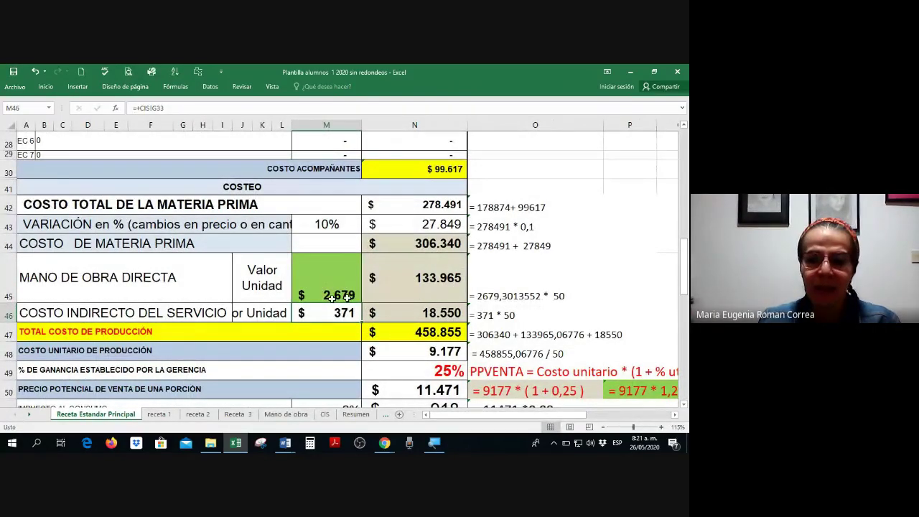
pyautogui.click(328, 281)
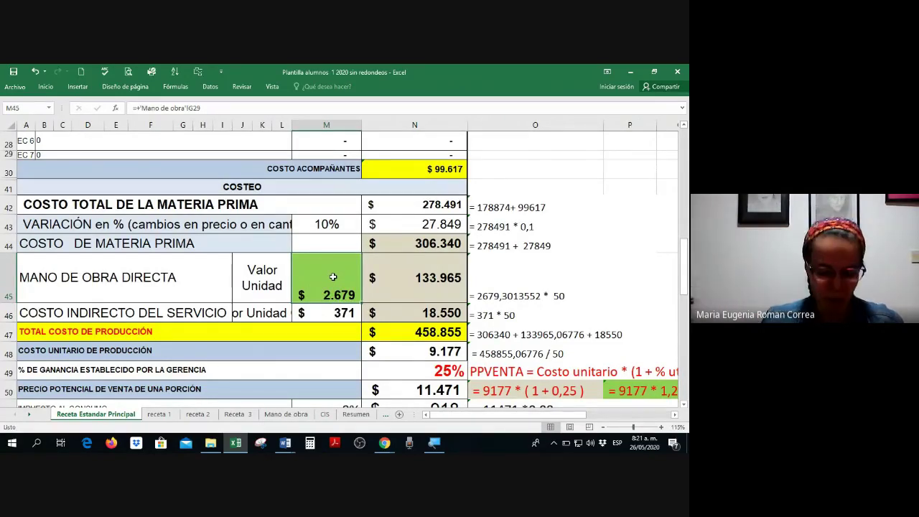
# Re-enter M45 as ='Mano de obra'!G29 and verify M46's =+CIS!G33 link.
pyautogui.write('=')
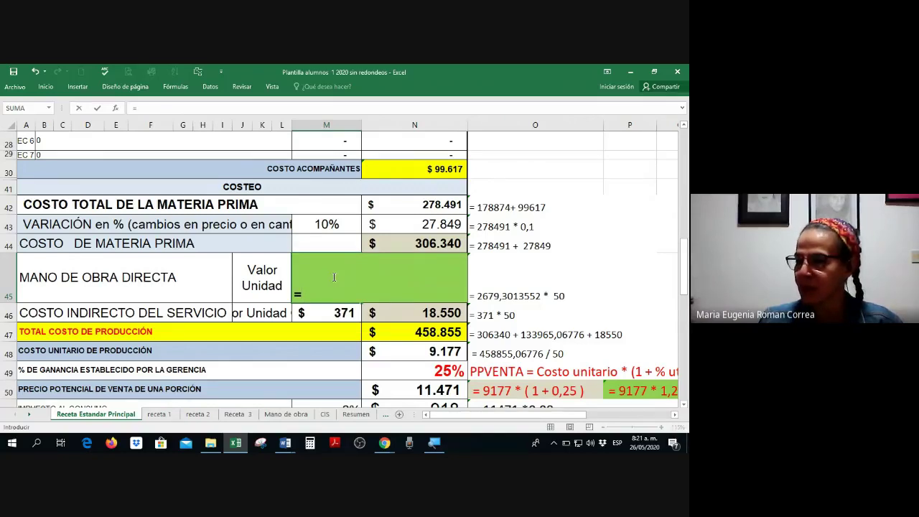
pyautogui.click(291, 418)
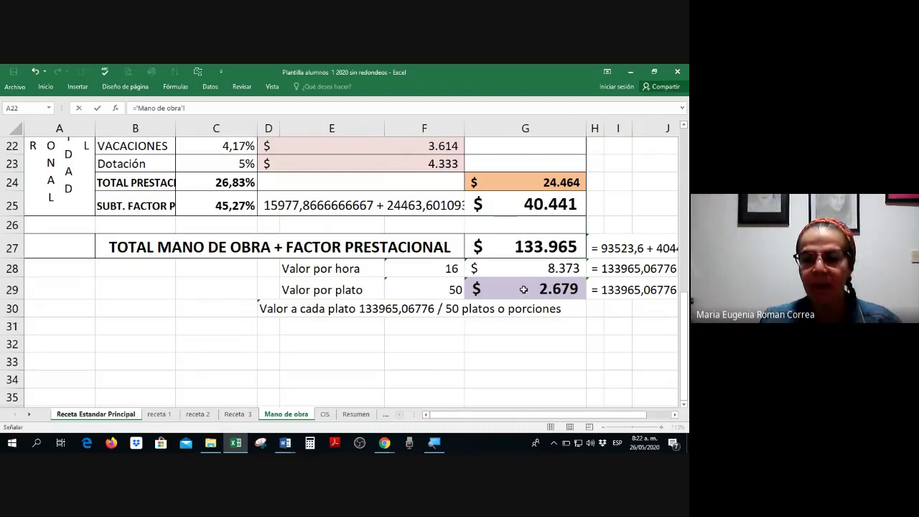
pyautogui.click(525, 289)
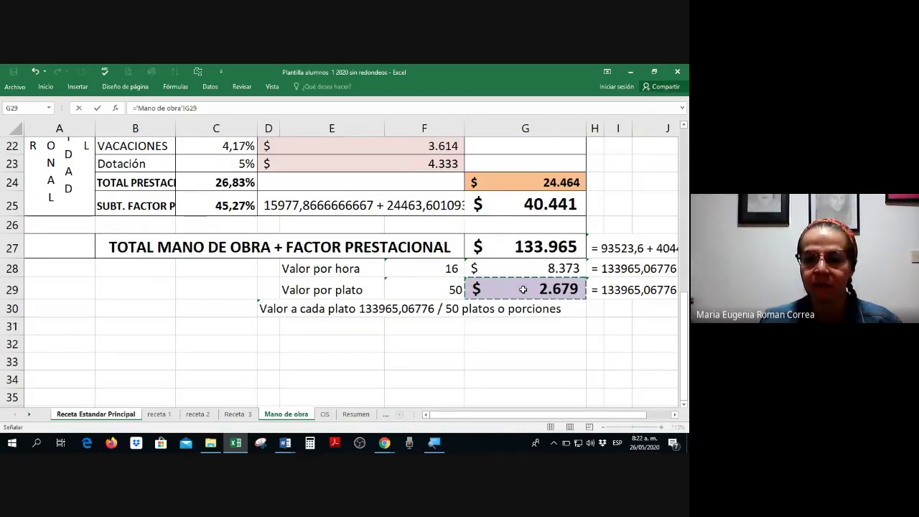
pyautogui.press('Return')
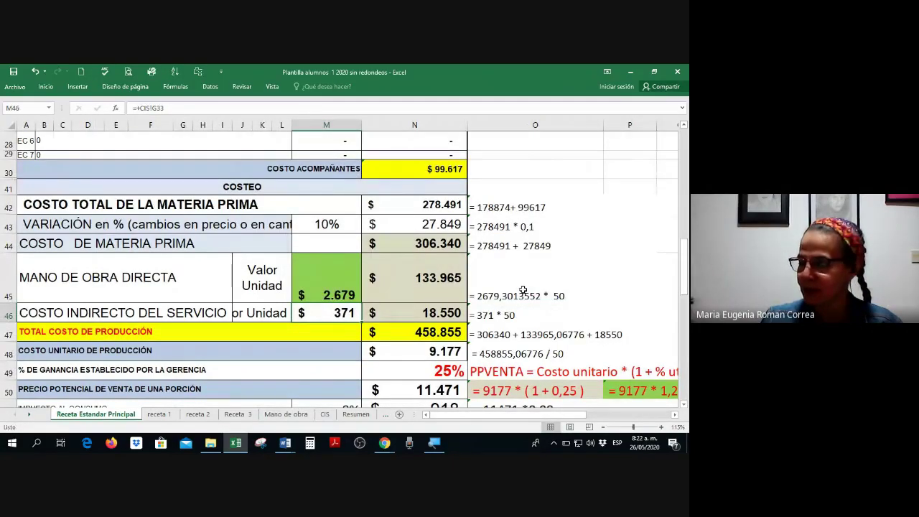
pyautogui.press('Left')
pyautogui.press('Left')
pyautogui.press('Left')
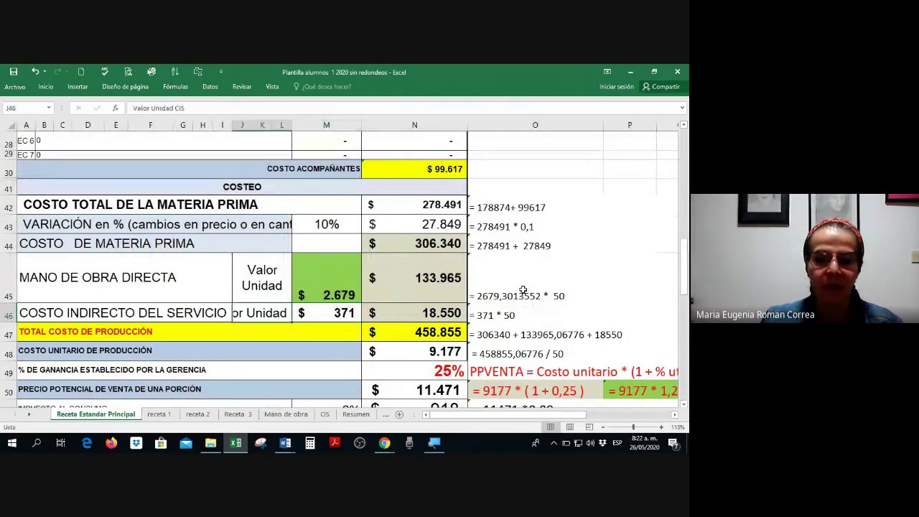
pyautogui.press('Left')
pyautogui.press('Left')
pyautogui.press('Left')
pyautogui.press('Left')
pyautogui.press('Left')
pyautogui.press('Left')
pyautogui.press('Left')
pyautogui.press('Left')
pyautogui.press('Left')
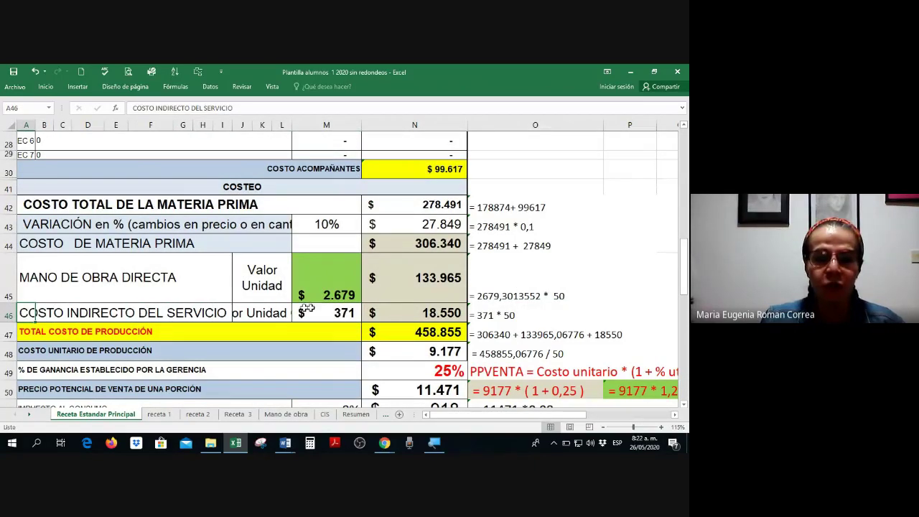
pyautogui.click(342, 317)
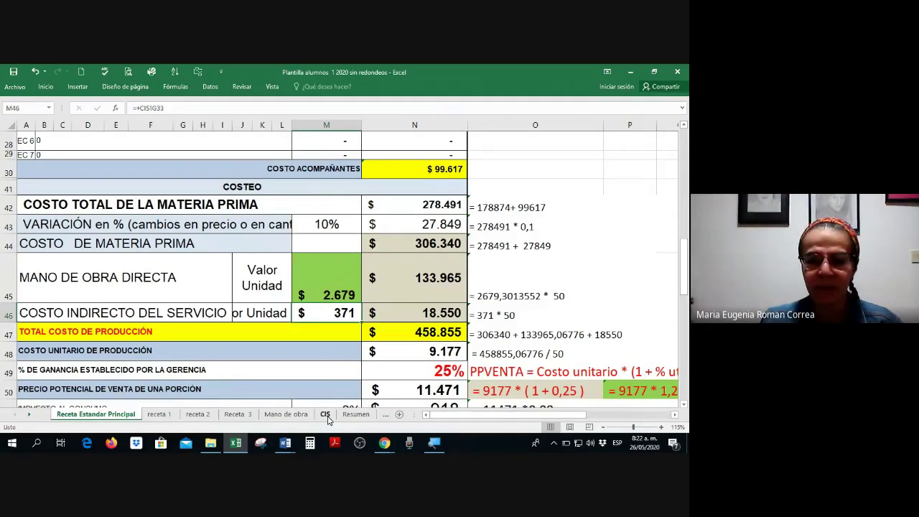
# On the CIS sheet, delete the old Copa, Servilletas and Cucharas items and values.
pyautogui.click(325, 414)
pyautogui.scroll(2, 235, 321)
pyautogui.moveTo(144, 208); pyautogui.dragTo(180, 240)
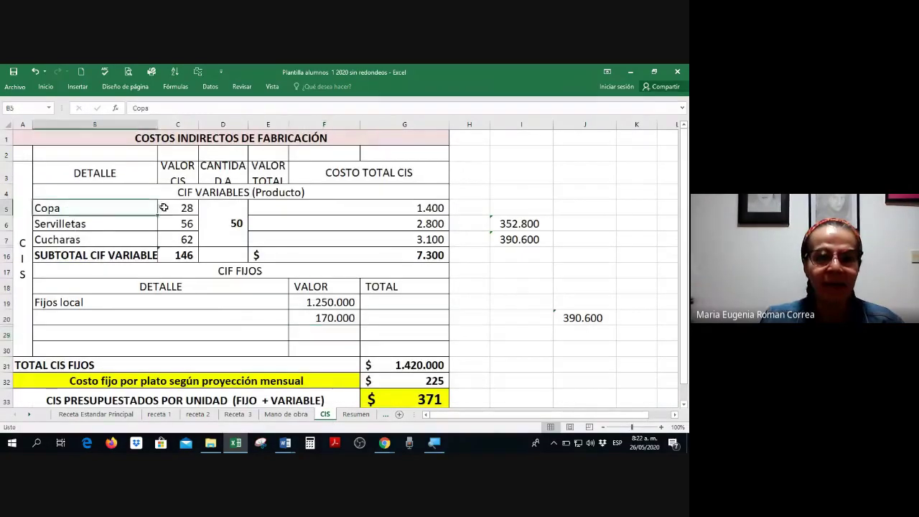
pyautogui.press('Delete')
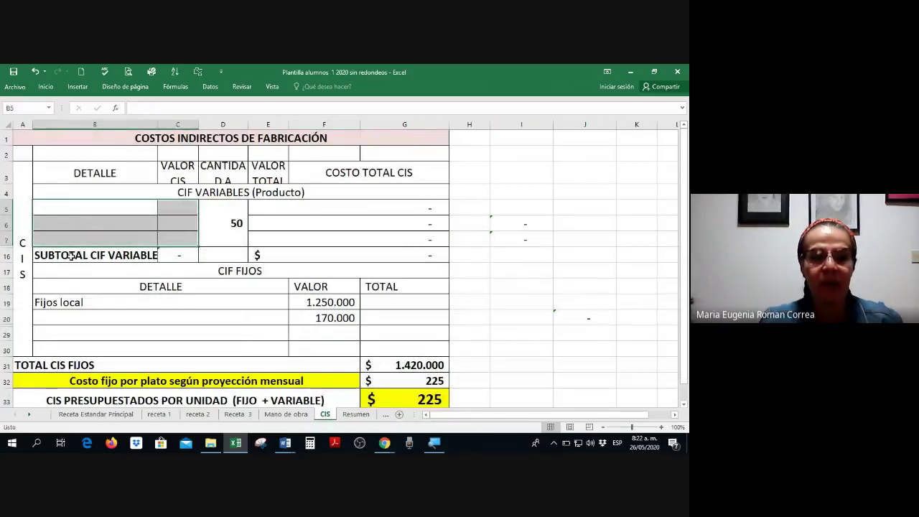
pyautogui.scroll(2, 67, 255)
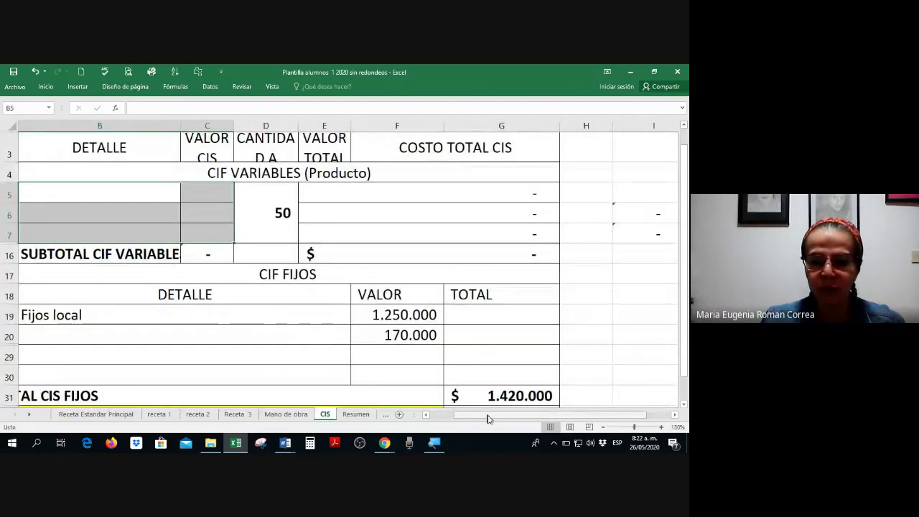
pyautogui.moveTo(486, 416); pyautogui.dragTo(385, 417)
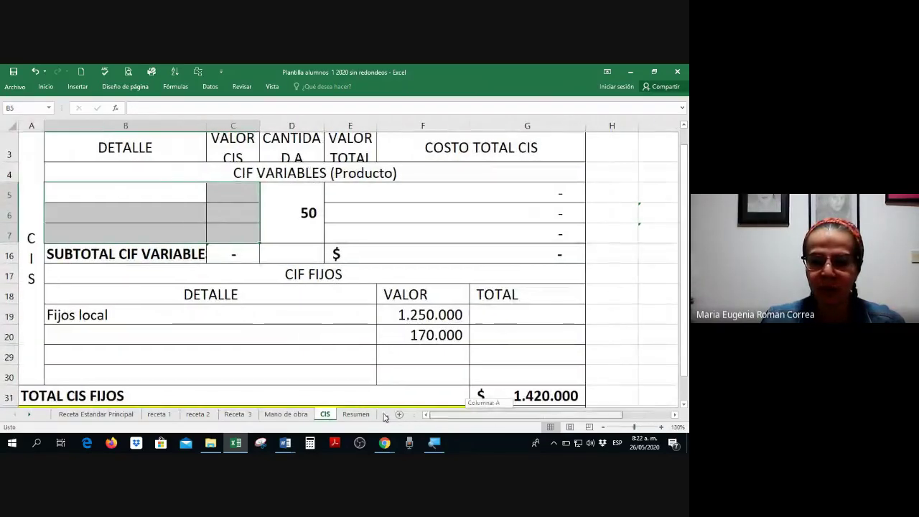
pyautogui.click(102, 196)
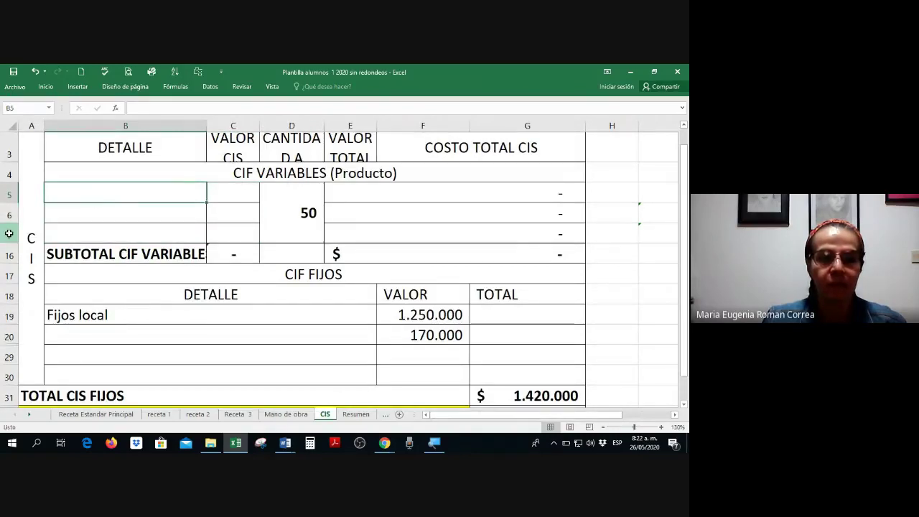
# Unhide rows 8–15 by selecting rows 7–17 and choosing Mostrar.
pyautogui.moveTo(10, 232); pyautogui.dragTo(4, 266)
pyautogui.rightClick(4, 266)
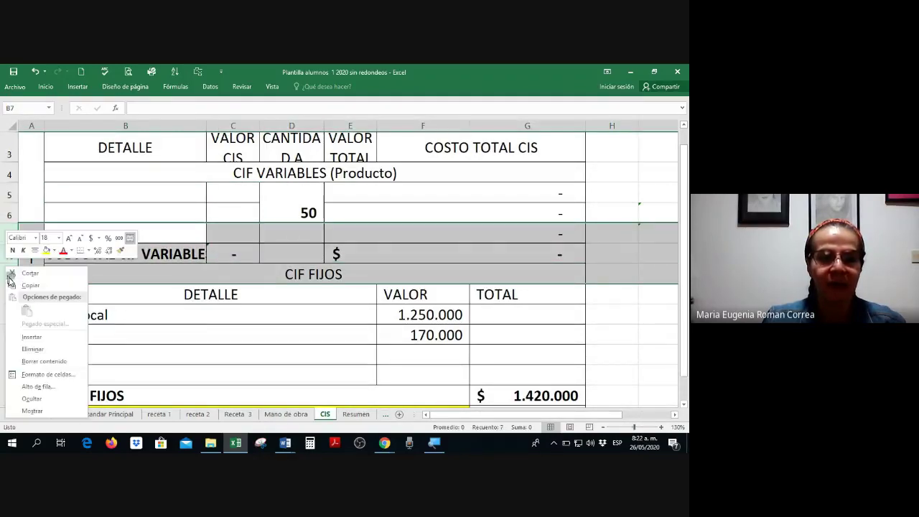
pyautogui.click(34, 415)
pyautogui.click(107, 194)
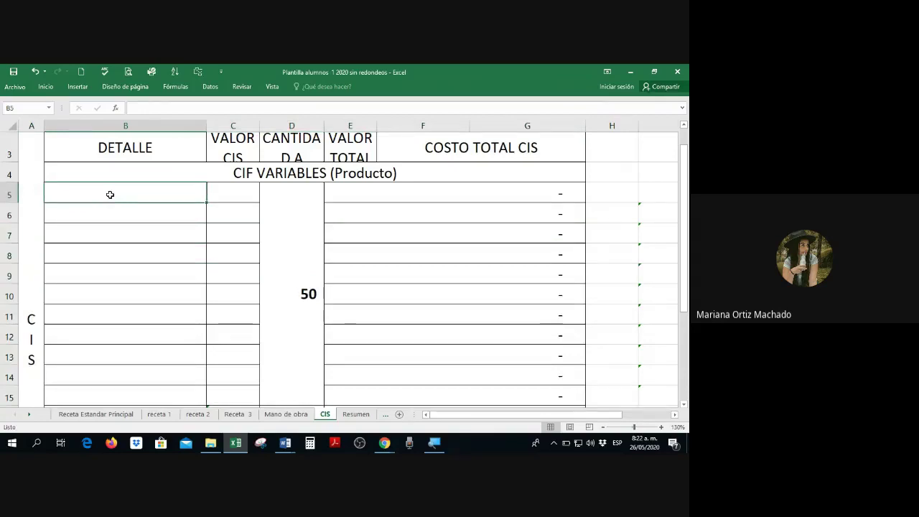
# Add Servilleta at 50 in B5:C5 and colour B5:C14 red.
pyautogui.write('Sr')
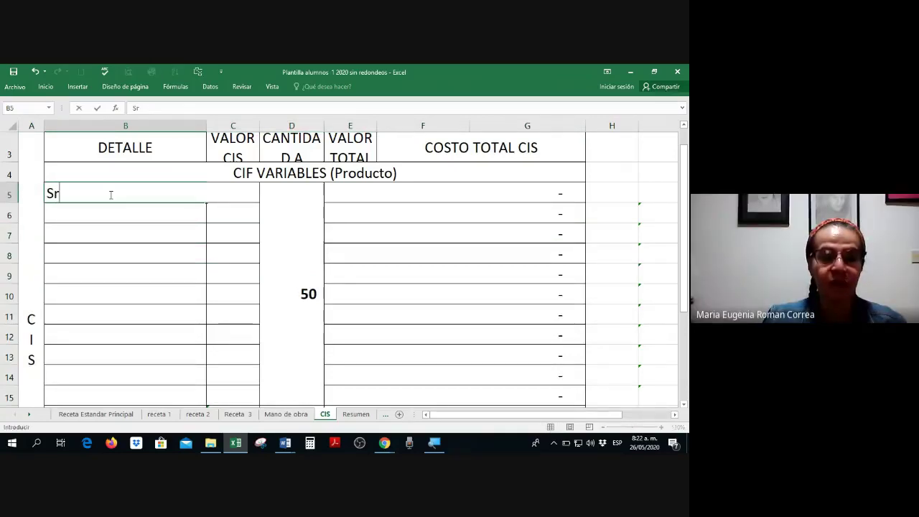
pyautogui.write('rvi')
pyautogui.press('BackSpace')
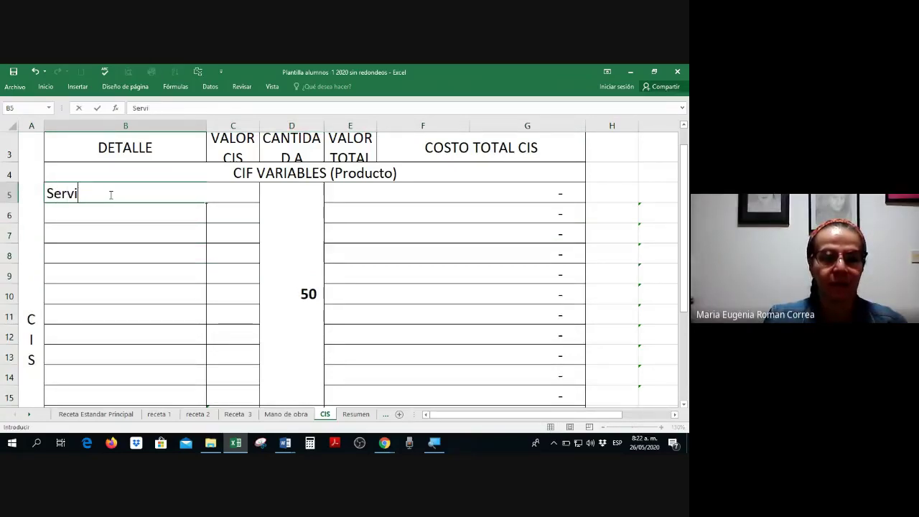
pyautogui.write('lleta')
pyautogui.press('Tab')
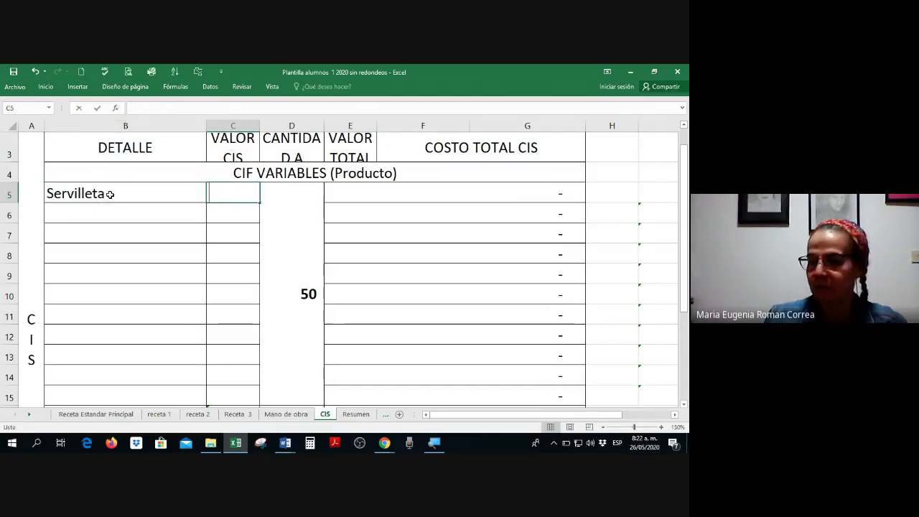
pyautogui.write('50')
pyautogui.press('Return')
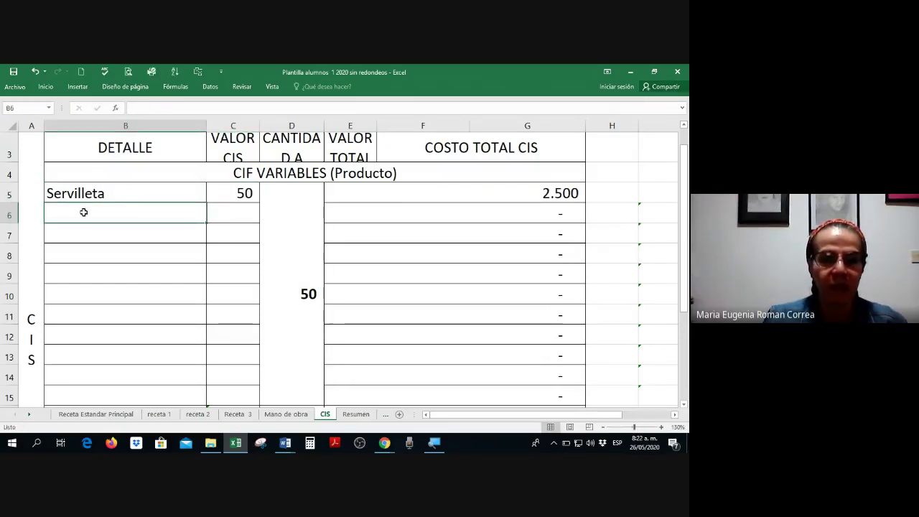
pyautogui.moveTo(100, 194); pyautogui.dragTo(230, 369)
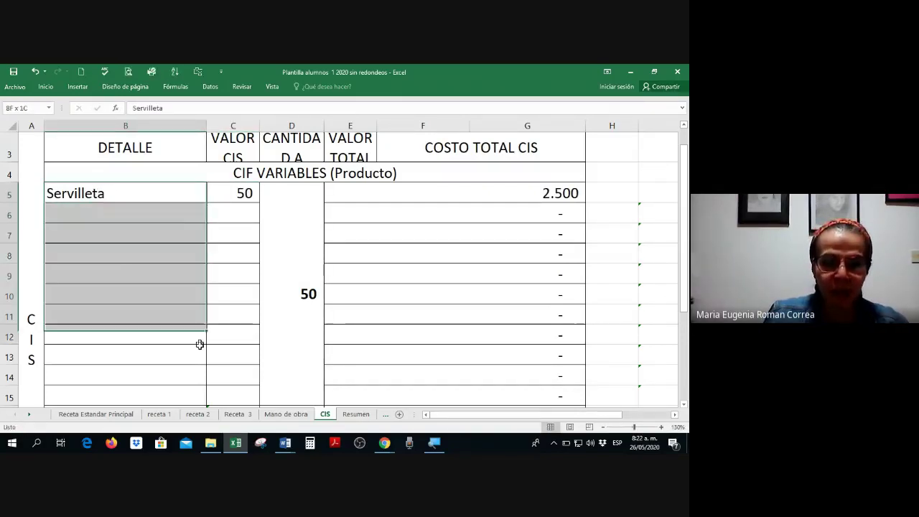
pyautogui.rightClick(228, 369)
pyautogui.click(287, 396)
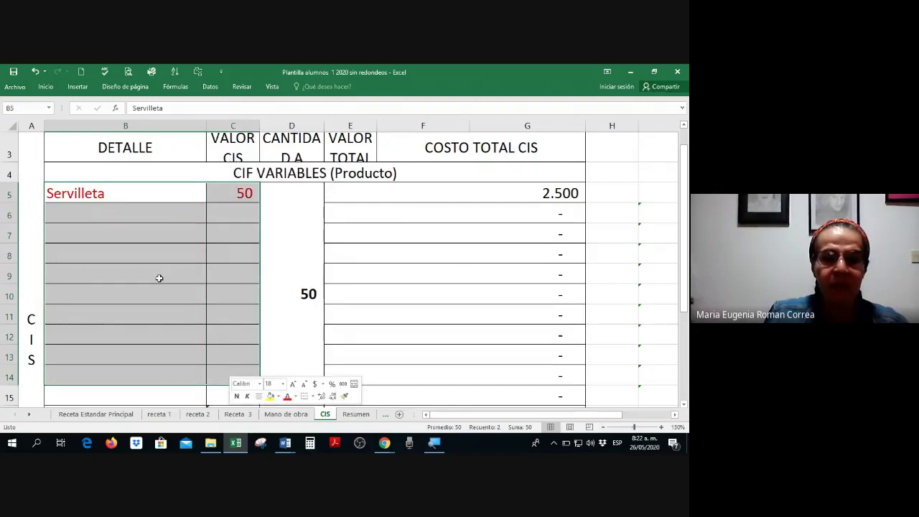
pyautogui.click(158, 277)
# Add Cubiertos desechables at 200 in B6:C6.
pyautogui.click(142, 216)
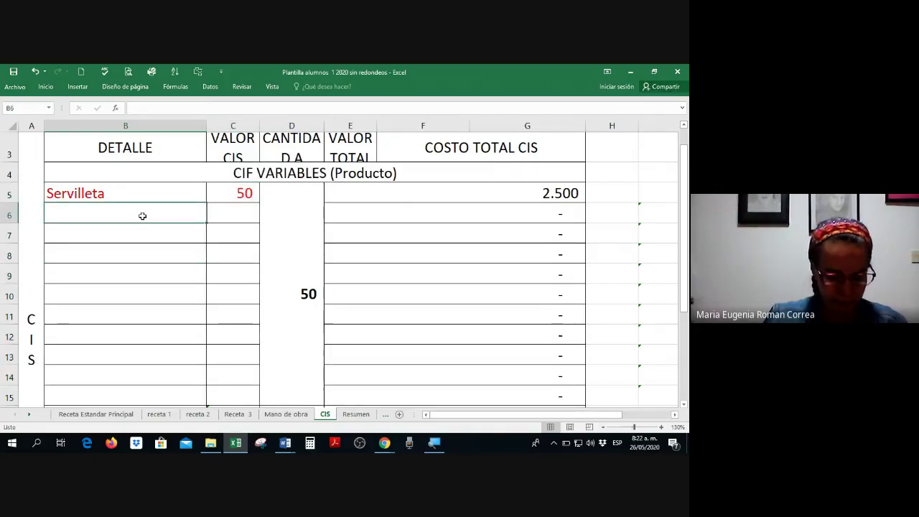
pyautogui.write('Cub')
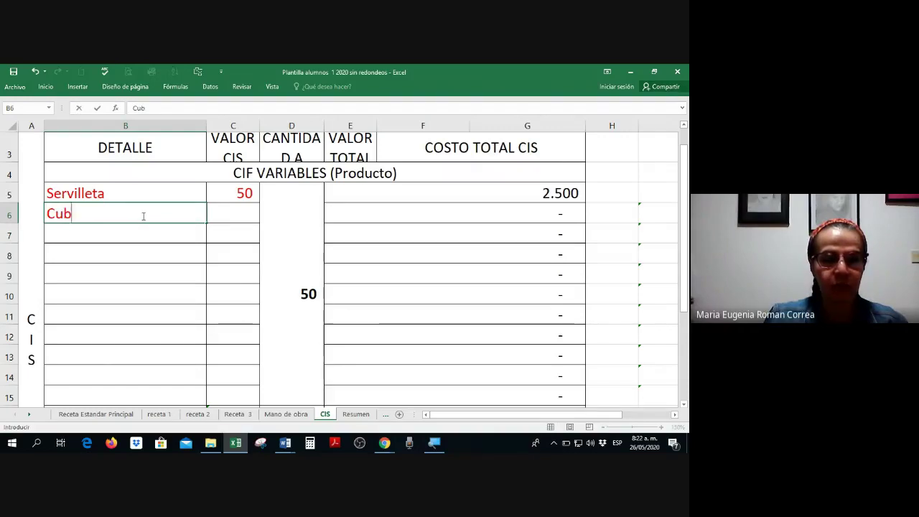
pyautogui.write('iertos des')
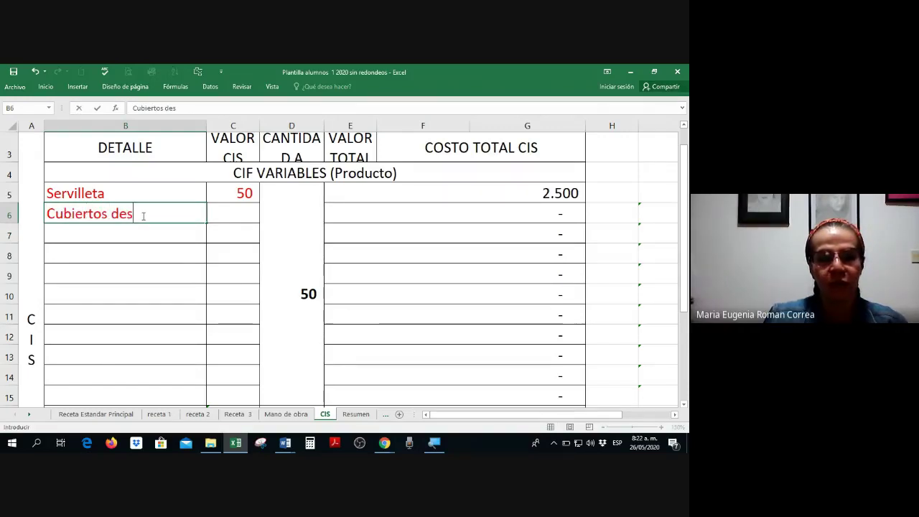
pyautogui.write('echabl')
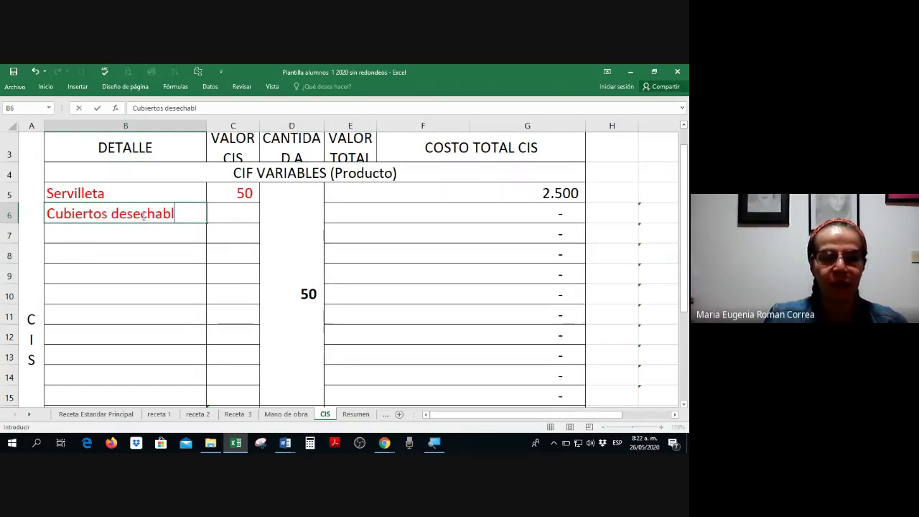
pyautogui.write('es')
pyautogui.press('Tab')
pyautogui.write('20')
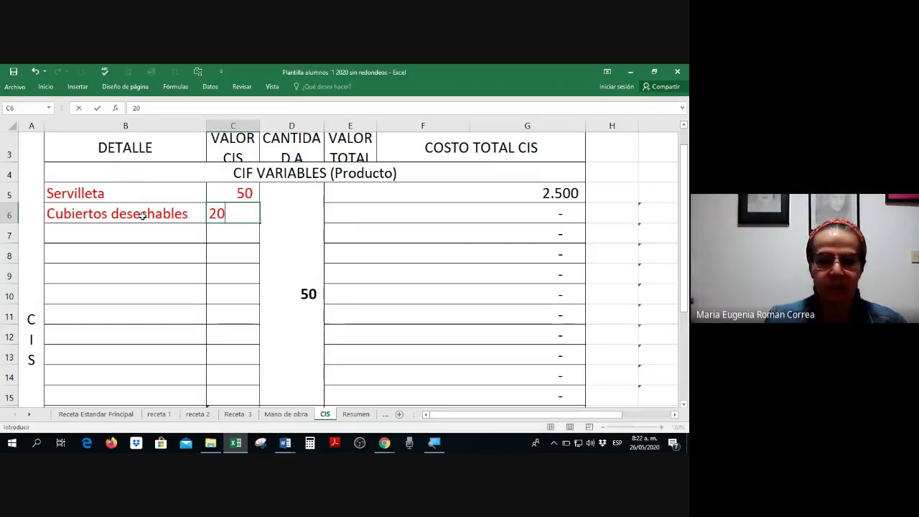
pyautogui.write('0')
pyautogui.press('Return')
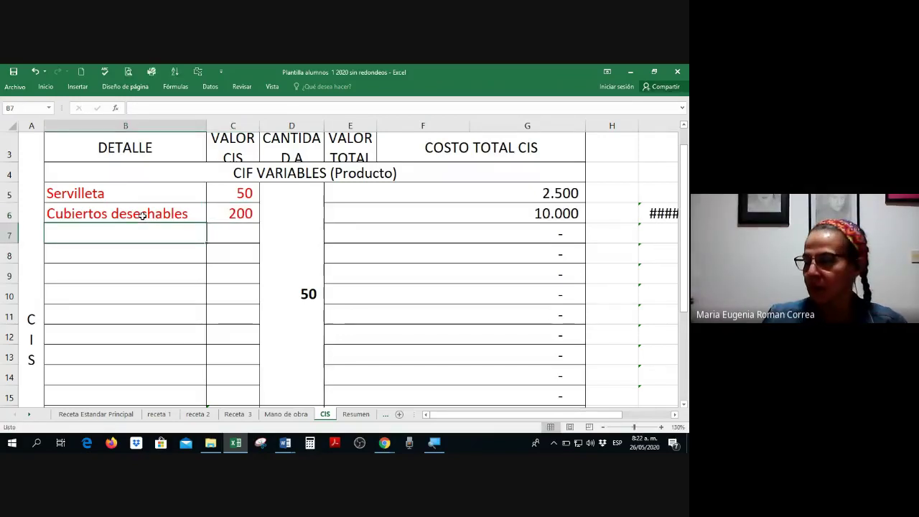
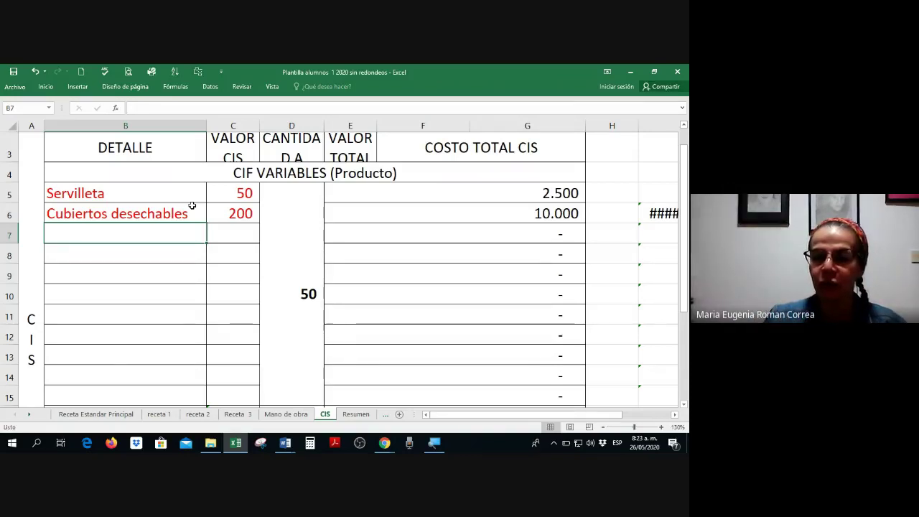
# Apply Accounting currency format to the variable unit costs in C5:C15.
pyautogui.moveTo(237, 194); pyautogui.dragTo(225, 344)
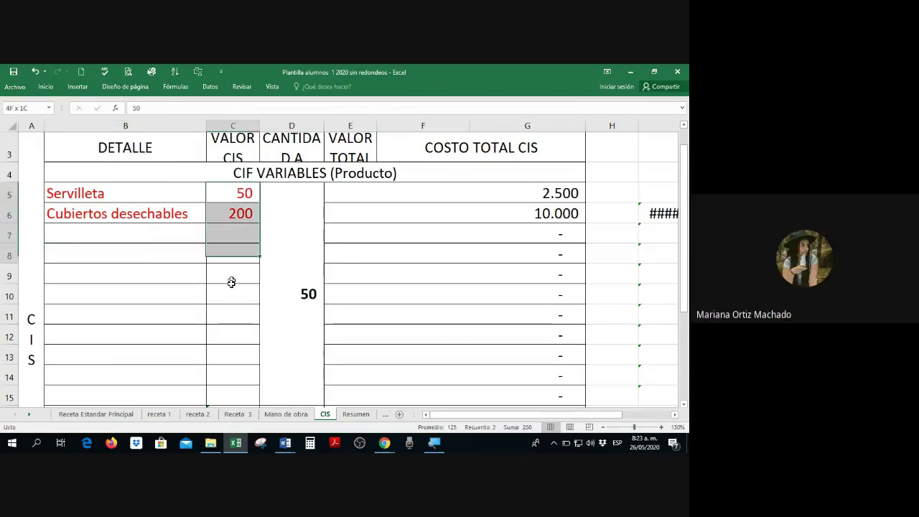
pyautogui.rightClick(225, 344)
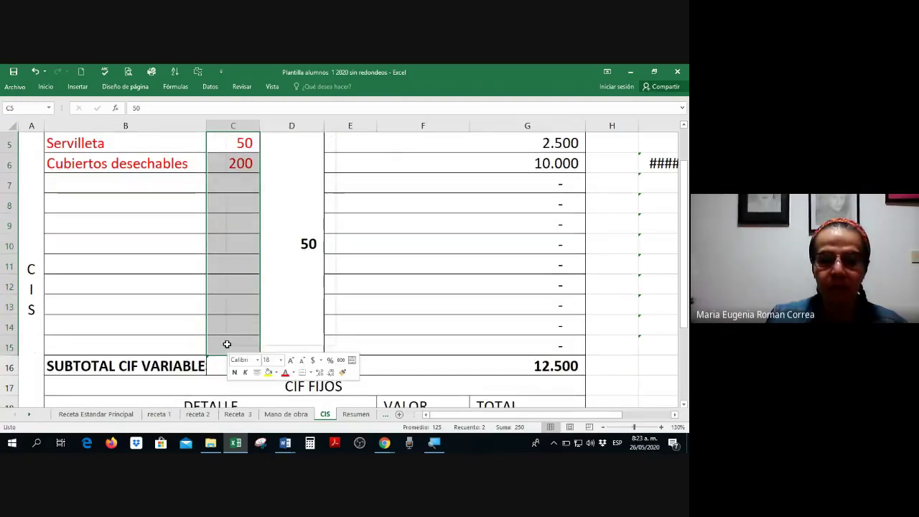
pyautogui.click(316, 361)
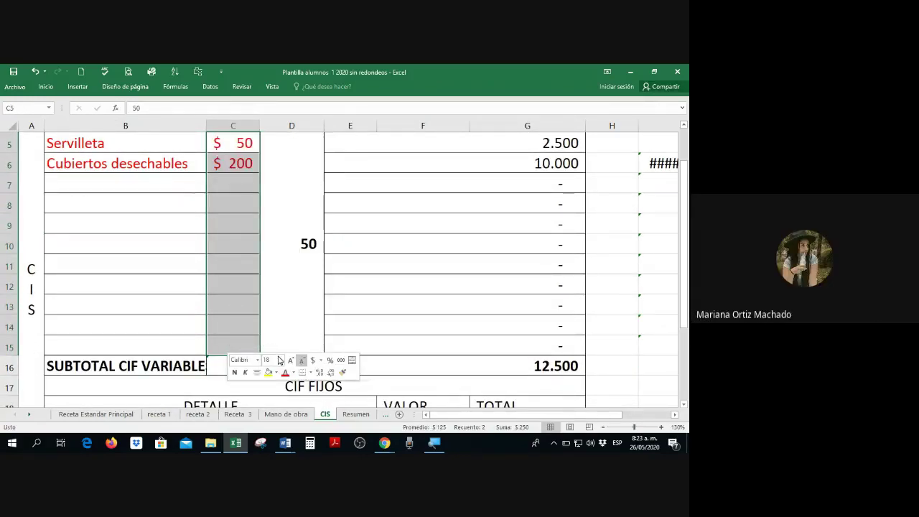
pyautogui.click(236, 300)
# Add the item 'Vaso desechable' in B7 with a unit cost of 100.
pyautogui.scroll(2, 235, 297)
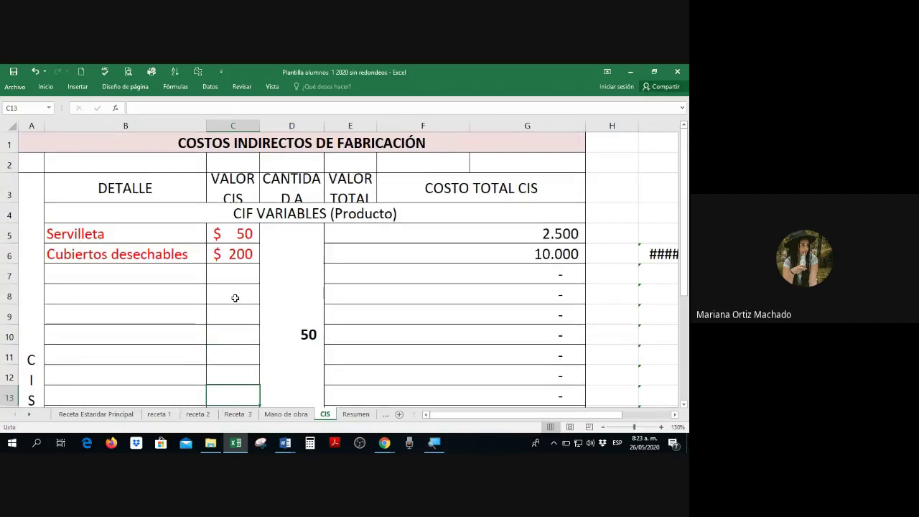
pyautogui.click(173, 274)
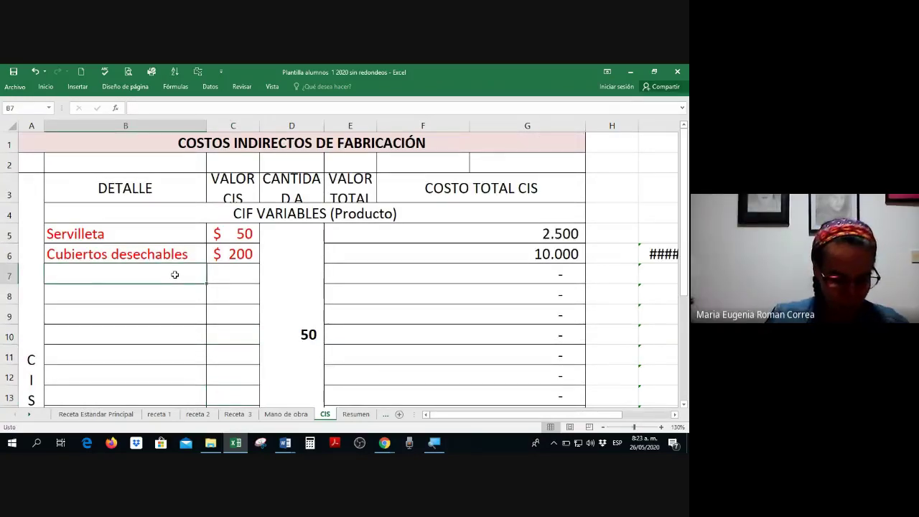
pyautogui.write('Dese')
pyautogui.press('BackSpace')
pyautogui.press('BackSpace')
pyautogui.press('BackSpace')
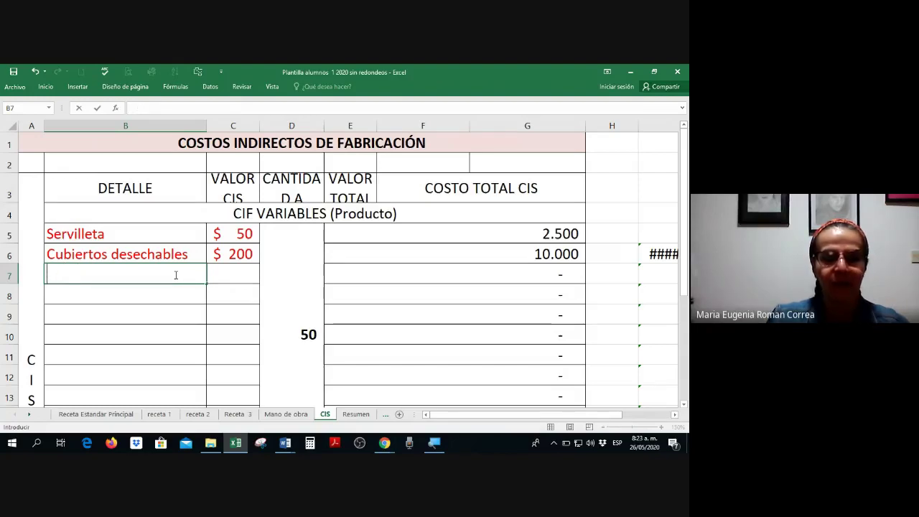
pyautogui.write('so de')
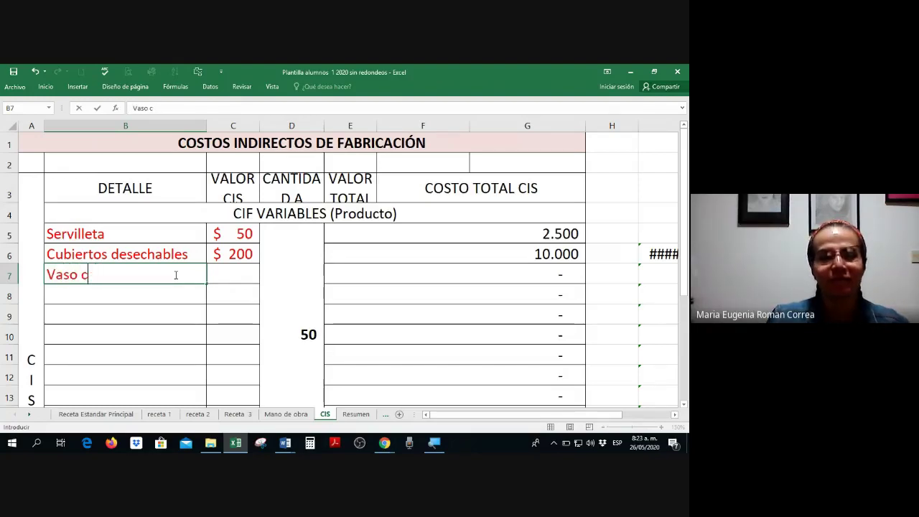
pyautogui.write('sechable')
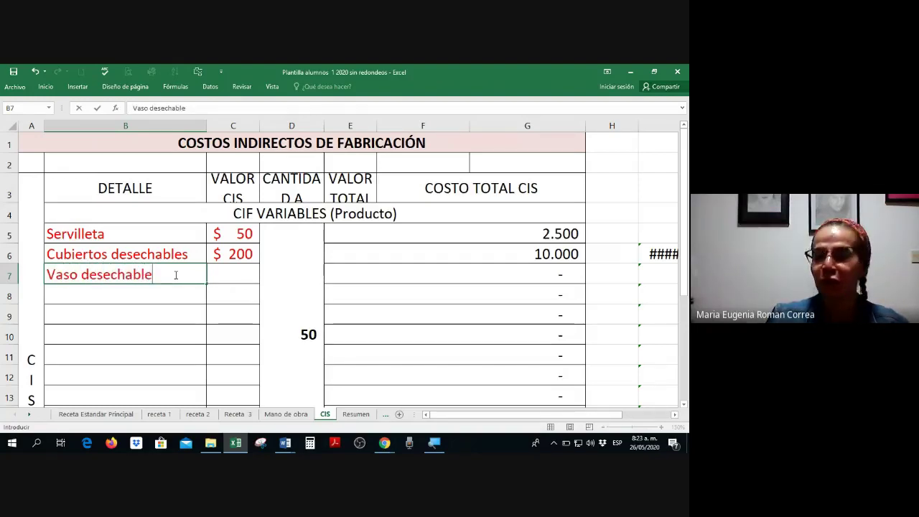
pyautogui.press('Tab')
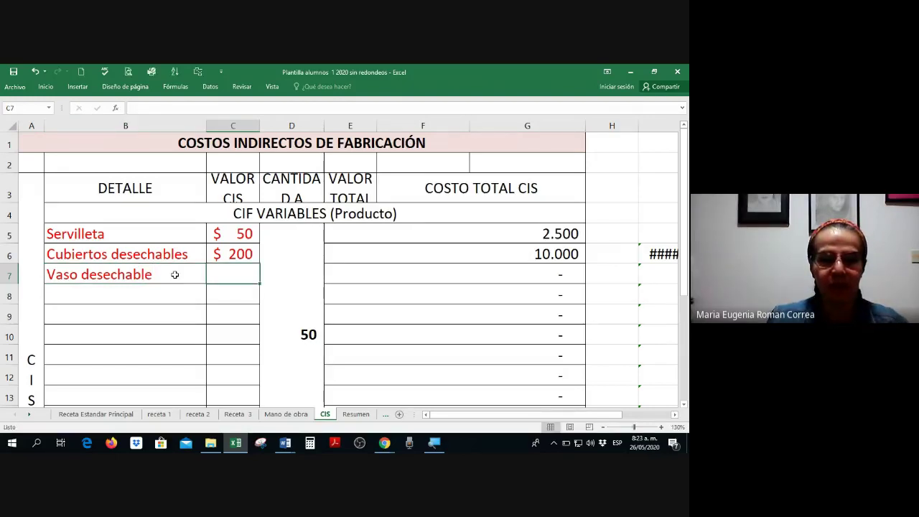
pyautogui.write('100')
pyautogui.press('Return')
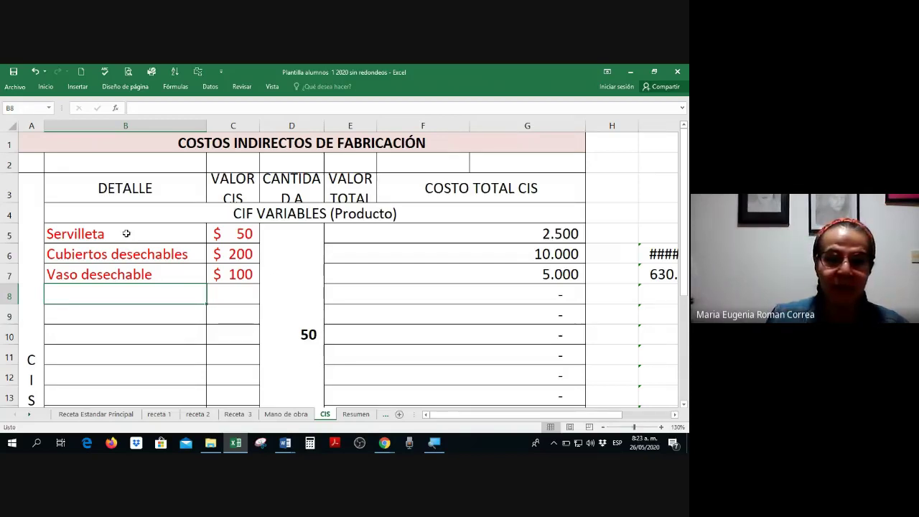
# Apply Accounting currency format to the variable total-cost cells E5:G12.
pyautogui.moveTo(127, 234); pyautogui.dragTo(227, 295)
pyautogui.click(222, 294)
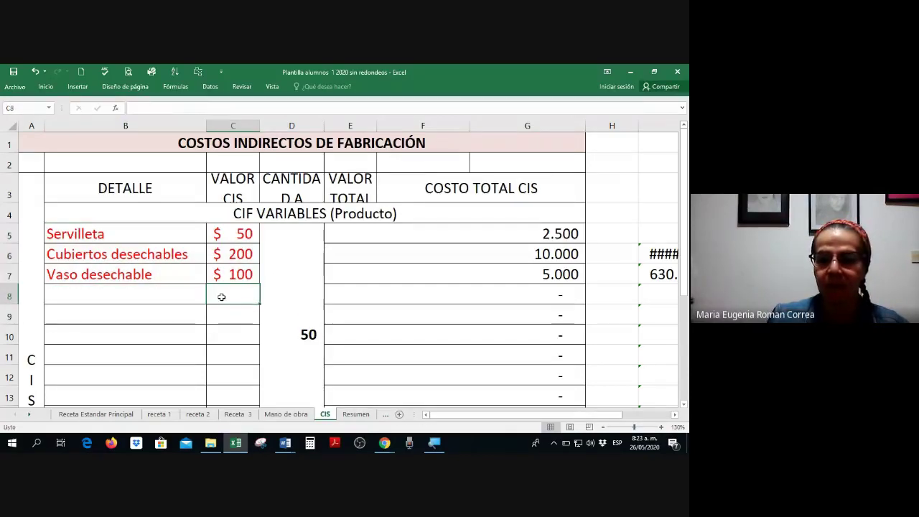
pyautogui.click(297, 334)
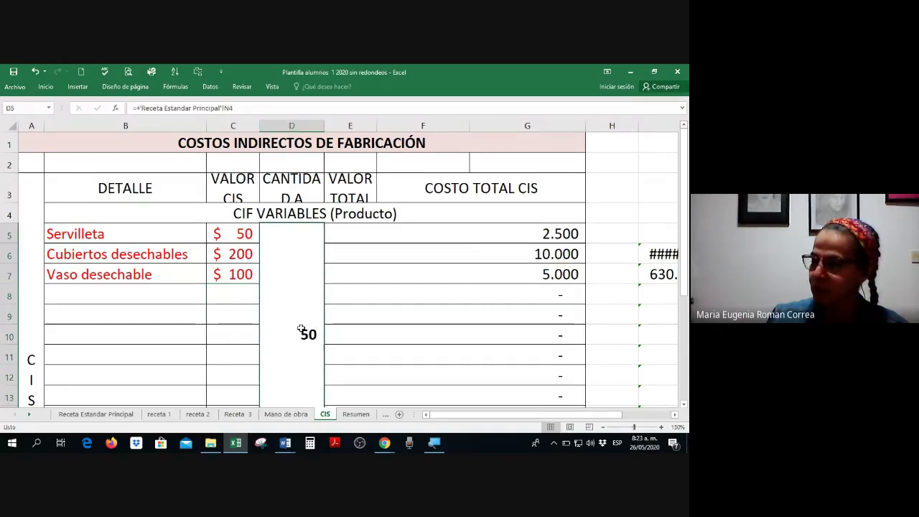
pyautogui.moveTo(481, 234)
pyautogui.mouseDown()
pyautogui.moveTo(485, 388)
pyautogui.moveTo(478, 369)
pyautogui.mouseUp()
pyautogui.rightClick(478, 369)
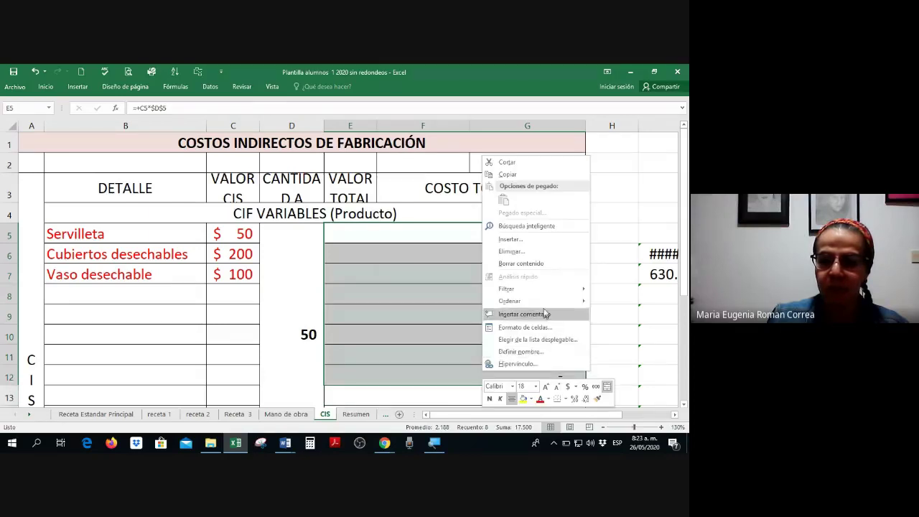
pyautogui.click(564, 388)
# Enter =SUMA(C5:C15) in C16 for a unit-value subtotal of 350.
pyautogui.moveTo(233, 234)
pyautogui.mouseDown()
pyautogui.moveTo(233, 279)
pyautogui.moveTo(101, 327)
pyautogui.moveTo(107, 355)
pyautogui.mouseUp()
pyautogui.doubleClick(241, 387)
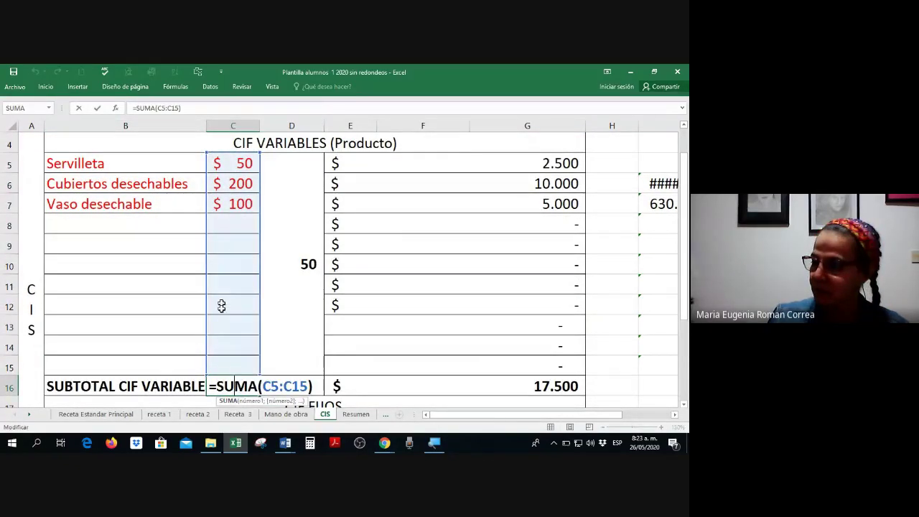
pyautogui.click(143, 288)
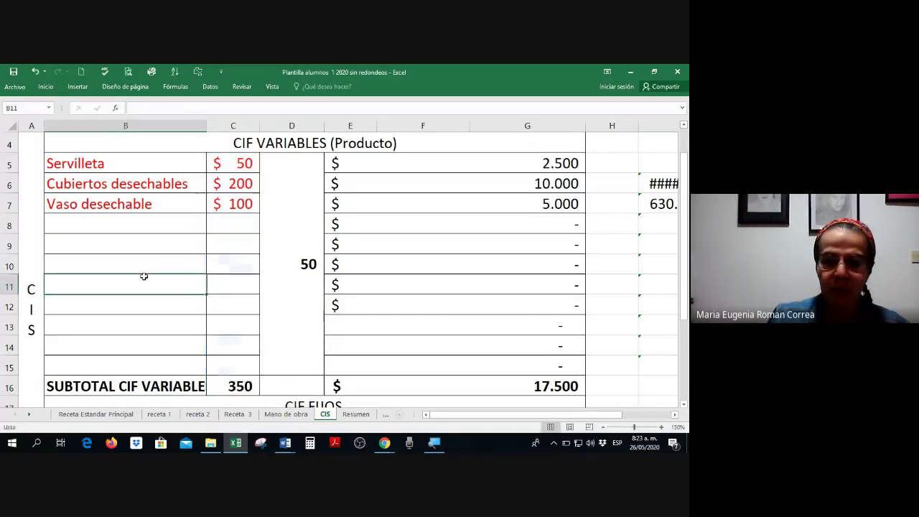
pyautogui.scroll(-1, 150, 284)
pyautogui.scroll(-3, 150, 284)
# Rename the first fixed cost to 'Arrendamiento' with a value of 800.000.
pyautogui.click(72, 264)
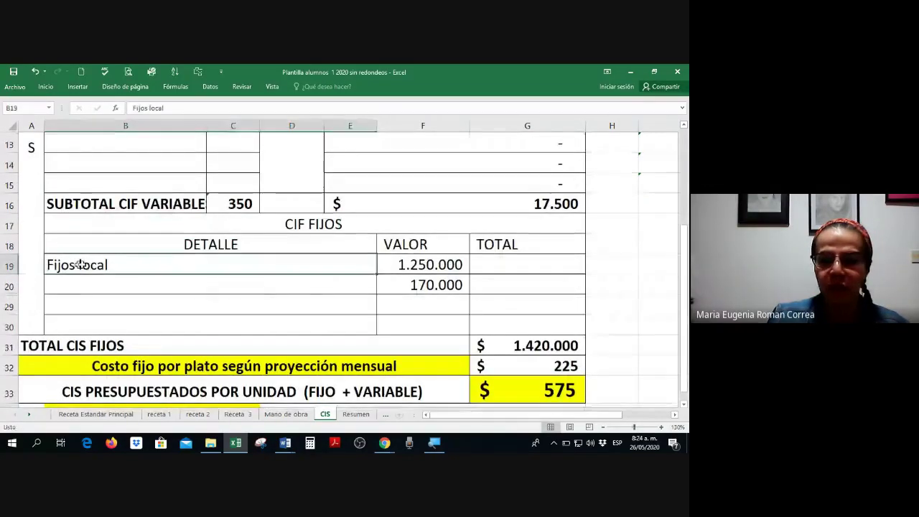
pyautogui.moveTo(442, 266); pyautogui.dragTo(424, 287)
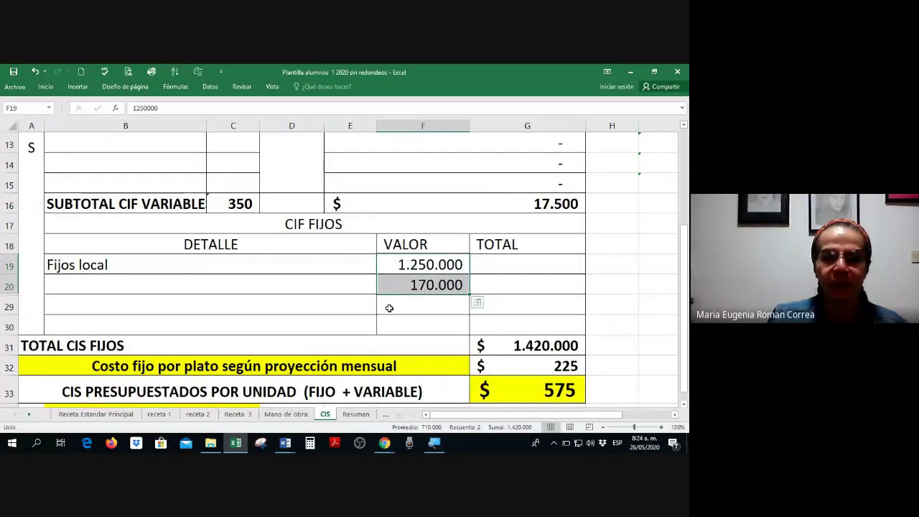
pyautogui.click(80, 266)
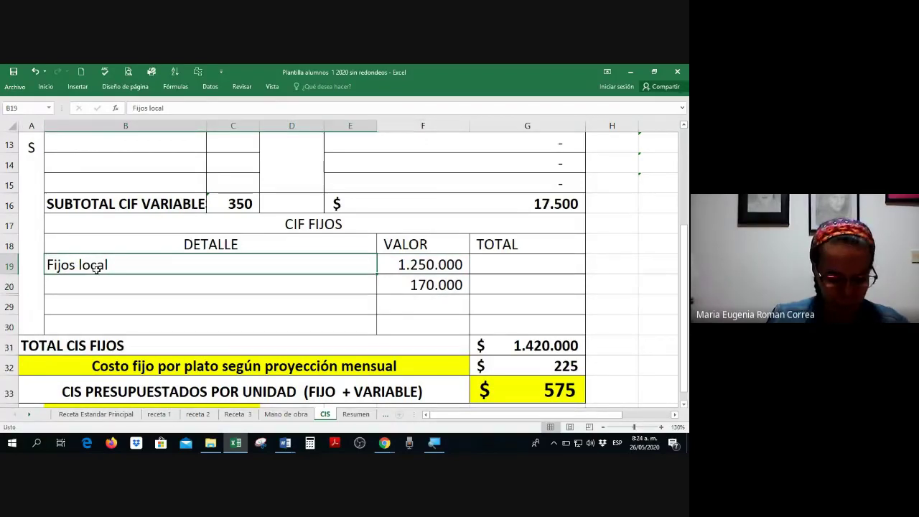
pyautogui.write('Arrendamiento')
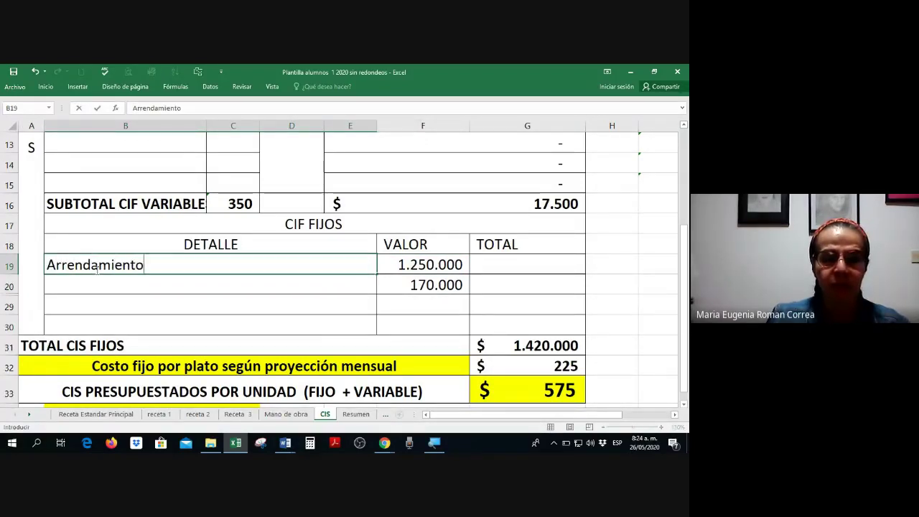
pyautogui.press('Tab')
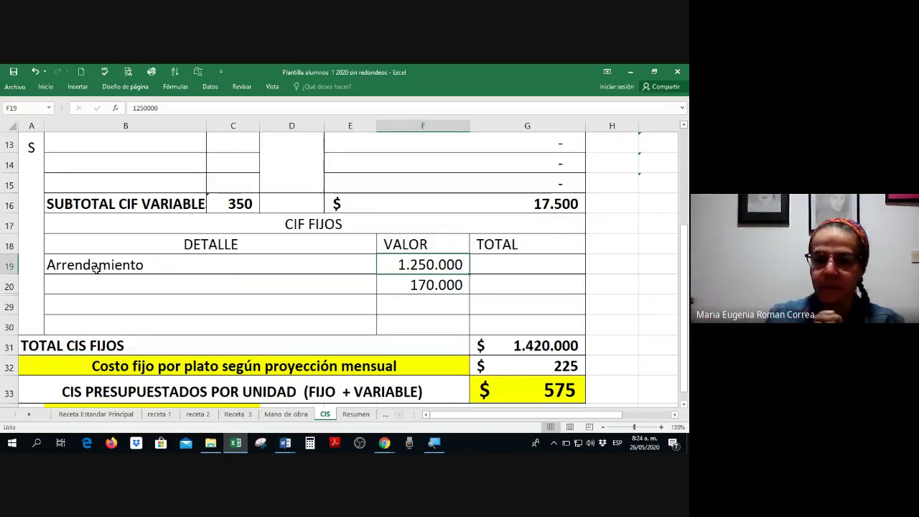
pyautogui.write('8')
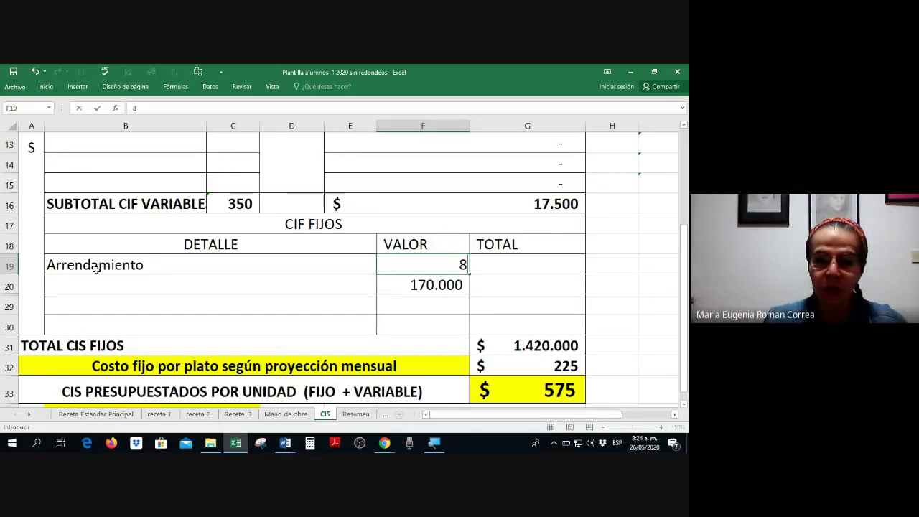
pyautogui.write('00000')
pyautogui.press('Return')
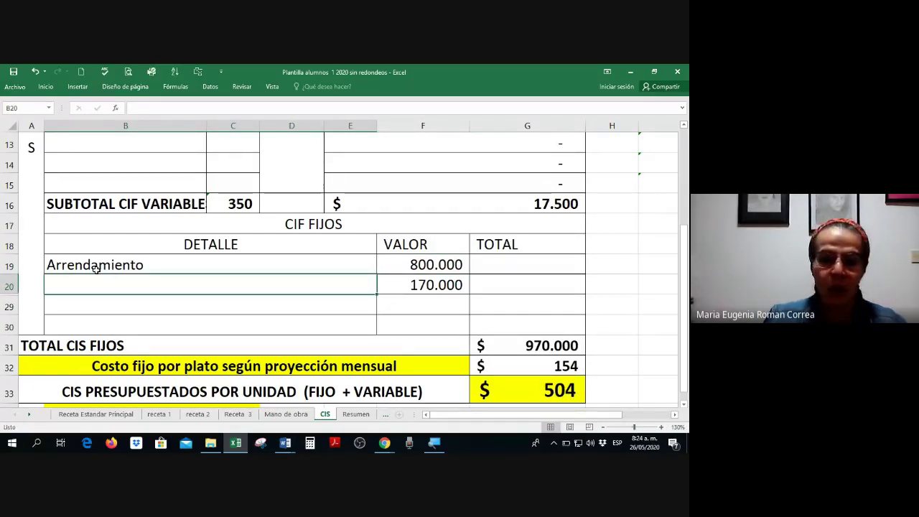
# Label the second fixed cost 'Servicios públicos' and set it to =F19*0,70 (560.000).
pyautogui.write('Servicios ')
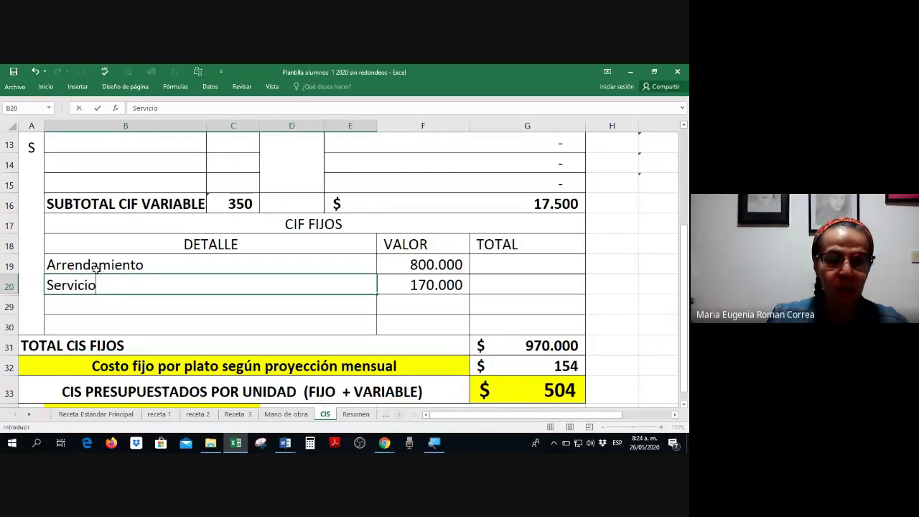
pyautogui.write('p')
pyautogui.press('BackSpace')
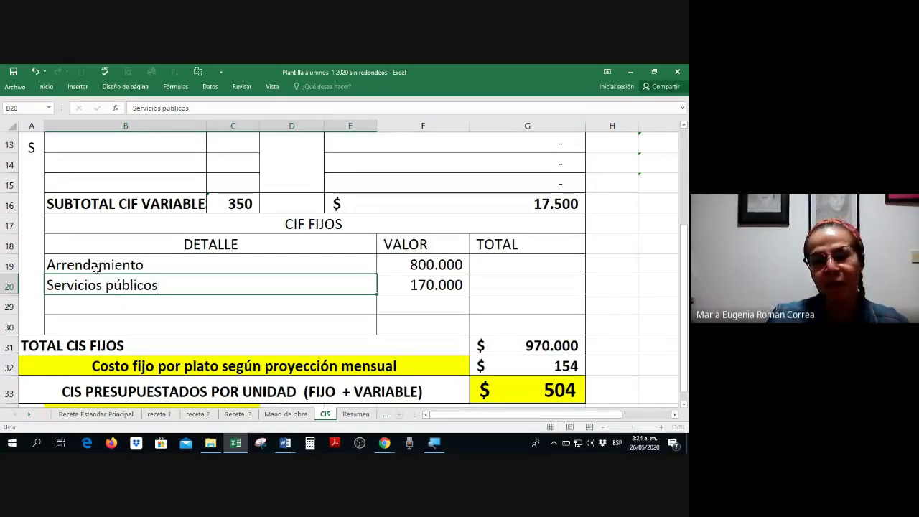
pyautogui.press('Right')
pyautogui.press('F2')
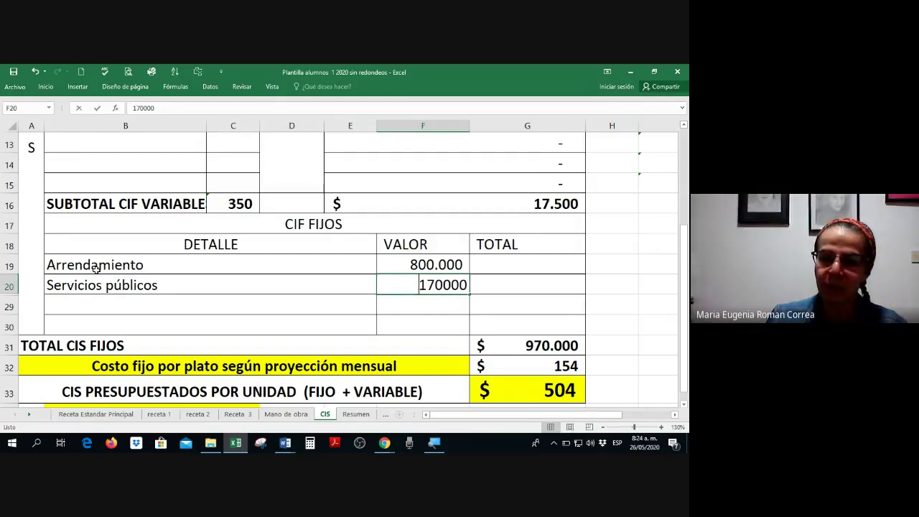
pyautogui.press('BackSpace')
pyautogui.press('BackSpace')
pyautogui.press('BackSpace')
pyautogui.write('+')
pyautogui.press('Up')
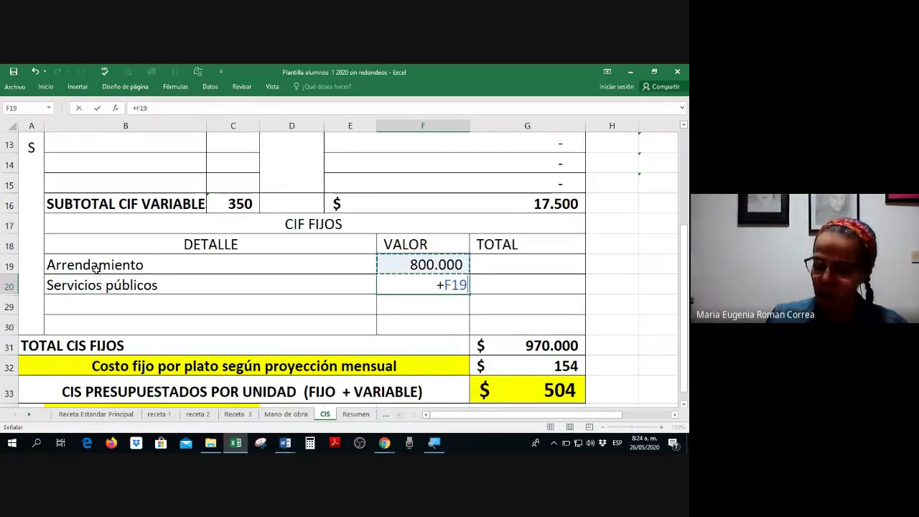
pyautogui.write('*,70')
pyautogui.press('Return')
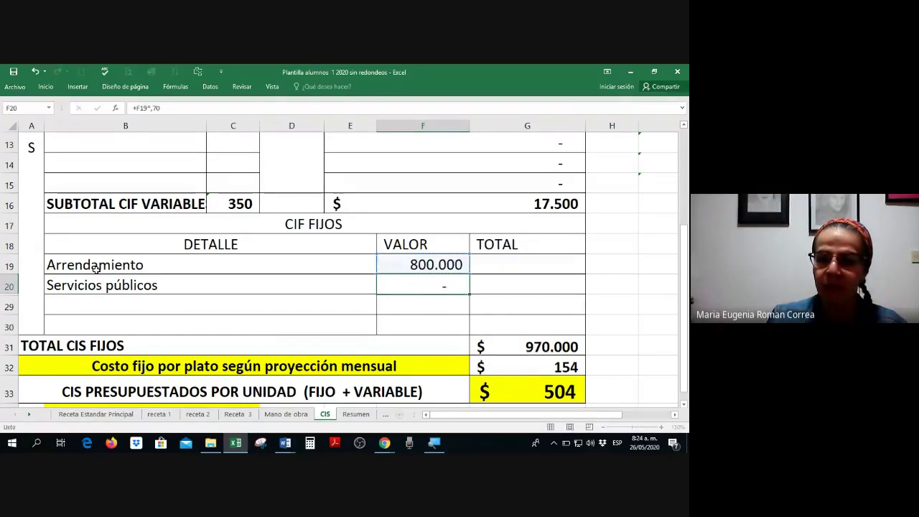
pyautogui.press('Return')
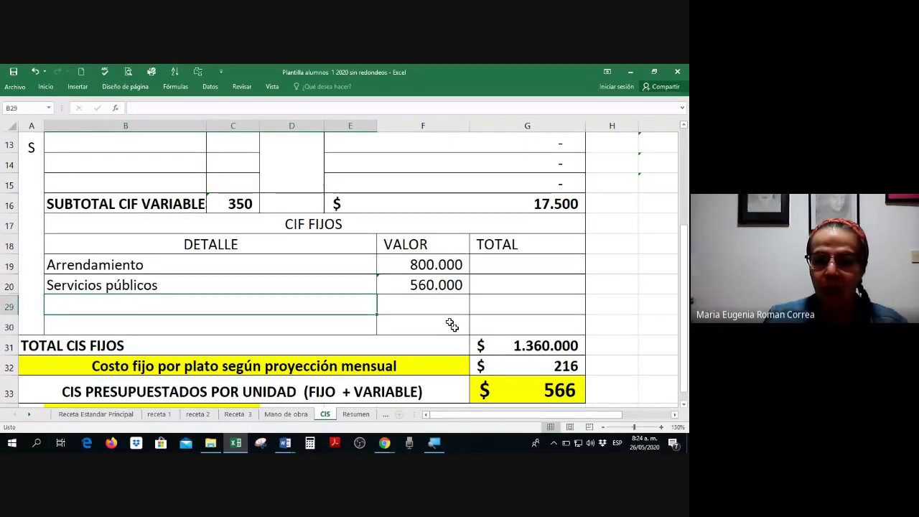
# Apply Accounting currency format to the fixed-cost values F19:F20.
pyautogui.moveTo(431, 266); pyautogui.dragTo(435, 287)
pyautogui.rightClick(436, 301)
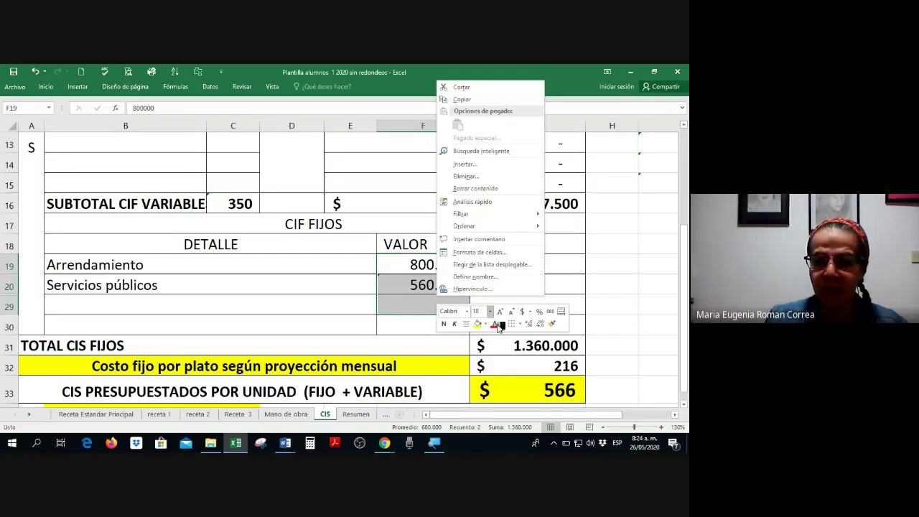
pyautogui.click(522, 310)
pyautogui.click(424, 309)
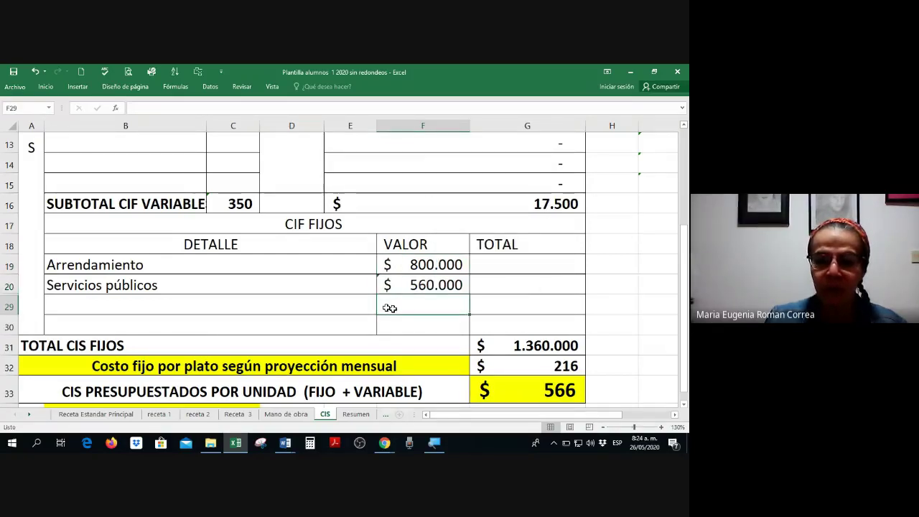
pyautogui.scroll(-3, 388, 309)
# Set NOP DEL MES in C34 to the recipe's portions (N4) times 26, giving 1300.
pyautogui.click(244, 253)
pyautogui.scroll(1, 254, 262)
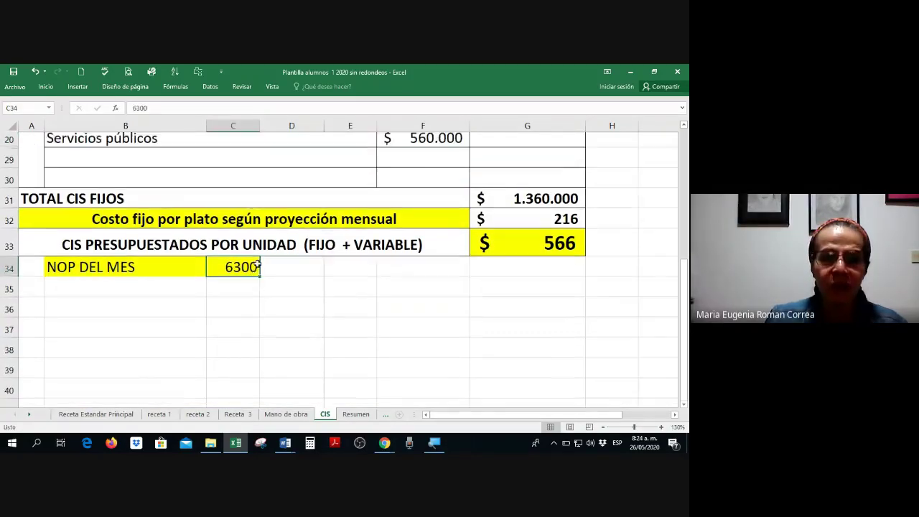
pyautogui.scroll(1, 255, 266)
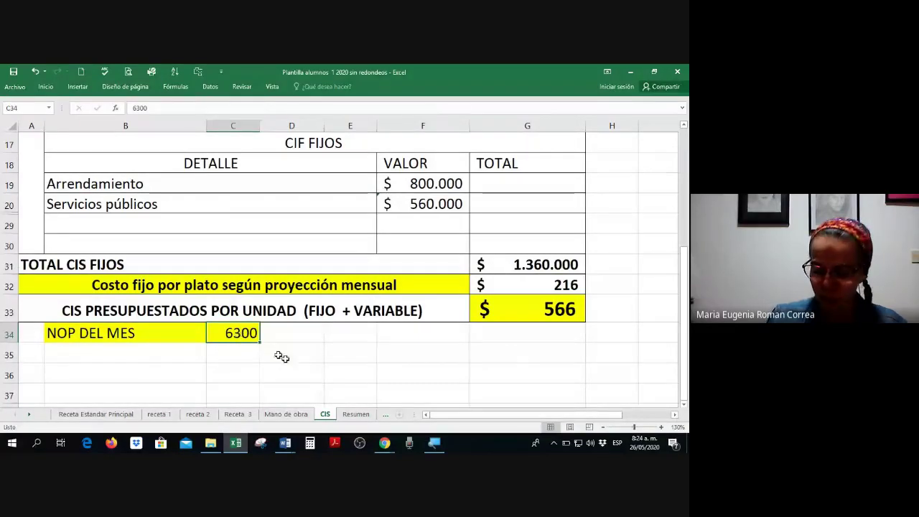
pyautogui.write('+')
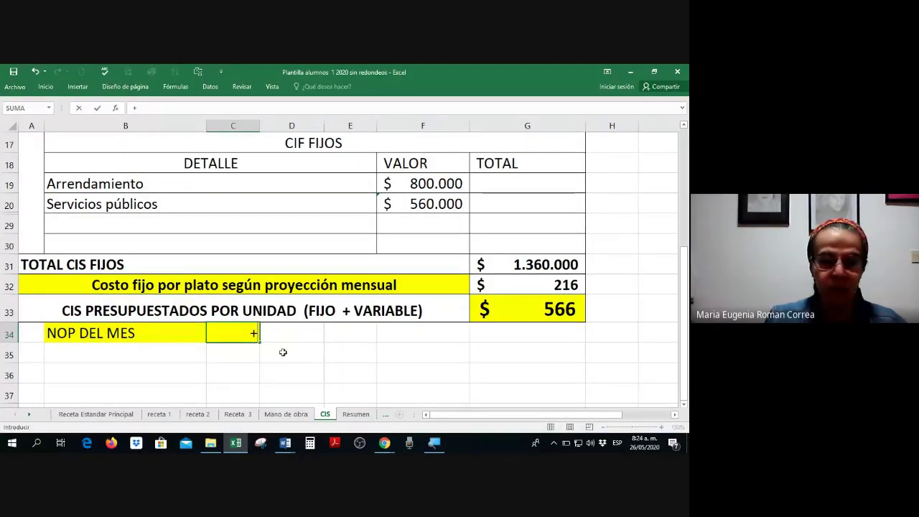
pyautogui.click(94, 415)
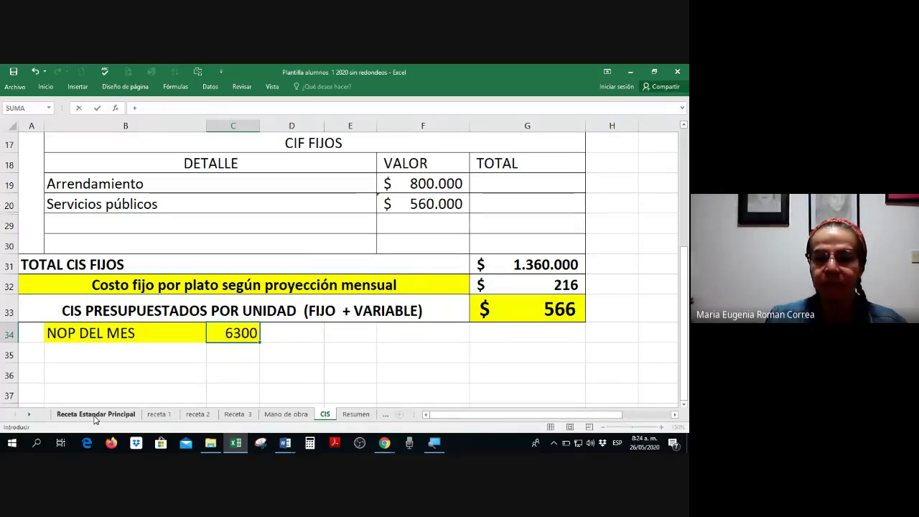
pyautogui.scroll(5, 431, 251)
pyautogui.scroll(5, 431, 251)
pyautogui.click(453, 191)
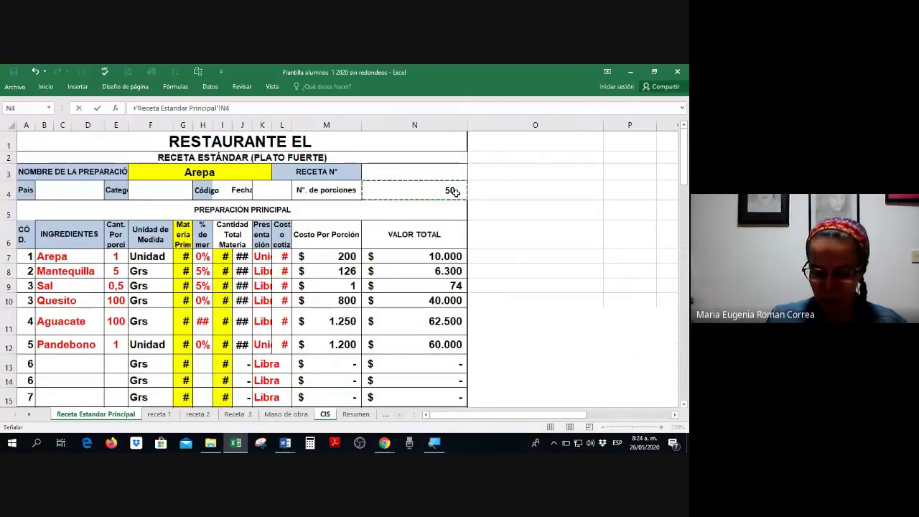
pyautogui.press('Return')
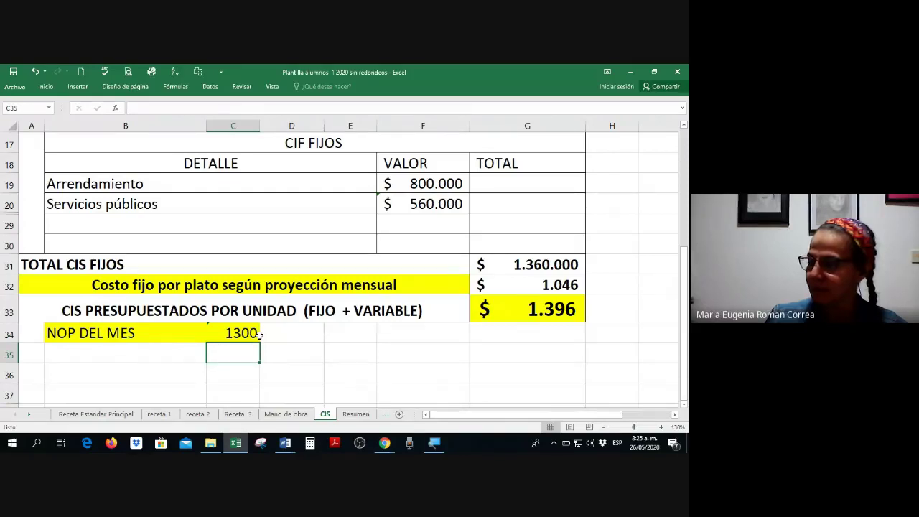
pyautogui.click(244, 332)
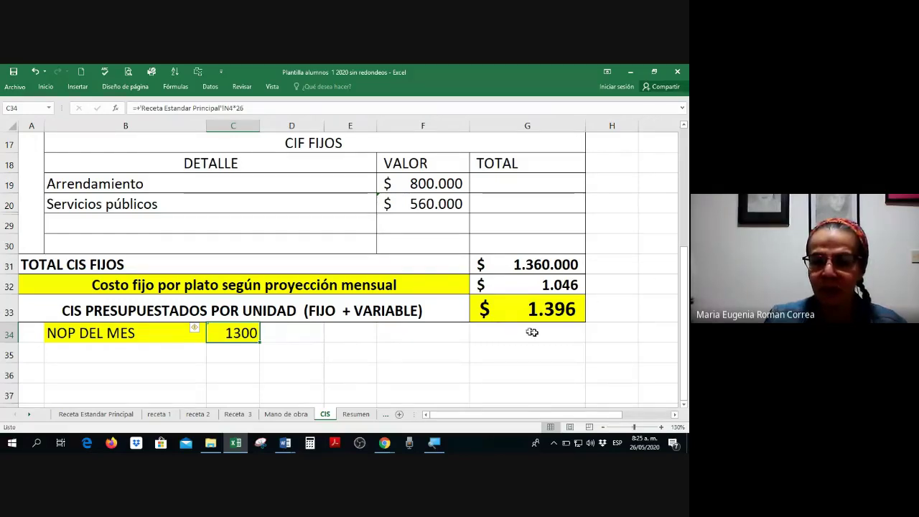
pyautogui.click(106, 415)
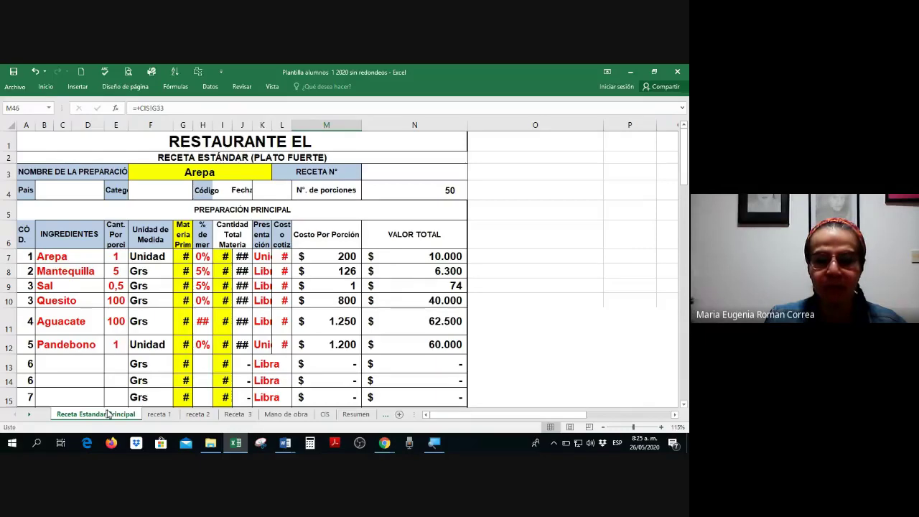
pyautogui.scroll(-10, 217, 308)
pyautogui.scroll(-2, 287, 287)
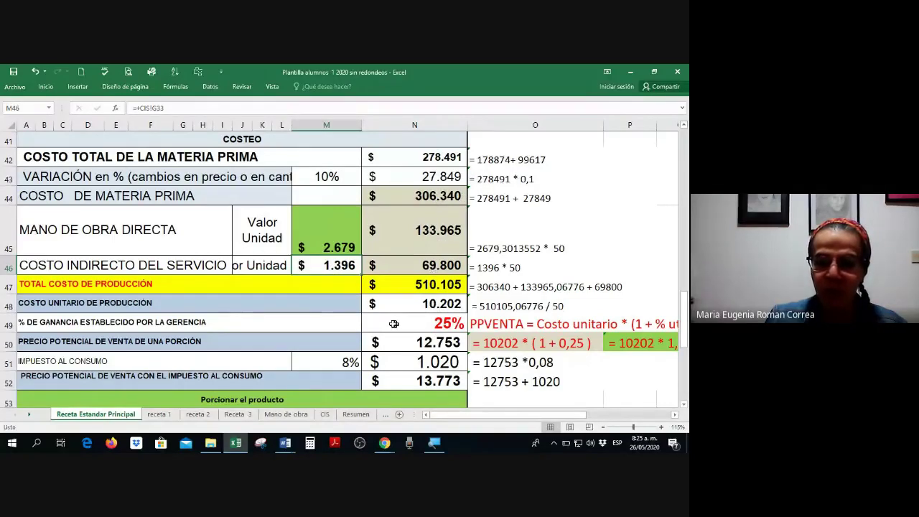
pyautogui.click(428, 317)
pyautogui.scroll(-2, 429, 317)
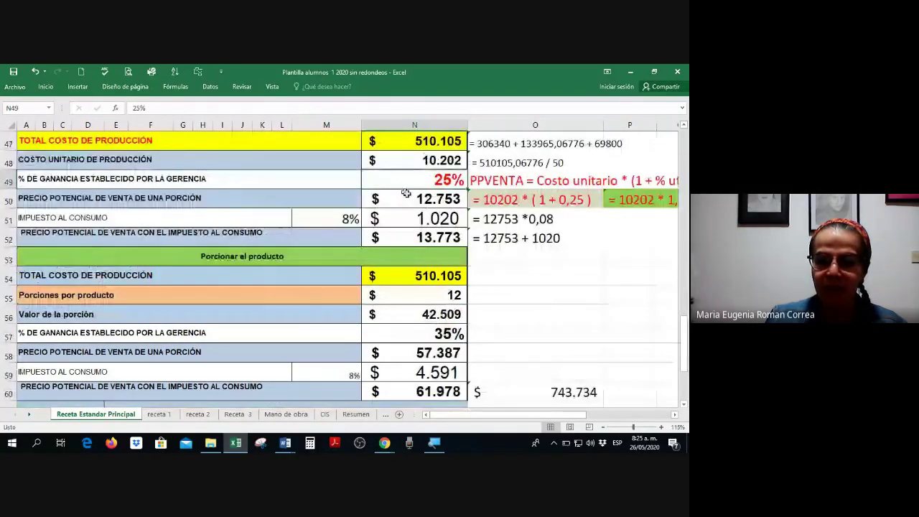
pyautogui.scroll(1, 406, 194)
pyautogui.scroll(1, 416, 230)
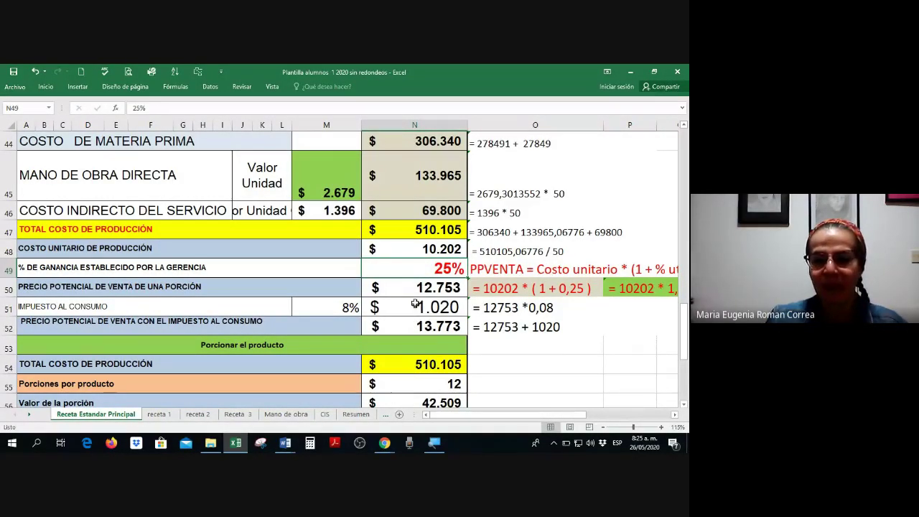
pyautogui.moveTo(421, 313); pyautogui.dragTo(416, 327)
pyautogui.click(416, 327)
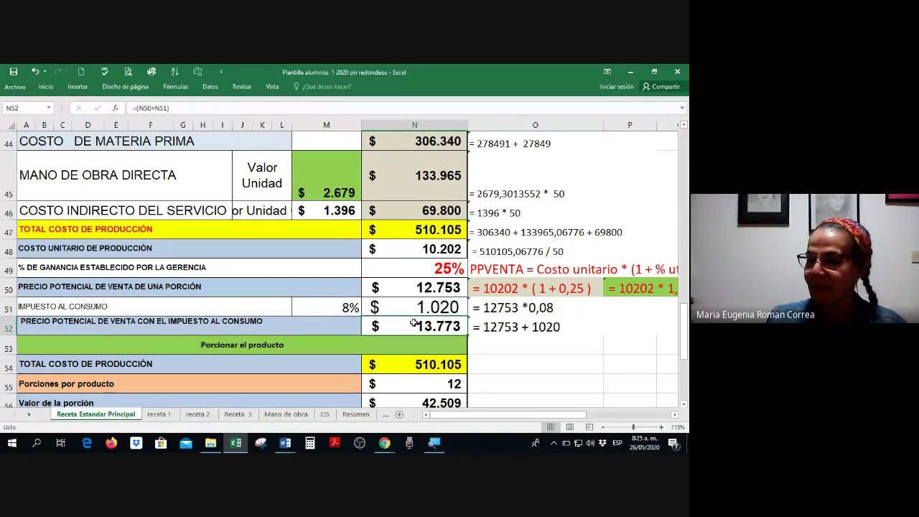
pyautogui.scroll(4, 412, 321)
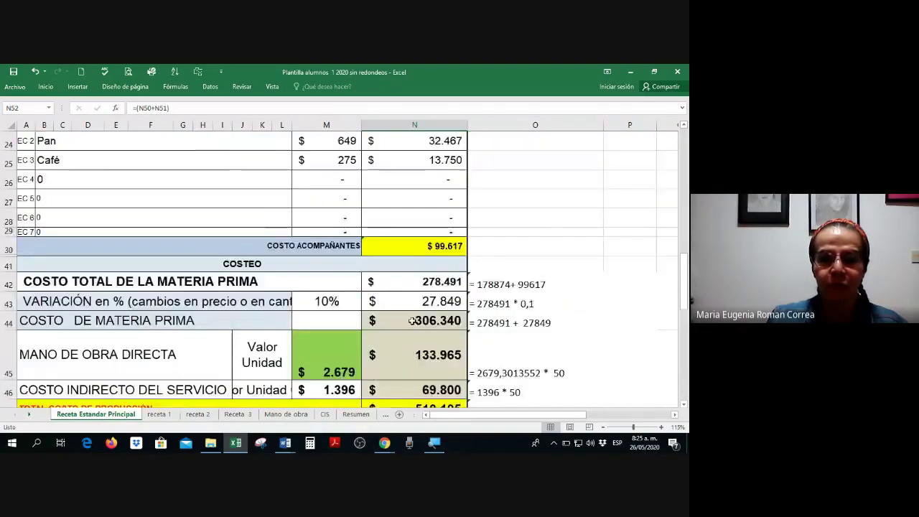
pyautogui.scroll(2, 413, 321)
pyautogui.scroll(4, 413, 321)
pyautogui.scroll(4, 423, 337)
pyautogui.scroll(1, 429, 347)
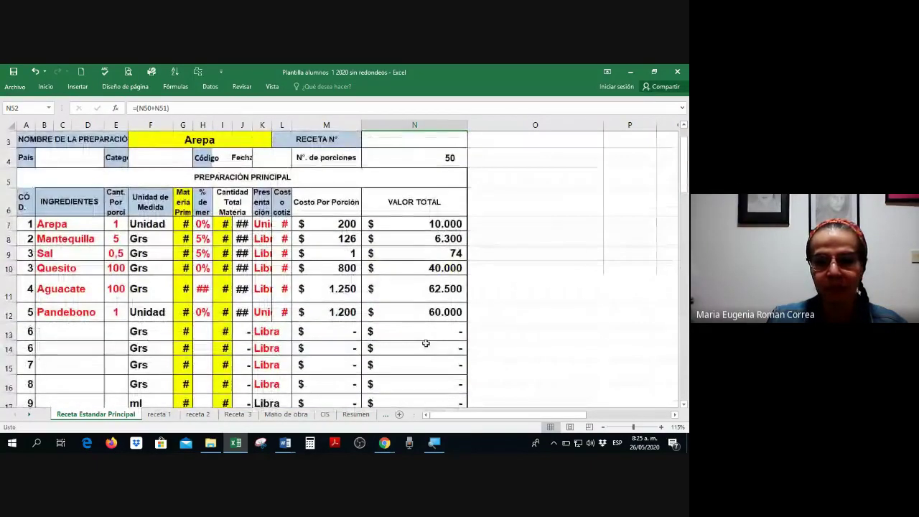
pyautogui.scroll(-4, 423, 347)
pyautogui.scroll(-1, 413, 349)
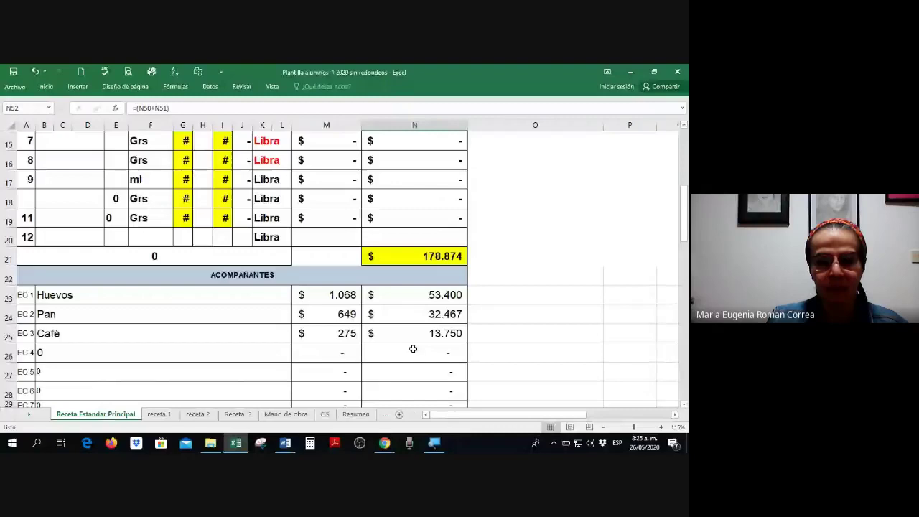
pyautogui.click(333, 310)
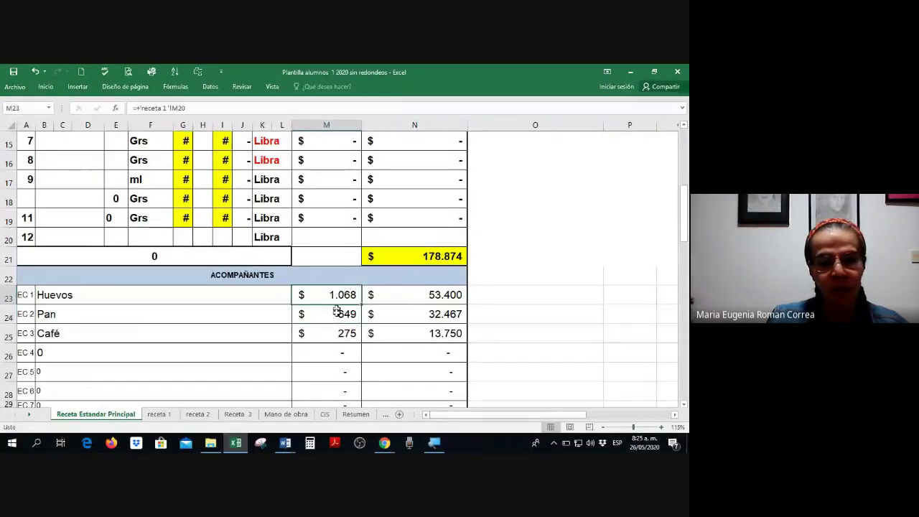
pyautogui.click(335, 333)
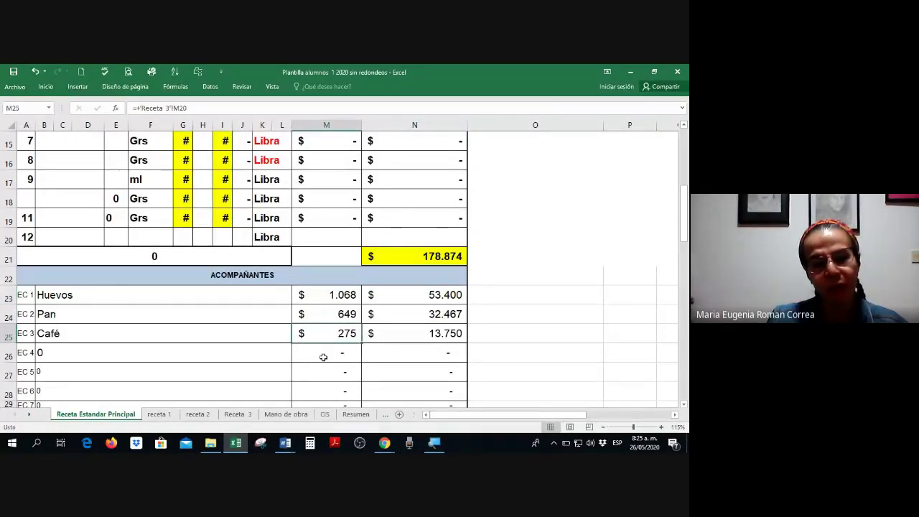
pyautogui.scroll(2, 323, 355)
pyautogui.scroll(1, 322, 359)
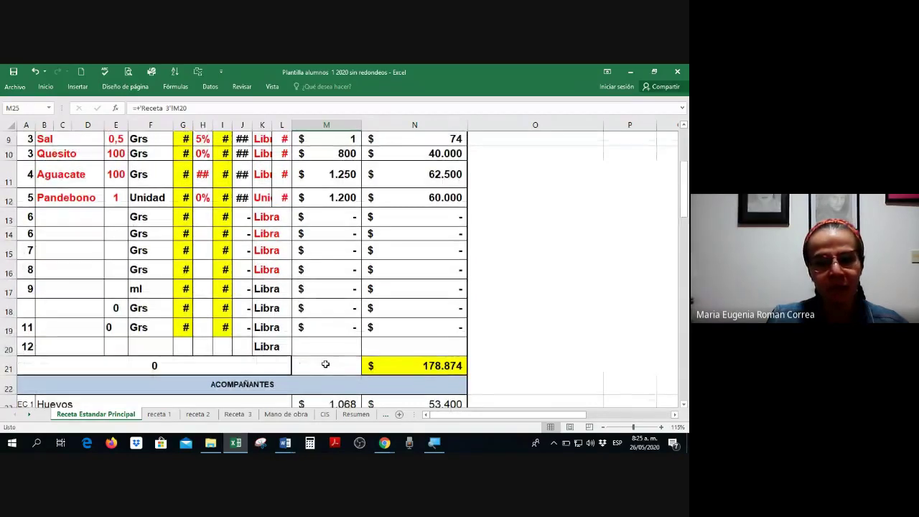
pyautogui.click(325, 365)
# Color the per-portion ingredient total of $ 3.577 in M21 red.
pyautogui.rightClick(326, 365)
pyautogui.click(383, 393)
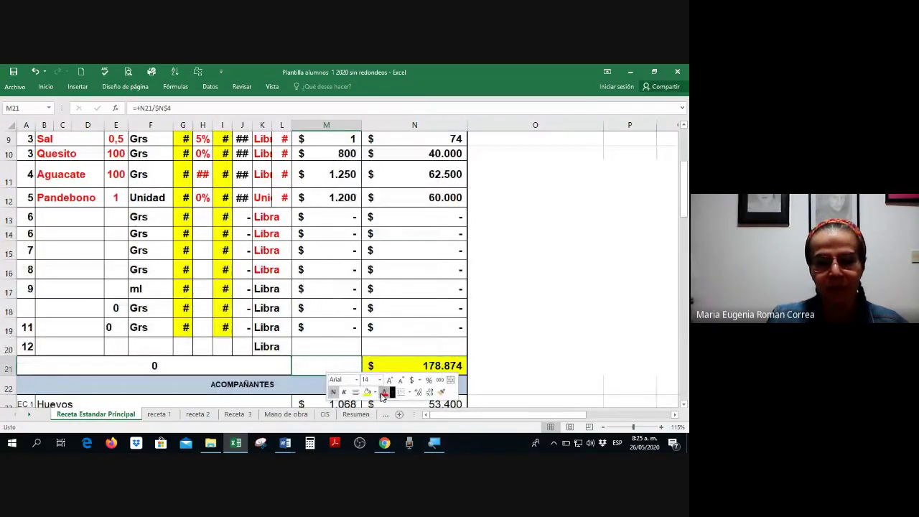
pyautogui.click(286, 383)
# Review the per-portion cost formulas in M11 and M12, including Pandebono.
pyautogui.scroll(1, 284, 384)
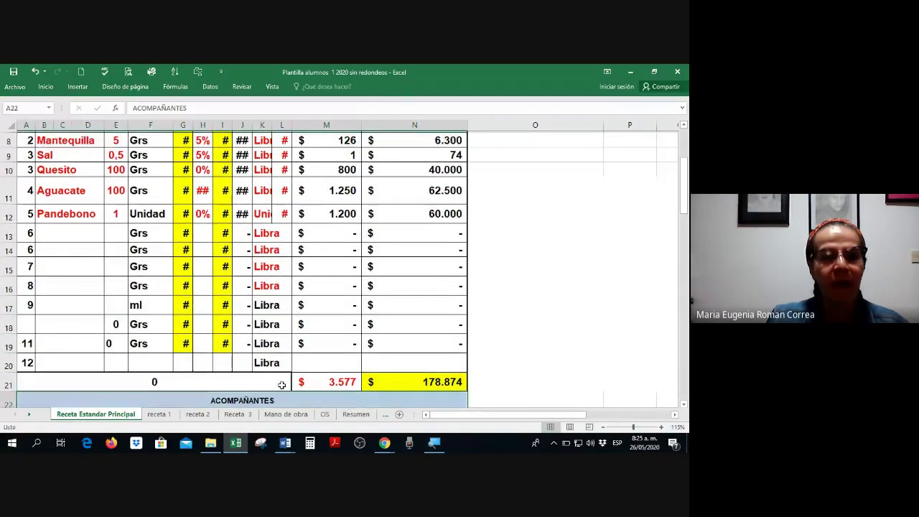
pyautogui.scroll(1, 282, 385)
pyautogui.click(328, 232)
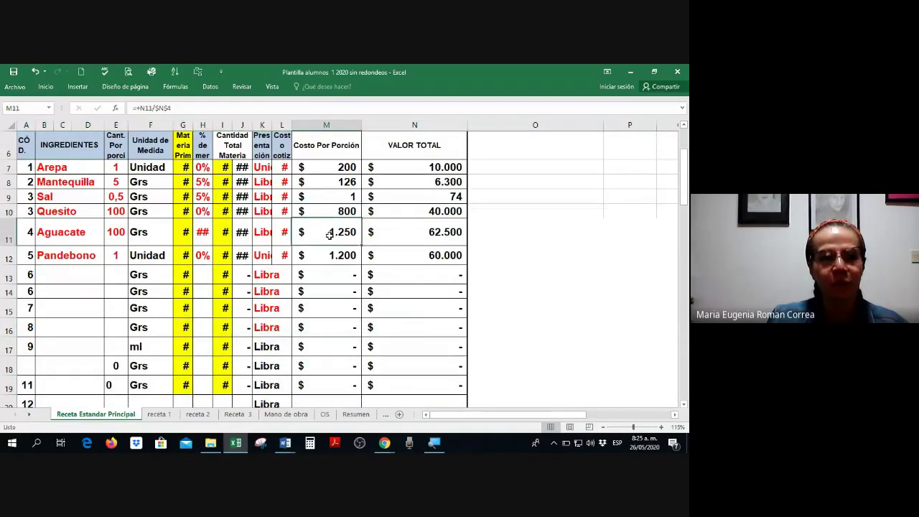
pyautogui.click(334, 256)
pyautogui.scroll(-4, 339, 288)
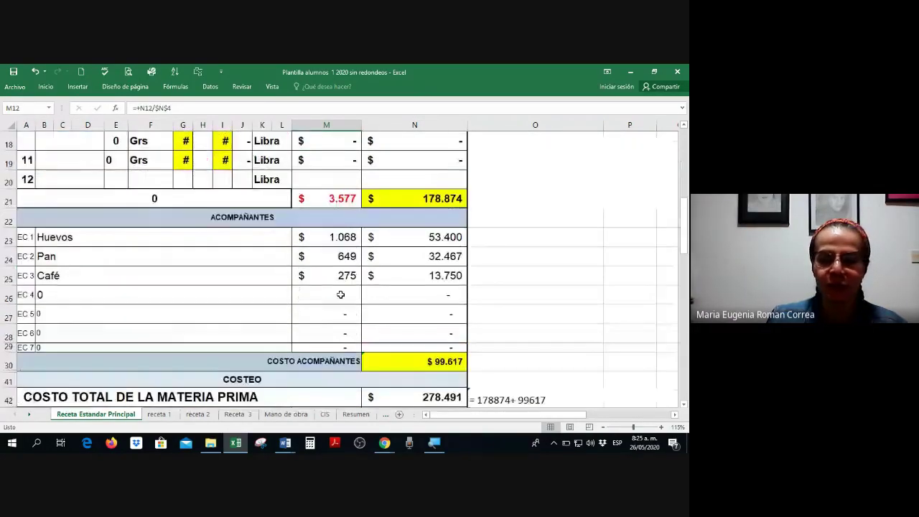
pyautogui.scroll(-1, 340, 289)
pyautogui.scroll(-1, 340, 291)
pyautogui.scroll(-2, 340, 294)
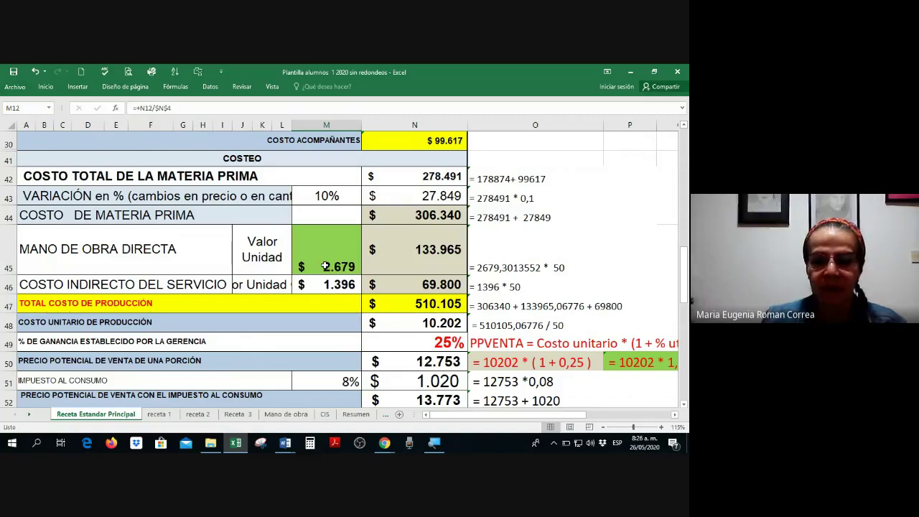
# Set both employees' monthly base salaries on the Mano de obra sheet to 900.000.
pyautogui.click(286, 414)
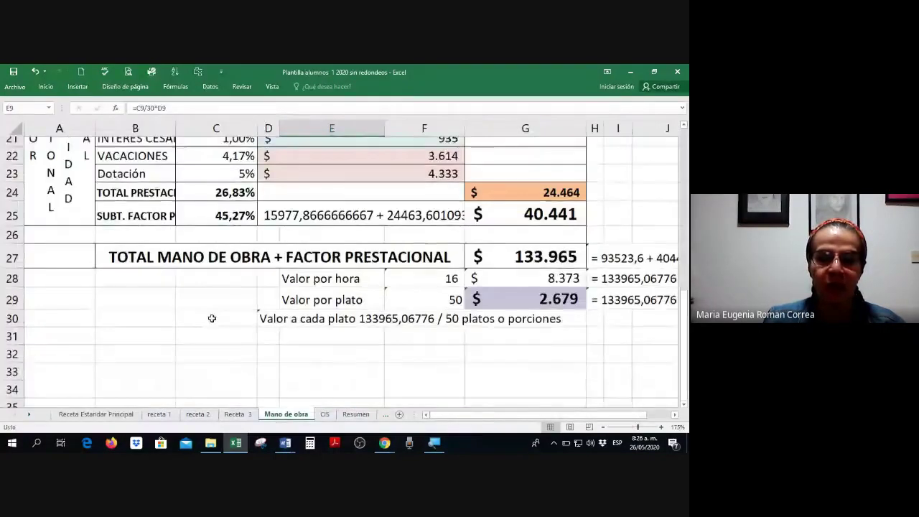
pyautogui.scroll(7, 212, 318)
pyautogui.click(224, 212)
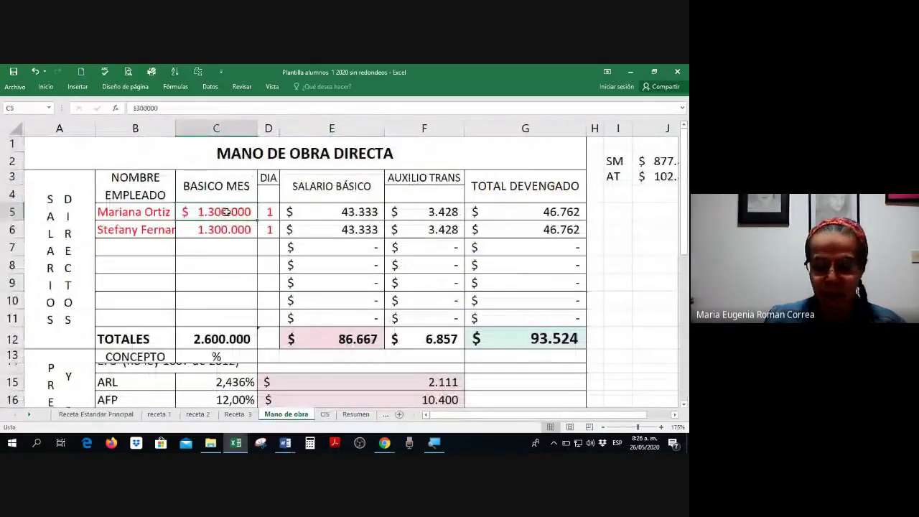
pyautogui.write('900000')
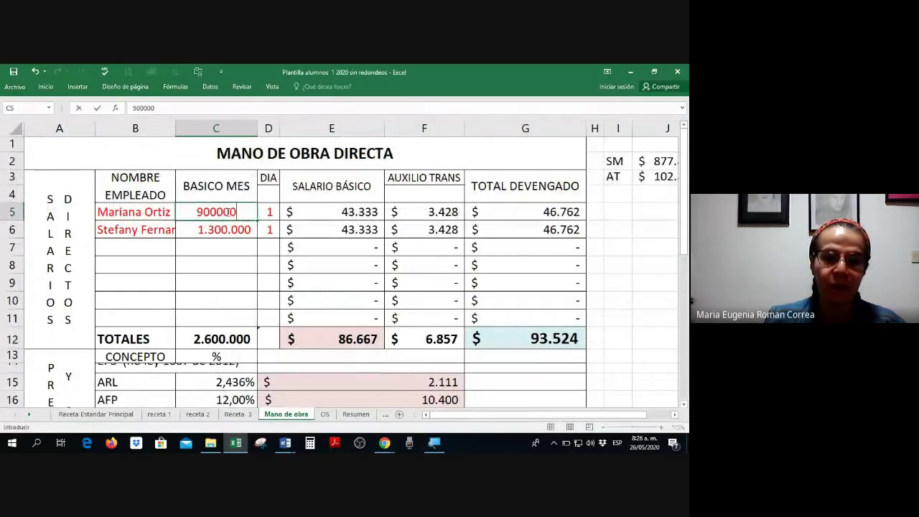
pyautogui.press('Return')
pyautogui.write('900000')
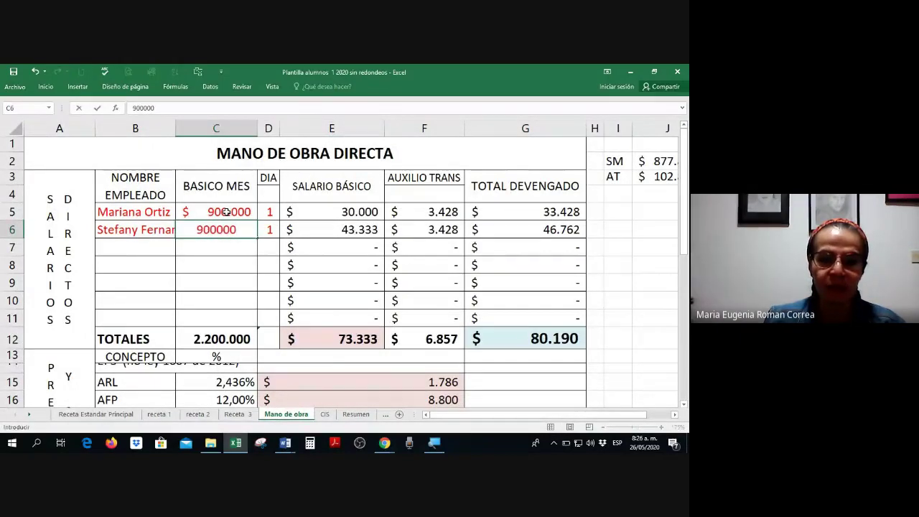
pyautogui.press('Return')
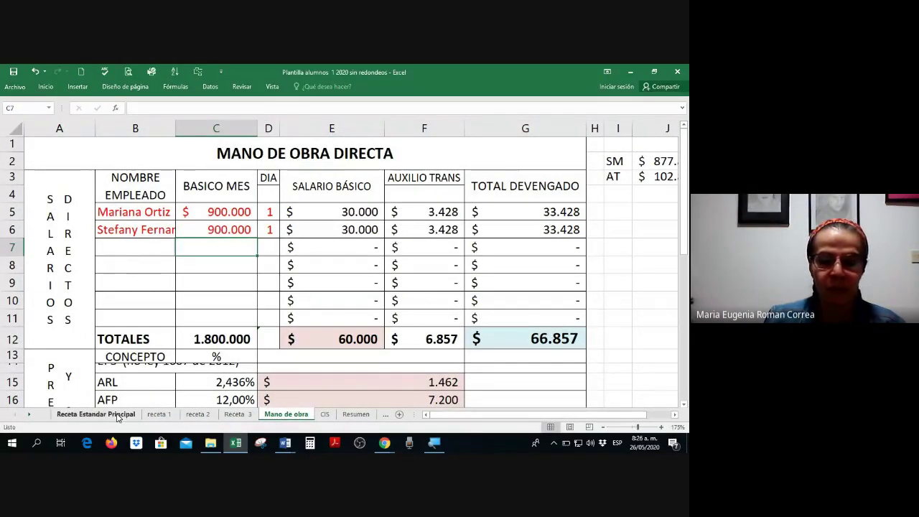
# Review the updated recipe costing: direct labour 1.905 per unit, unit cost 9.427.
pyautogui.click(118, 416)
pyautogui.scroll(-1, 442, 305)
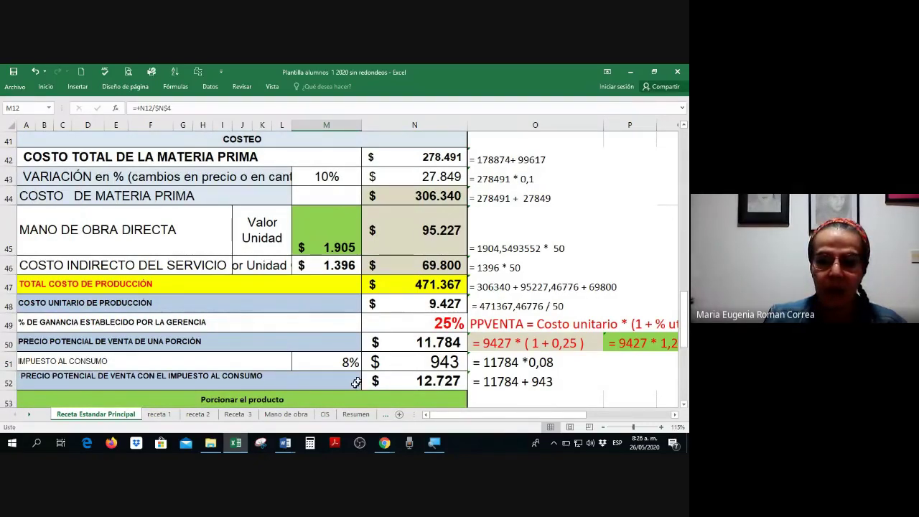
pyautogui.click(287, 414)
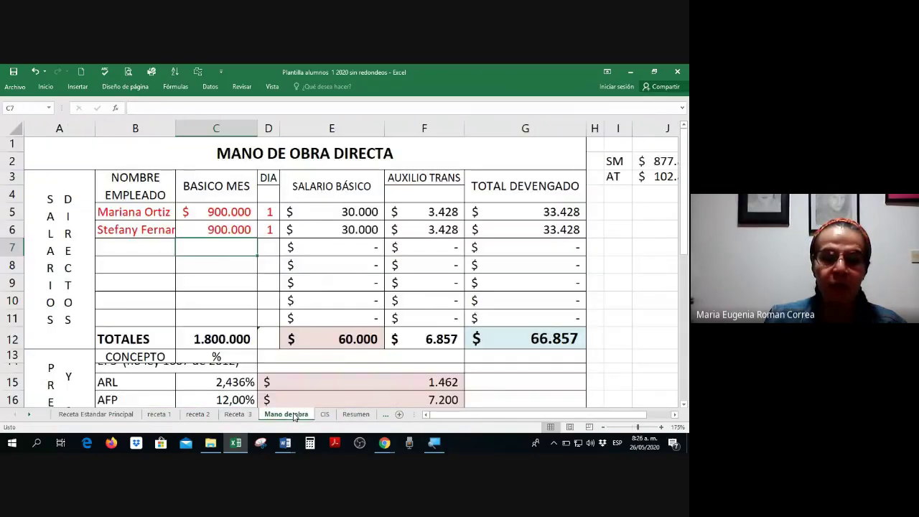
pyautogui.click(115, 414)
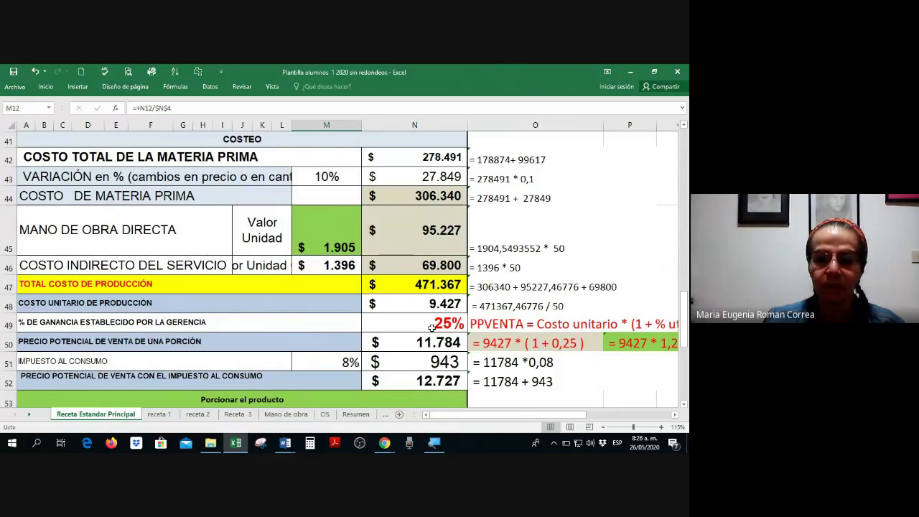
# Make the Porciones por producto value 12 in N55 red.
pyautogui.scroll(-1, 431, 328)
pyautogui.scroll(-1, 108, 287)
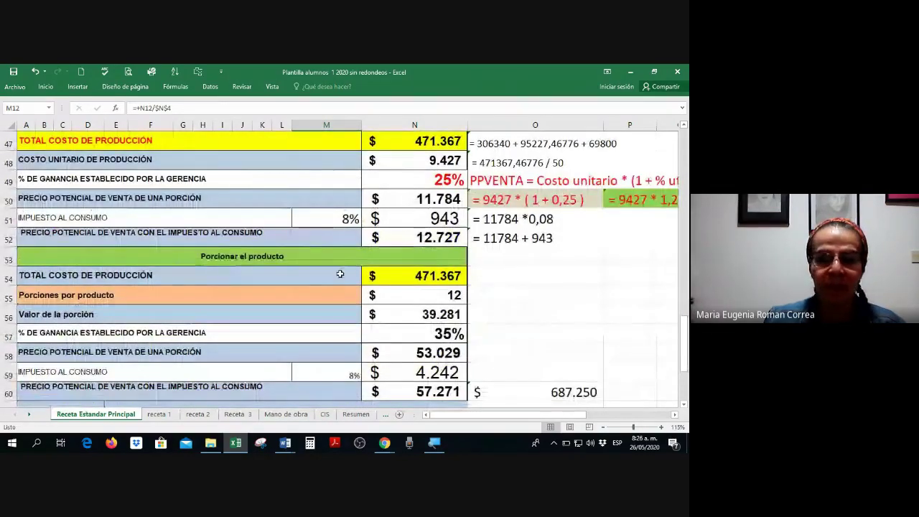
pyautogui.scroll(-1, 359, 280)
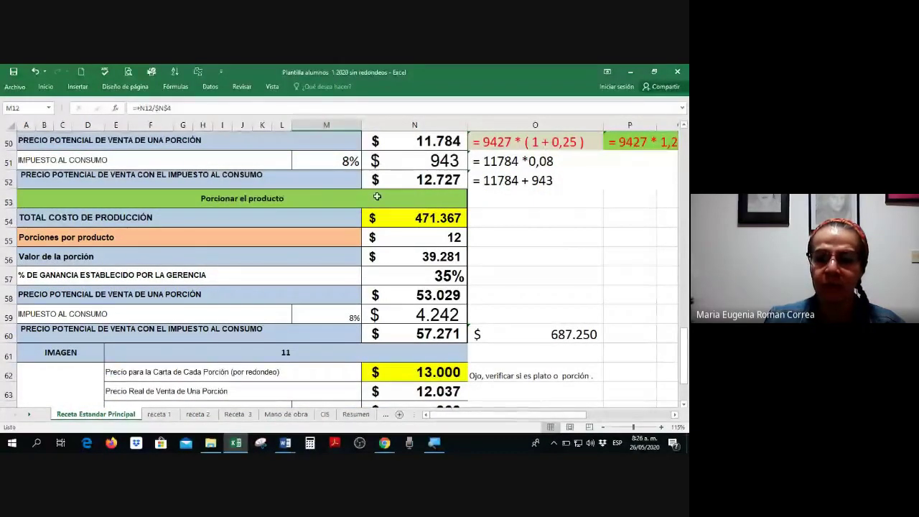
pyautogui.click(440, 242)
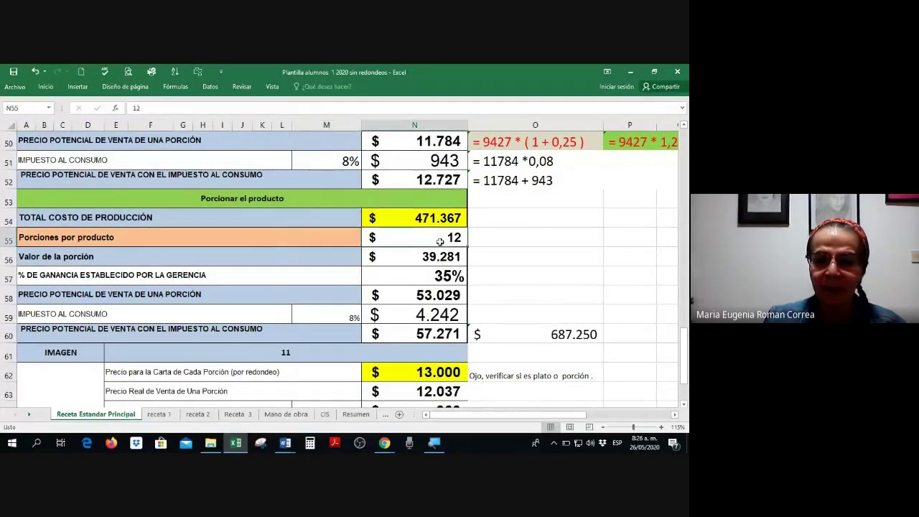
pyautogui.rightClick(435, 239)
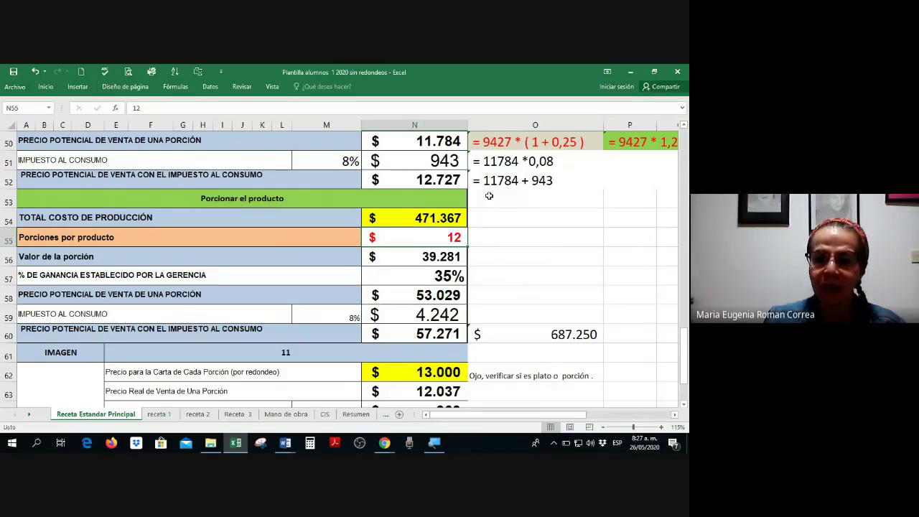
# Select the Porcionar el producto block A54:N60 to review it.
pyautogui.moveTo(113, 219); pyautogui.dragTo(433, 334)
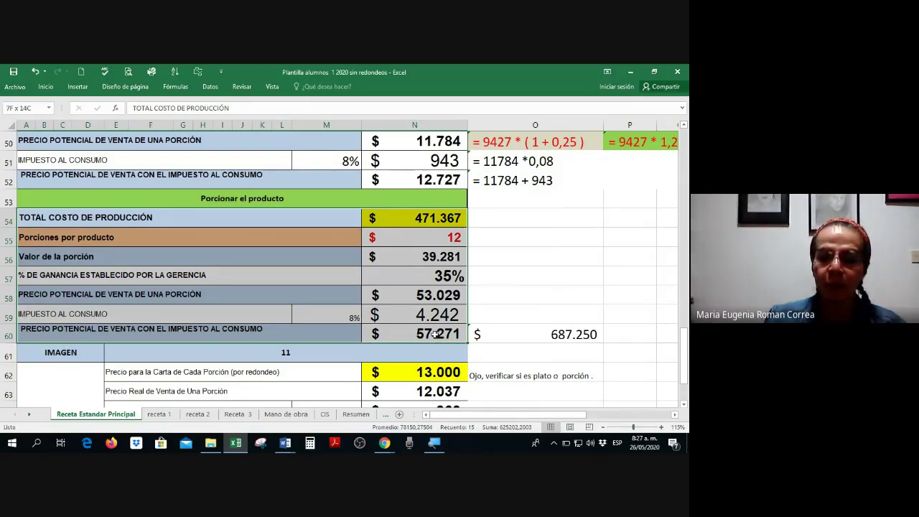
pyautogui.moveTo(434, 334); pyautogui.dragTo(435, 333)
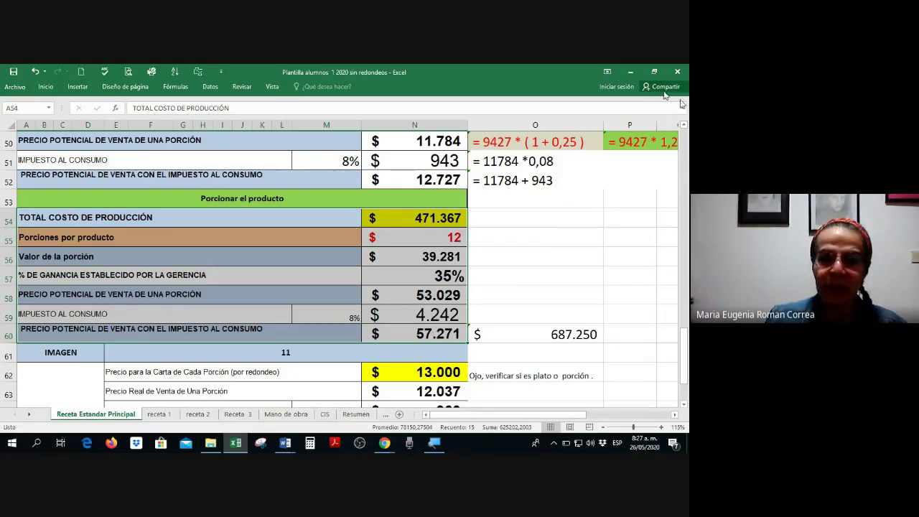
pyautogui.click(428, 242)
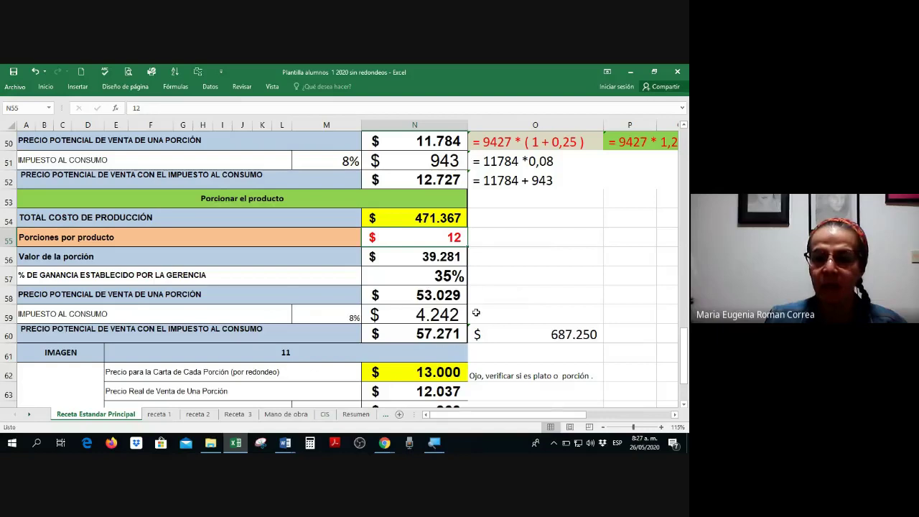
pyautogui.scroll(1, 476, 309)
# Set the number of portions in N4 to 1 and check the other sheets.
pyautogui.scroll(15, 476, 308)
pyautogui.click(430, 188)
pyautogui.write('1')
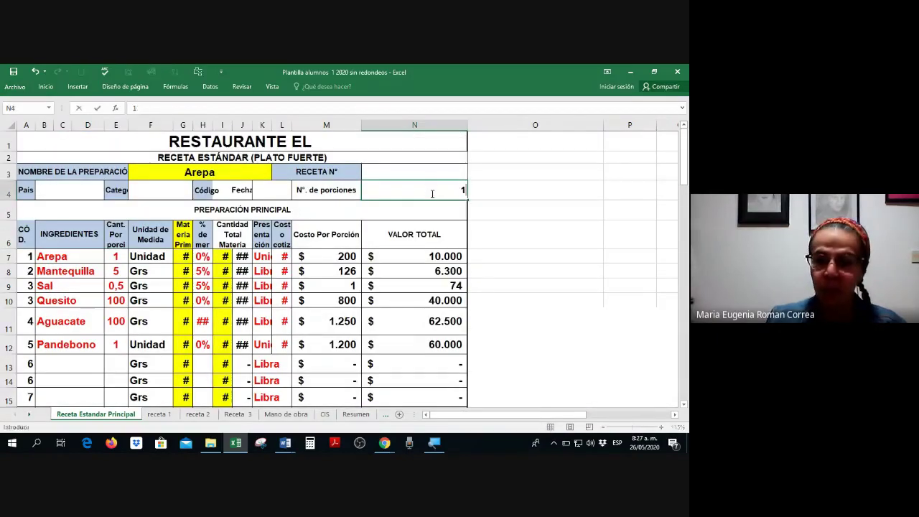
pyautogui.press('Return')
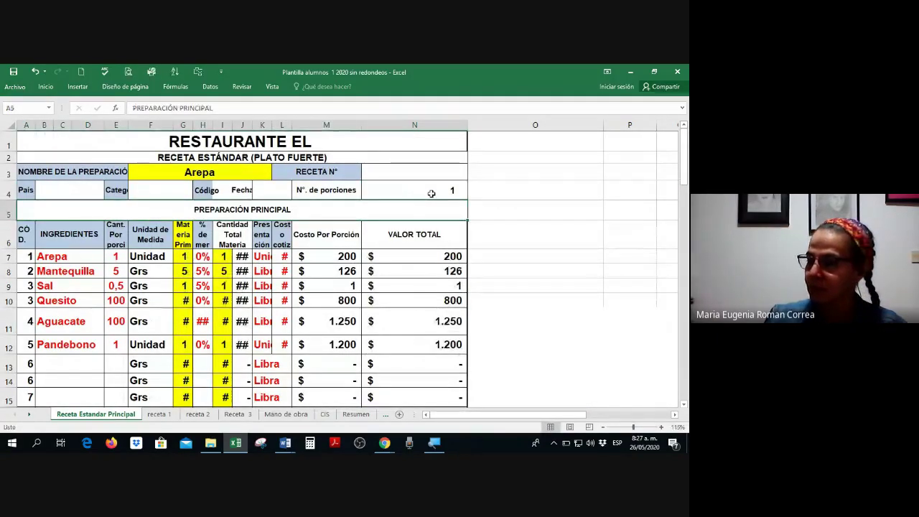
pyautogui.click(431, 193)
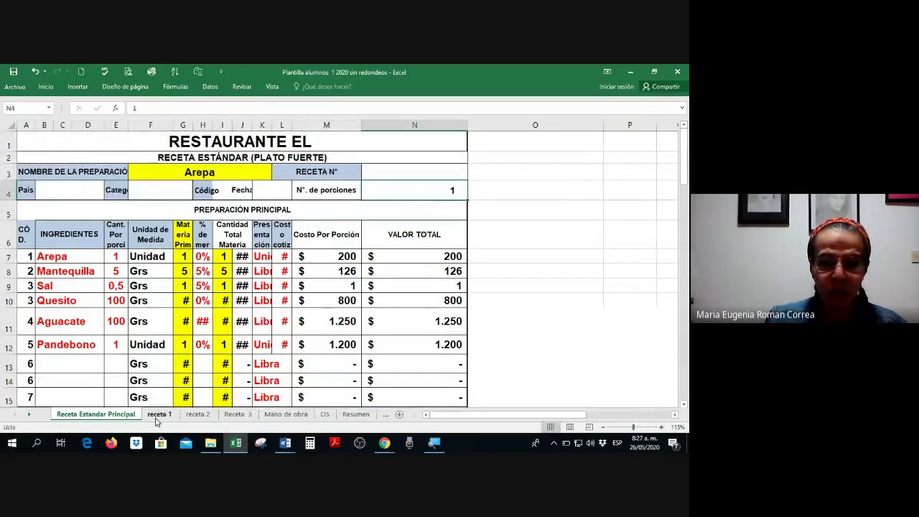
pyautogui.click(158, 415)
pyautogui.click(229, 415)
pyautogui.click(286, 415)
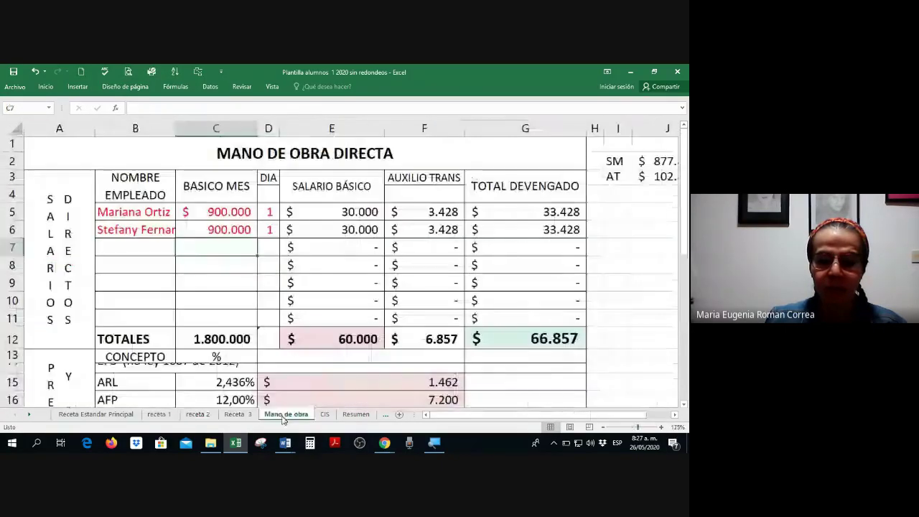
pyautogui.click(95, 415)
# Enter 25 as the Porciones por producto value in N55.
pyautogui.scroll(-5, 380, 349)
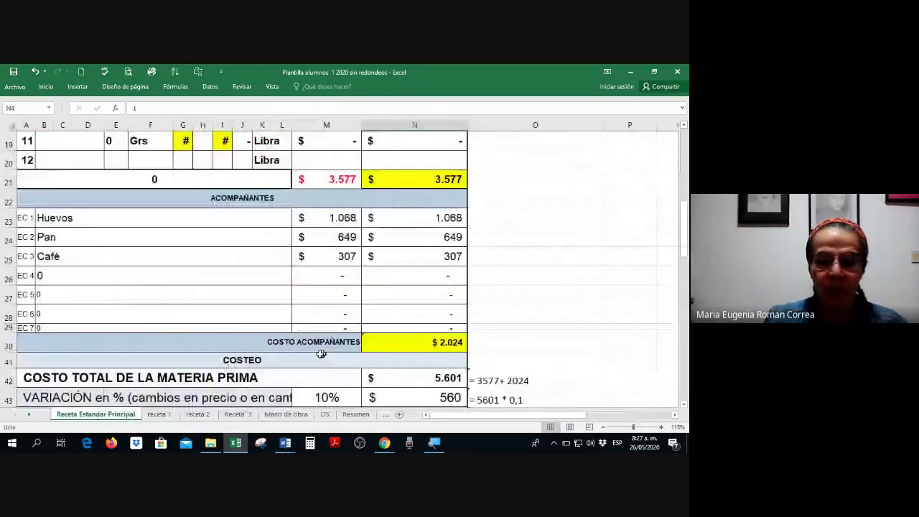
pyautogui.scroll(-3, 320, 297)
pyautogui.scroll(-3, 315, 356)
pyautogui.scroll(-1, 315, 355)
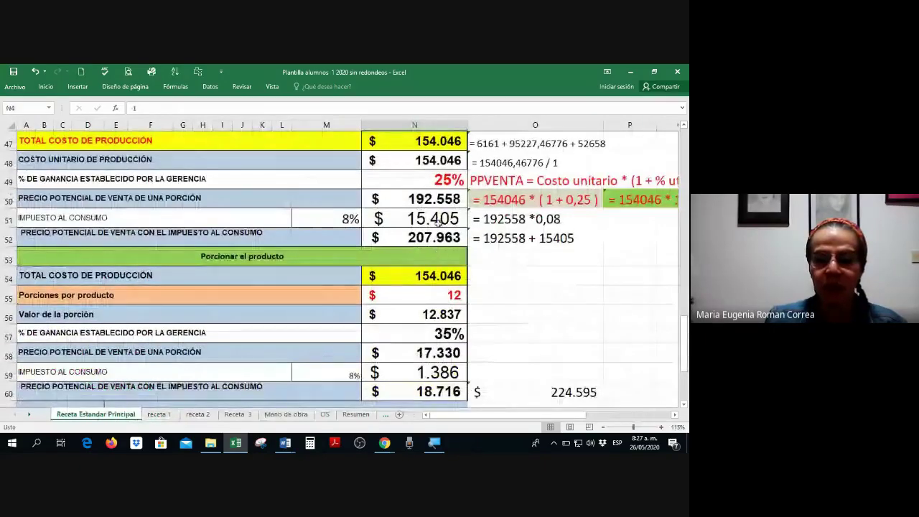
pyautogui.scroll(1, 437, 234)
pyautogui.scroll(-1, 431, 224)
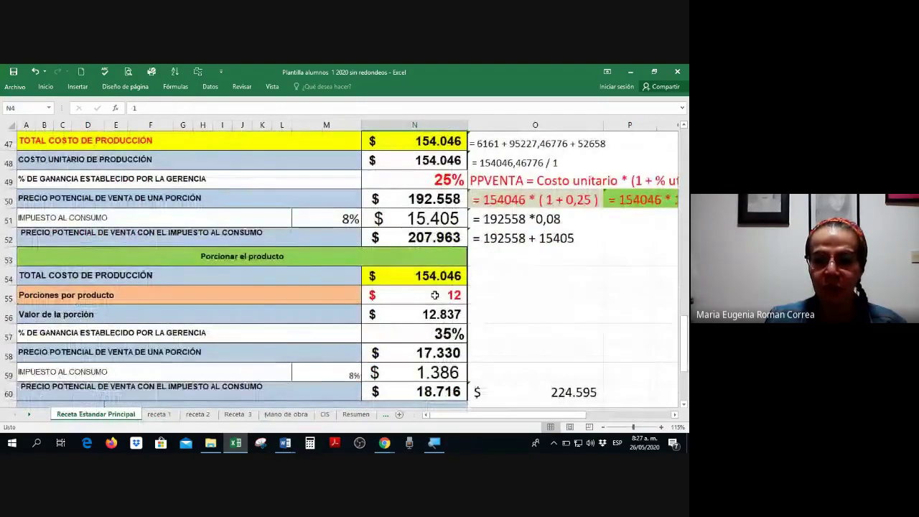
pyautogui.click(436, 288)
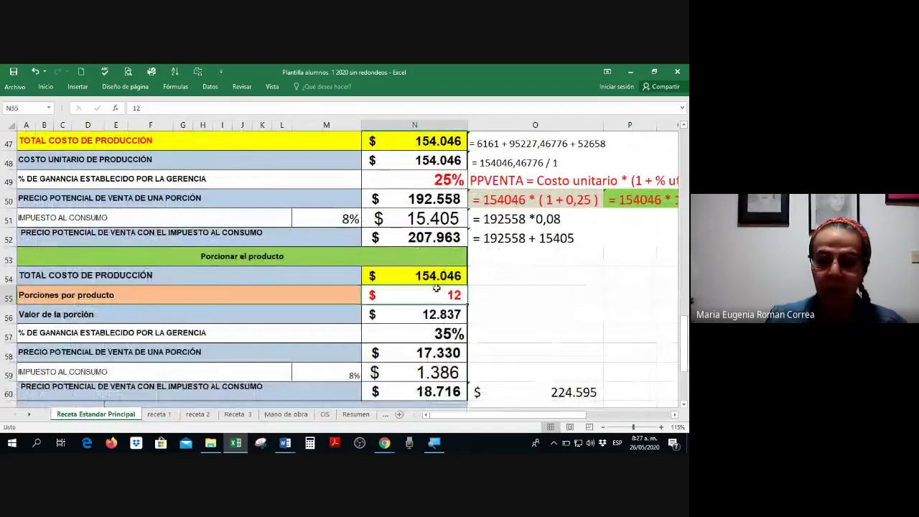
pyautogui.write('25')
pyautogui.press('Return')
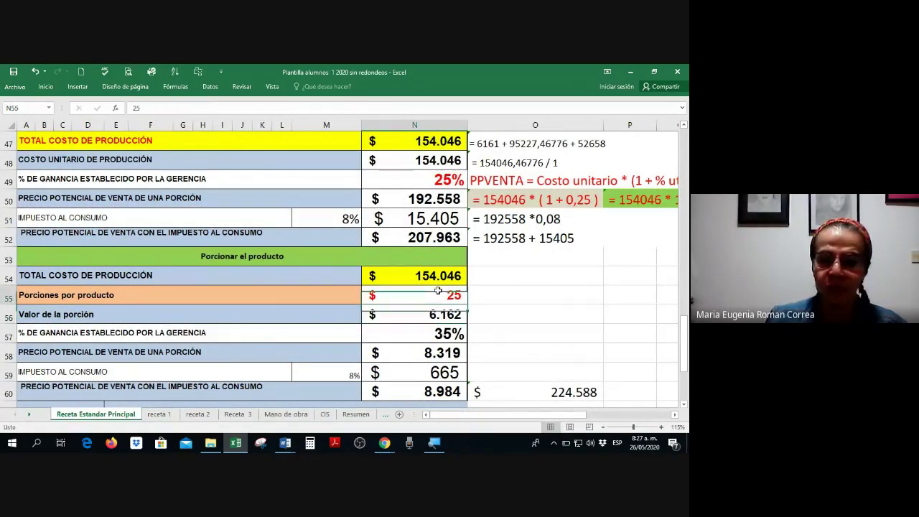
pyautogui.rightClick(437, 292)
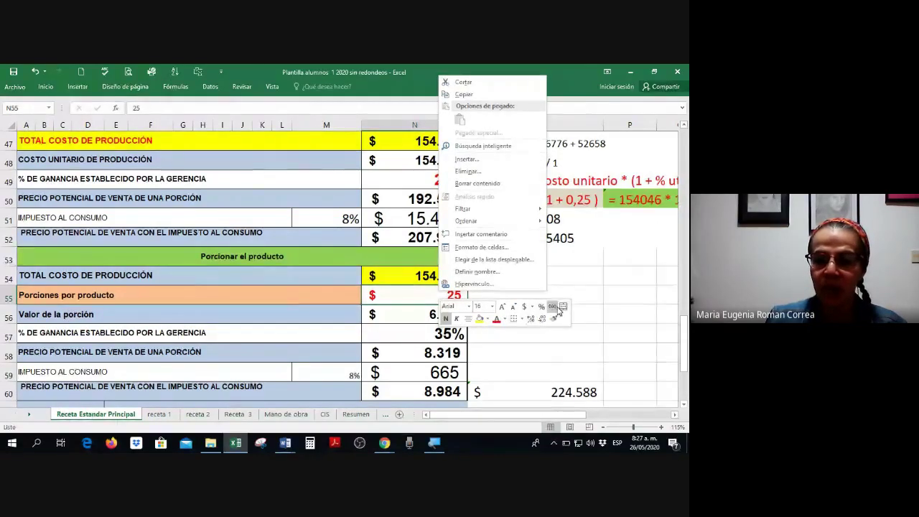
pyautogui.click(558, 352)
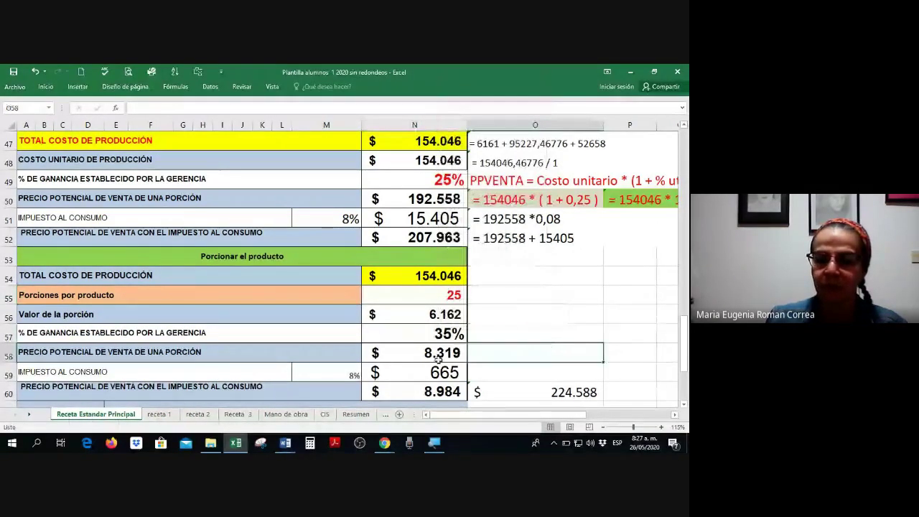
# Set the recipe back to 50 portions in N4.
pyautogui.scroll(-3, 437, 359)
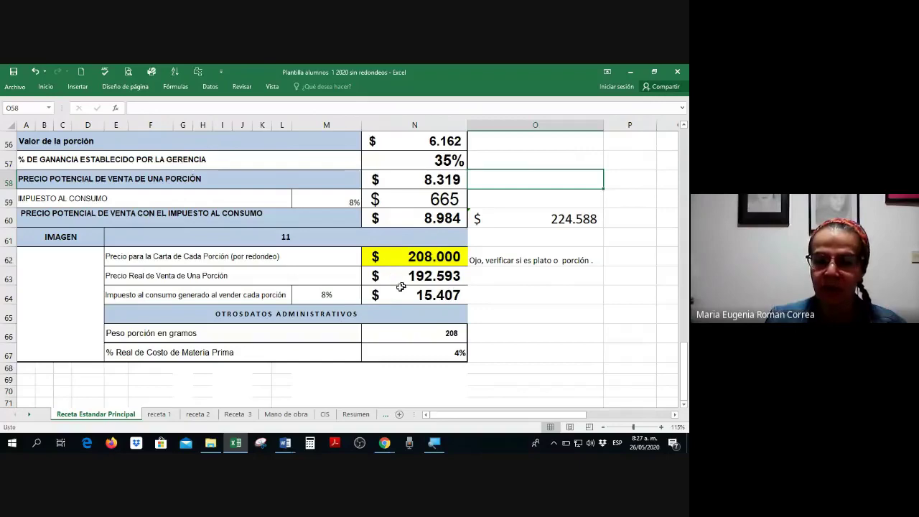
pyautogui.scroll(6, 438, 294)
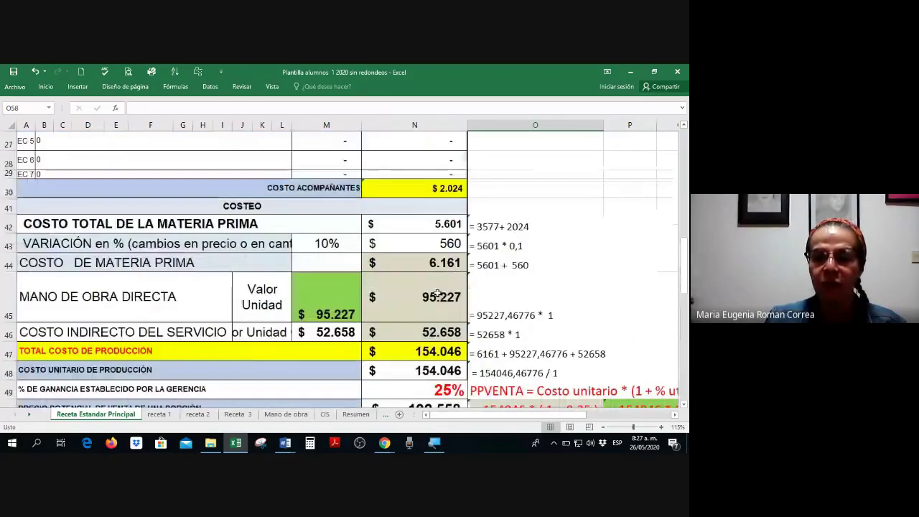
pyautogui.scroll(9, 437, 294)
pyautogui.click(460, 191)
pyautogui.write('50')
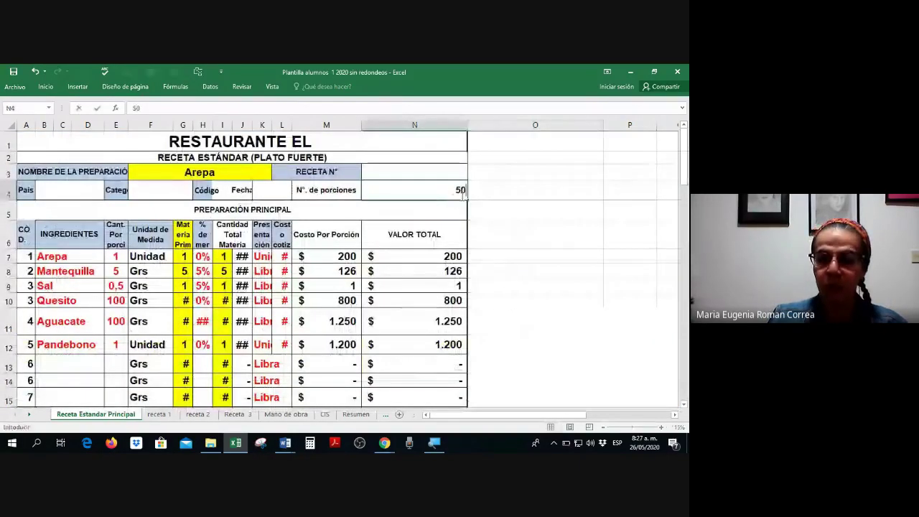
pyautogui.press('Return')
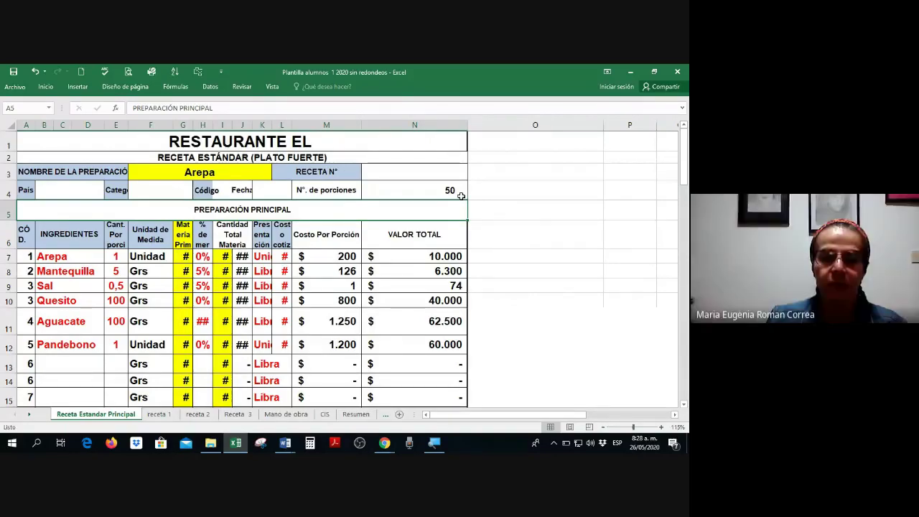
# Widen columns G:J and L so quantities, waste percentages and quoted costs are readable.
pyautogui.moveTo(183, 125)
pyautogui.mouseDown()
pyautogui.moveTo(316, 125)
pyautogui.moveTo(253, 127)
pyautogui.mouseUp()
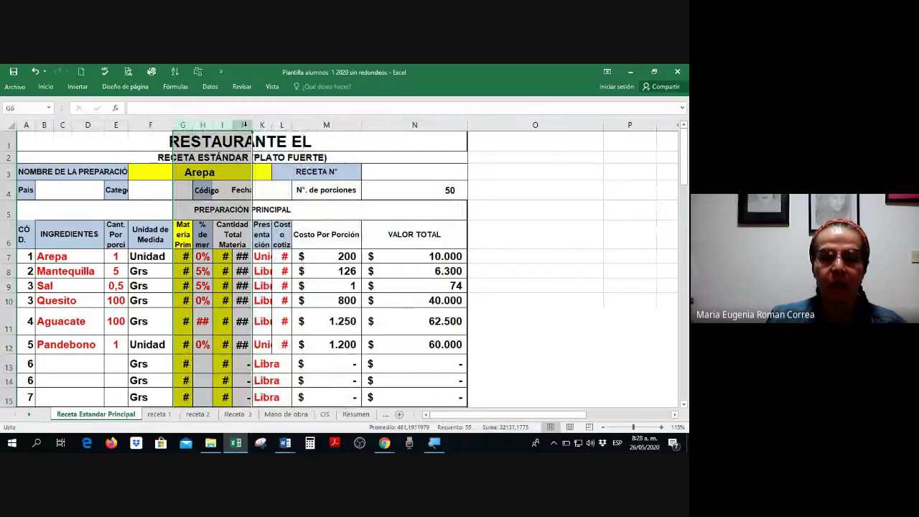
pyautogui.moveTo(253, 127); pyautogui.dragTo(297, 127)
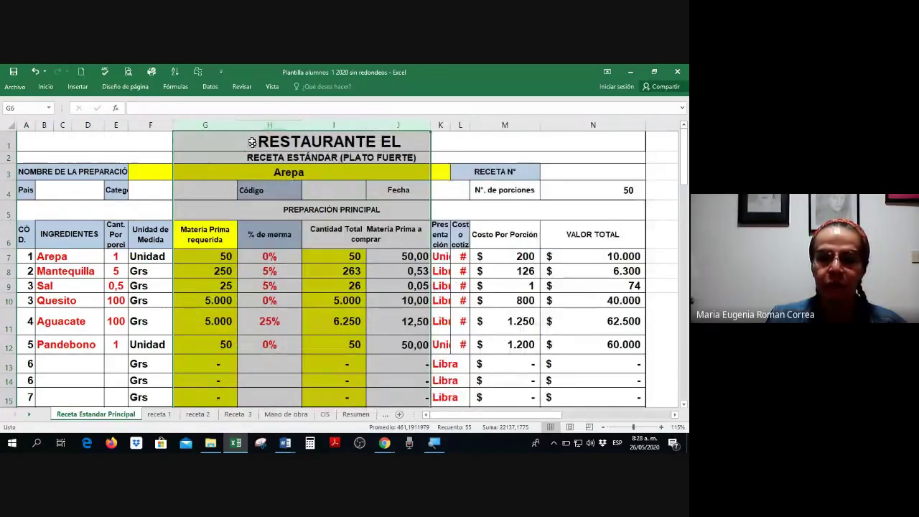
pyautogui.moveTo(237, 123); pyautogui.dragTo(212, 125)
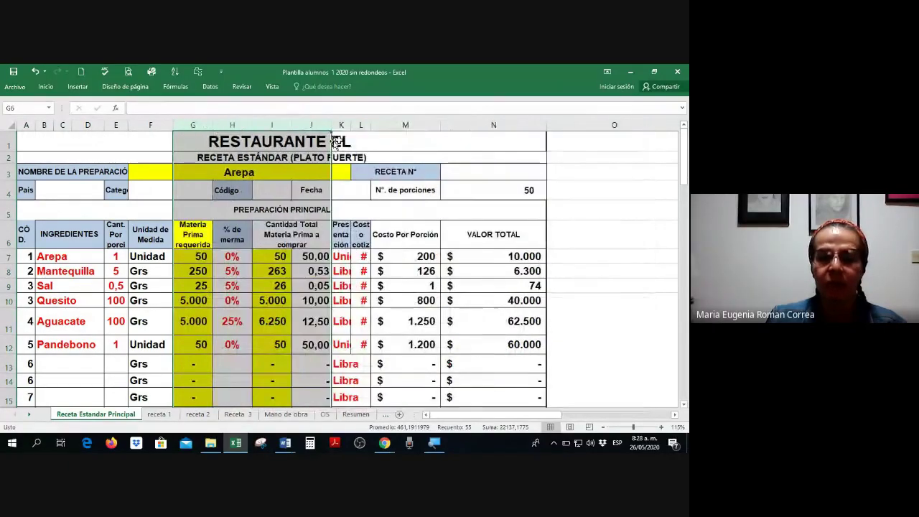
pyautogui.moveTo(370, 125); pyautogui.dragTo(434, 125)
# Save the workbook and check the Sal cost-per-portion formula.
pyautogui.click(354, 186)
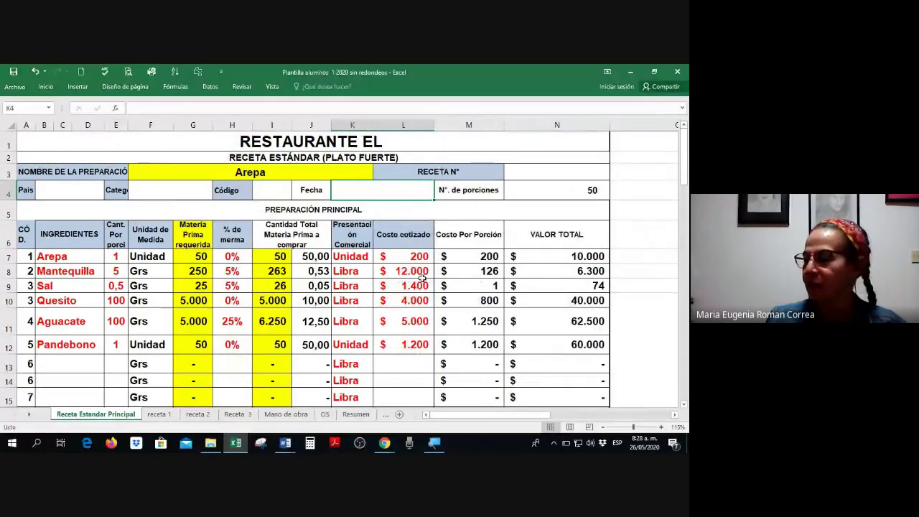
pyautogui.click(14, 74)
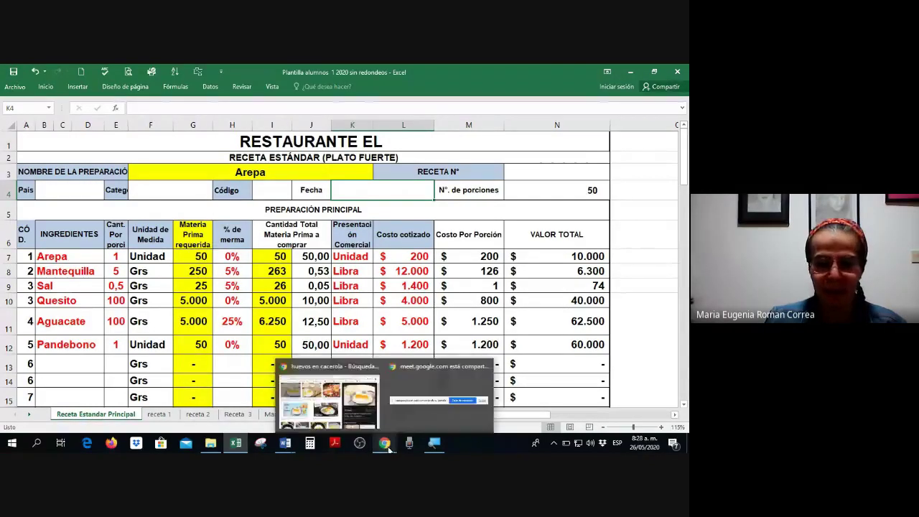
pyautogui.click(477, 285)
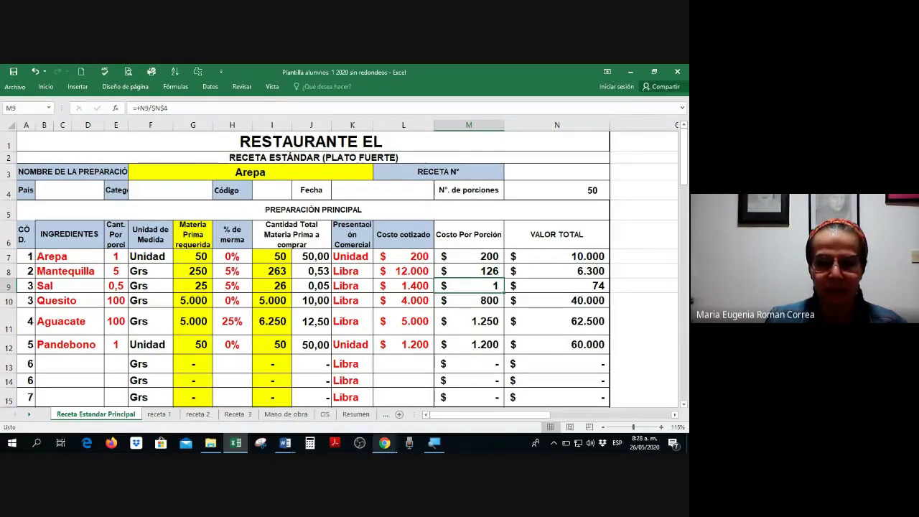
# In the Costos AD y AC course in Chrome, add an Archivo resource to Clase 16.
pyautogui.click(385, 443)
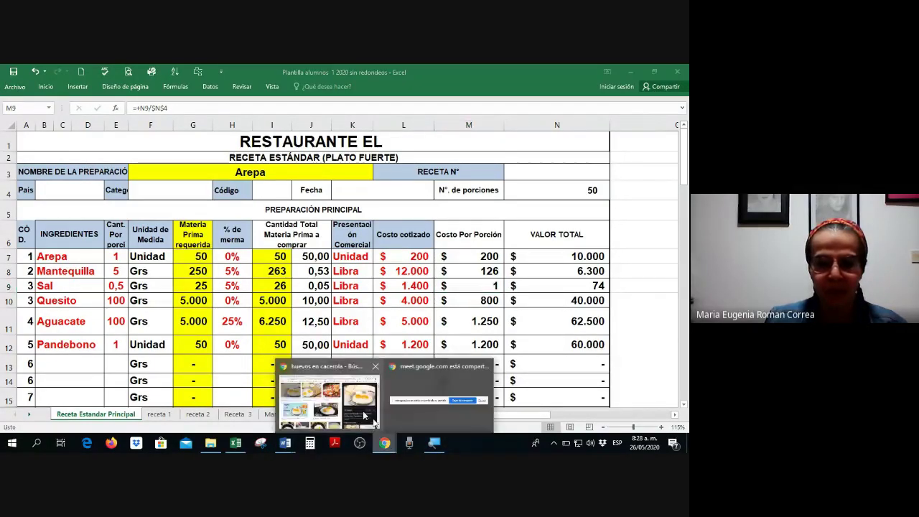
pyautogui.click(347, 399)
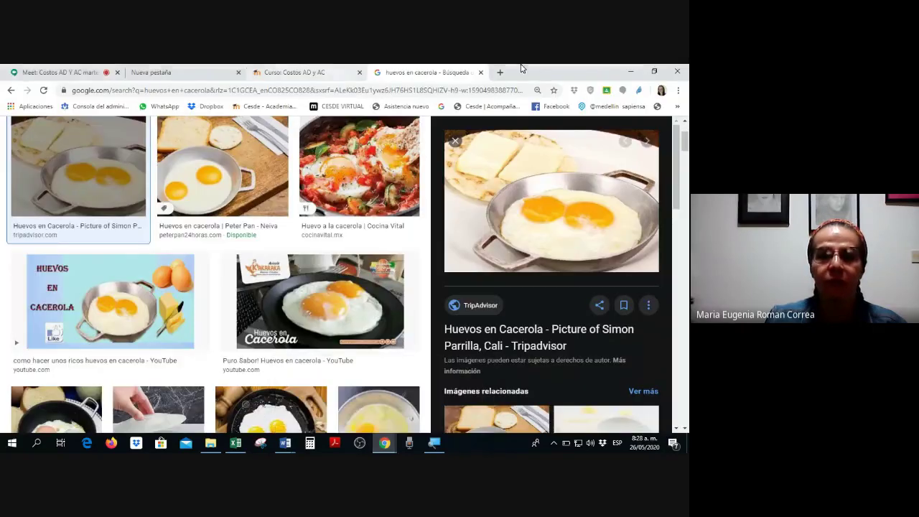
pyautogui.click(304, 74)
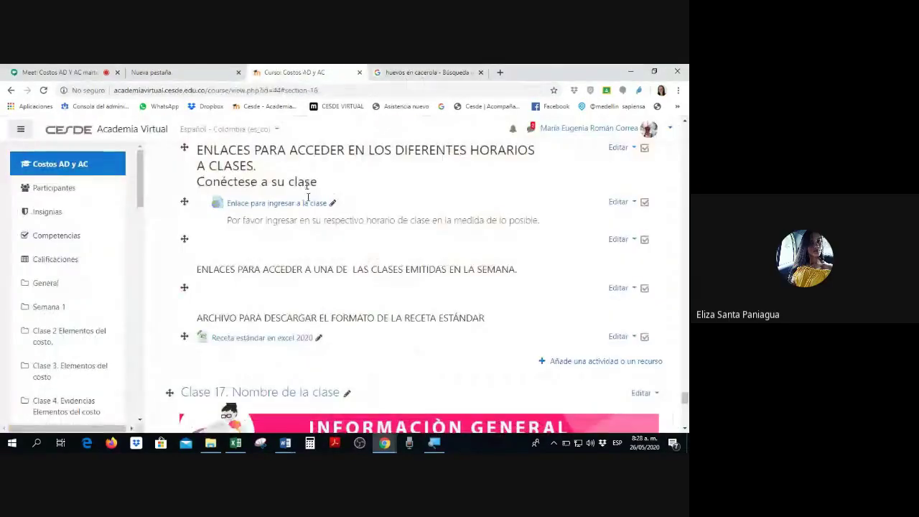
pyautogui.click(622, 361)
pyautogui.scroll(-2, 273, 252)
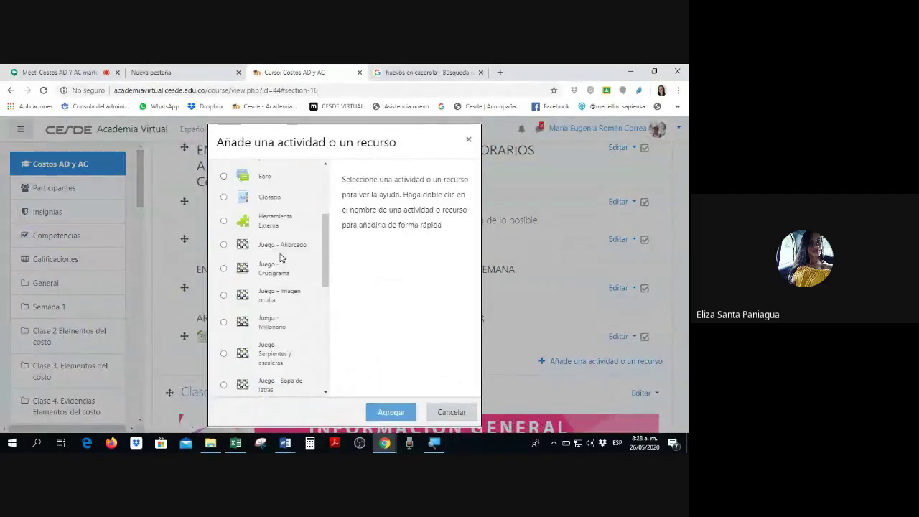
pyautogui.scroll(-3, 282, 266)
pyautogui.scroll(-4, 285, 278)
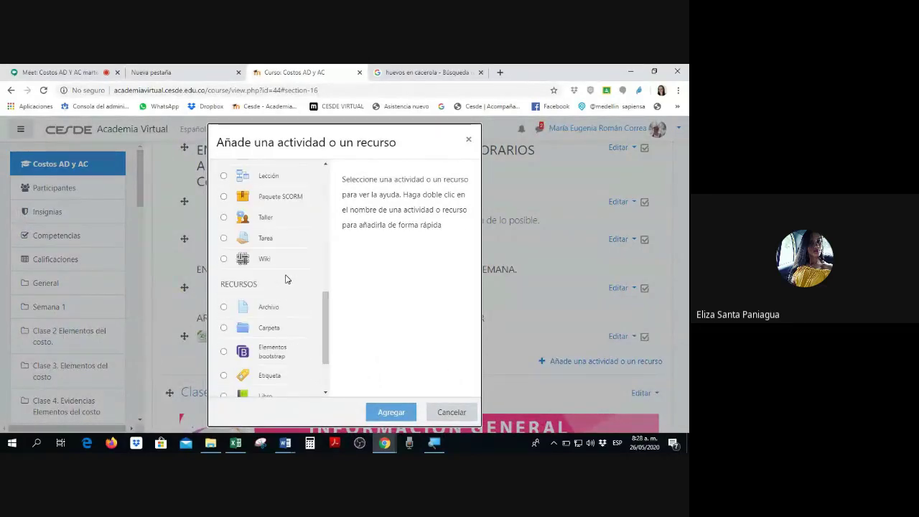
pyautogui.click(272, 309)
pyautogui.click(387, 411)
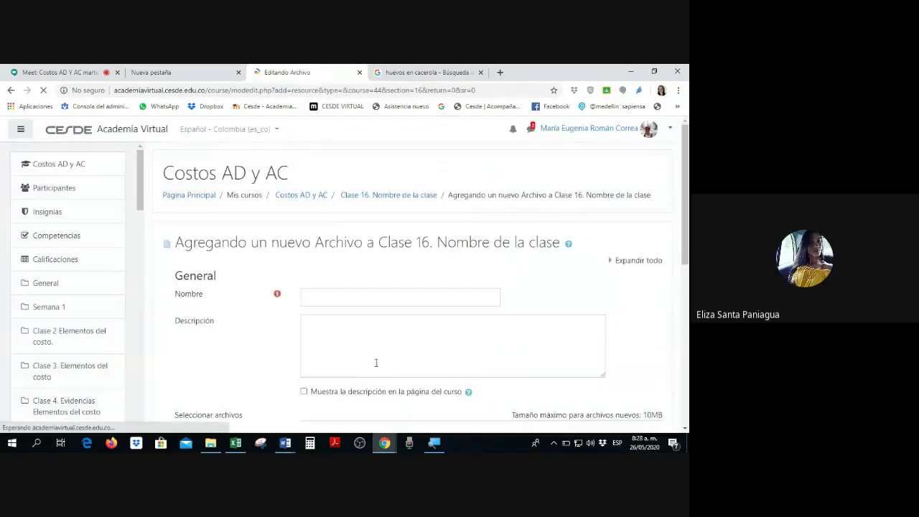
# Enter 'Receta diligenciada' as the file resource's name.
pyautogui.click(339, 298)
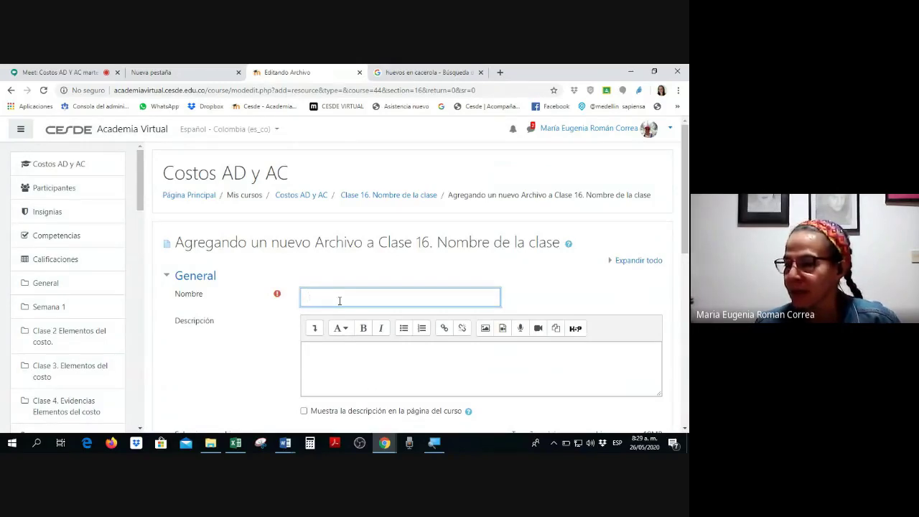
pyautogui.write('Receta diligenciada')
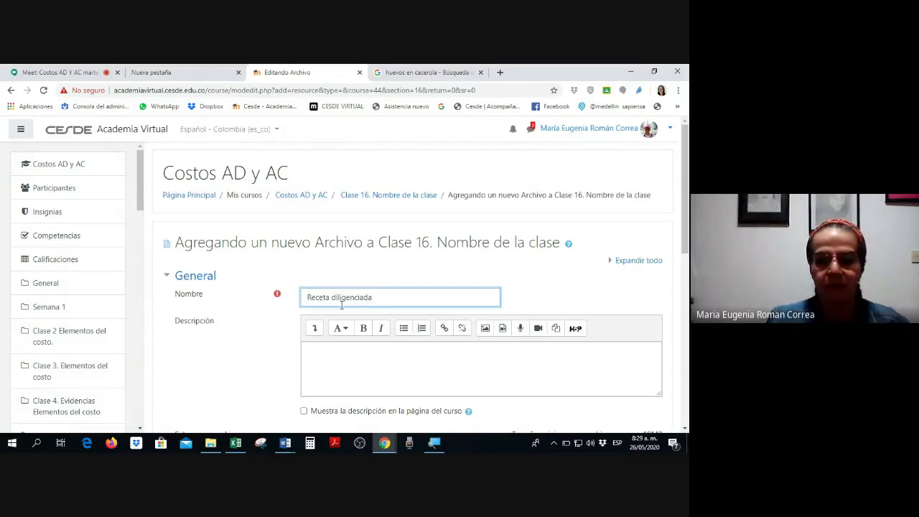
pyautogui.scroll(-2, 341, 306)
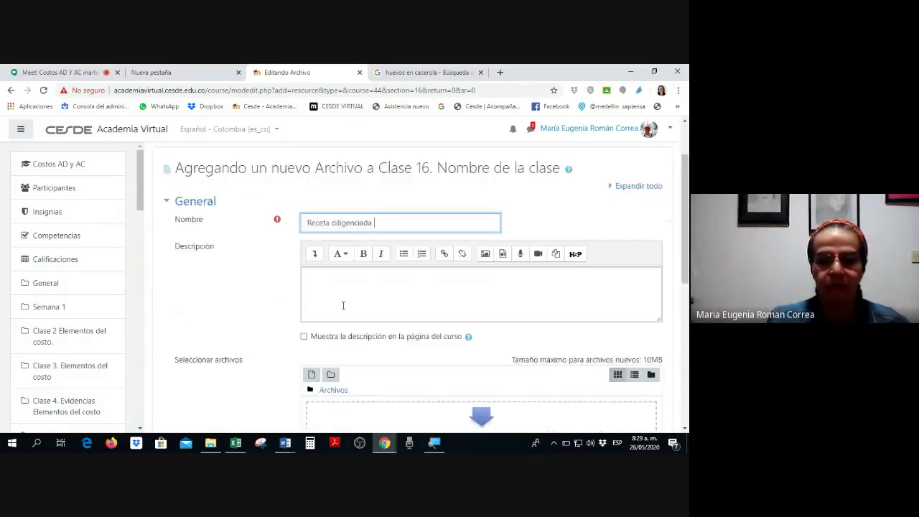
# Save the cost sheet in Downloads as 'Plantilla alumnos 1 2020 sin re explicación huevos' and close it.
pyautogui.click(237, 444)
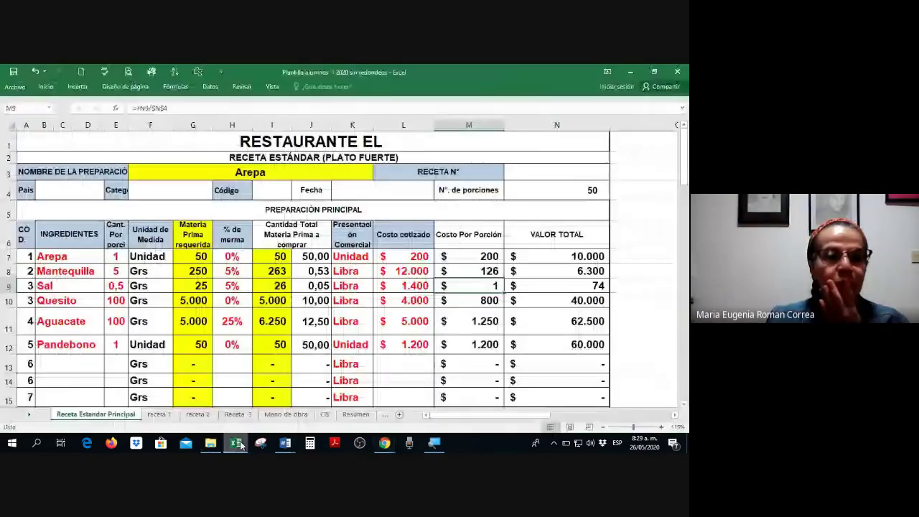
pyautogui.click(12, 84)
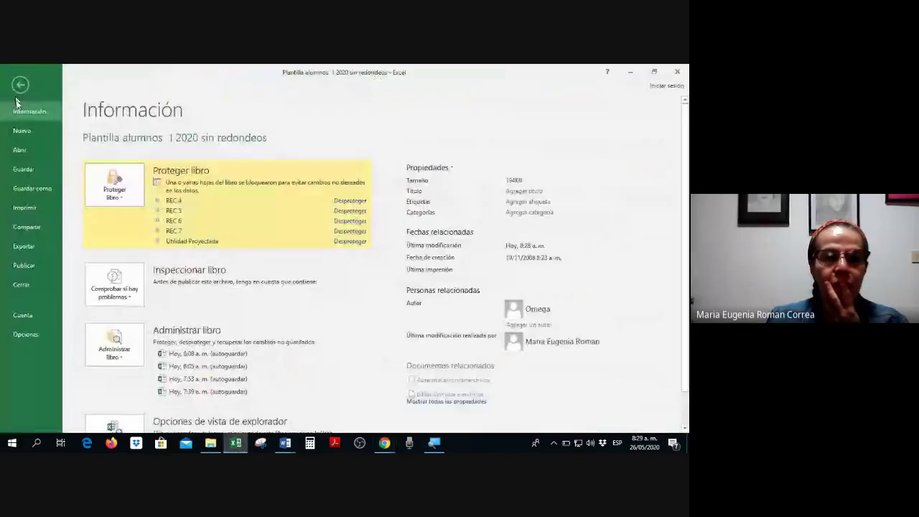
pyautogui.click(28, 188)
pyautogui.click(333, 171)
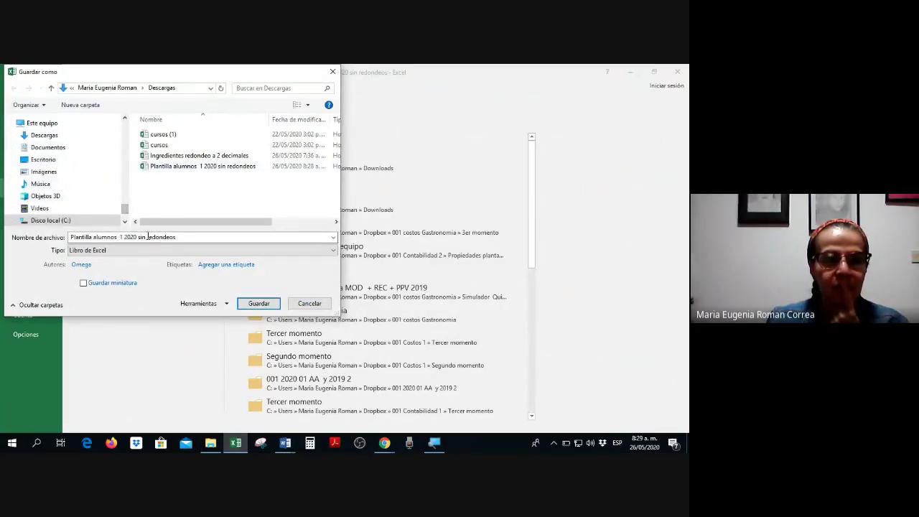
pyautogui.moveTo(148, 236); pyautogui.dragTo(206, 236)
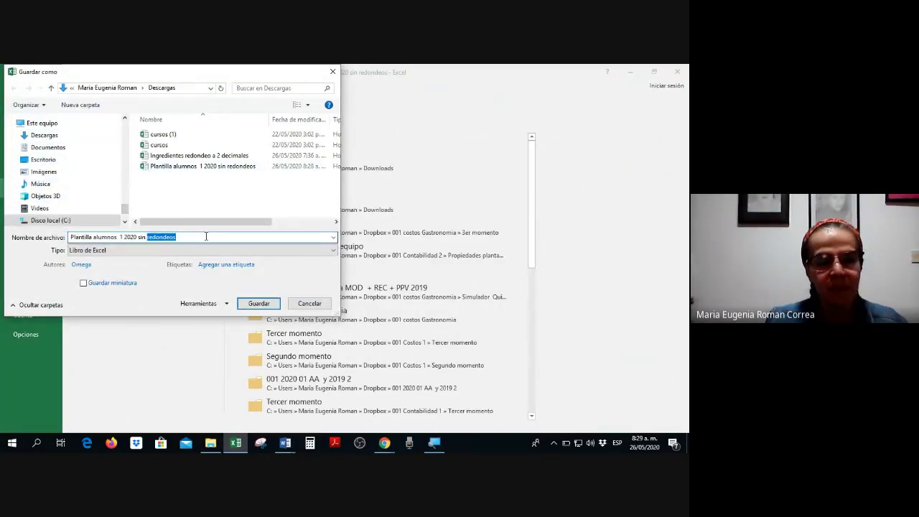
pyautogui.click(206, 237)
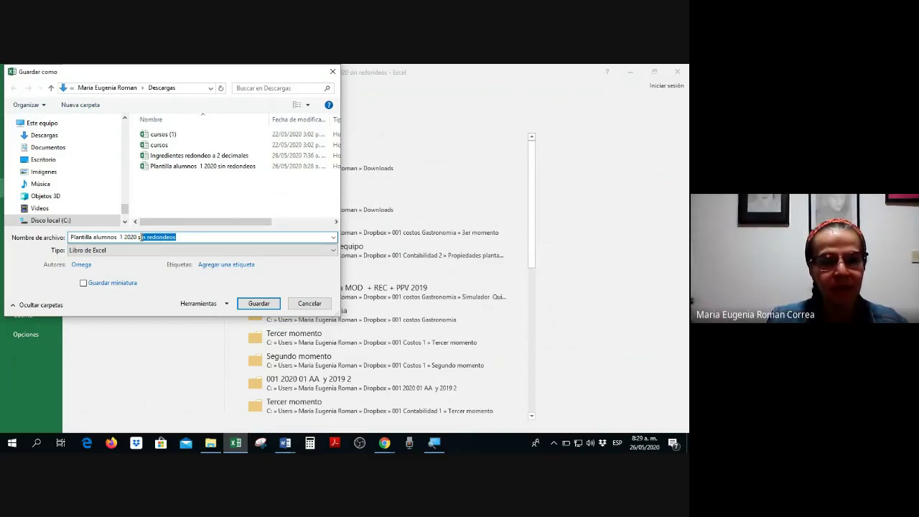
pyautogui.write('in re explicación huev')
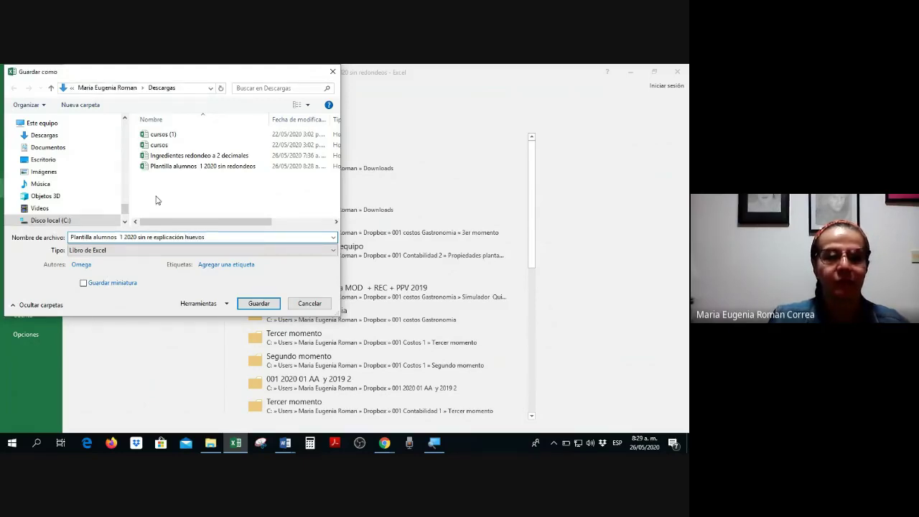
pyautogui.press('Return')
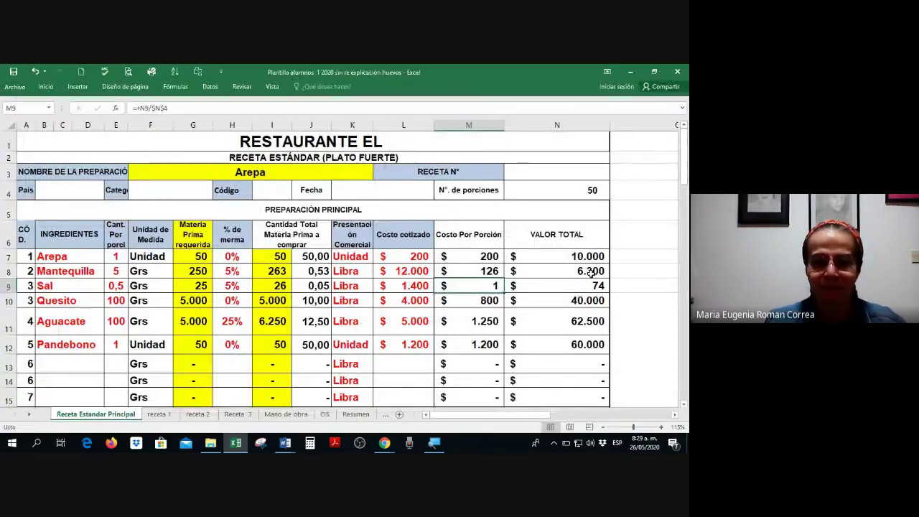
pyautogui.click(686, 71)
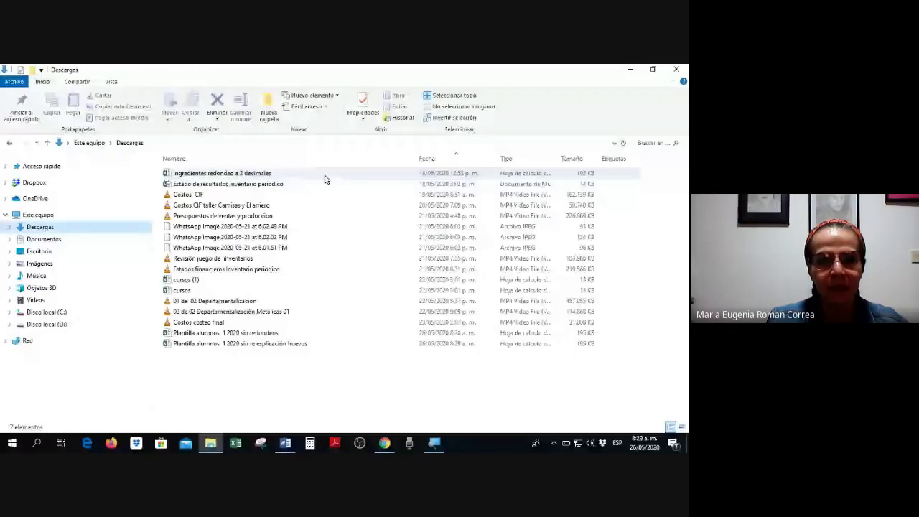
# Upload the newly saved huevos workbook into the Receta diligenciada file area.
pyautogui.click(420, 159)
pyautogui.click(264, 177)
pyautogui.moveTo(384, 443)
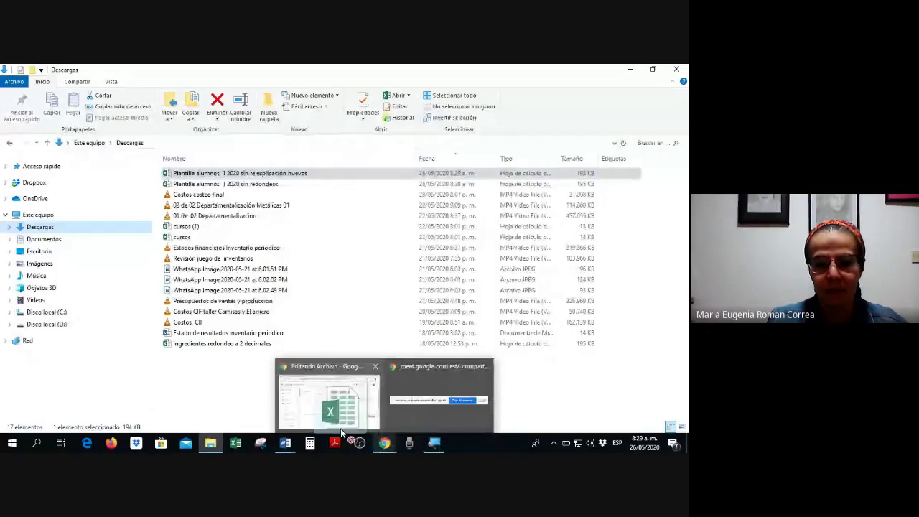
pyautogui.moveTo(340, 428); pyautogui.dragTo(383, 420)
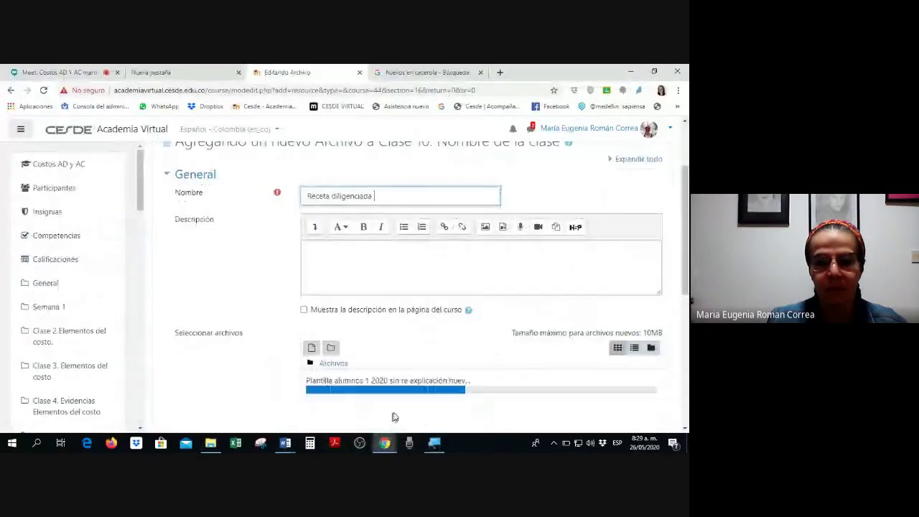
# Set the resource's Appearance display to Forzar descarga and save, returning to the course.
pyautogui.scroll(-2, 313, 377)
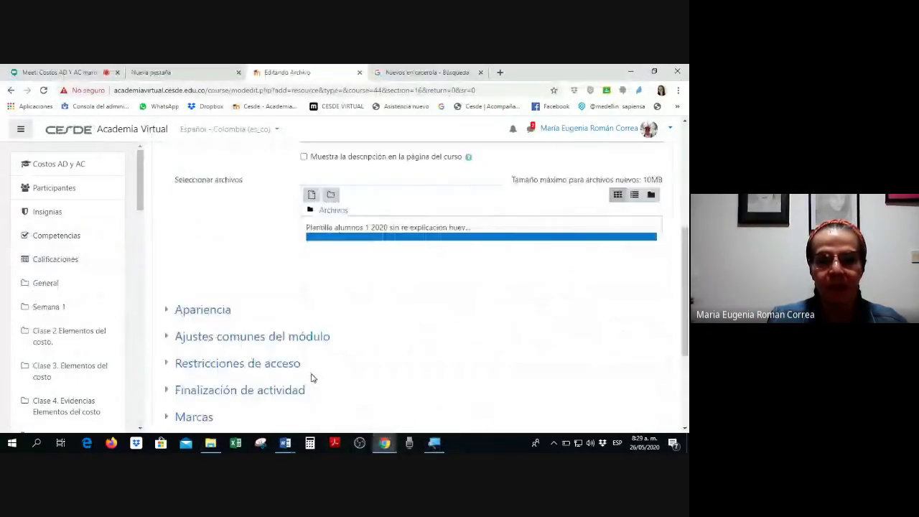
pyautogui.scroll(-2, 313, 377)
pyautogui.click(232, 168)
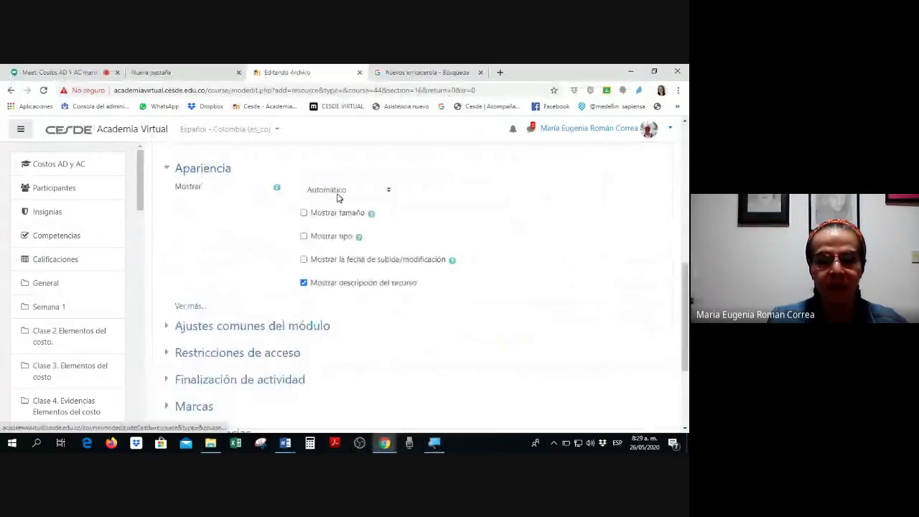
pyautogui.click(339, 191)
pyautogui.click(347, 224)
pyautogui.scroll(-2, 348, 231)
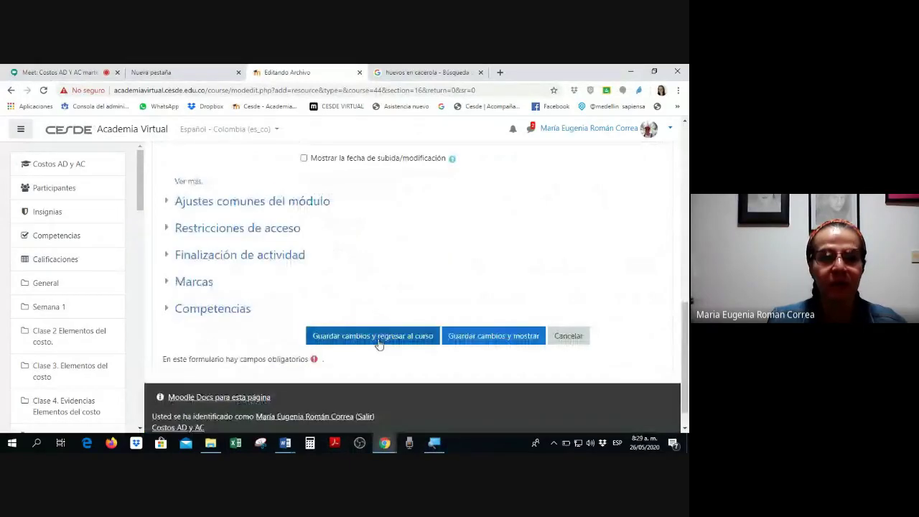
pyautogui.click(375, 337)
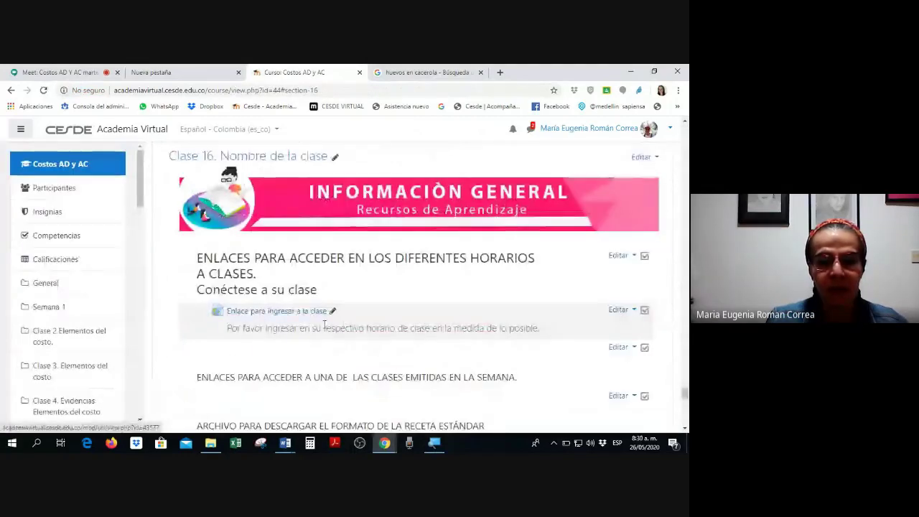
# Download the Receta estándar en excel 2020 file from Clase 16.
pyautogui.scroll(-3, 323, 327)
pyautogui.scroll(-1, 502, 287)
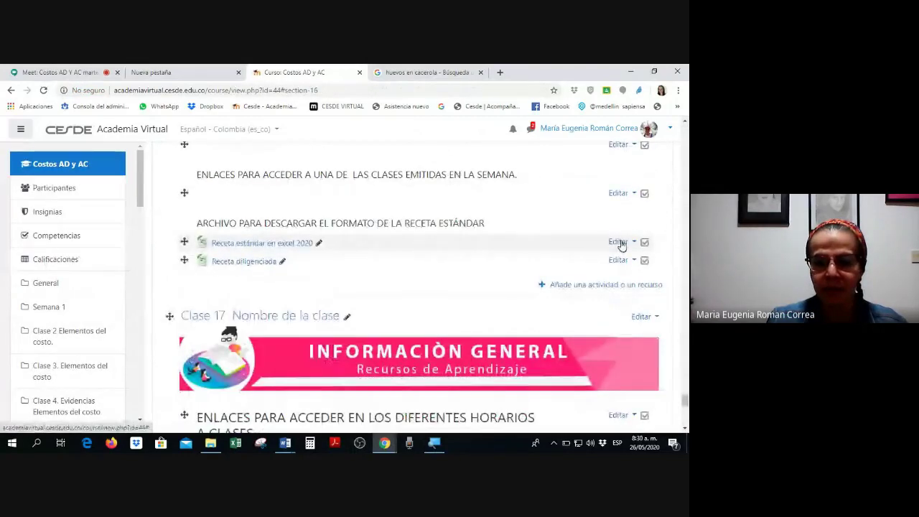
pyautogui.click(619, 242)
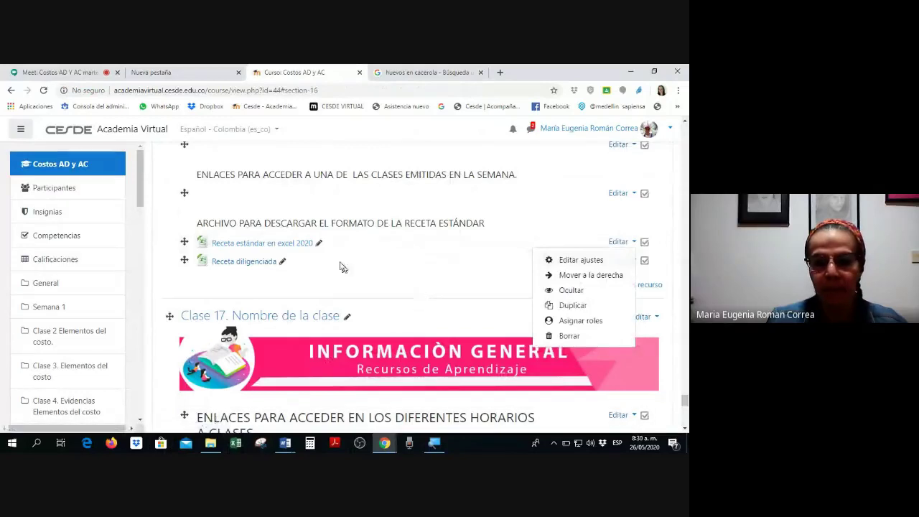
pyautogui.click(286, 245)
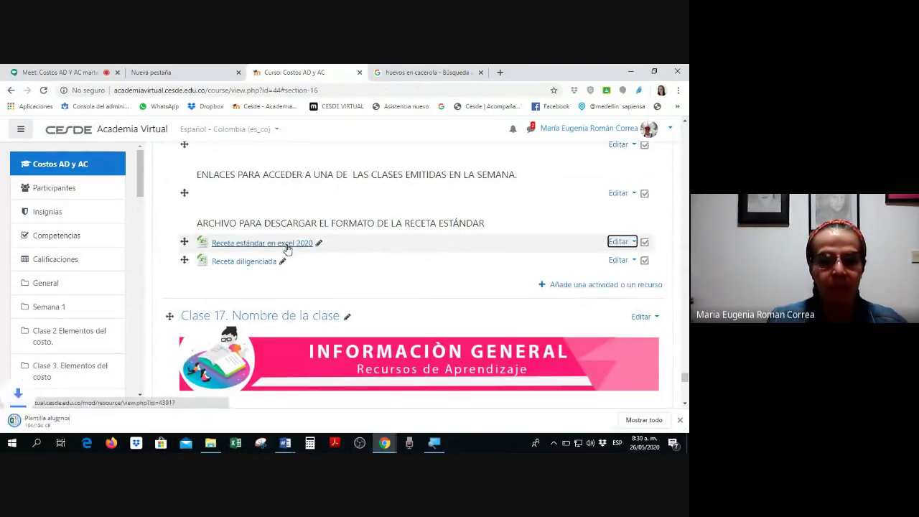
# Briefly open the downloaded recipe template, then return to the Meet call's more-options menu.
pyautogui.click(56, 422)
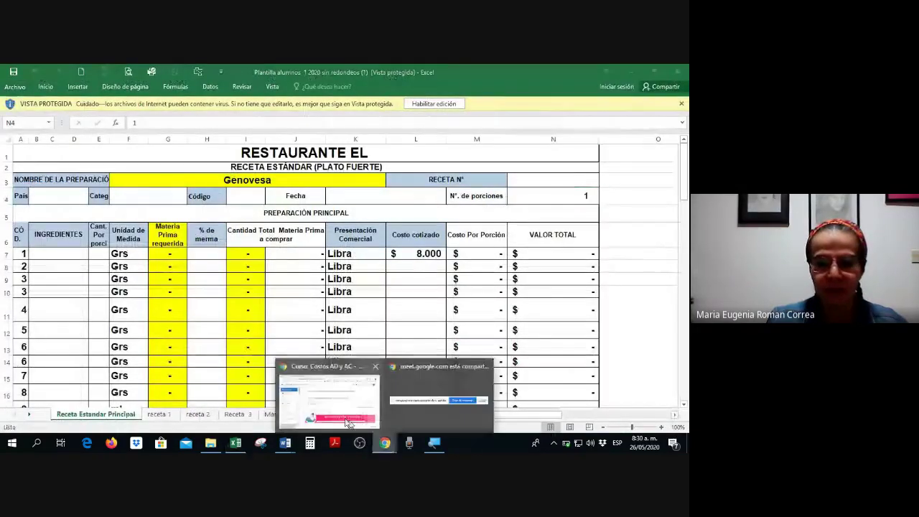
pyautogui.click(335, 400)
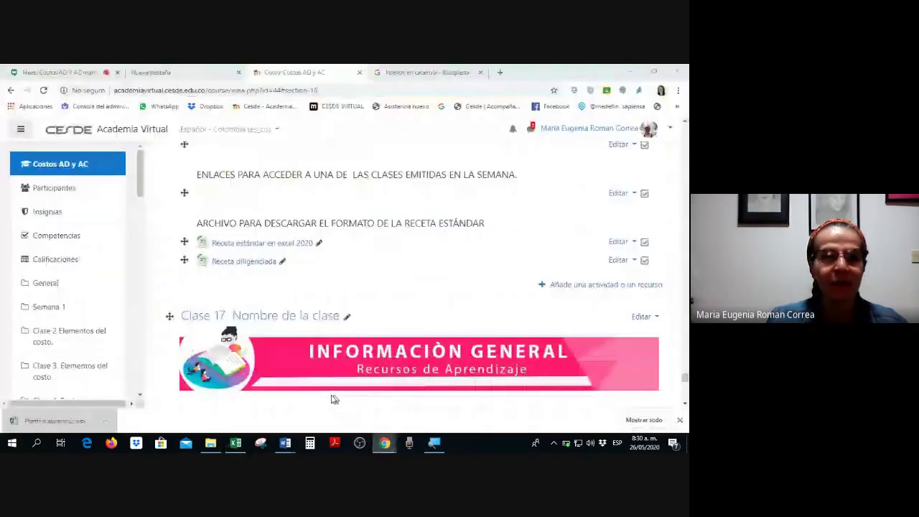
pyautogui.click(64, 74)
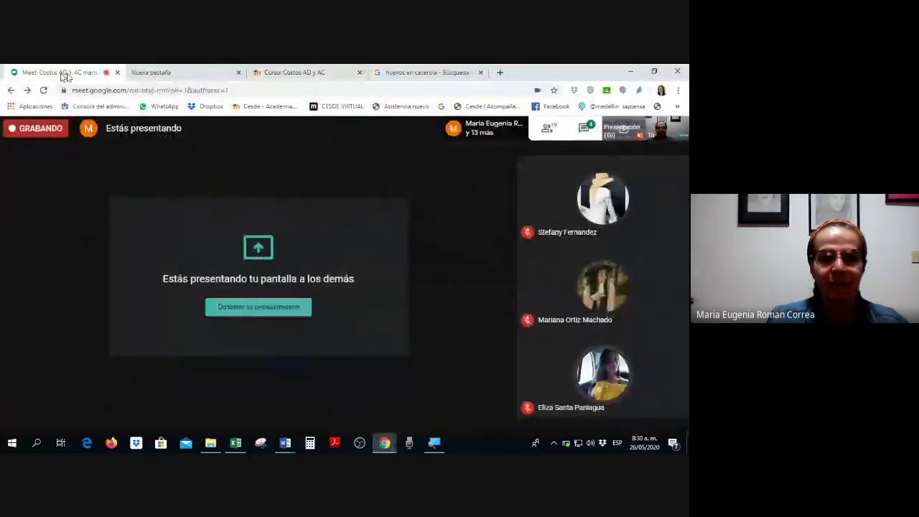
pyautogui.click(674, 410)
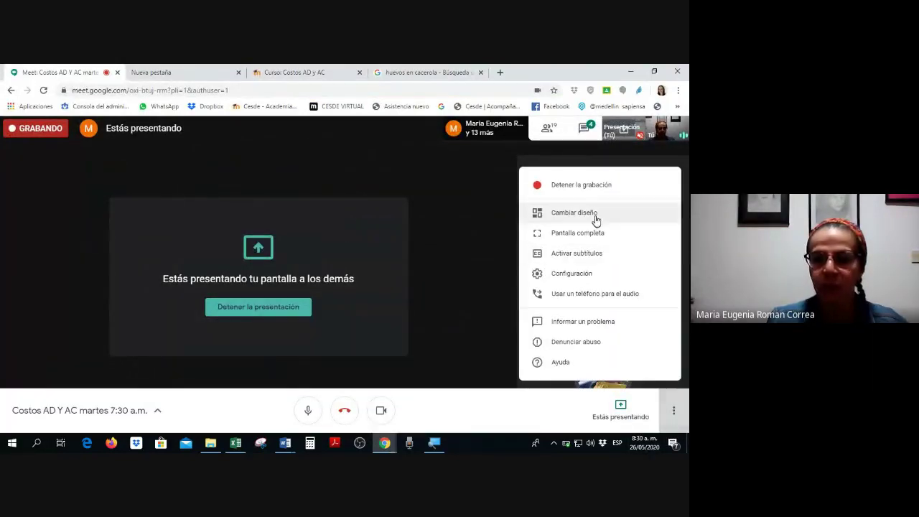